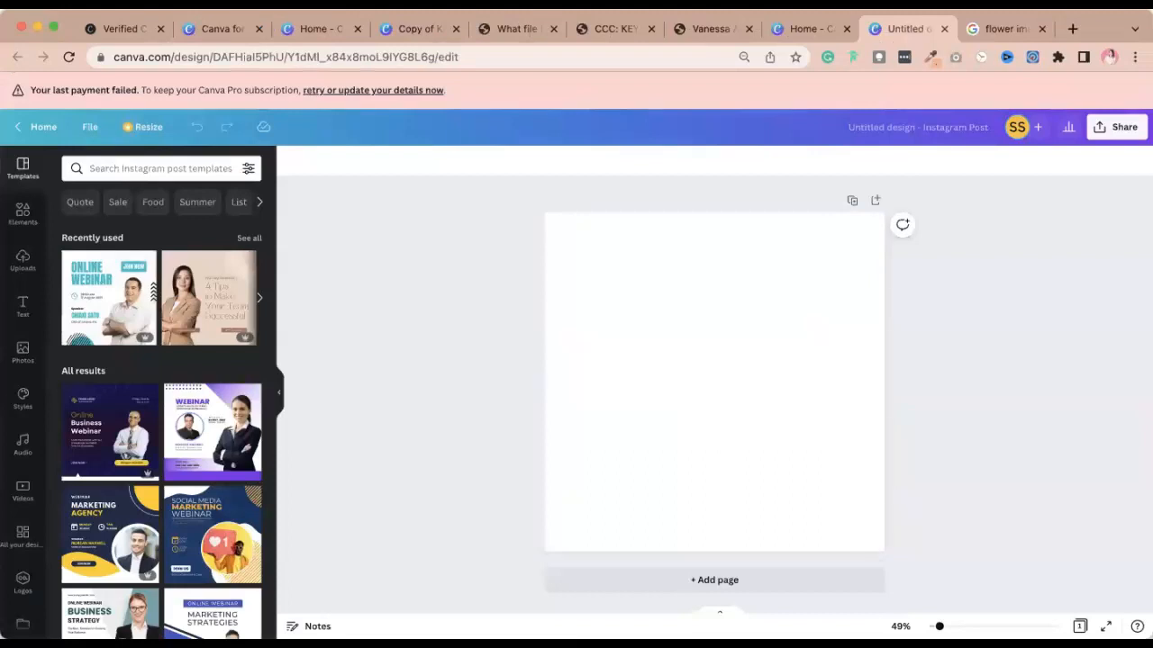
click(223, 28)
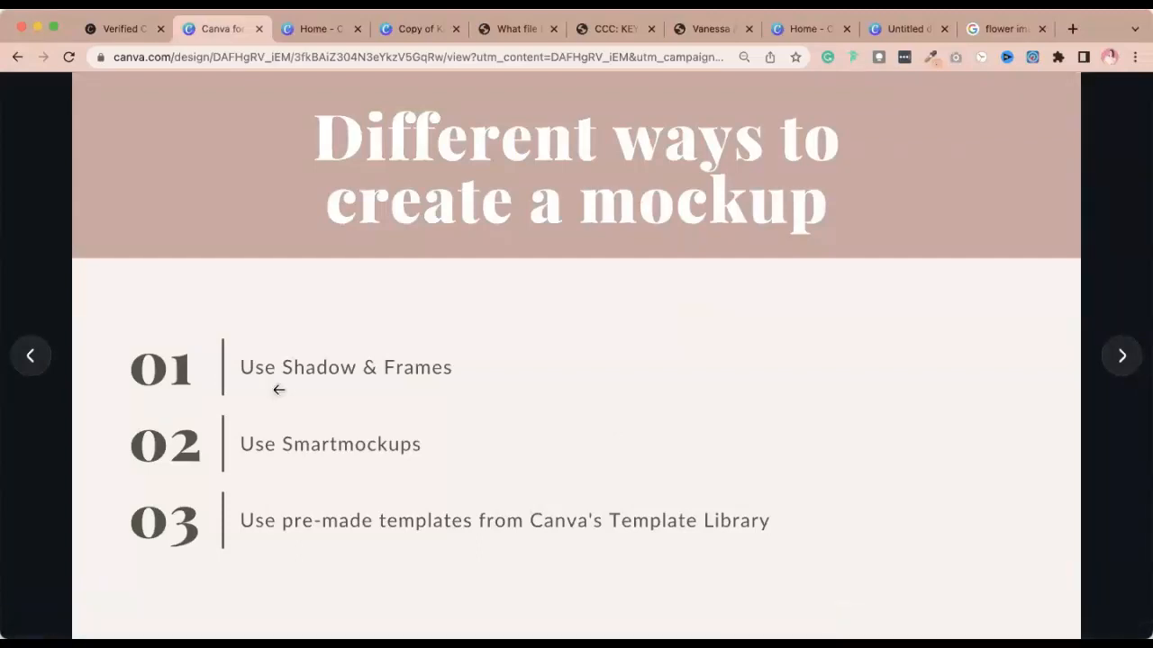
click(414, 29)
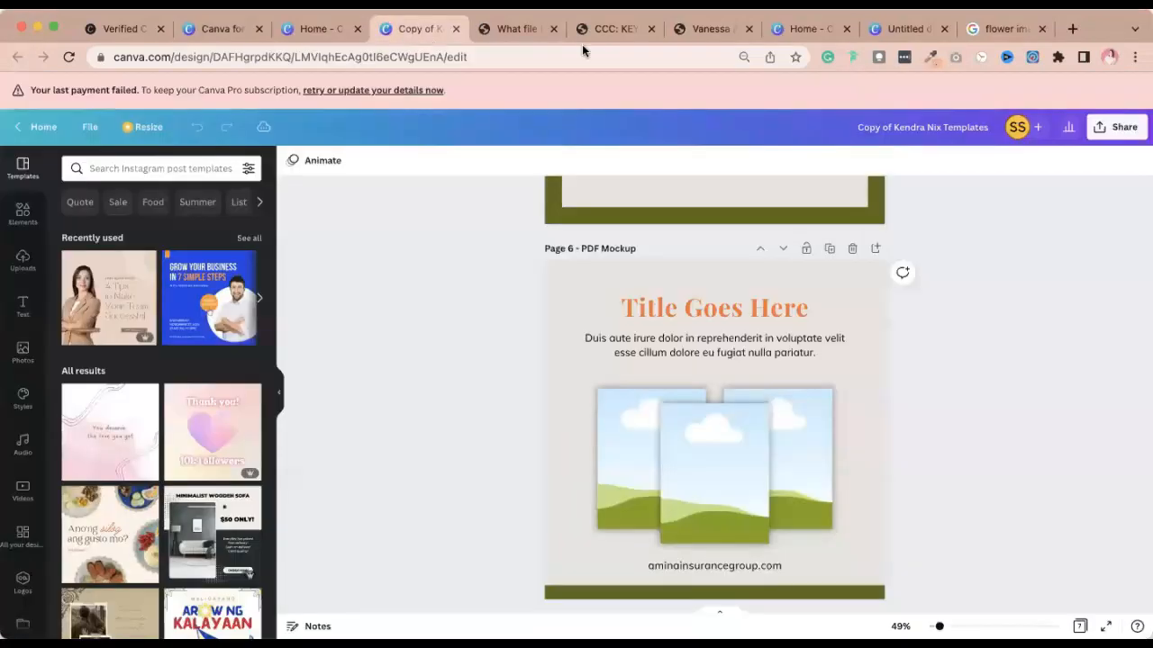
click(892, 29)
Open the Copy of Revised_Long-Term Travel Toolkit design from the recent designs on the Canva home page.
click(804, 29)
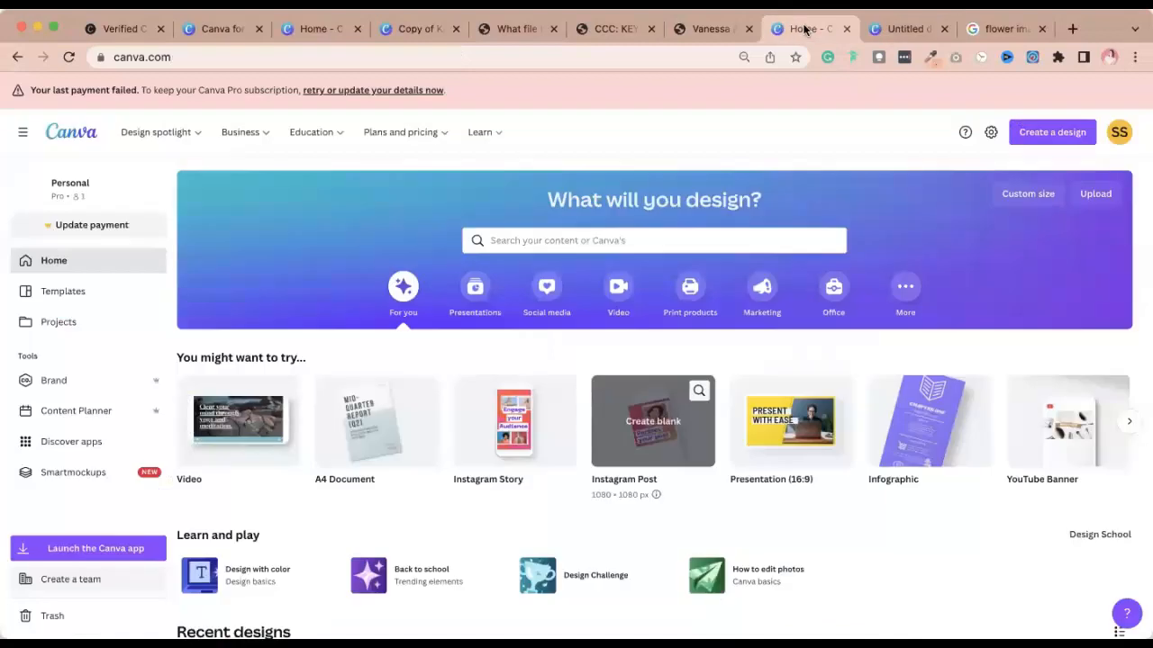
scroll(697, 366, down, 3)
scroll(697, 365, down, 5)
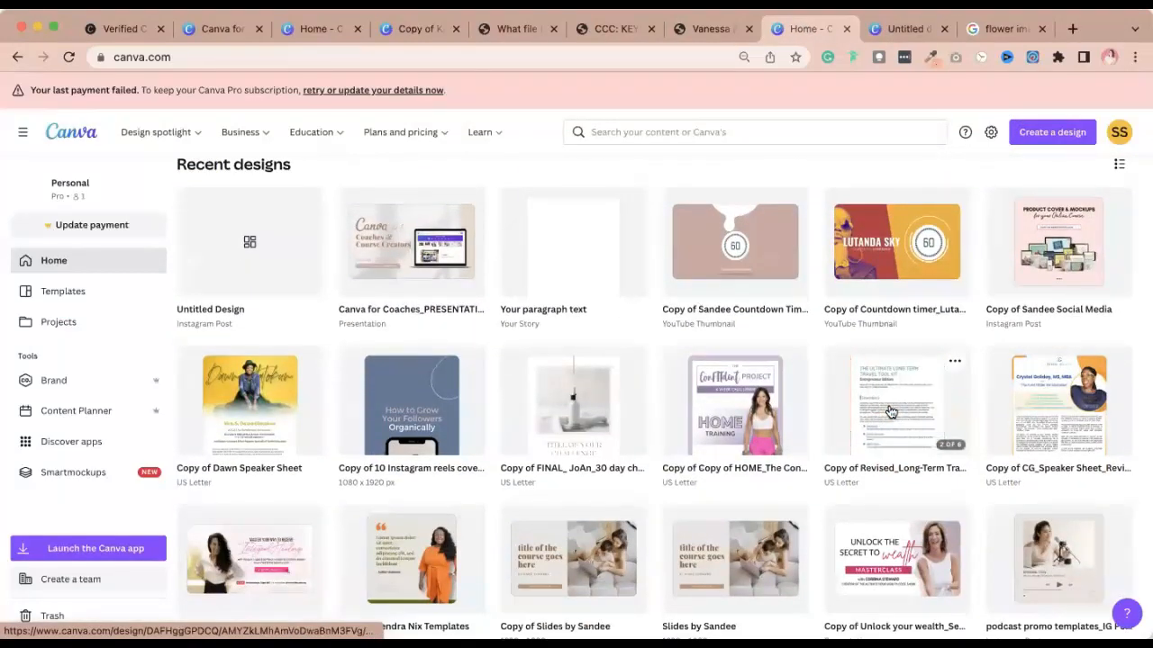
click(890, 411)
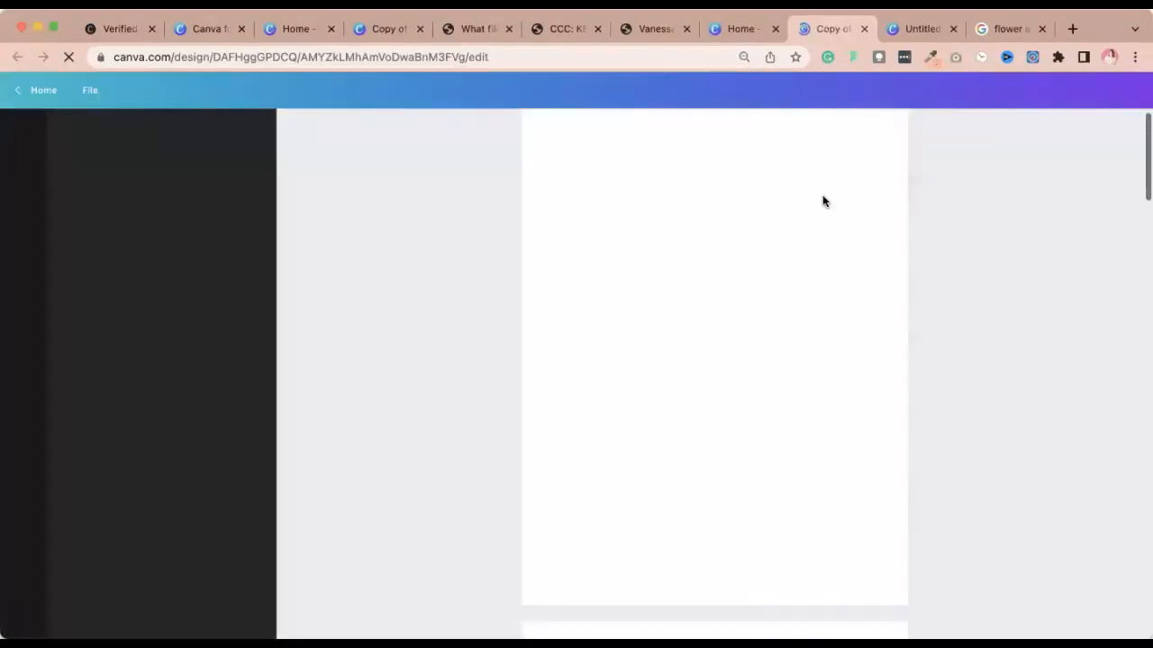
Review the toolkit's pages and download all 6 pages as PNG images.
scroll(818, 349, down, 5)
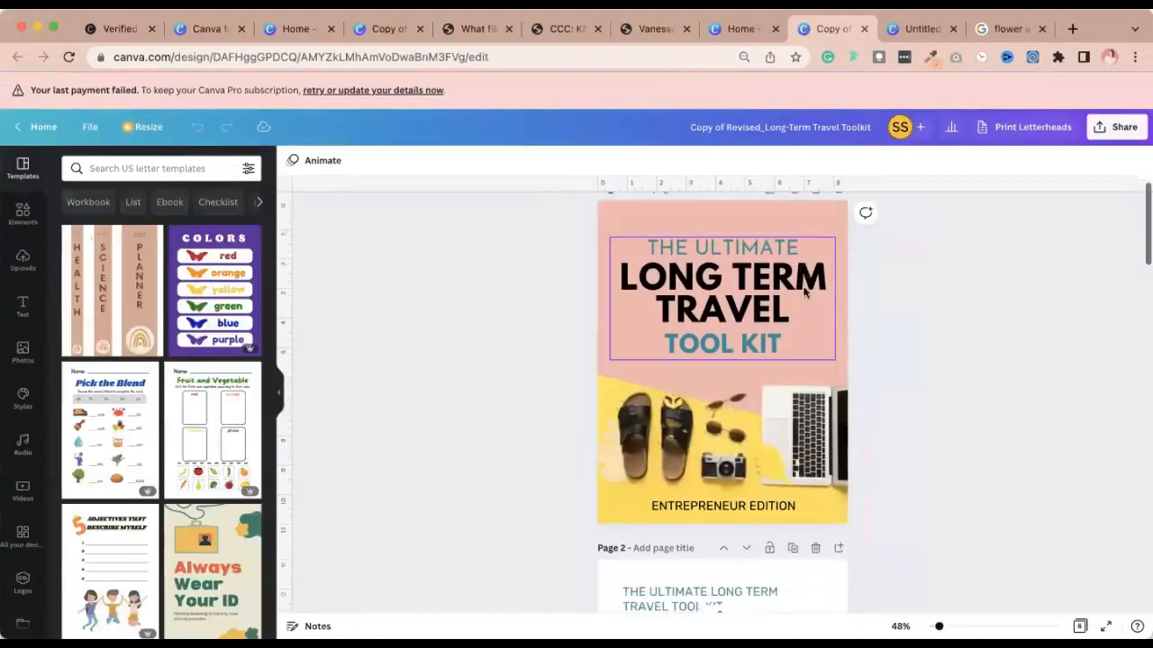
scroll(816, 349, down, 10)
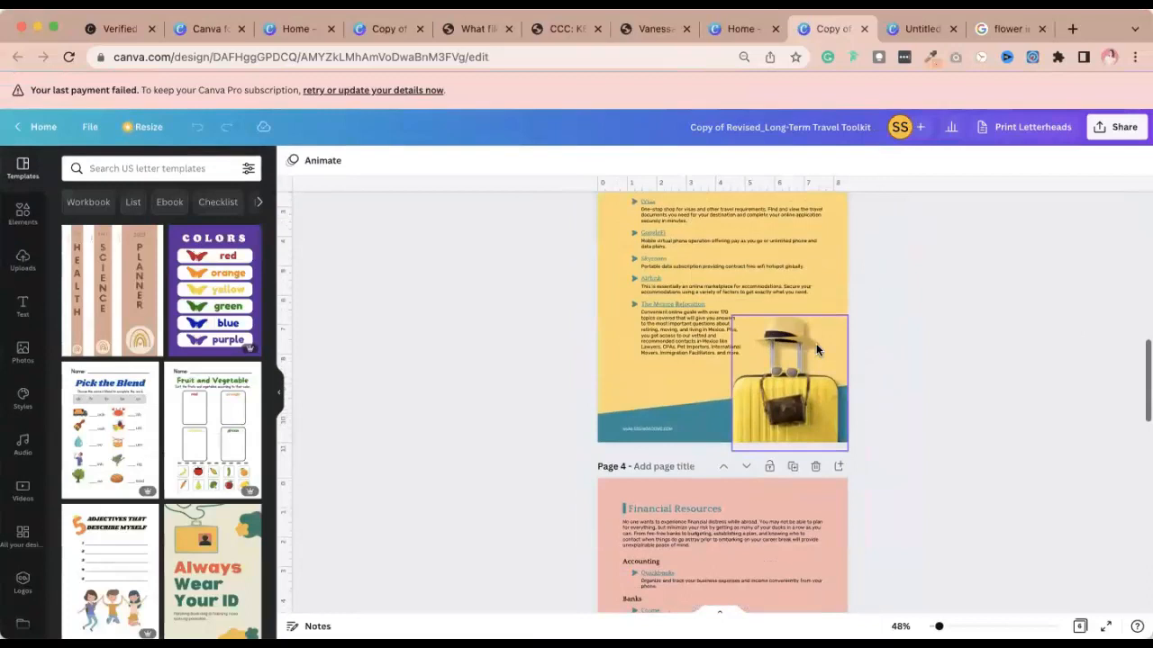
scroll(764, 353, down, 10)
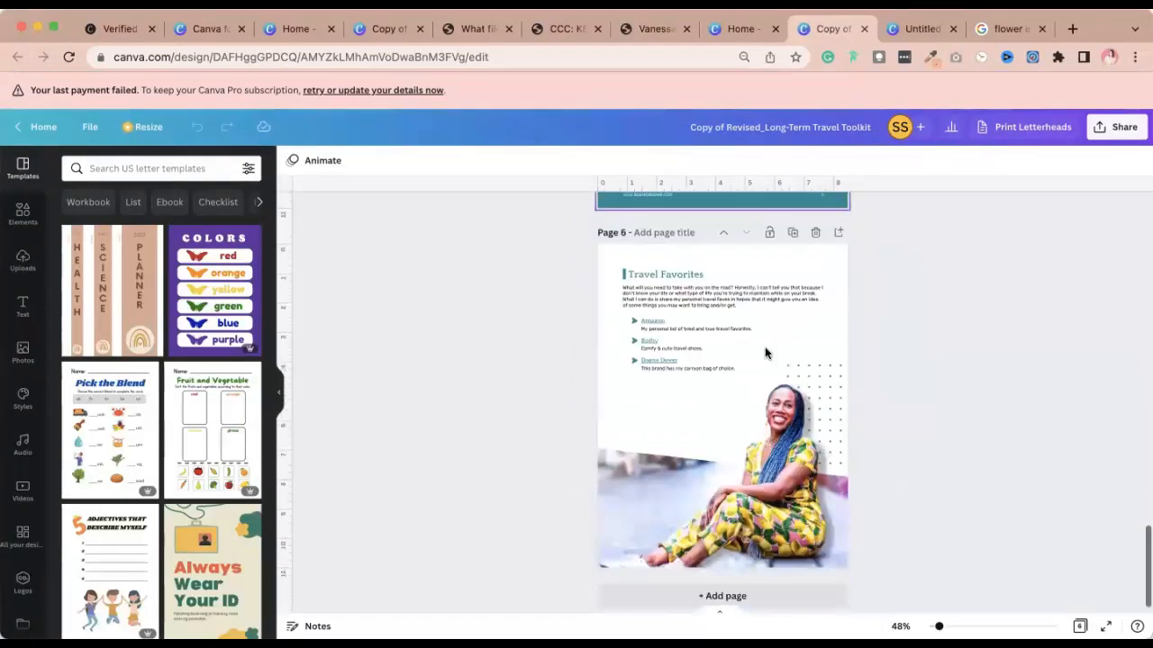
scroll(767, 353, up, 20)
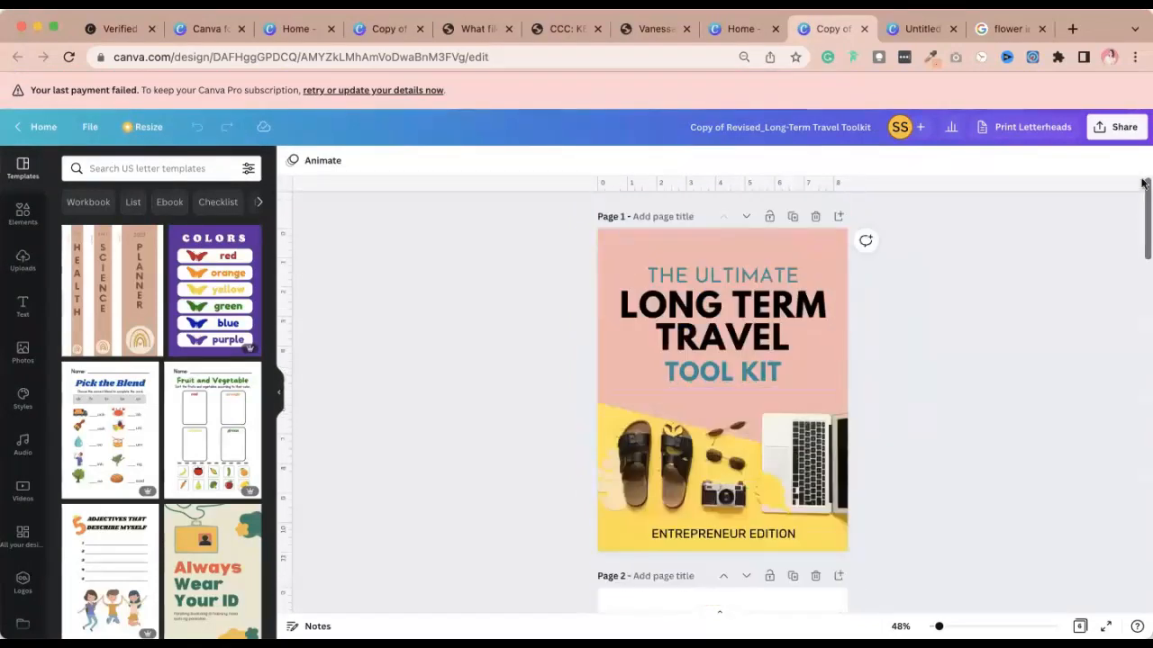
click(1125, 127)
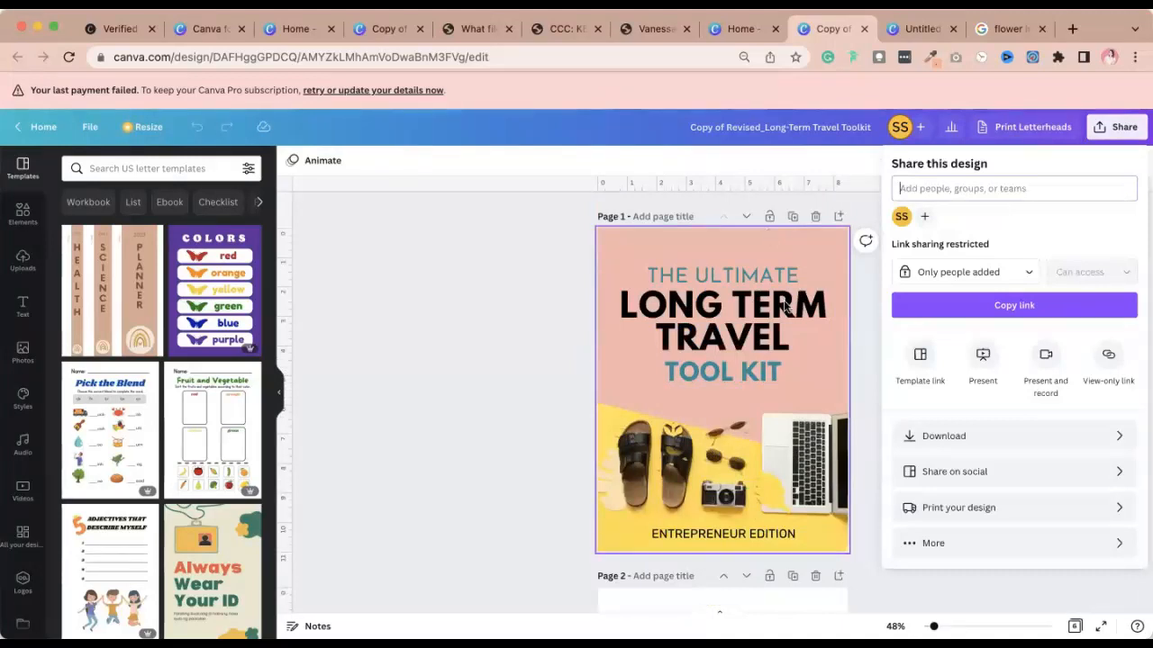
click(1065, 440)
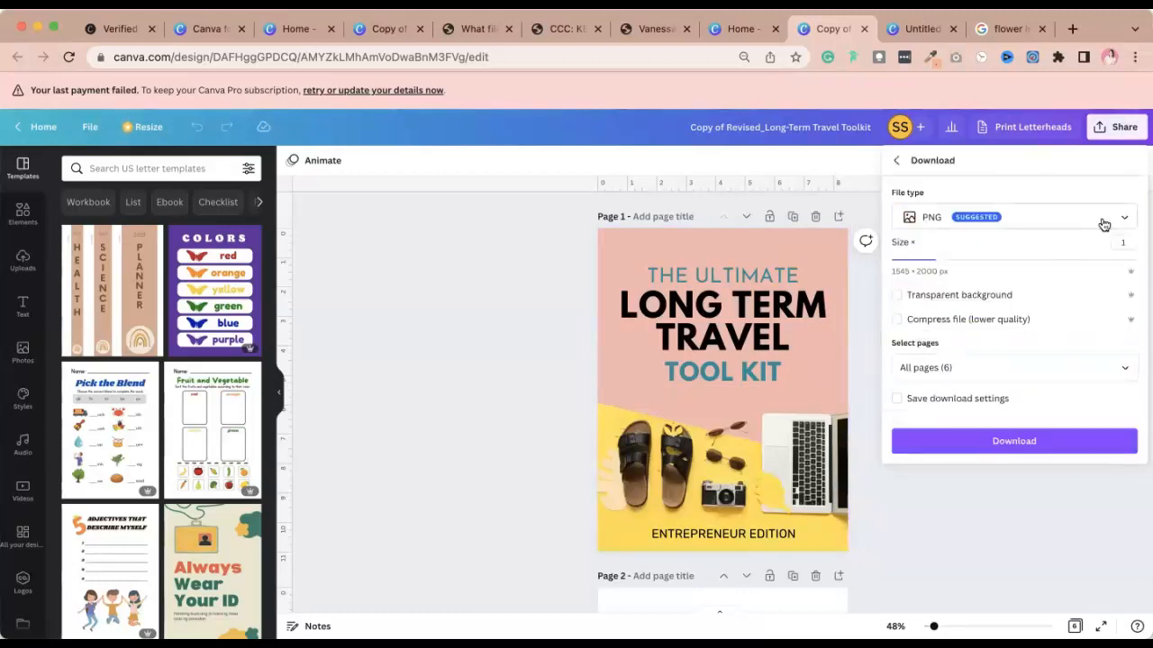
click(1044, 440)
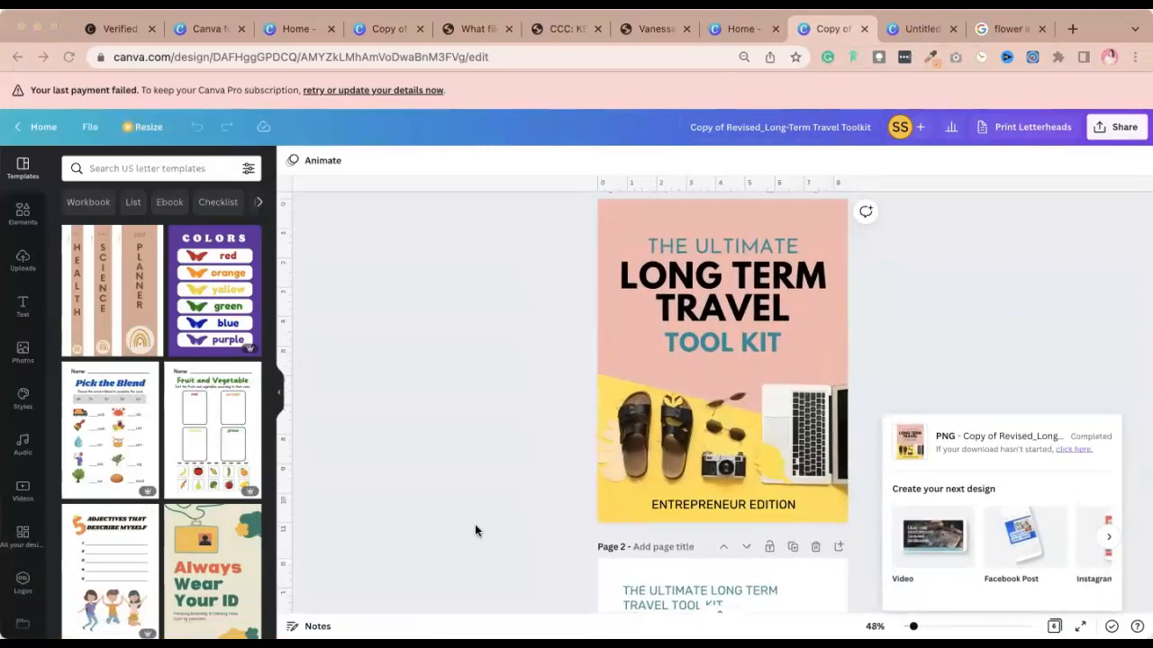
click(460, 549)
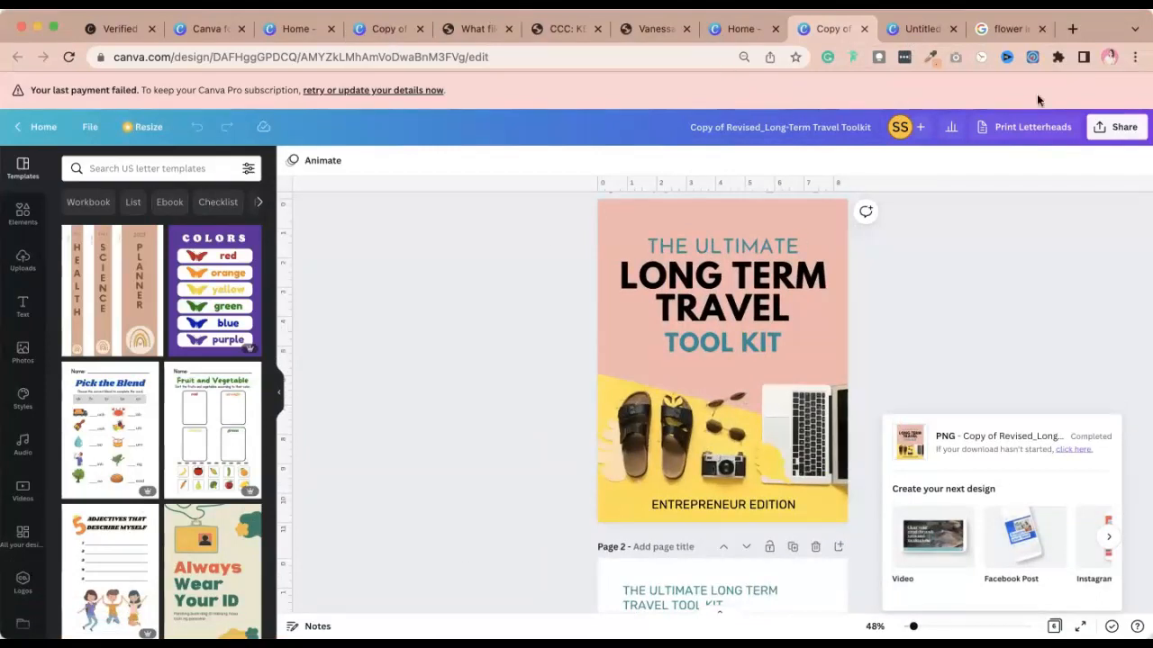
click(1026, 225)
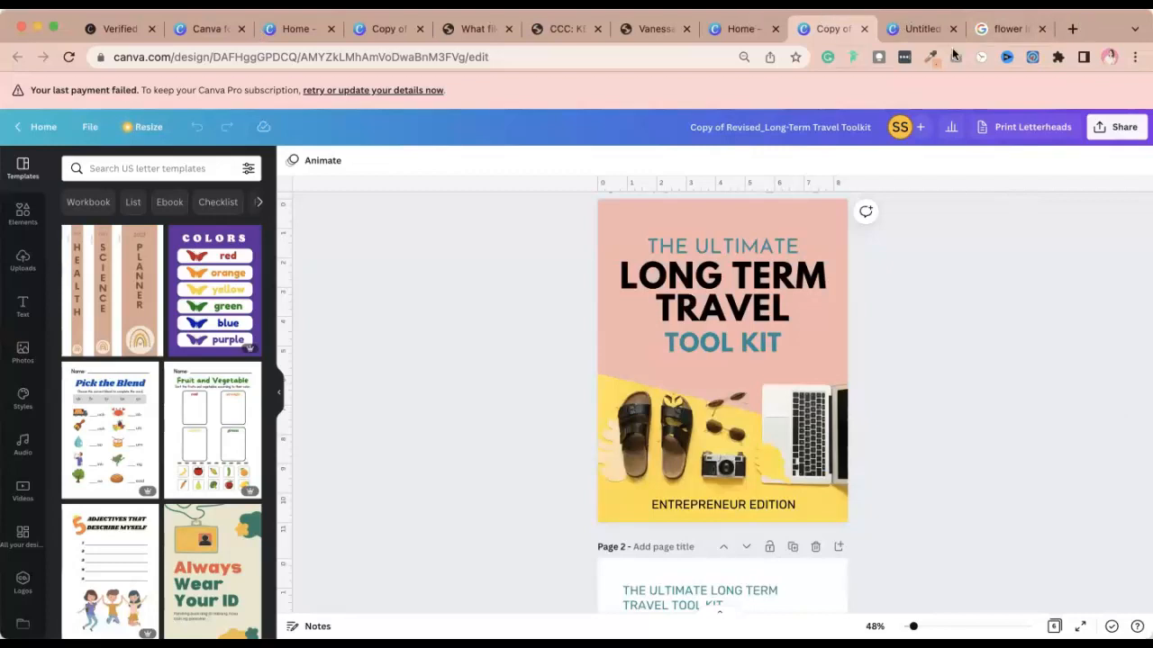
Switch to the blank untitled Instagram Post design and upload the downloaded toolkit page images.
click(904, 36)
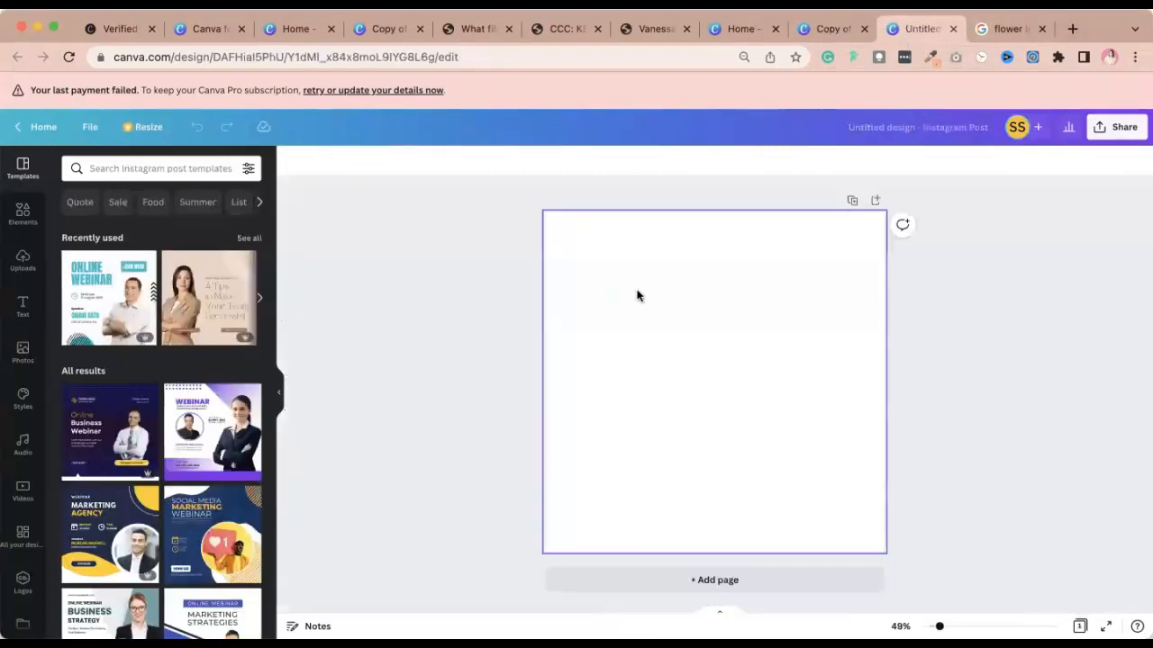
click(23, 216)
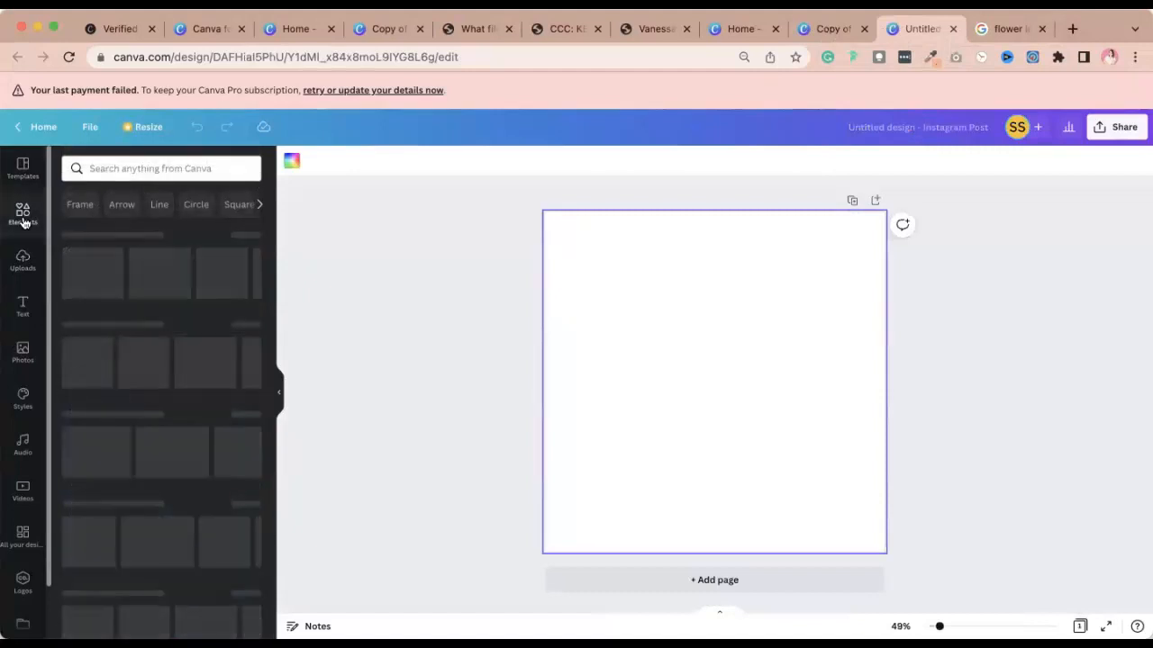
click(22, 260)
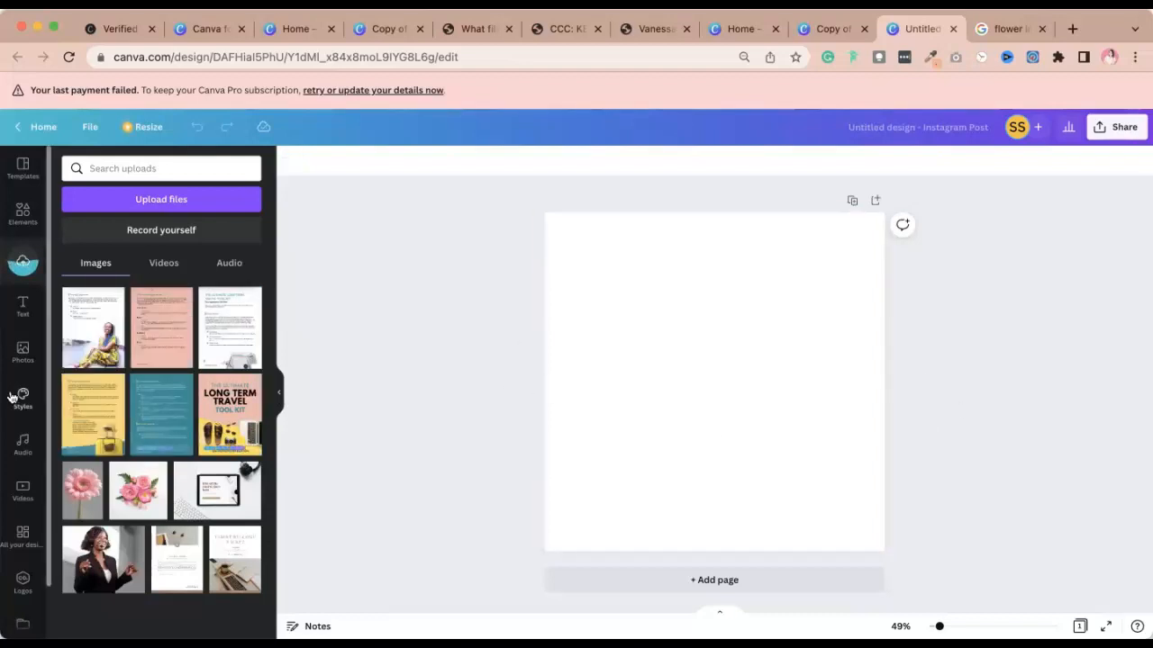
scroll(27, 535, down, 1)
scroll(23, 523, up, 1)
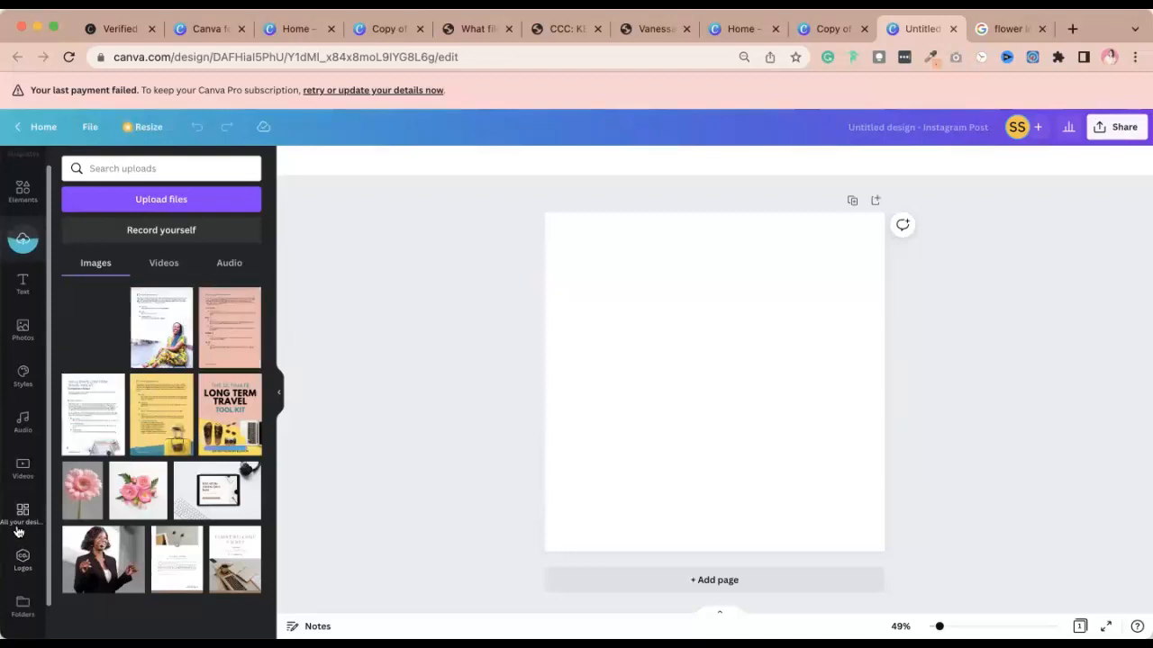
Search the frames for "ipad" and add the portrait tablet-shaped frame to the page.
click(15, 221)
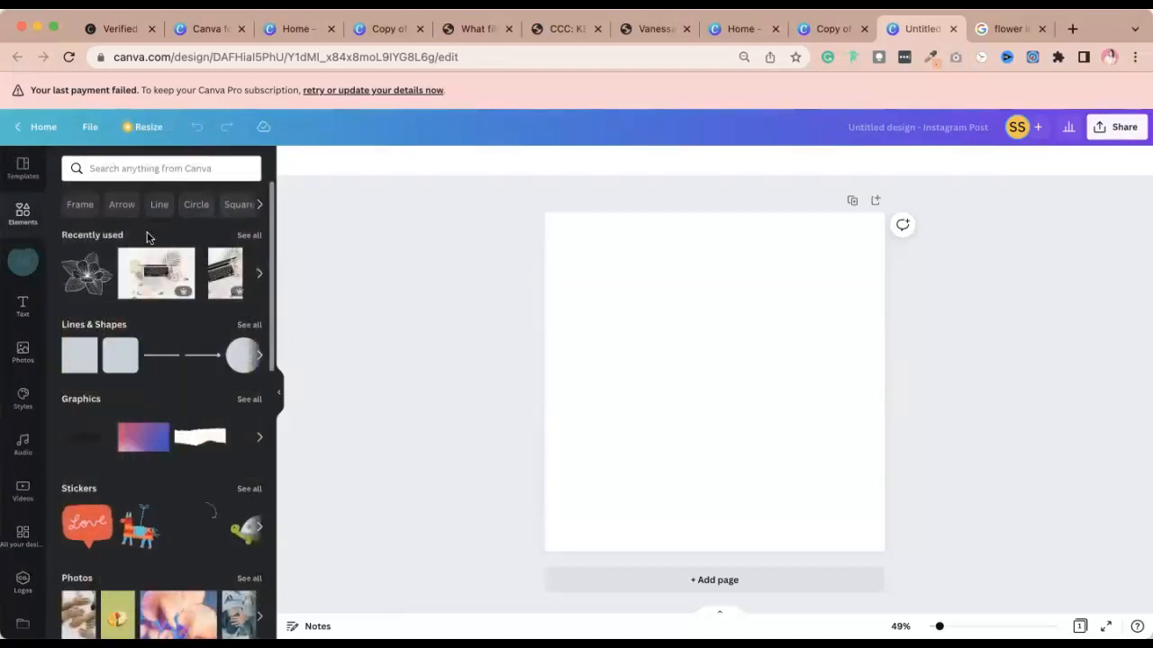
scroll(194, 469, down, 5)
scroll(198, 478, down, 5)
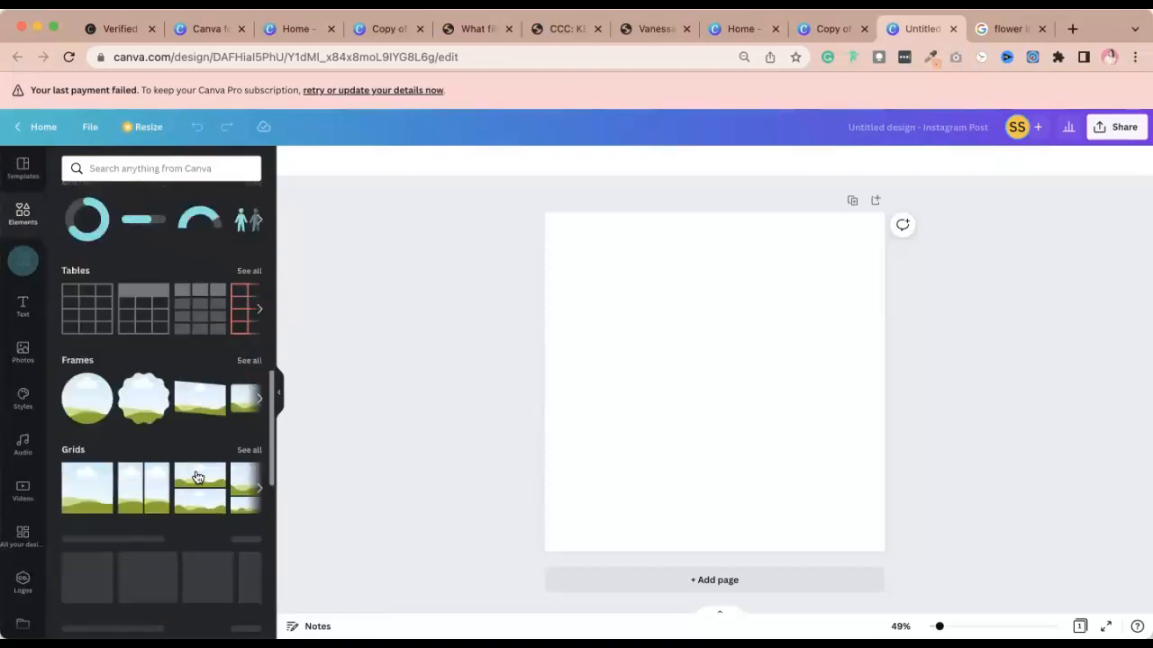
click(244, 263)
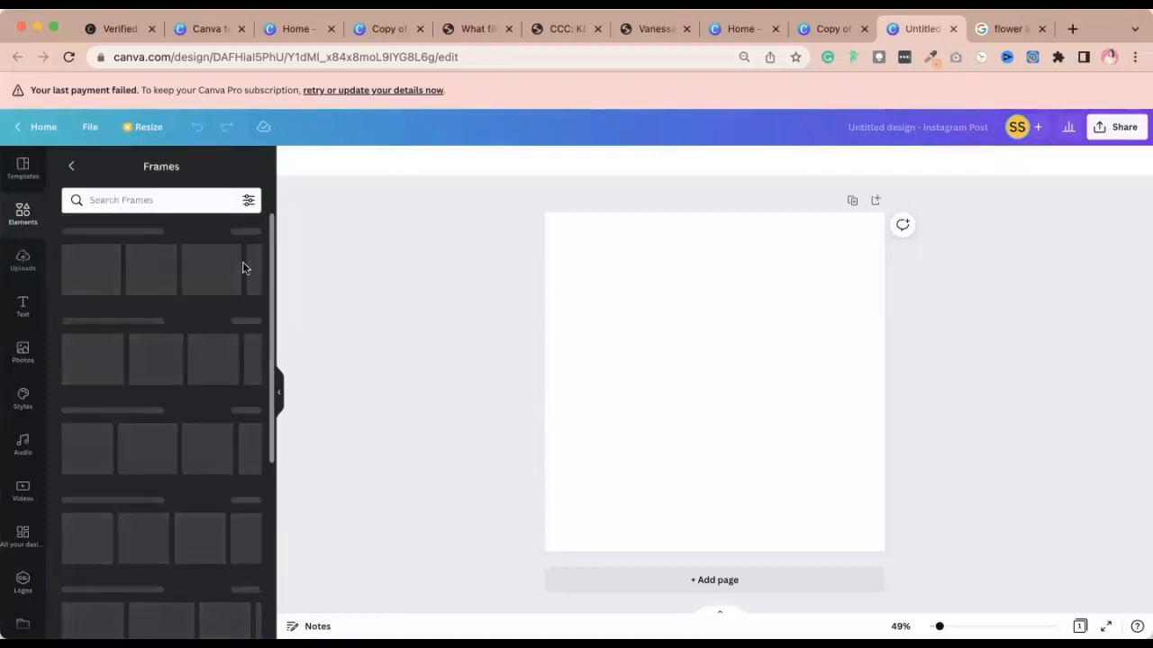
click(155, 199)
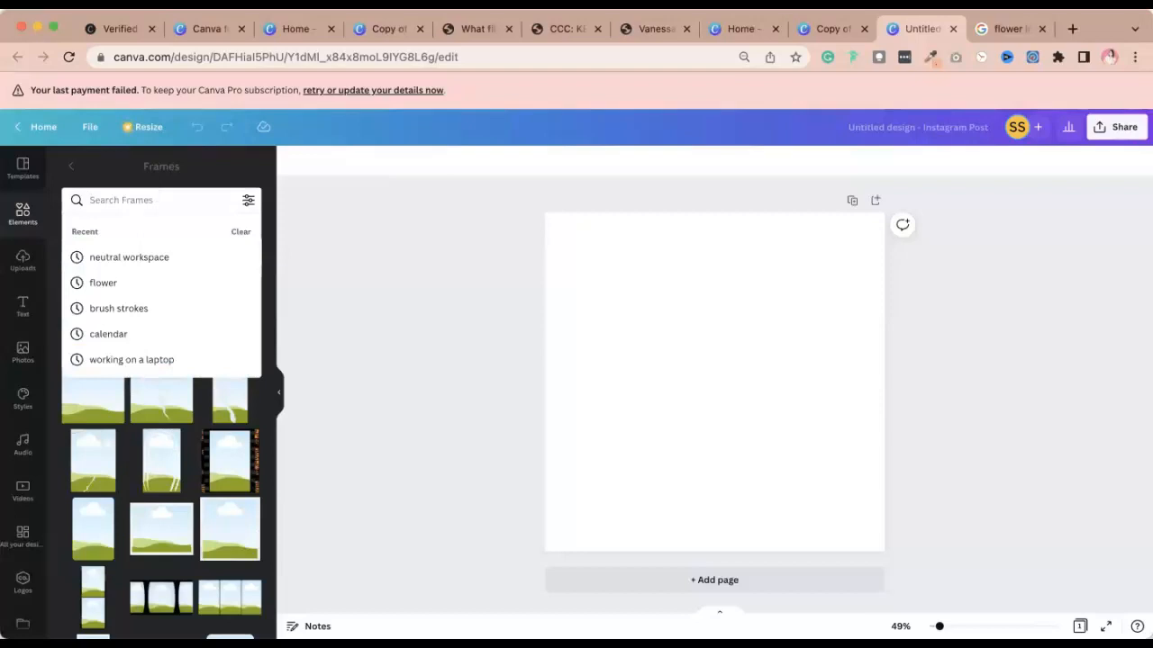
text(ipad)
key(Return)
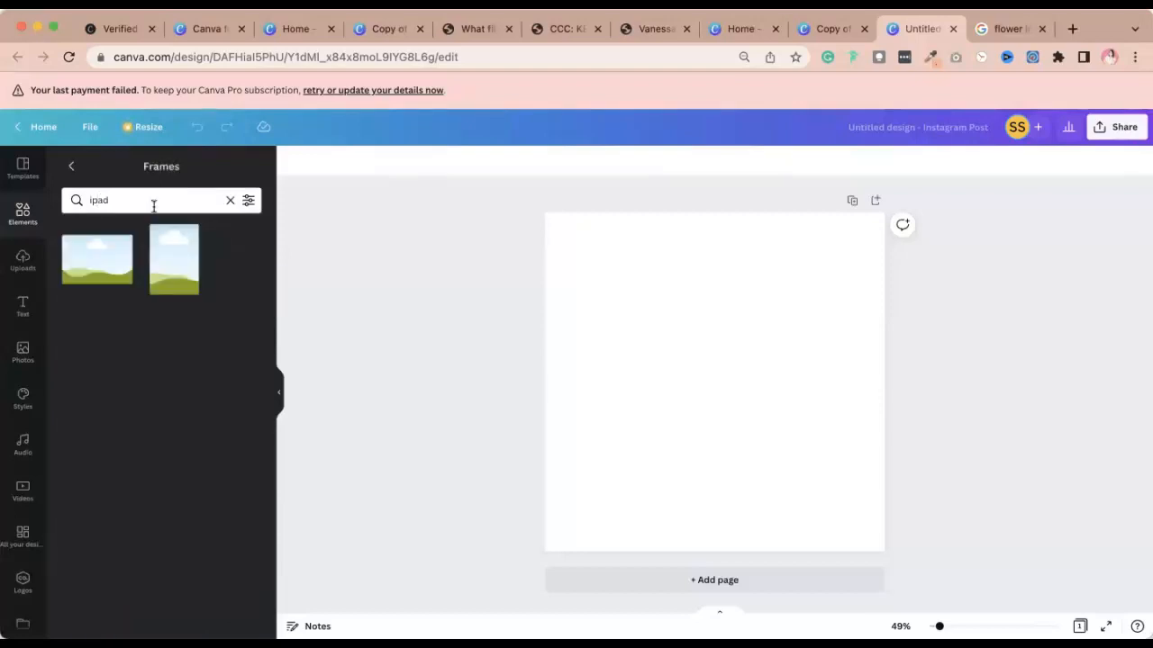
click(159, 265)
click(1069, 409)
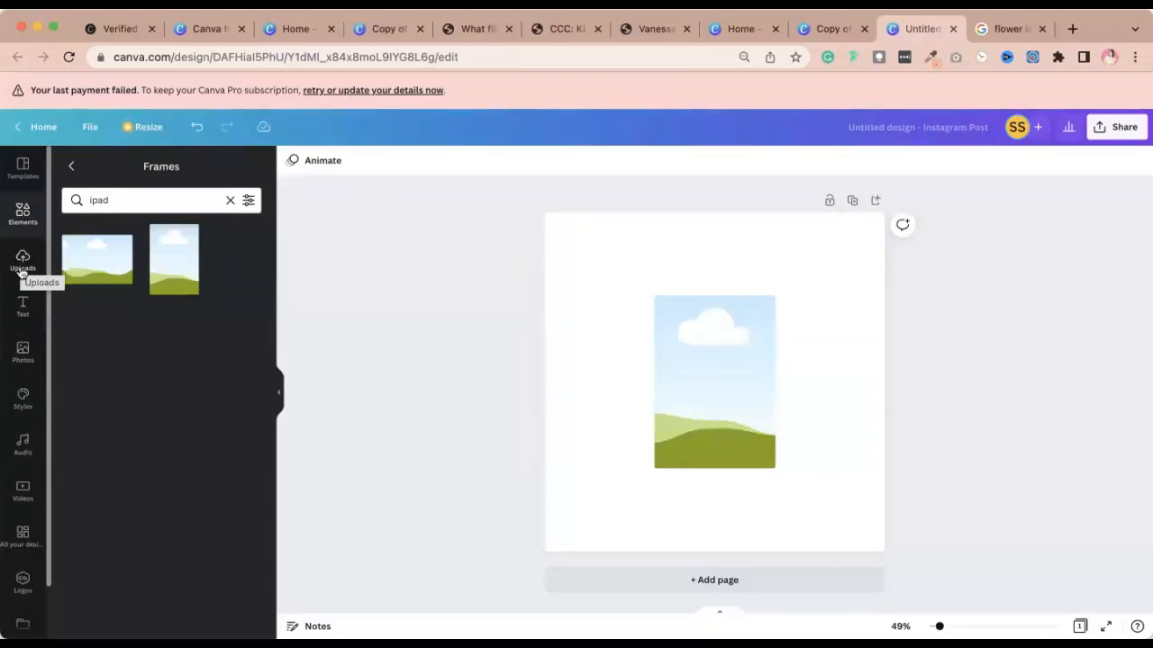
Fill the portrait frame with the uploaded Long Term Travel Tool Kit cover image.
click(715, 328)
click(16, 270)
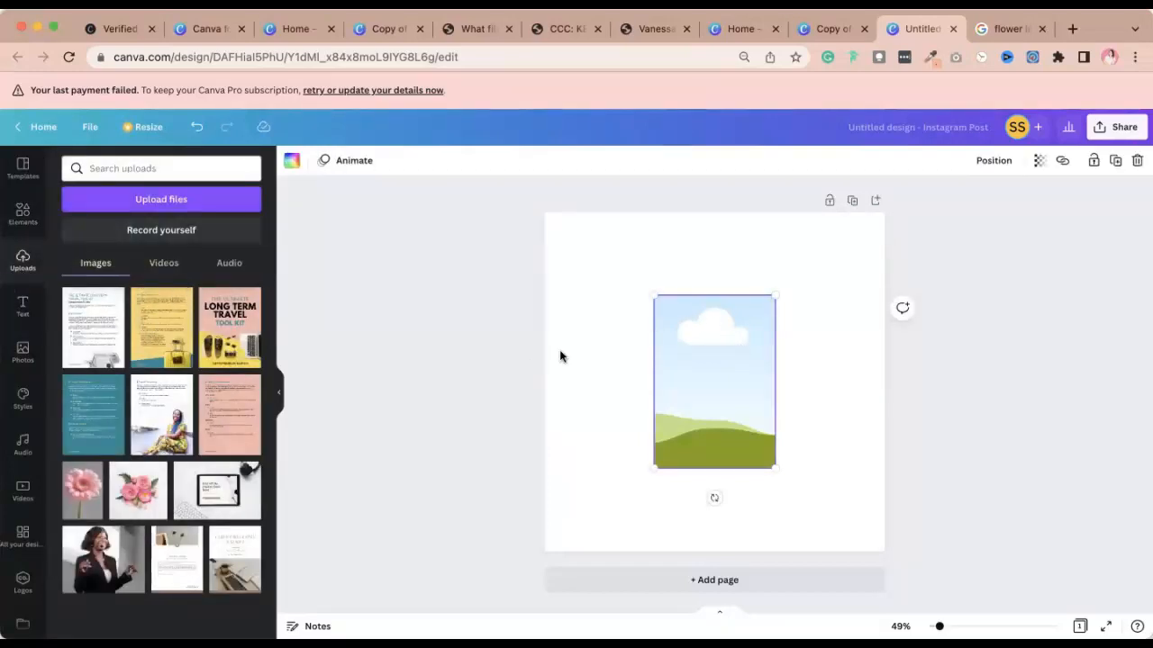
click(560, 357)
click(216, 346)
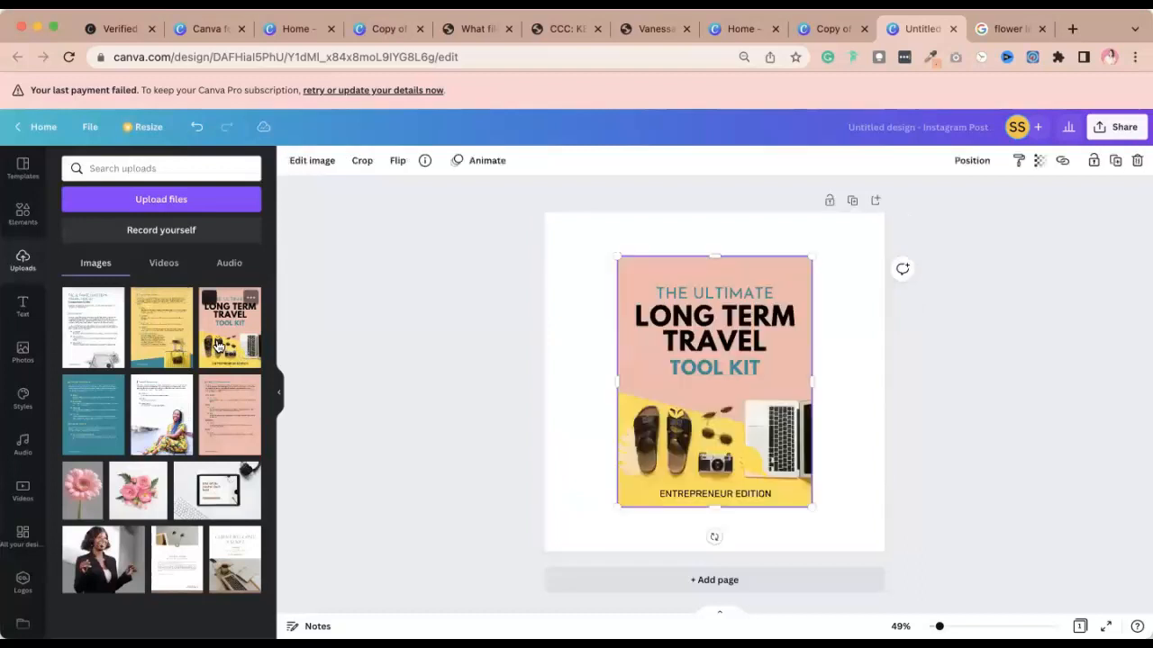
drag(658, 284, 831, 298)
Leave the frames collection and search all elements for "ipad".
click(17, 216)
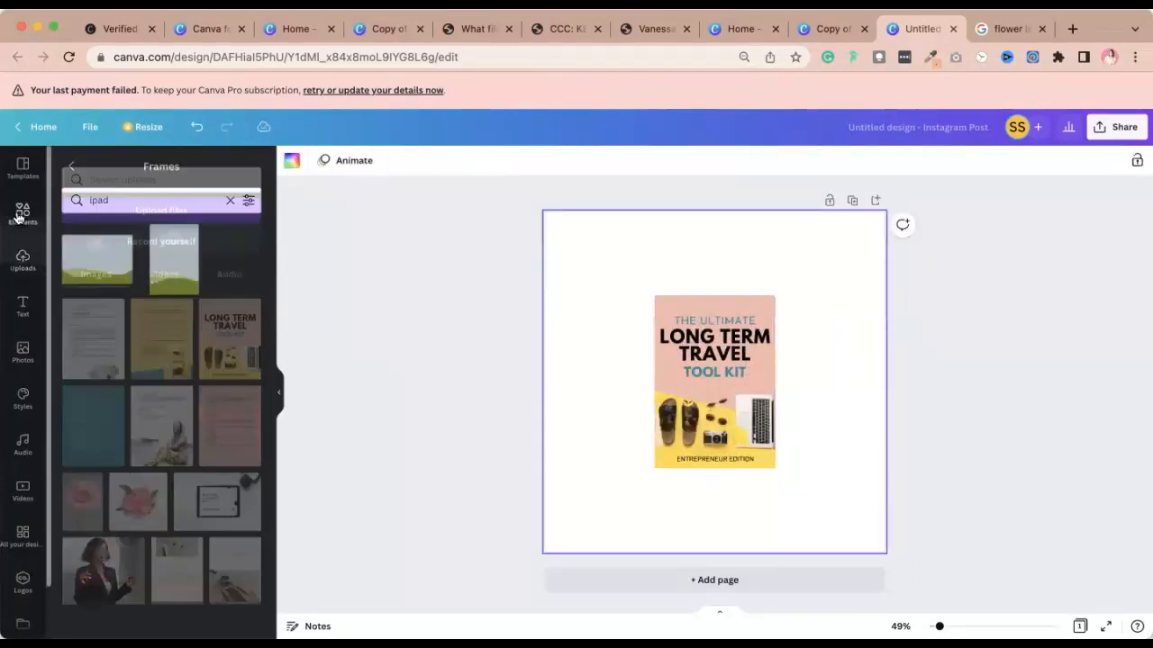
click(72, 167)
click(120, 169)
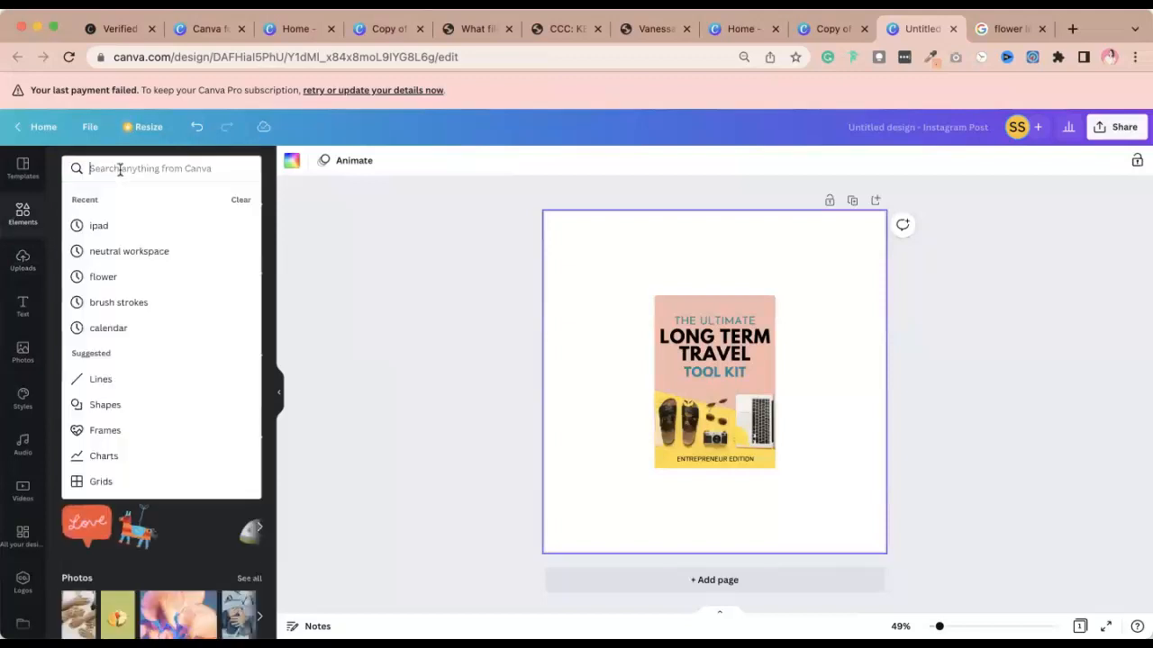
text(ipa)
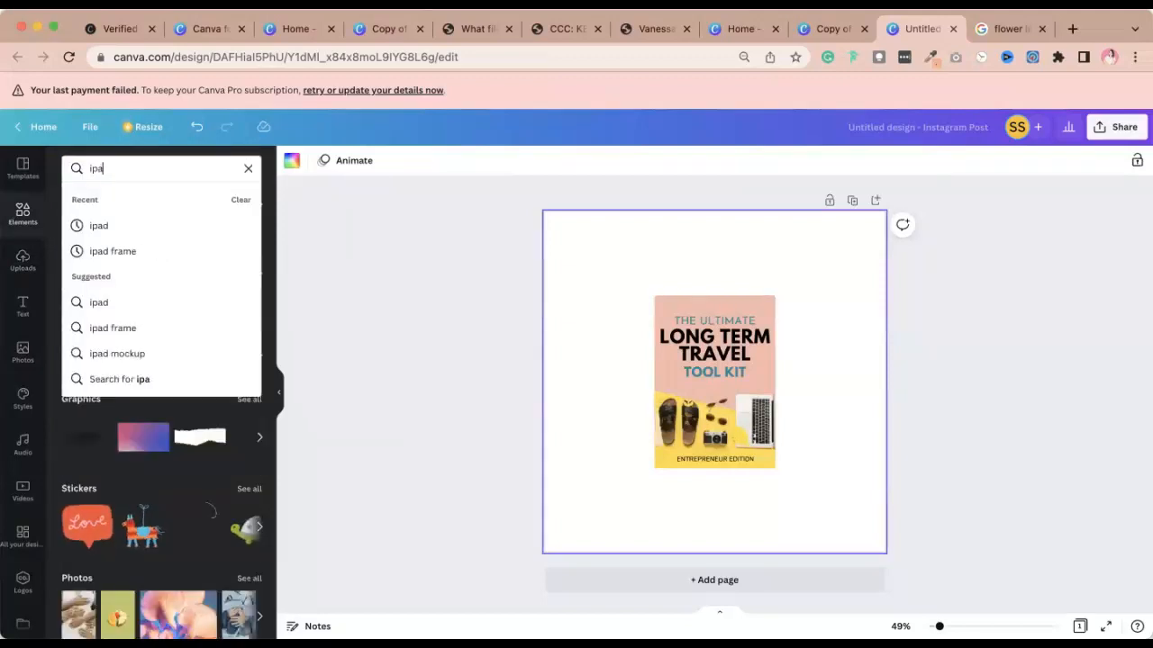
text(d)
key(Return)
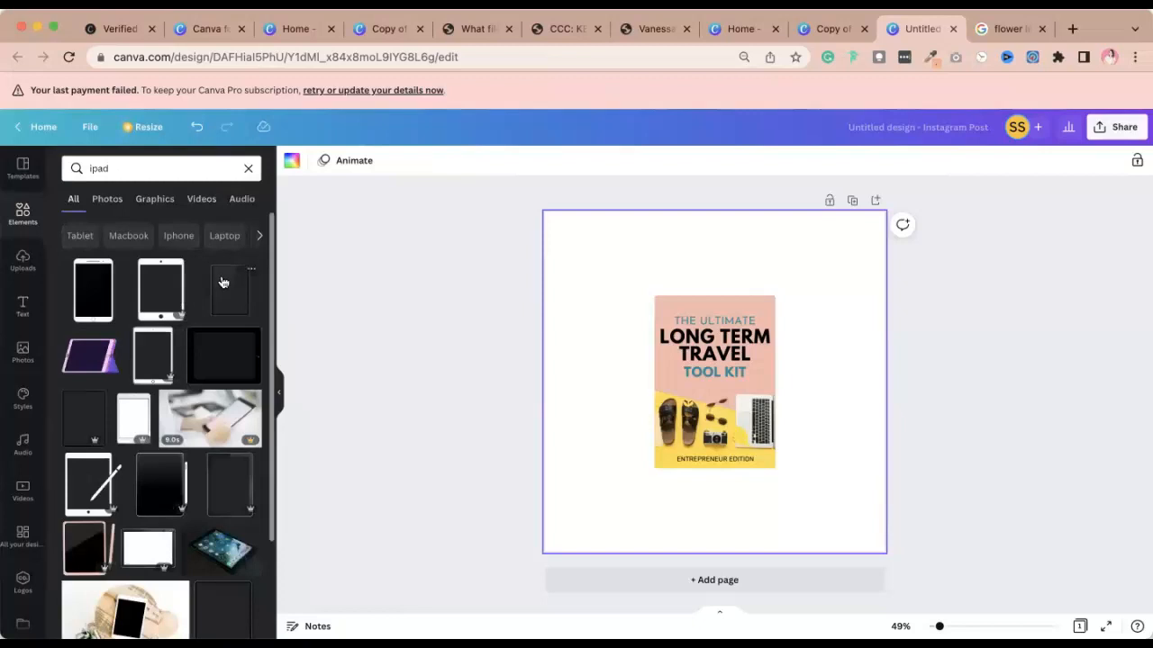
click(101, 293)
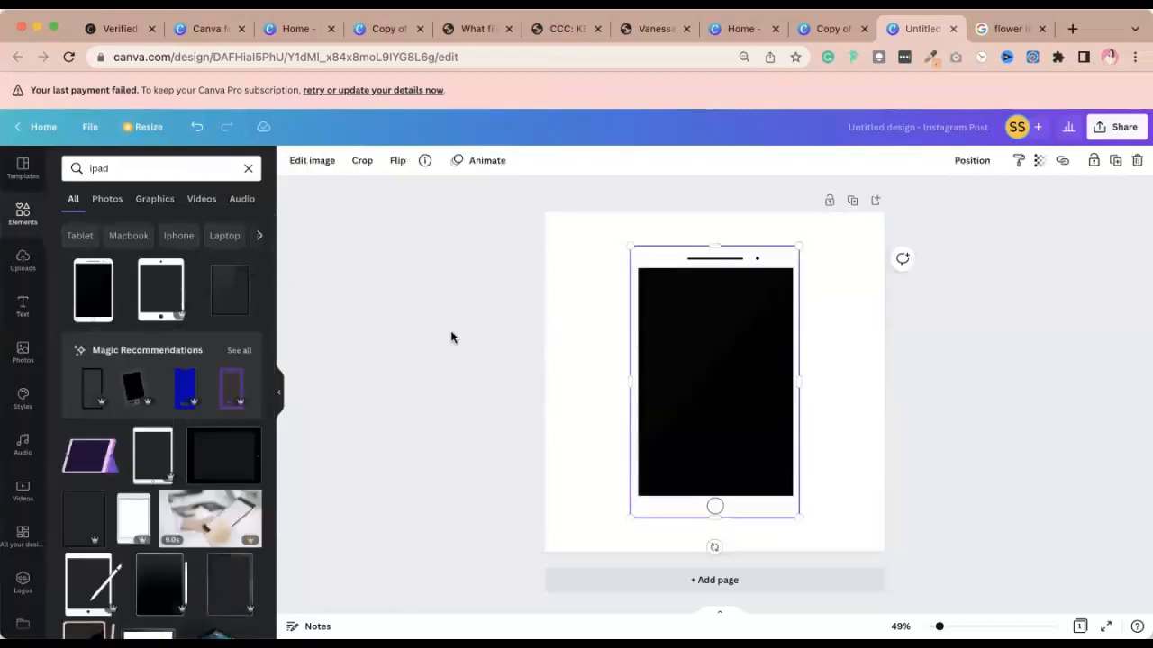
scroll(144, 406, down, 1)
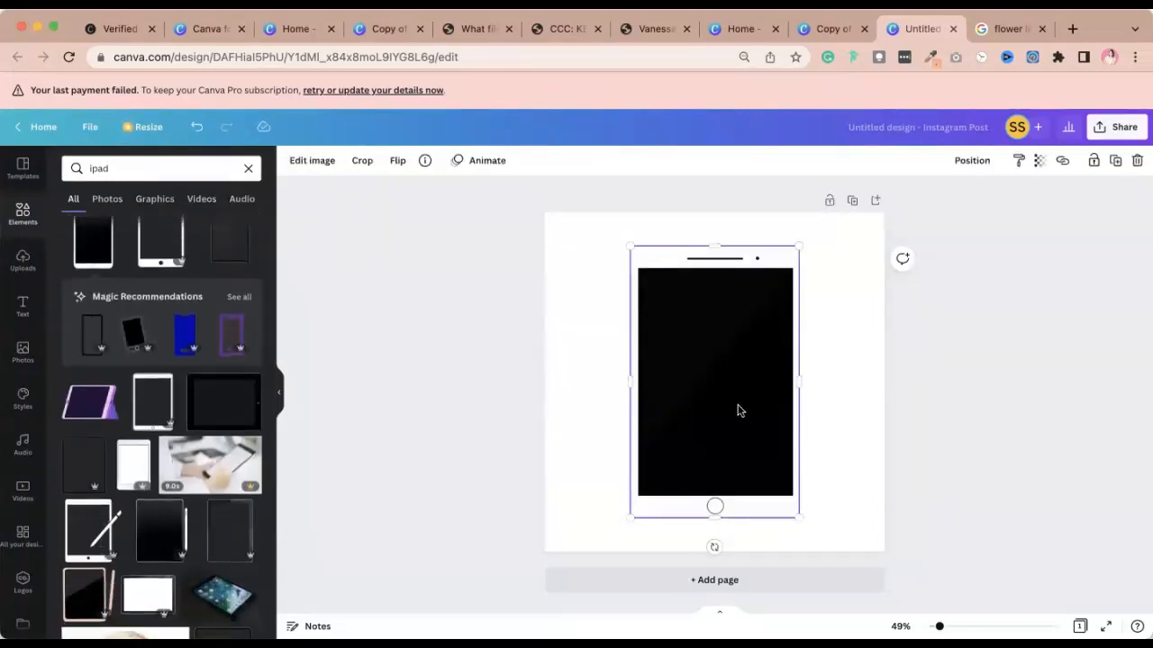
key(Delete)
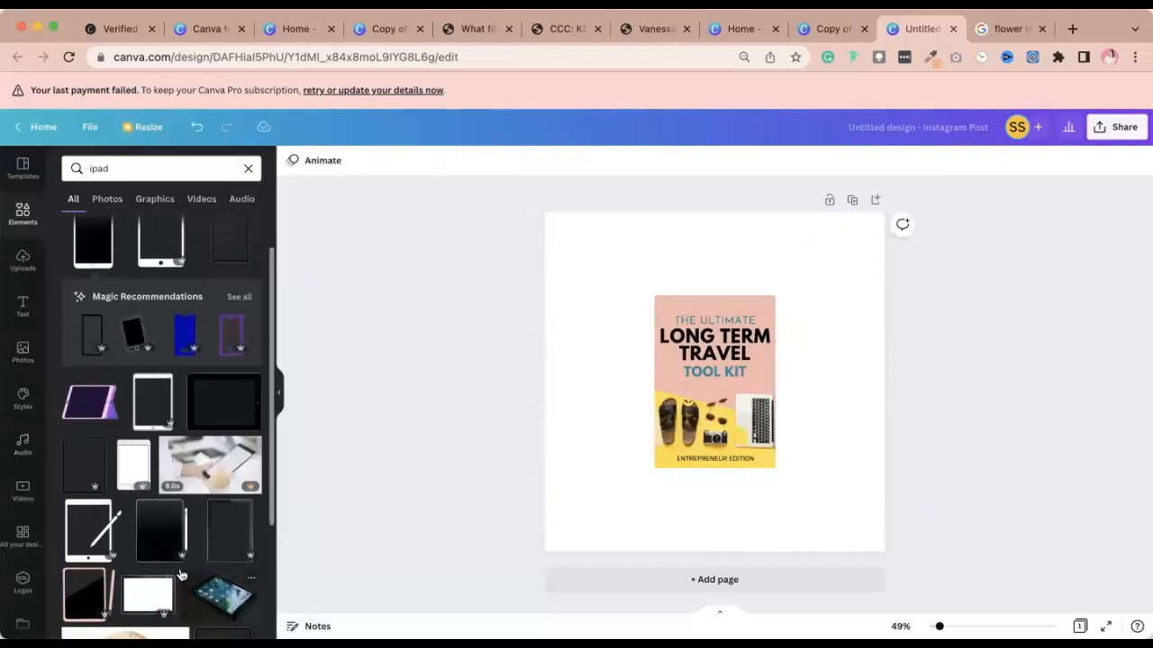
Add the black portrait tablet graphic with an open screen and shrink it to fit around the framed toolkit cover.
click(234, 533)
click(957, 337)
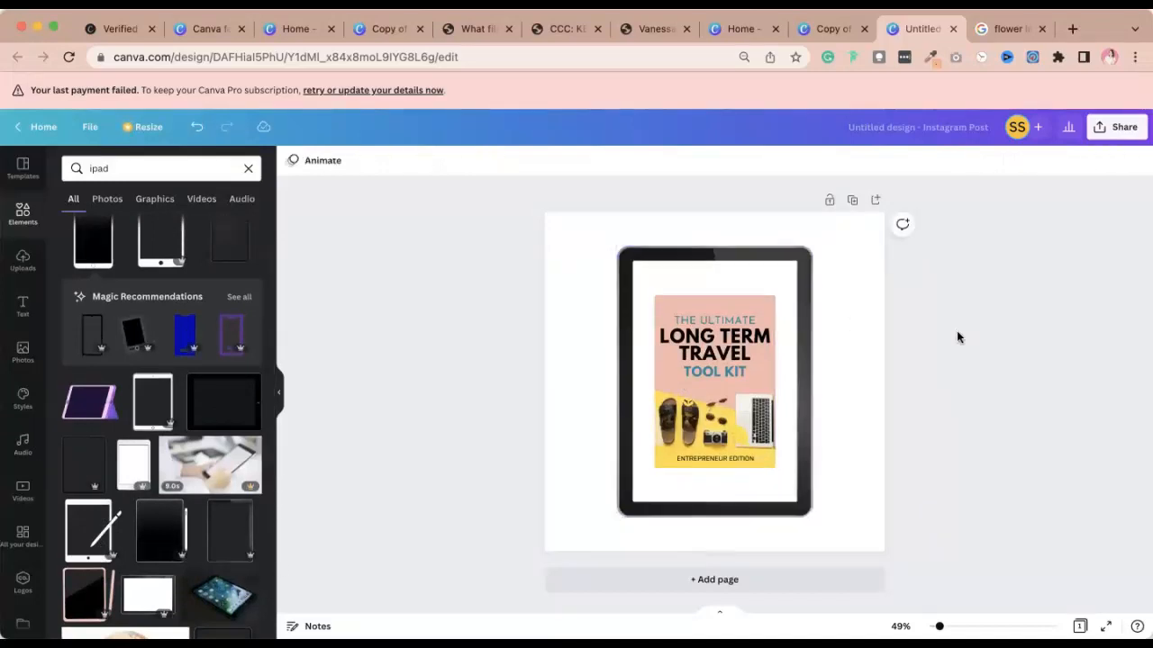
click(666, 263)
drag(612, 243, 639, 283)
drag(804, 511, 781, 478)
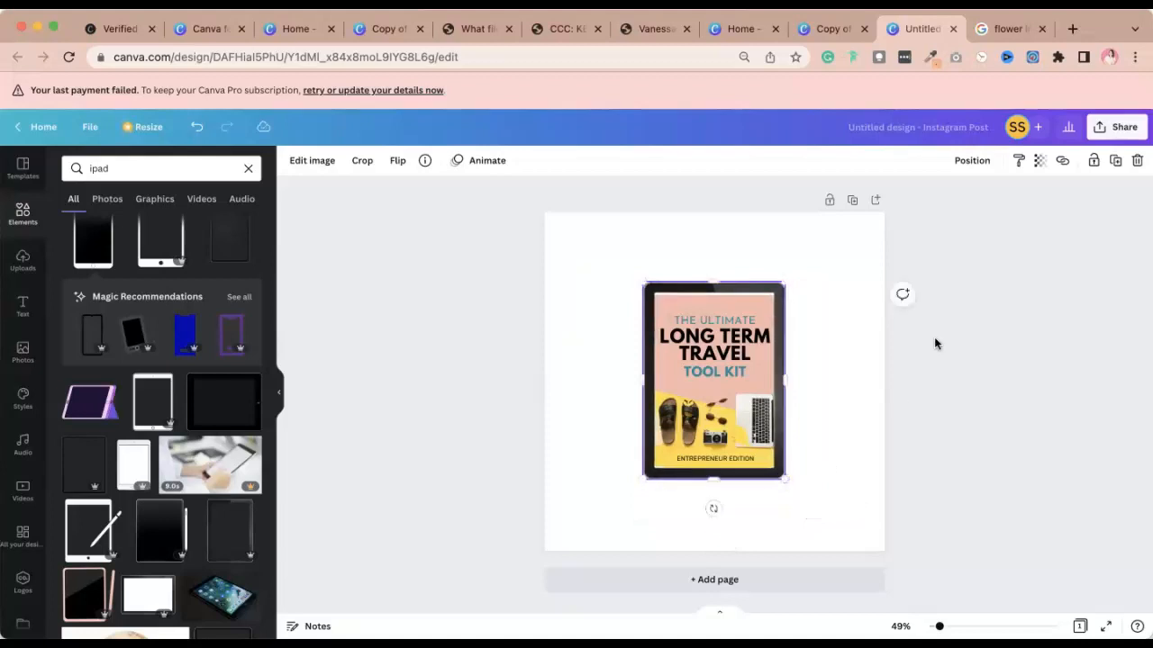
Shrink the black tablet graphic slightly from its upper corner so it fits closely around the toolkit cover.
drag(643, 282, 645, 285)
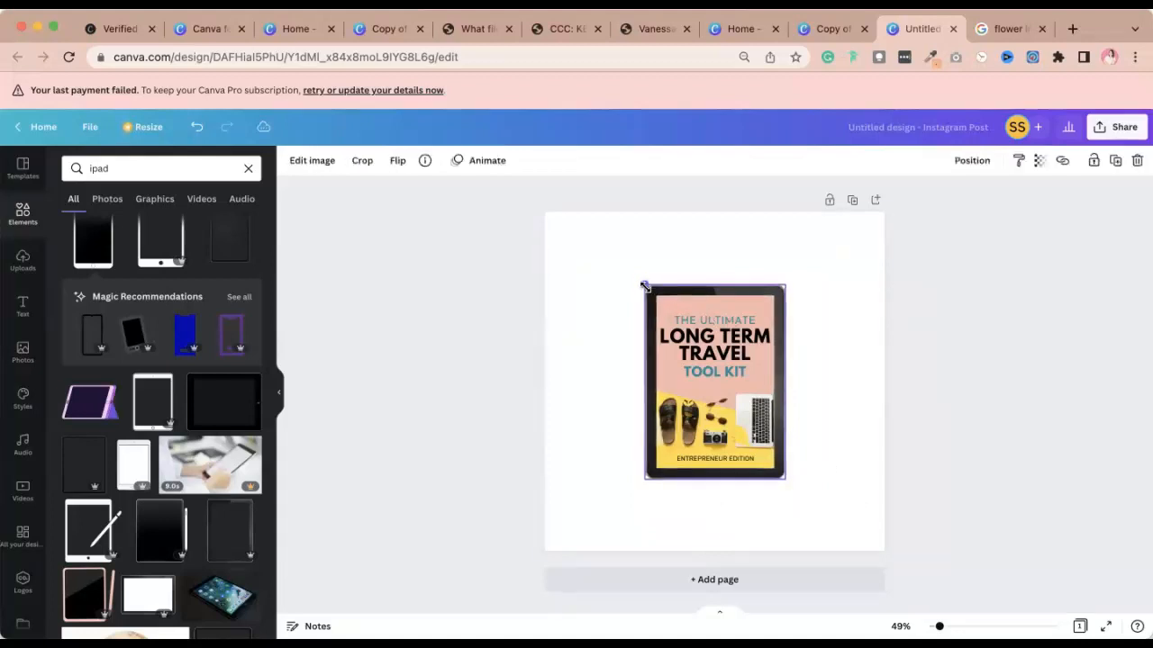
click(967, 403)
click(717, 291)
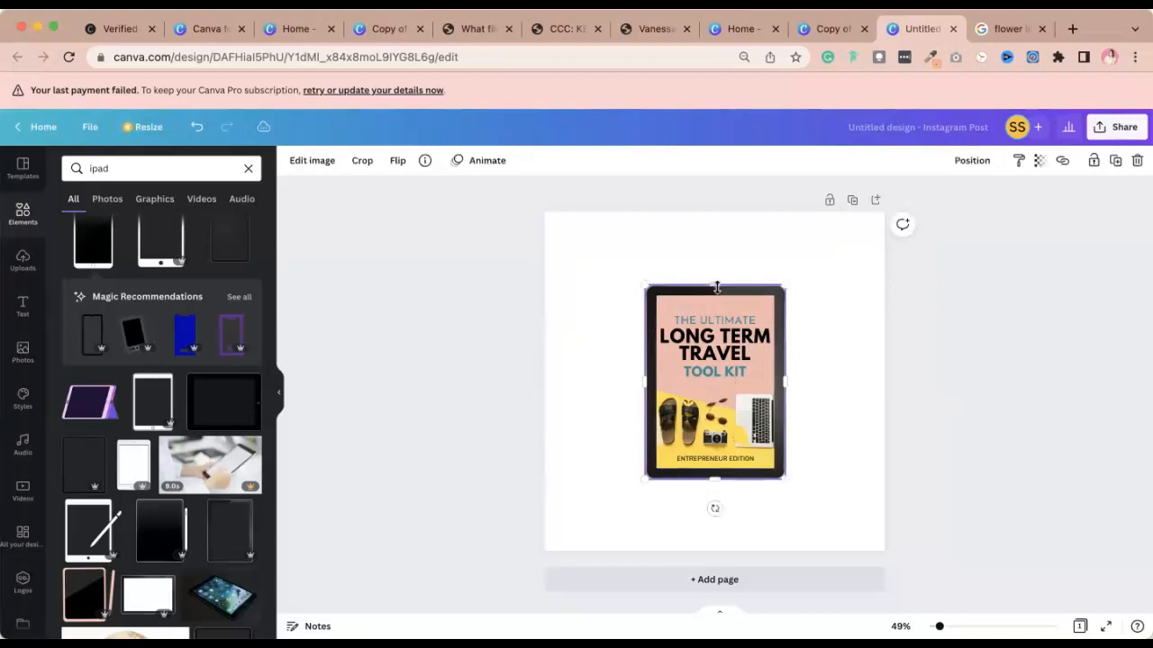
click(980, 160)
click(1013, 347)
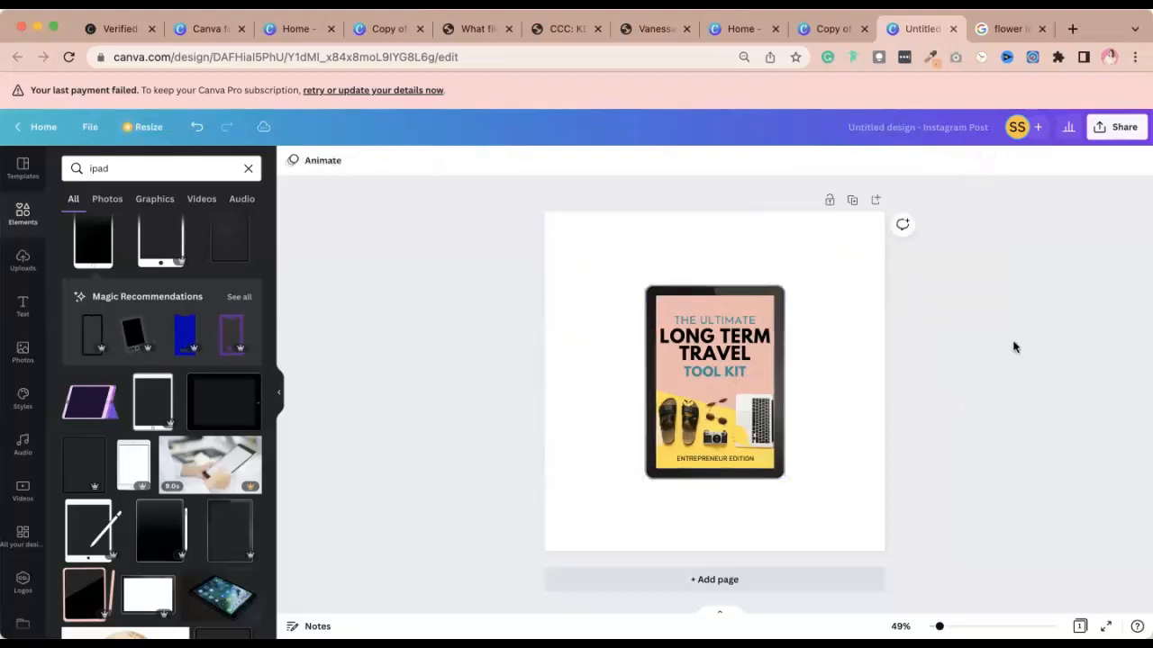
Group the tablet graphic with the cover, then move the group to the left half of the page and enlarge it slightly.
drag(327, 364, 842, 450)
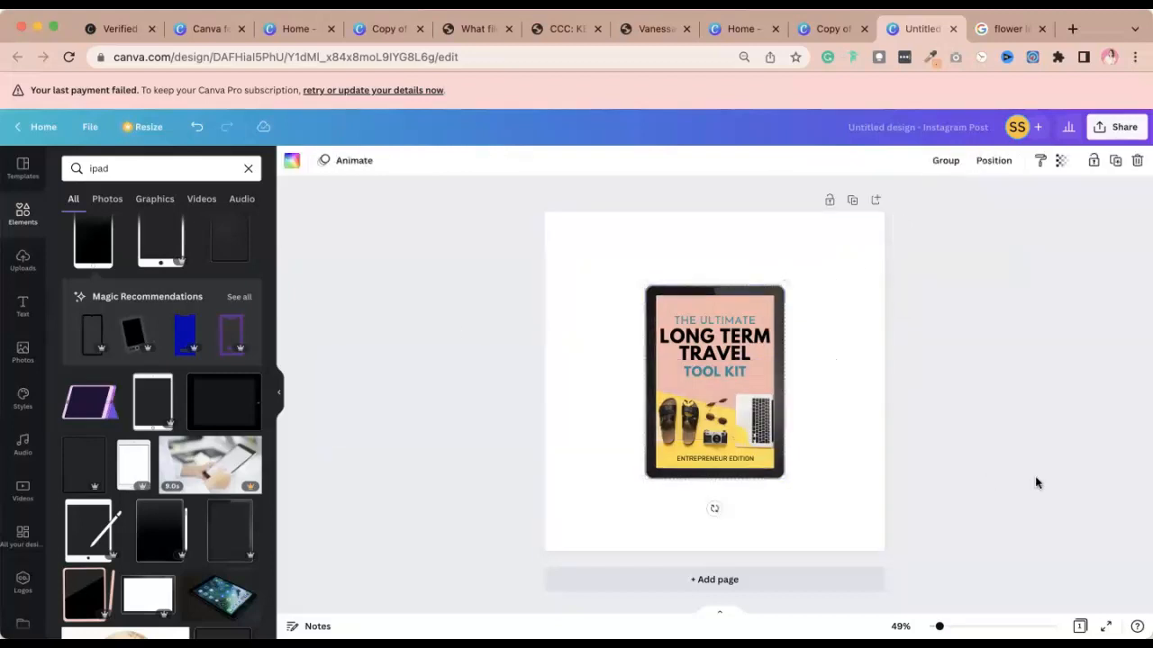
click(957, 414)
drag(459, 260, 830, 436)
drag(641, 281, 666, 315)
click(946, 160)
drag(734, 361, 641, 348)
drag(688, 466, 714, 495)
drag(658, 394, 659, 378)
click(1082, 407)
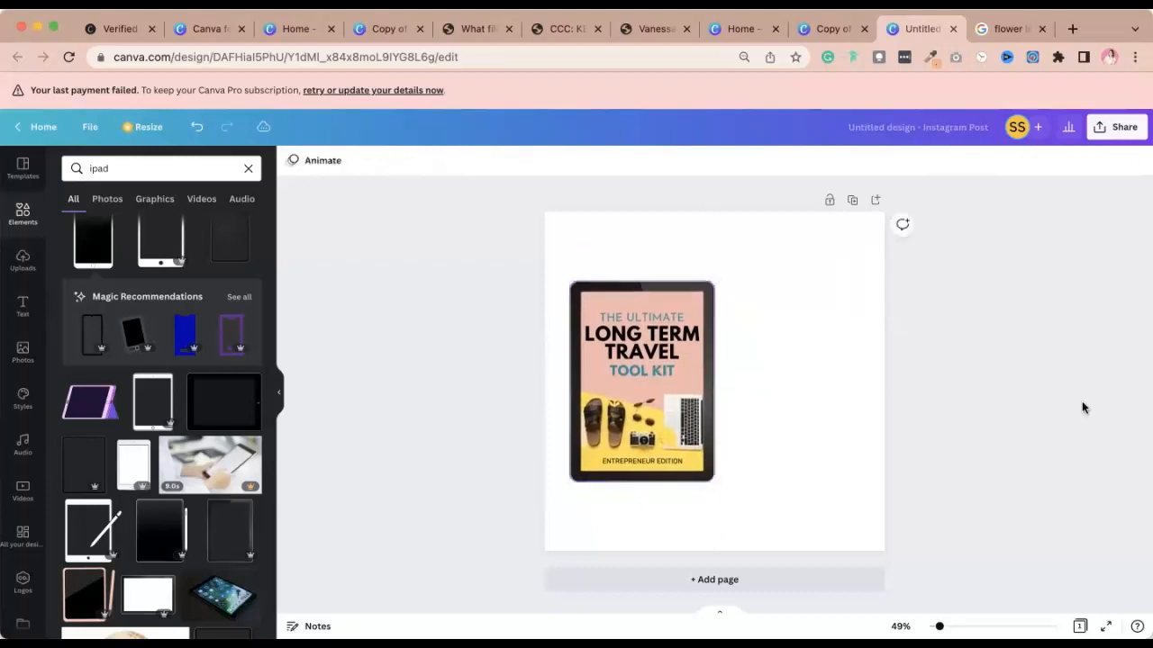
Add a text box in League Spartan, enlarge it to about size 23.7 and place it to the right of the tablet.
click(804, 425)
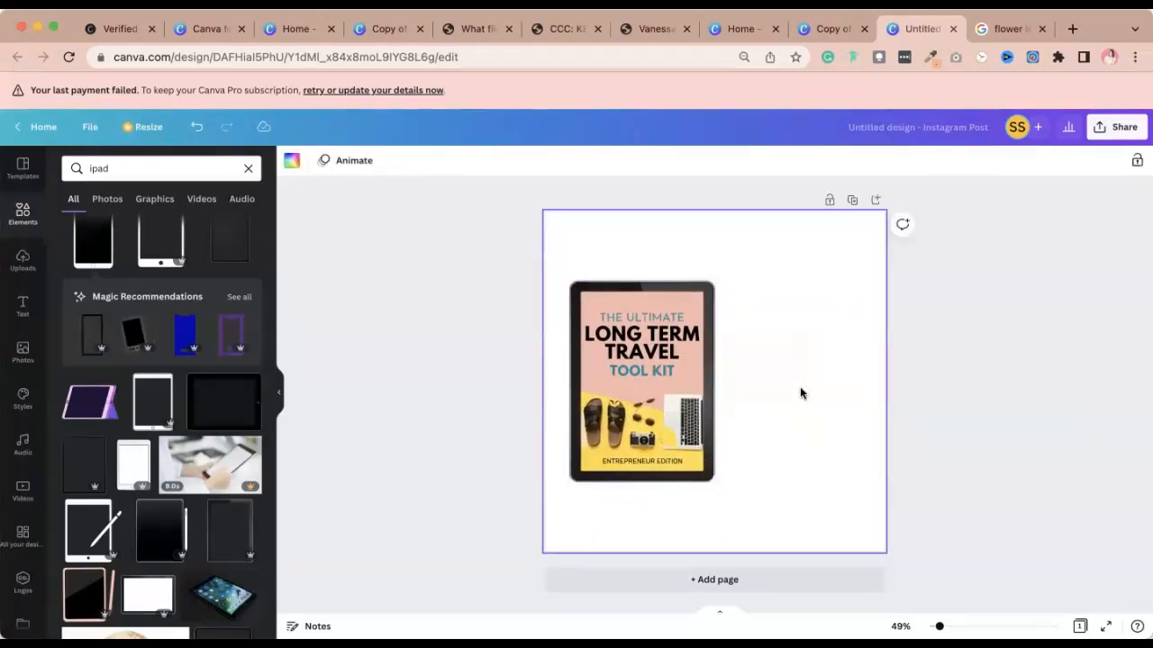
key(t)
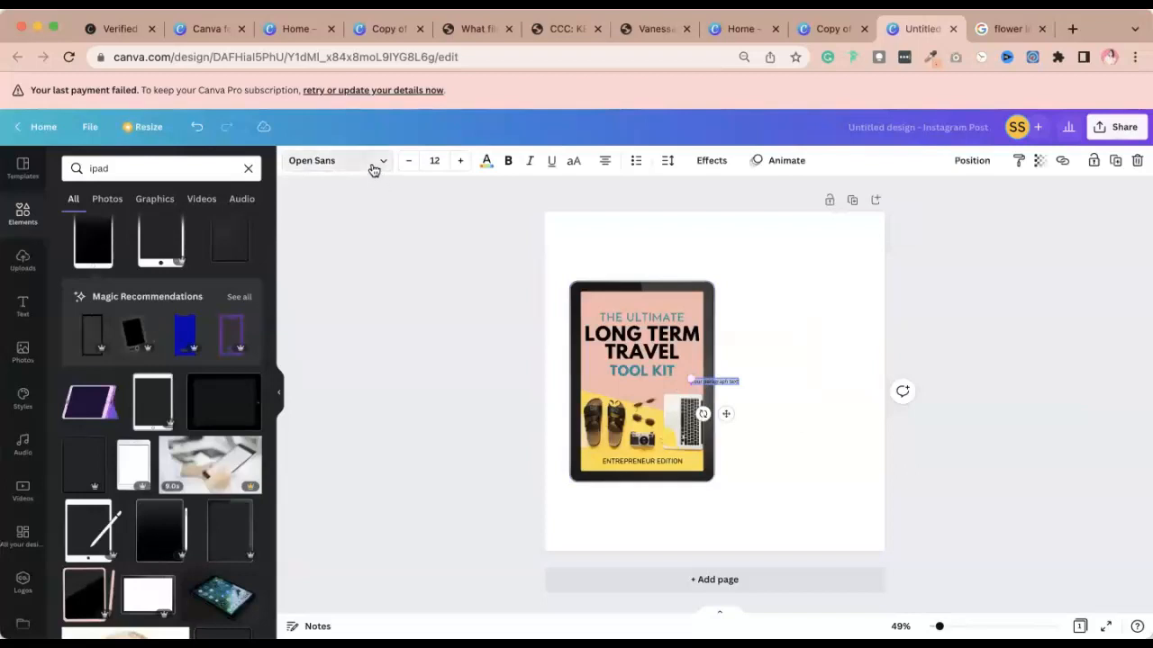
click(374, 167)
click(123, 448)
drag(686, 379, 634, 373)
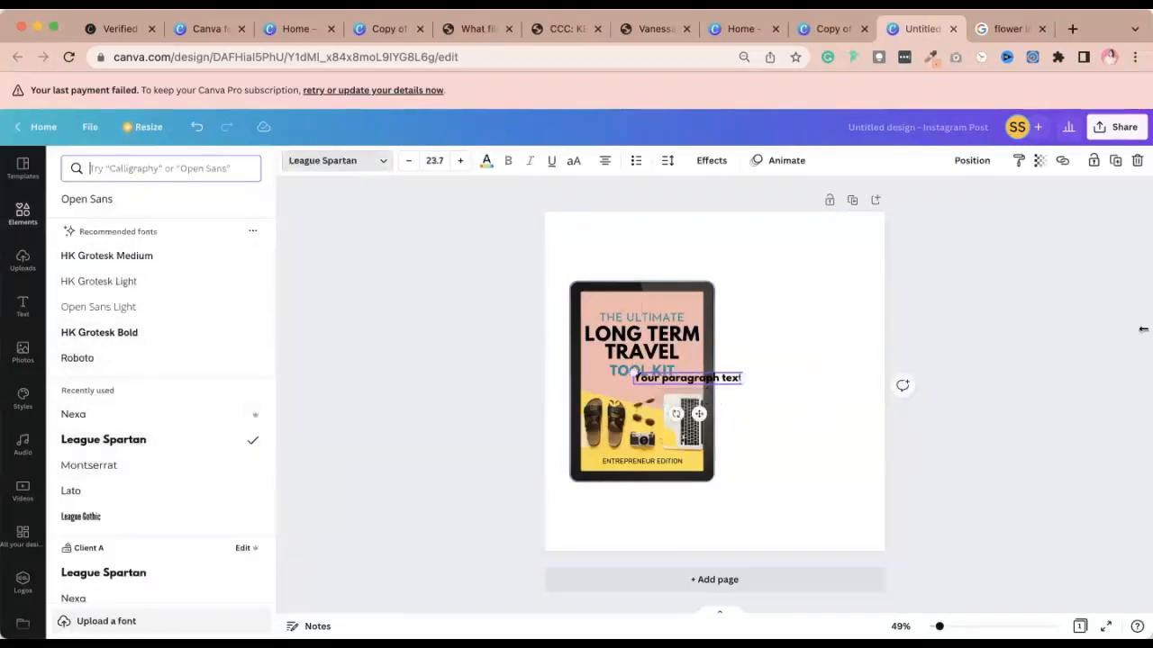
click(960, 346)
drag(722, 379, 817, 310)
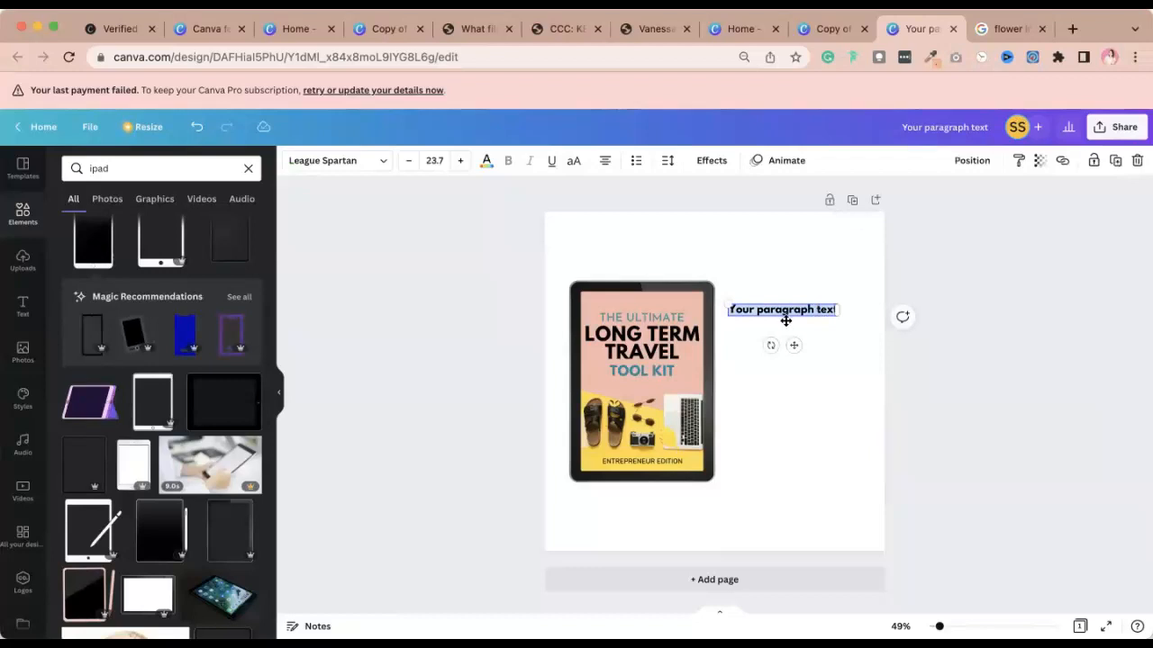
Replace the placeholder text with "Free download" and format it as uppercase in pink at size 50.
click(931, 350)
click(800, 310)
click(800, 309)
text(Free download)
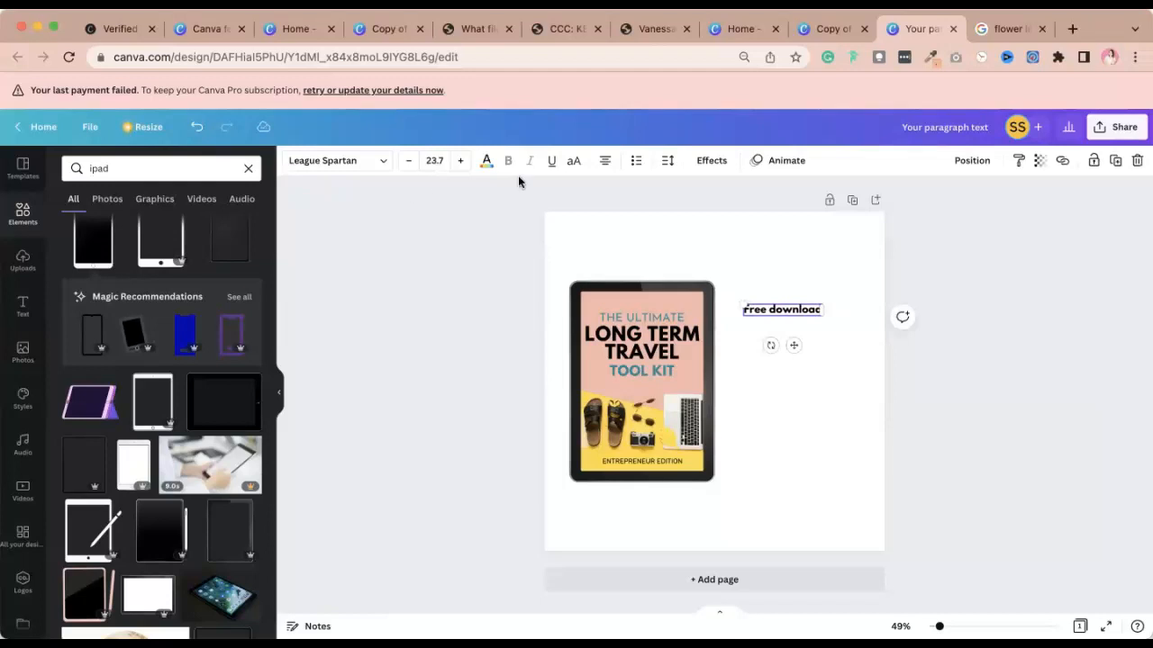
click(574, 160)
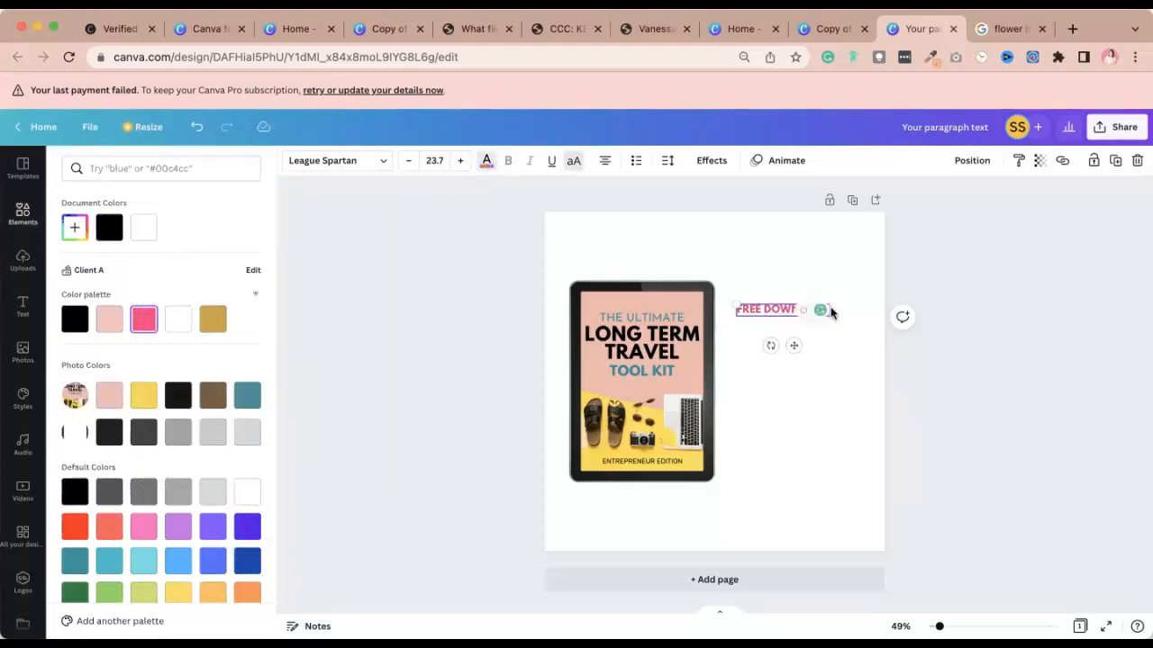
click(435, 159)
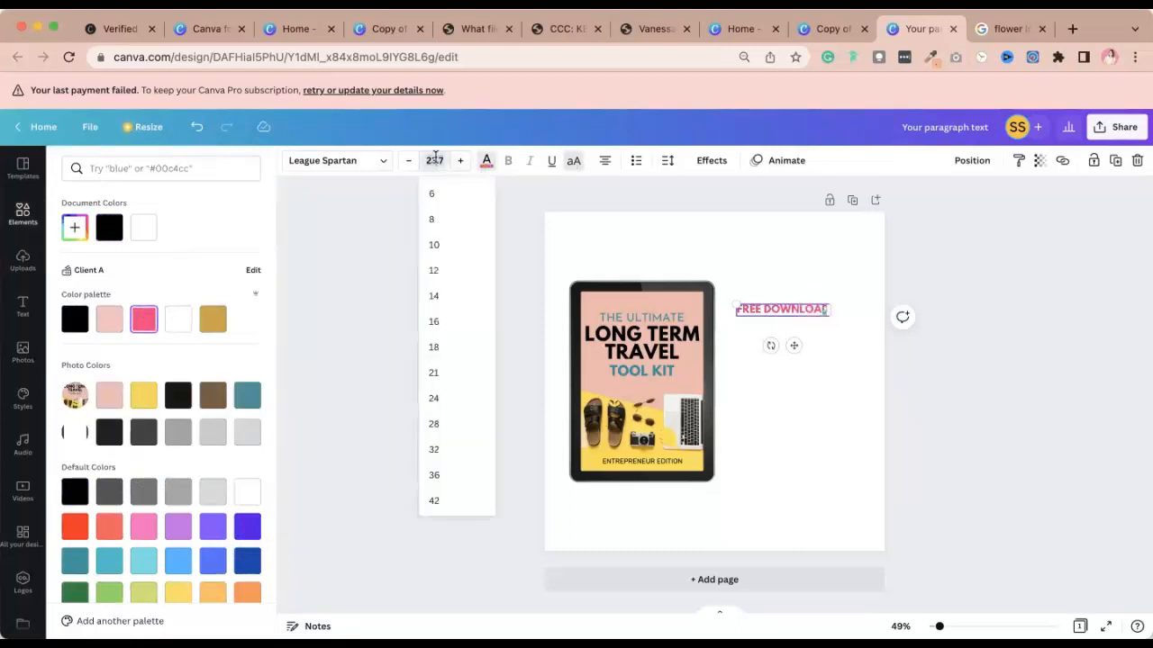
text(50)
key(Return)
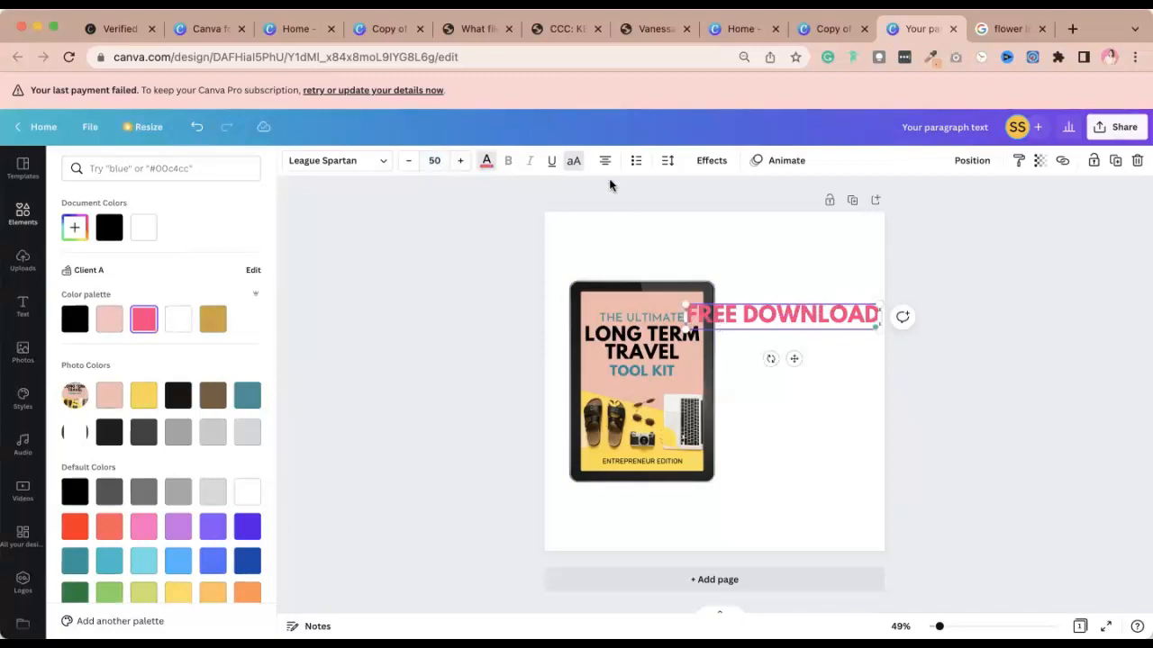
Left-align the FREE DOWNLOAD heading and fit it beside the tablet, narrowing its box so the words wrap onto two lines.
click(1039, 262)
drag(778, 324, 816, 324)
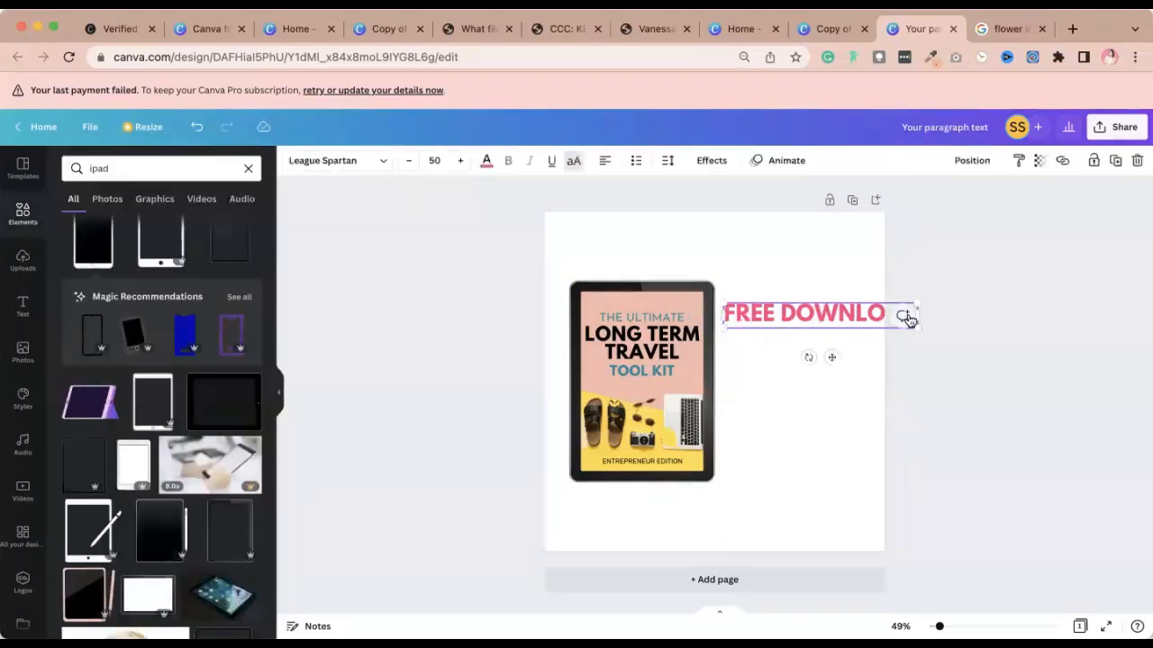
drag(918, 315, 805, 340)
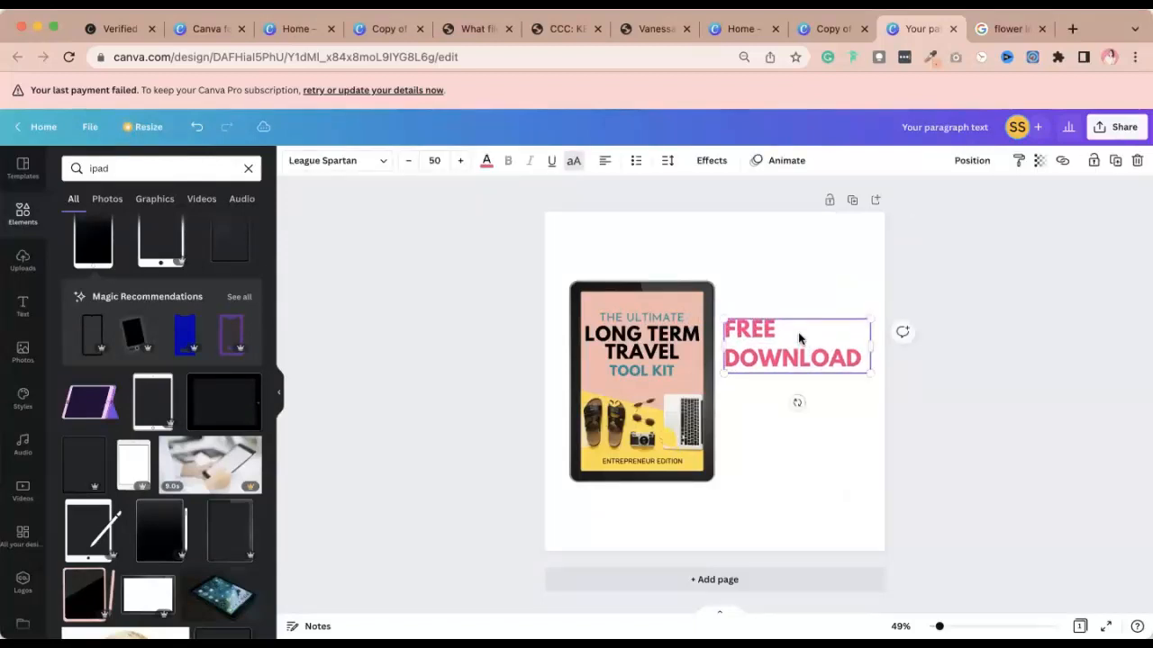
click(1019, 375)
Set the line spacing of the FREE DOWNLOAD heading to 1.2.
click(800, 352)
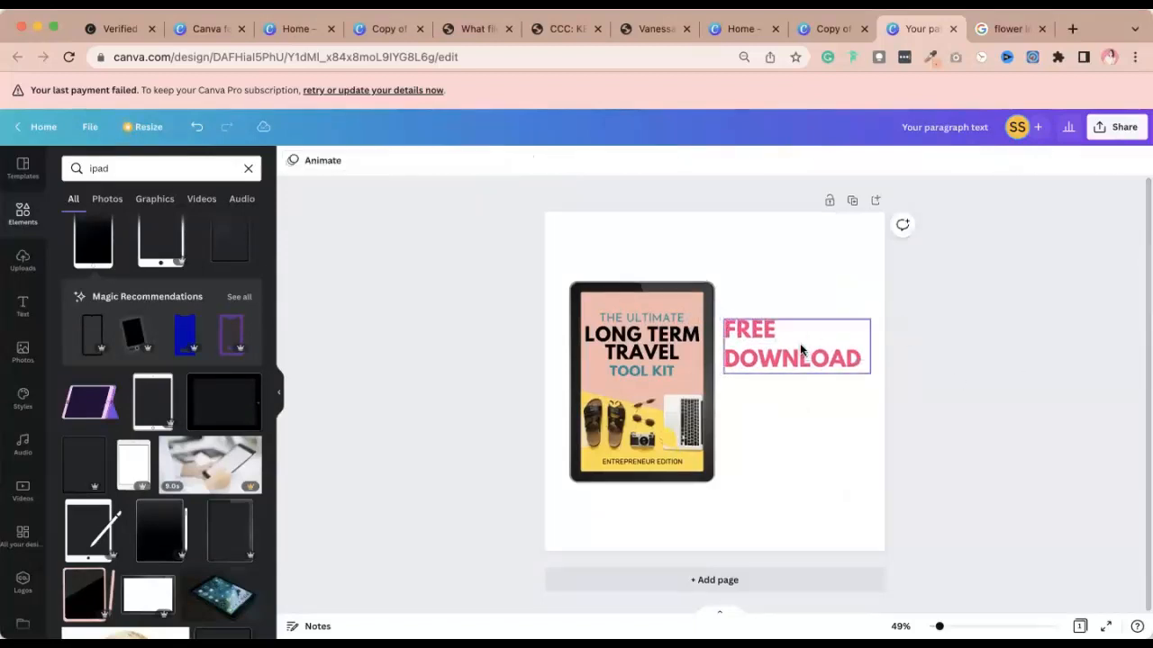
click(668, 162)
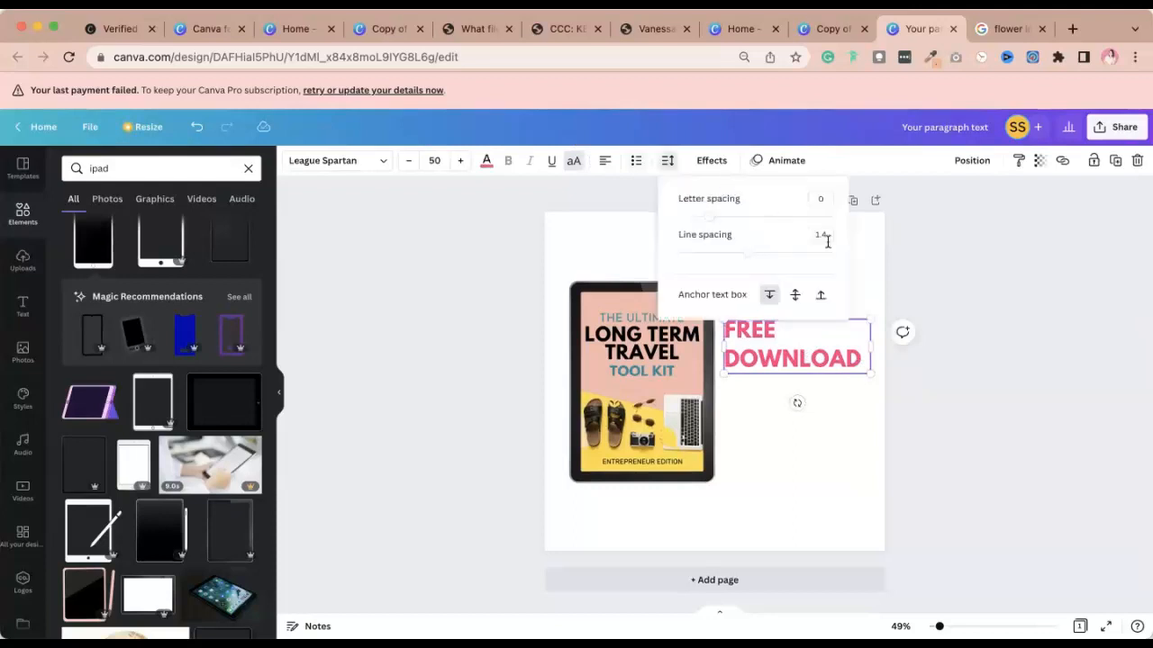
text(1.2)
key(Return)
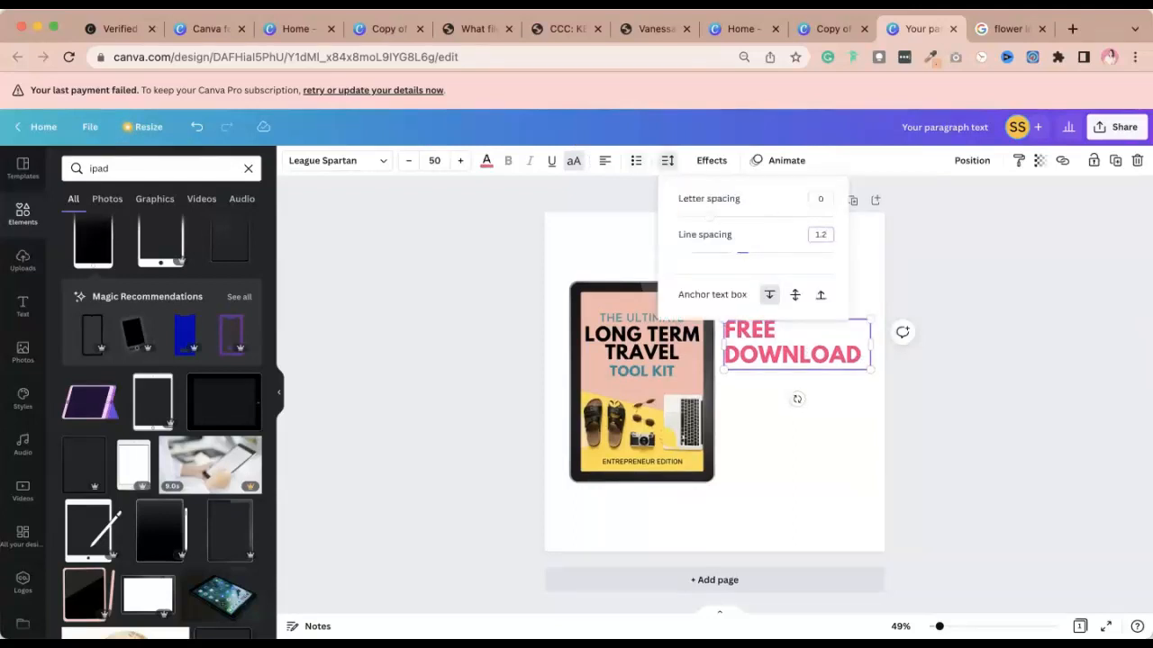
click(973, 292)
Move the FREE DOWNLOAD heading down to about the vertical middle of the tablet.
click(641, 353)
click(766, 399)
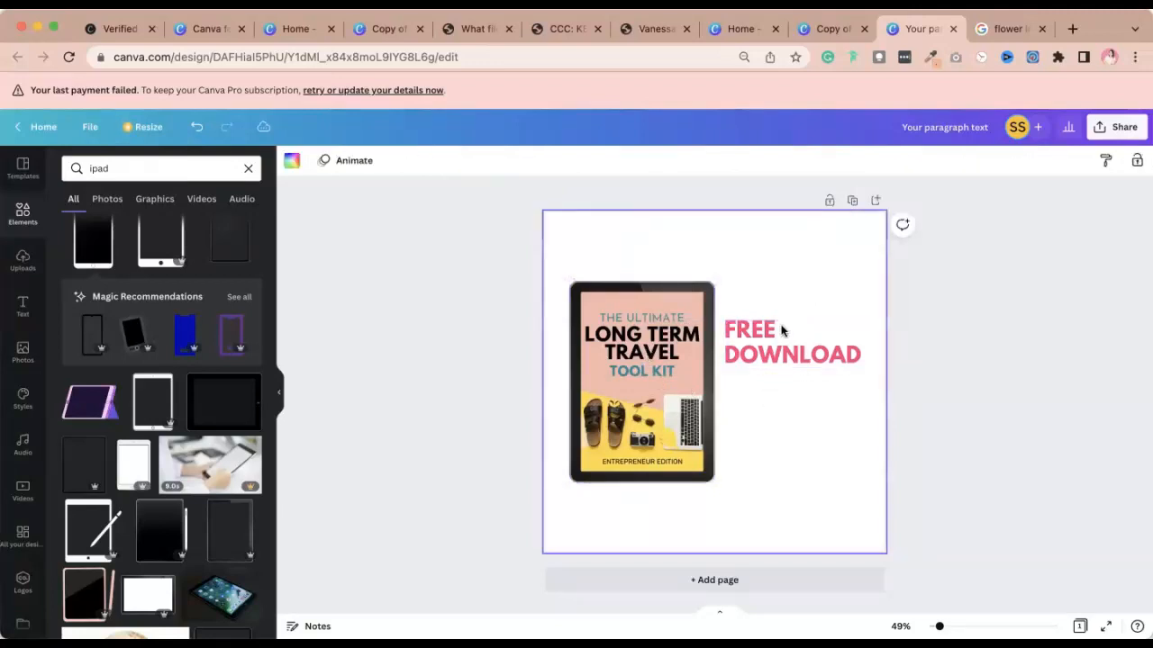
drag(782, 329, 782, 370)
click(924, 352)
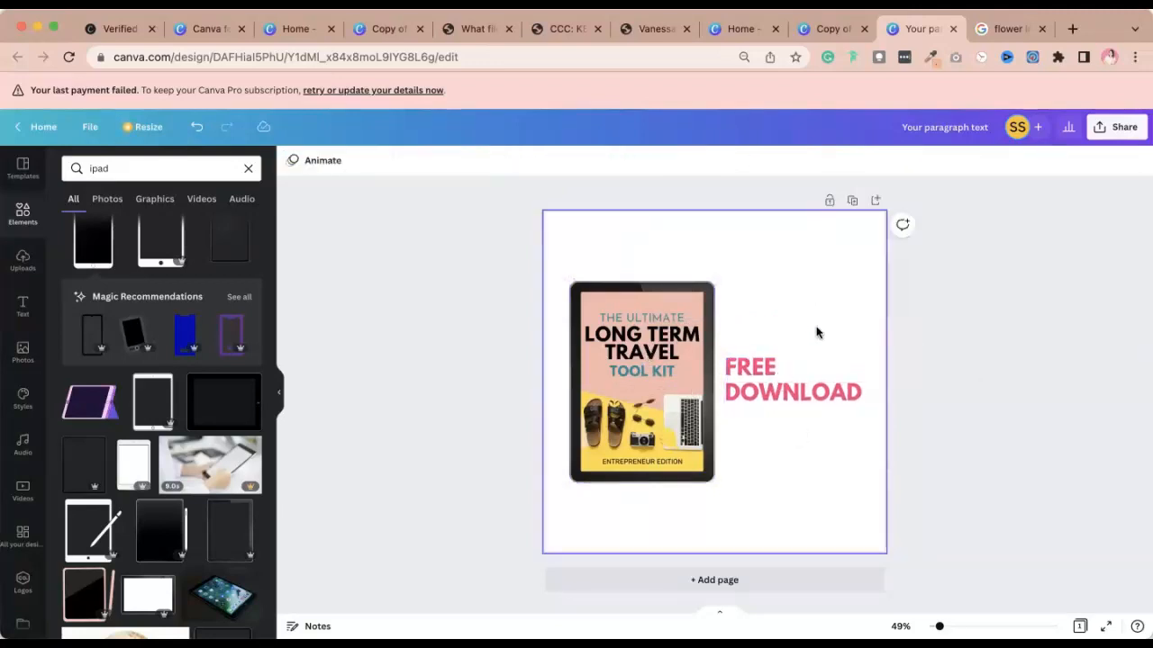
Add a second text box, and copy the sample phrase "Lorem ipsum dolor sit amet" from loremipsum.io in another browser tab.
key(t)
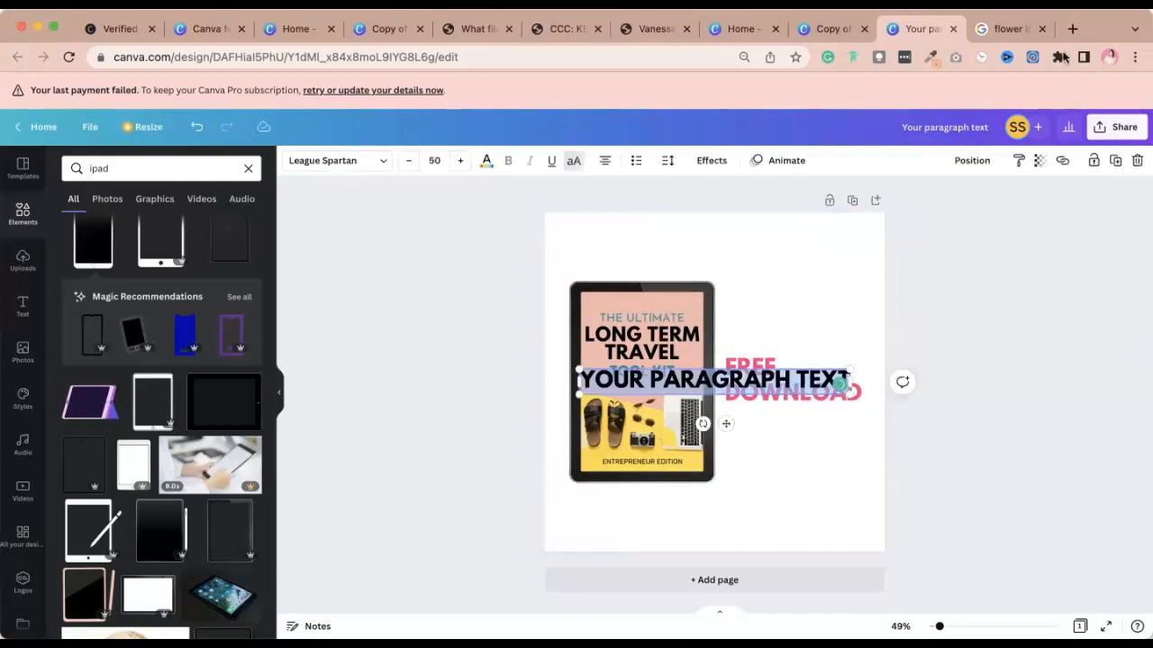
click(1012, 31)
click(692, 58)
text(lorem)
key(Return)
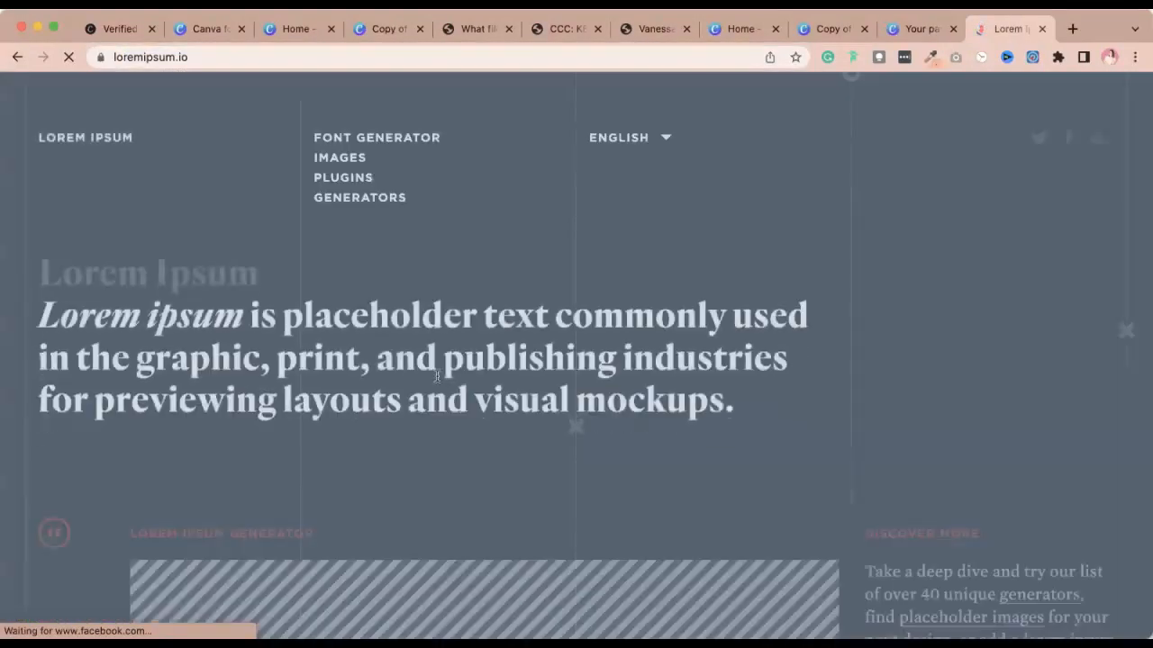
scroll(435, 368, down, 3)
drag(165, 411, 452, 402)
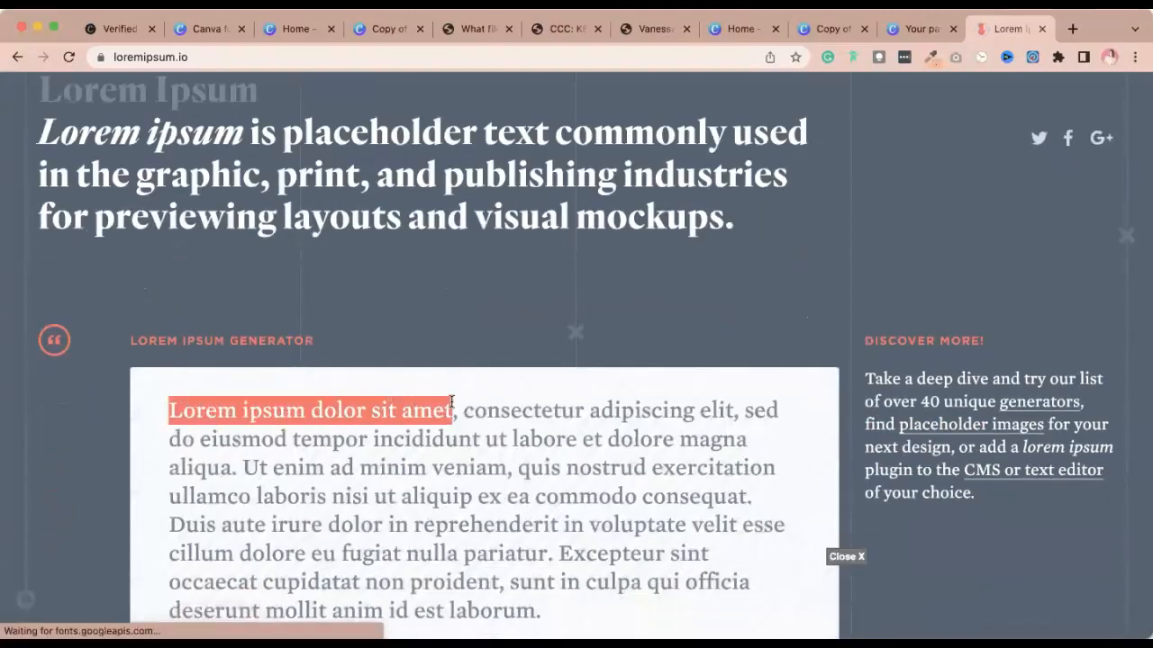
Back in the Canva design, replace the new text box's placeholder with "LOREM IPSUM DOLOR SIT AMET" in left-aligned Nexa.
click(936, 29)
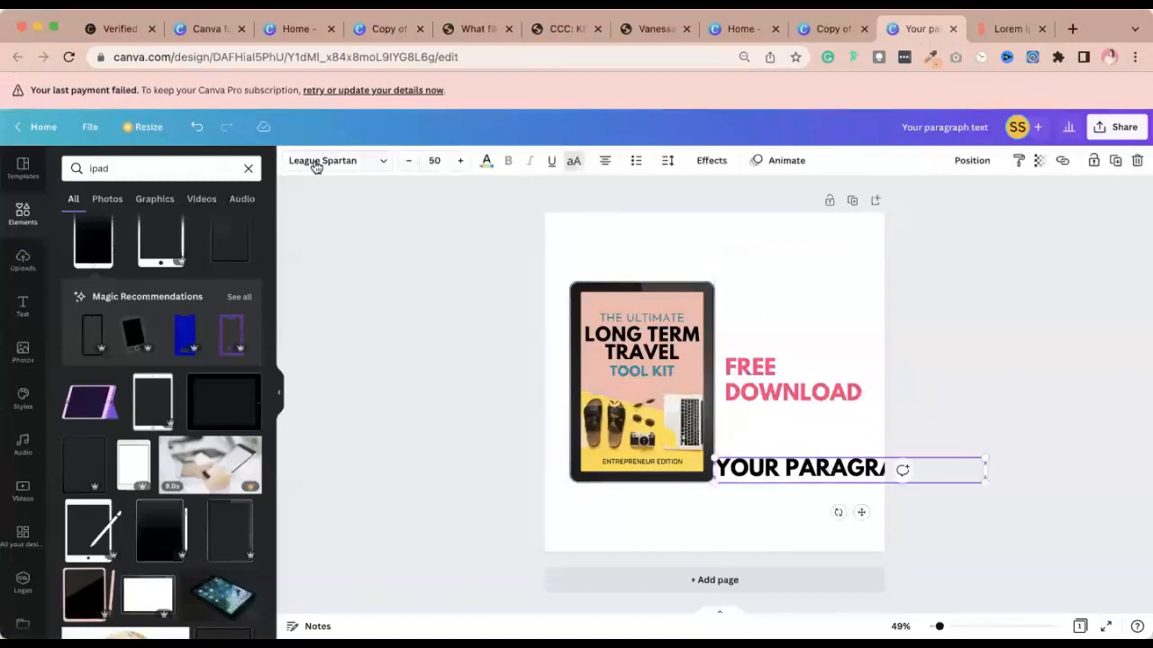
click(315, 168)
click(73, 414)
click(768, 466)
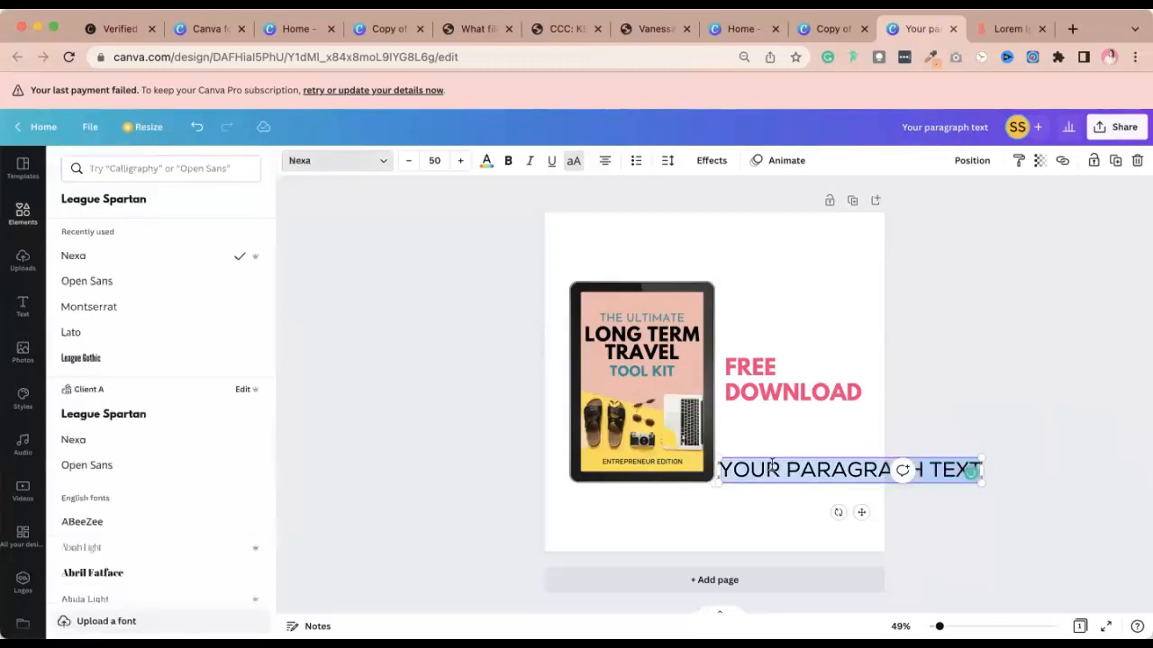
text(LOREM IPSUM DOLOR SIT AMET)
click(605, 160)
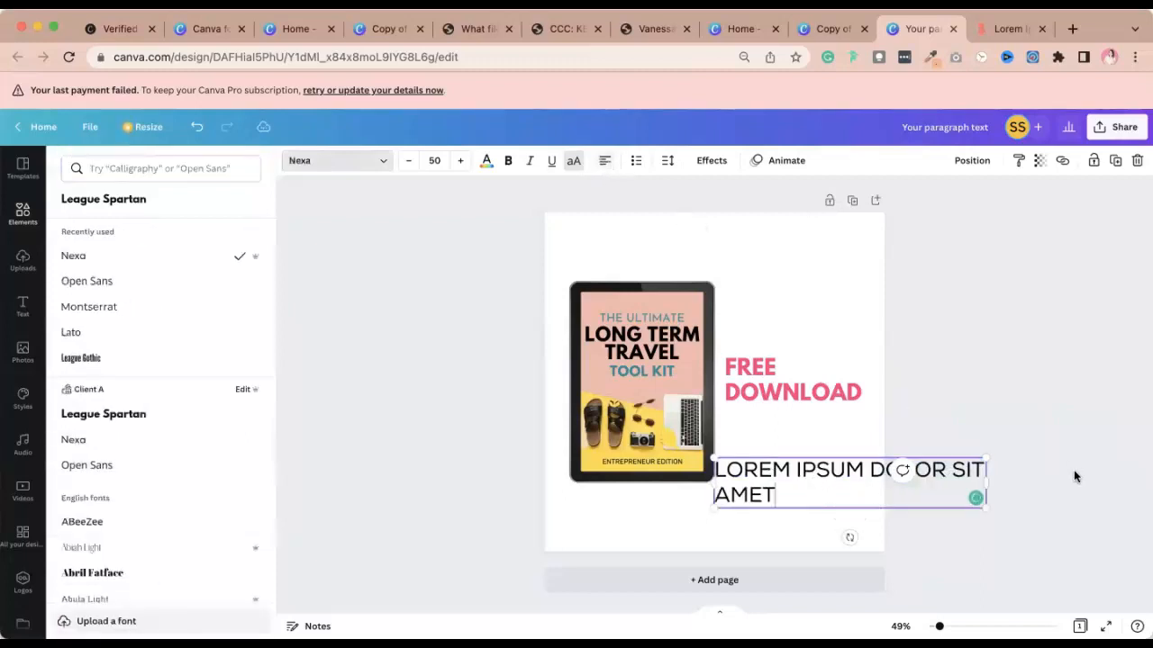
Narrow and scale down the lorem ipsum text to about size 29.8 and place it directly under the FREE DOWNLOAD heading.
drag(991, 483, 861, 486)
drag(861, 559, 781, 435)
click(998, 401)
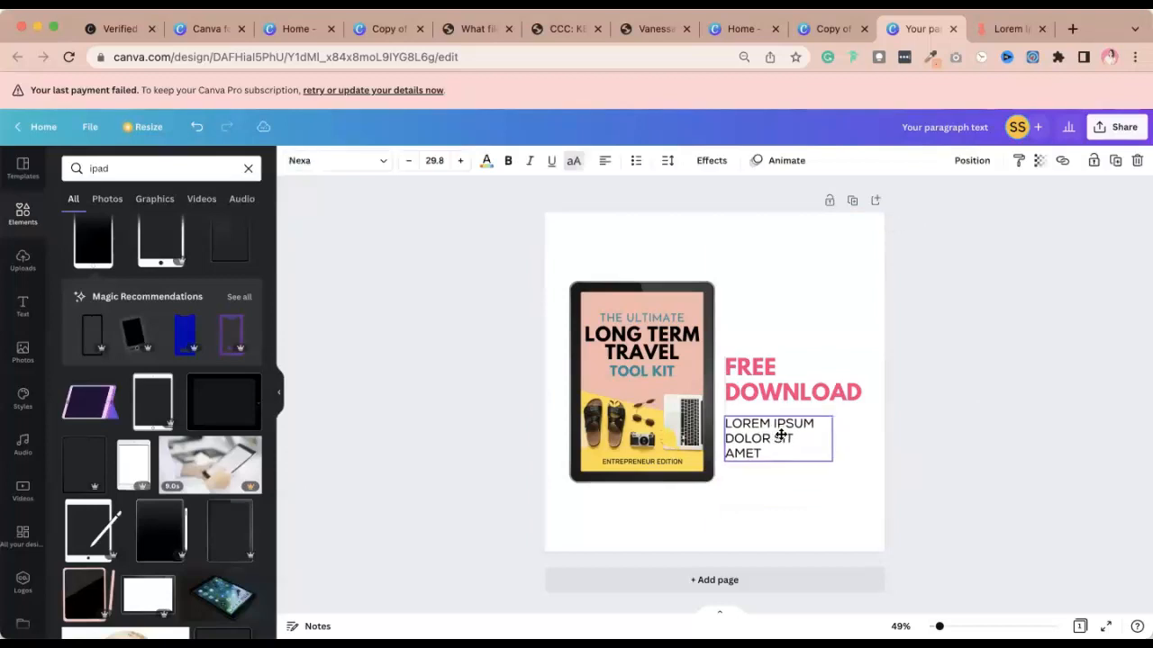
Reduce the lorem ipsum text's font size to 20, then raise it slightly so it still fits on two lines.
click(429, 161)
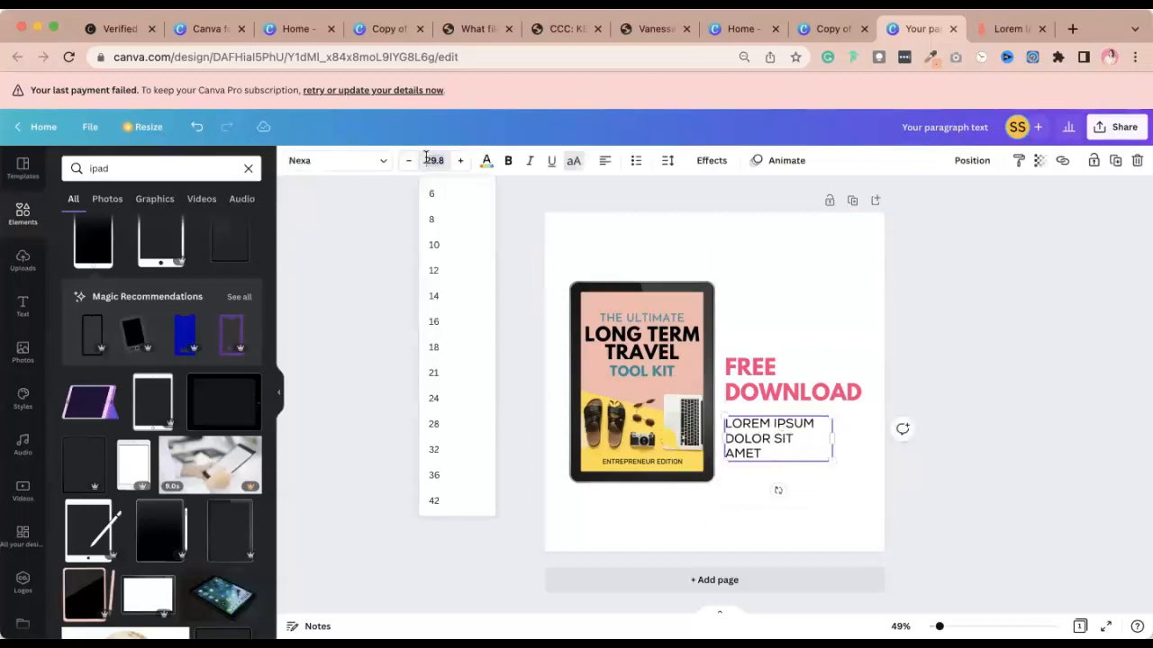
key(Return)
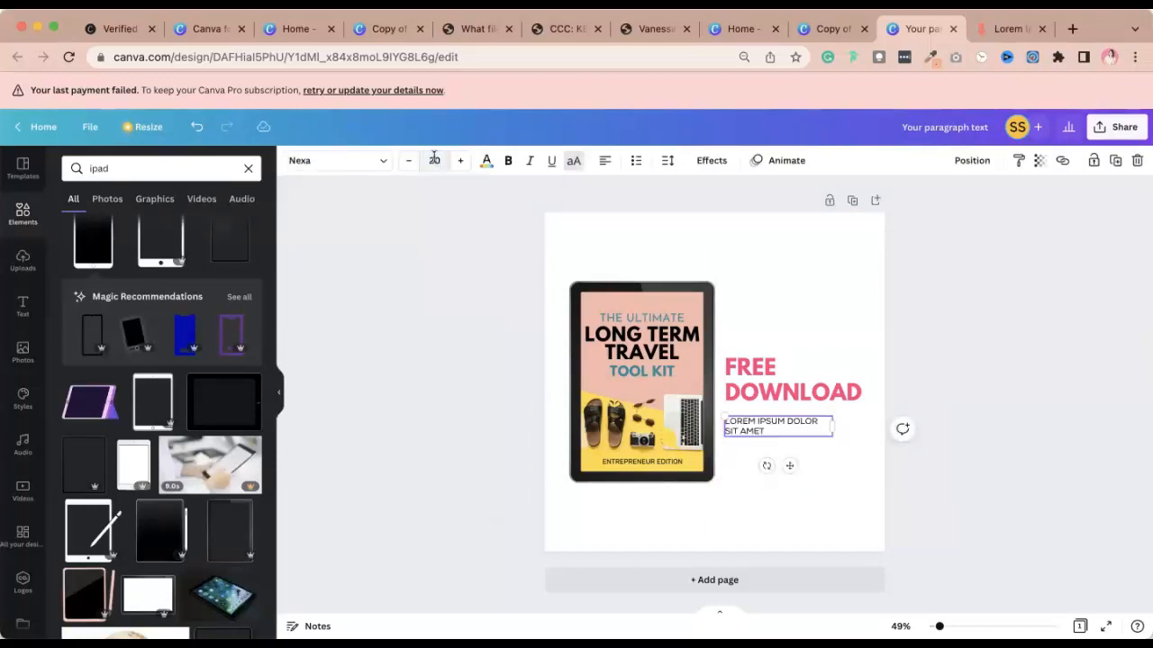
click(433, 155)
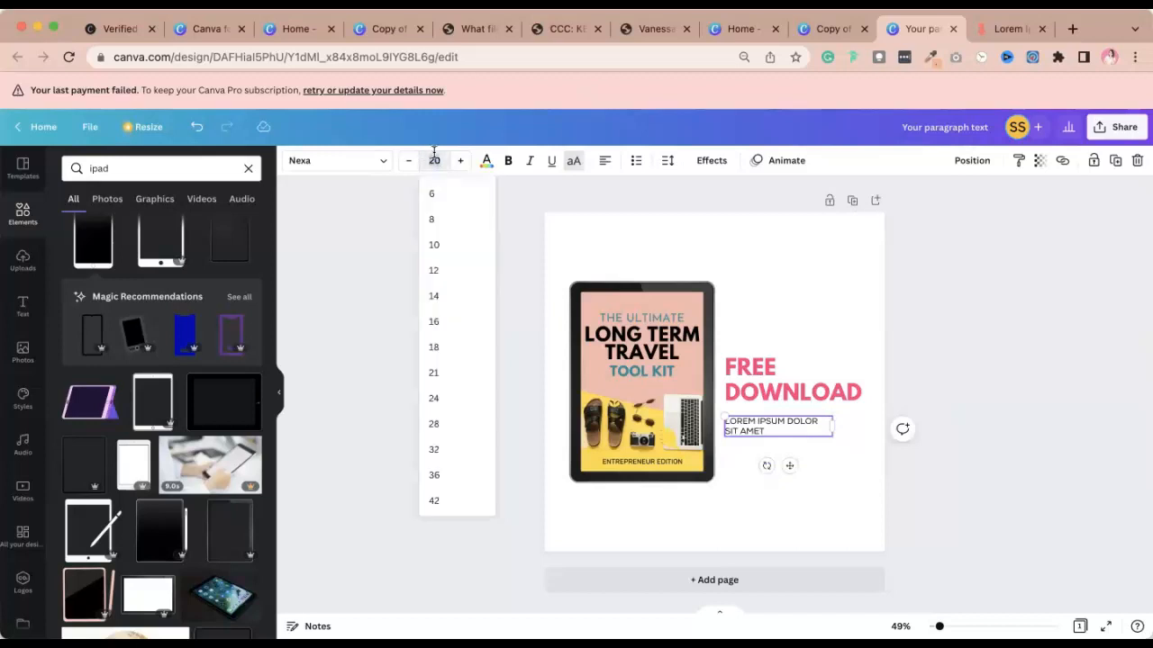
key(Return)
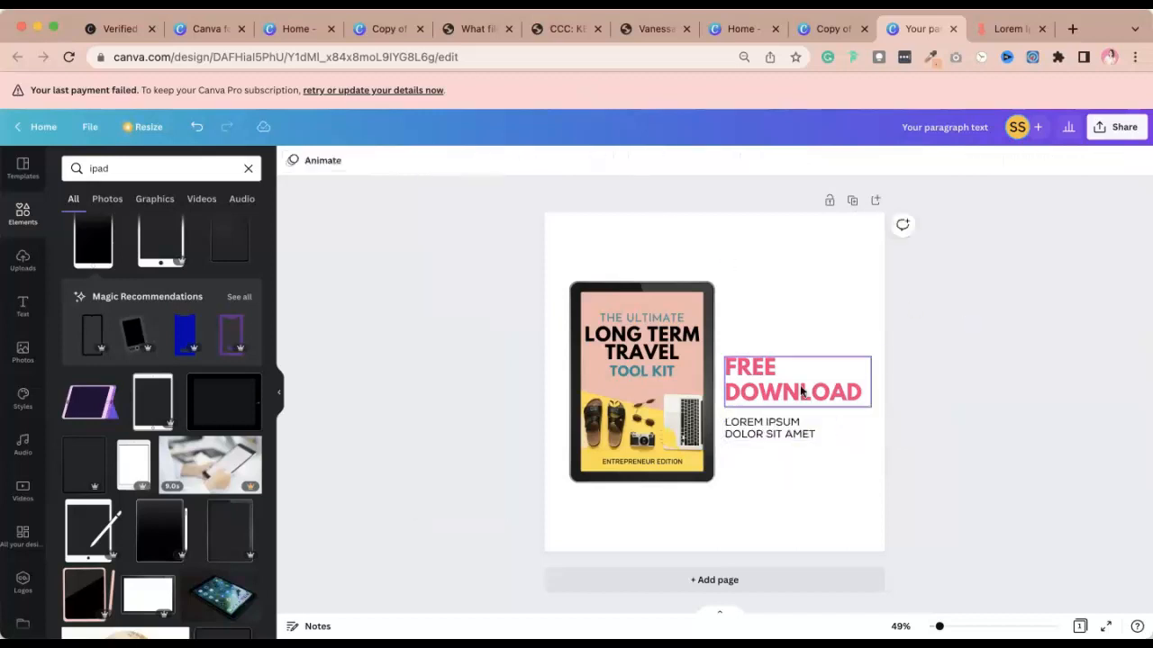
Shift the lorem ipsum text up and change the heading to "LEAD MAGNET TITLE", positioned clear above it.
drag(800, 391, 800, 376)
drag(791, 416, 765, 397)
click(767, 360)
double_click(767, 359)
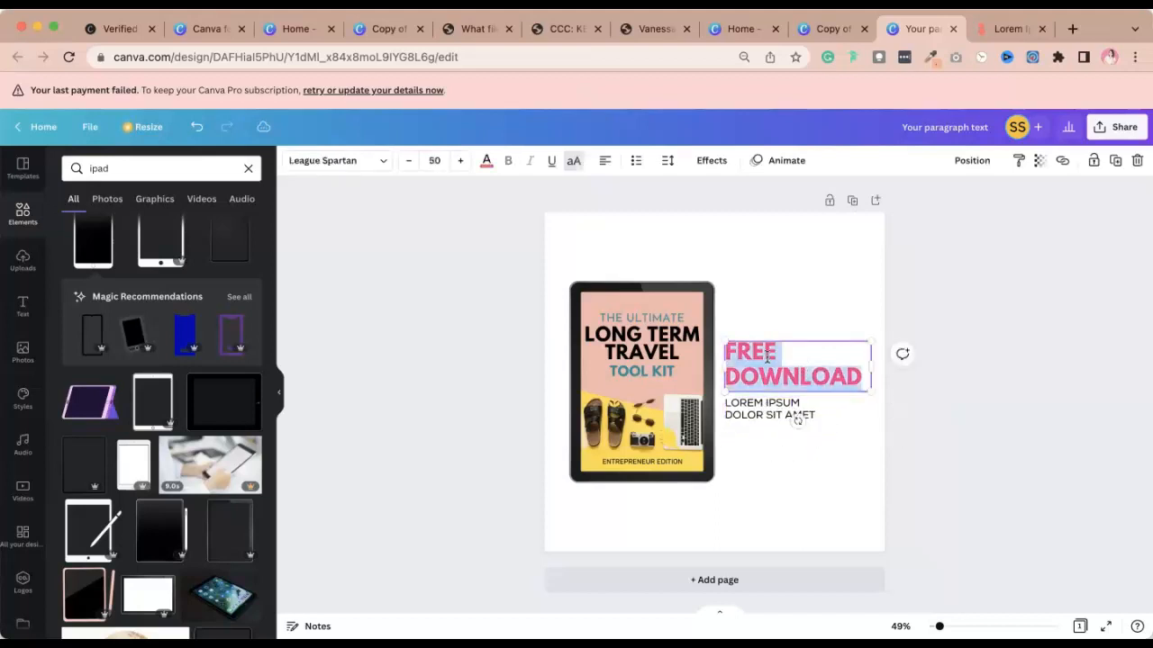
text(LEAD MAGNE)
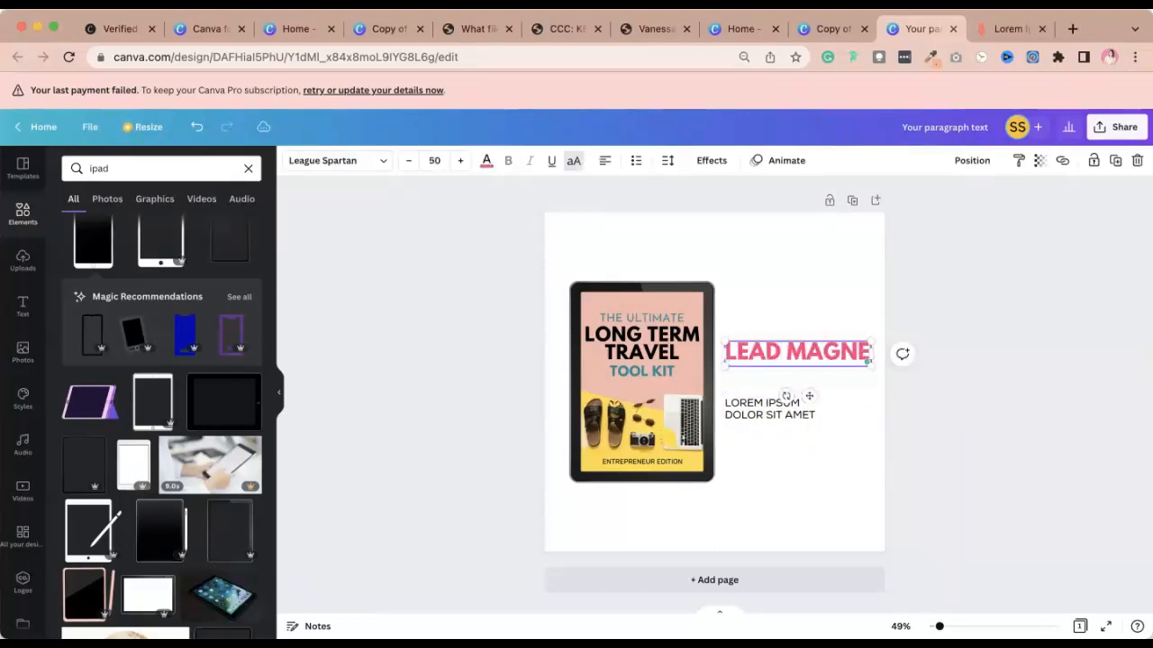
text(T TITLE)
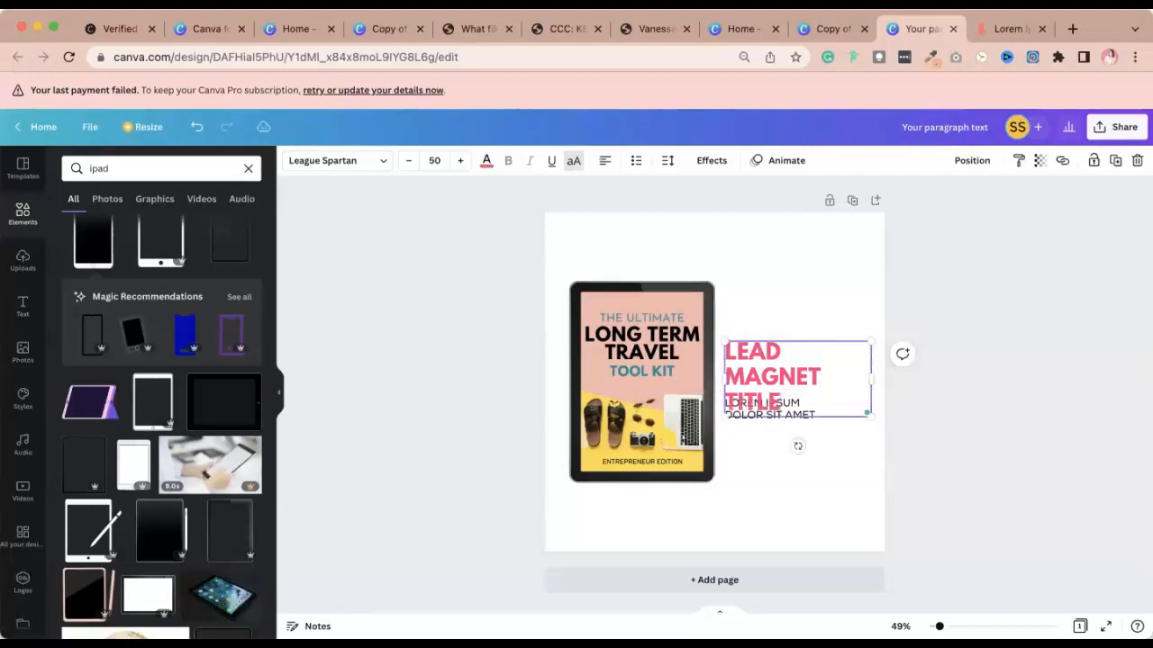
click(989, 267)
drag(751, 369, 751, 323)
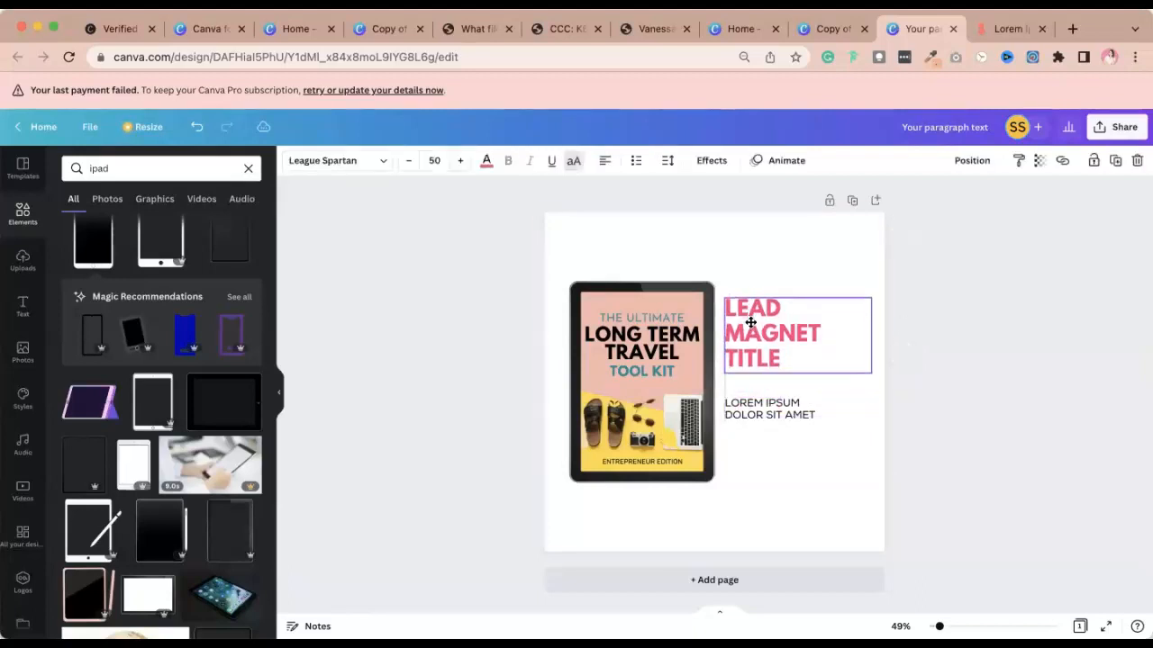
Scale the tablet mockup down slightly and move the heading and lorem ipsum text closer to it, with the lorem ipsum directly beneath the heading.
click(688, 295)
drag(711, 283, 699, 291)
click(741, 327)
drag(740, 327, 729, 330)
drag(770, 410, 731, 397)
click(607, 378)
click(1033, 414)
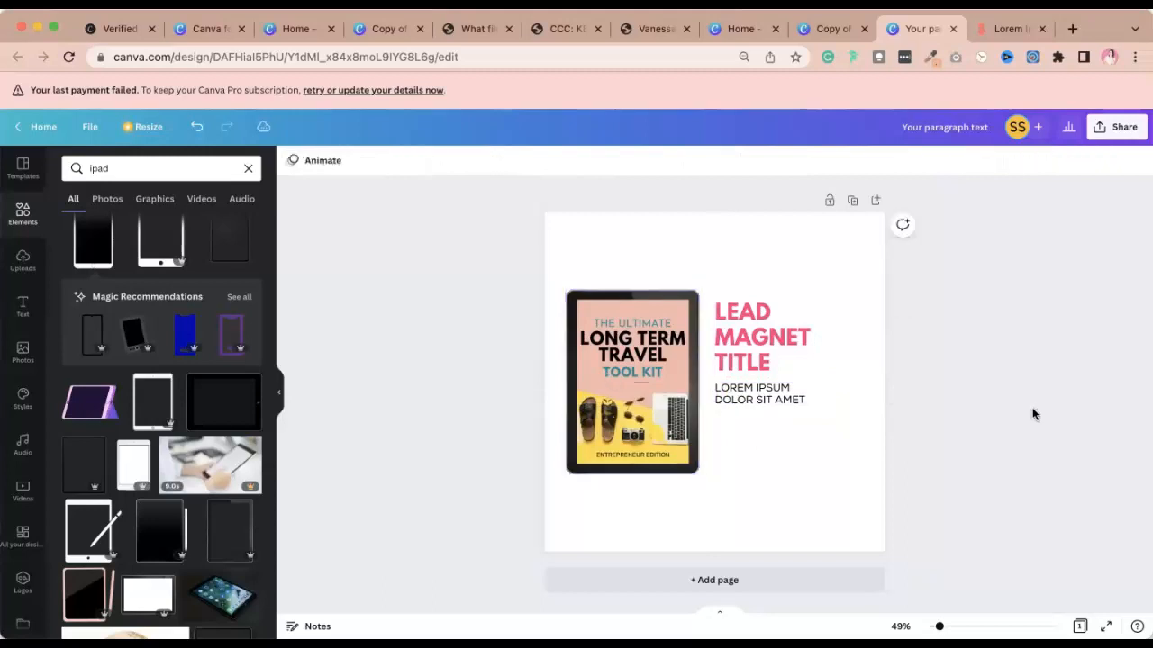
Add a square from the basic shapes to the page.
click(755, 521)
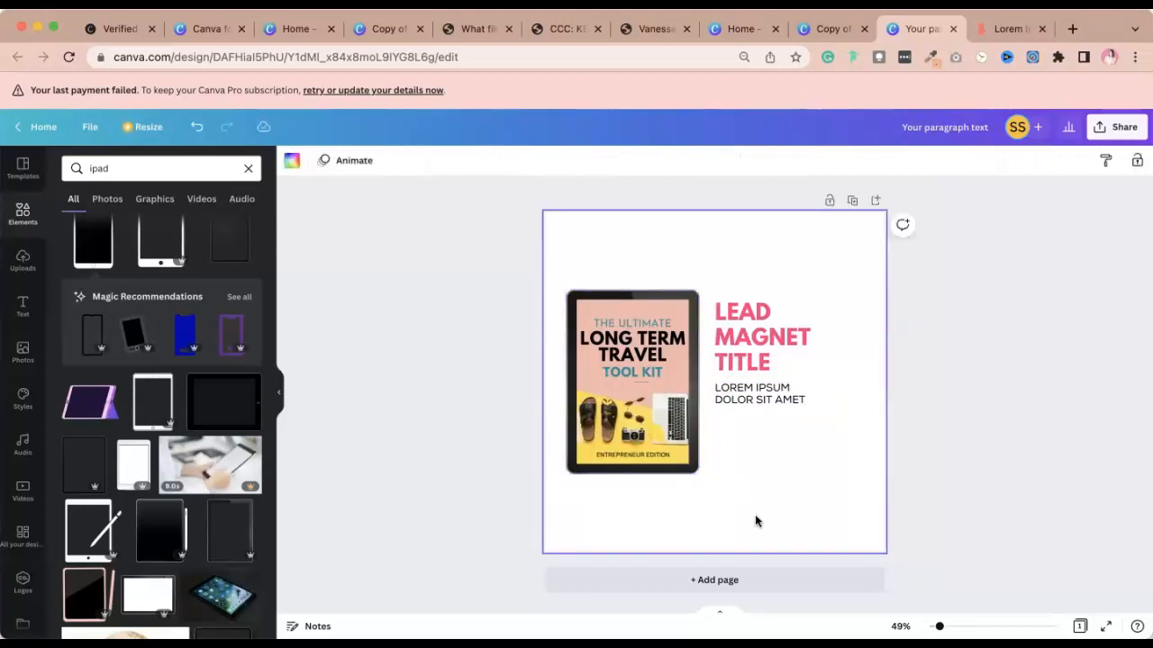
click(36, 216)
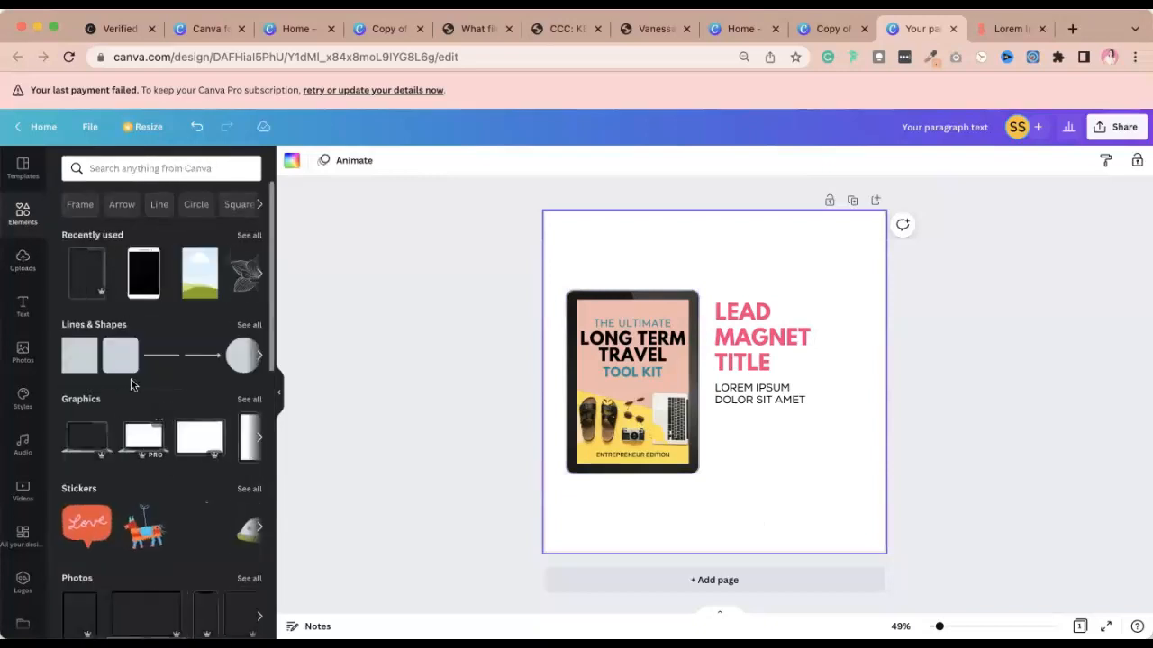
click(249, 325)
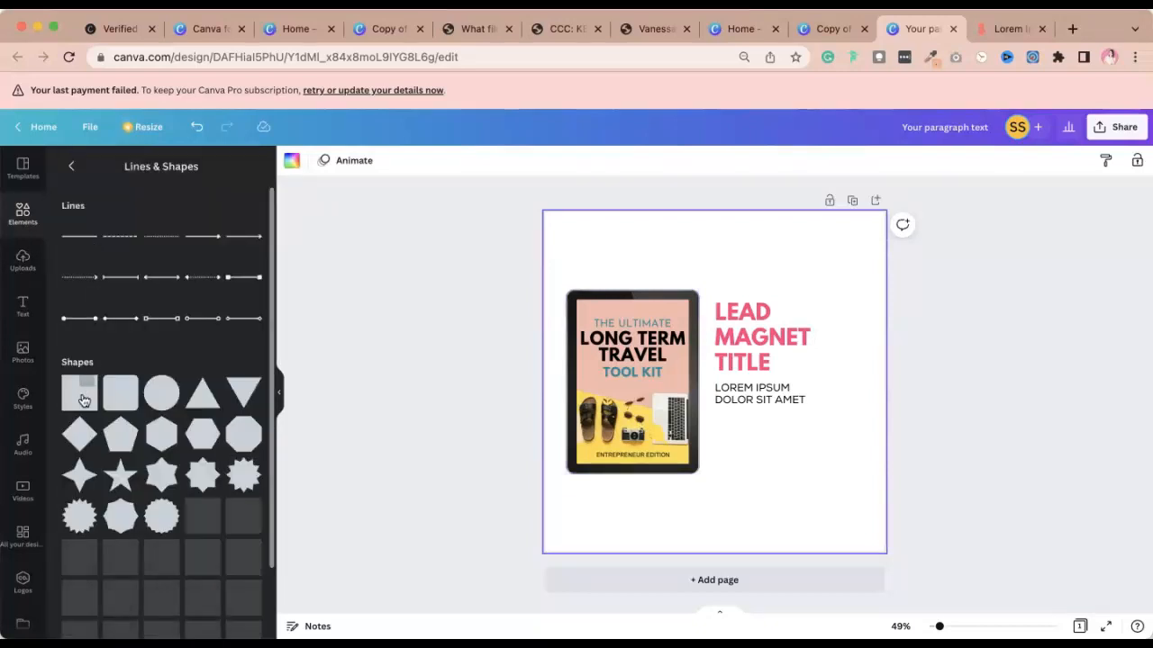
click(74, 400)
Delete the new square and undo the deletion.
click(941, 485)
click(666, 388)
key(Delete)
click(770, 500)
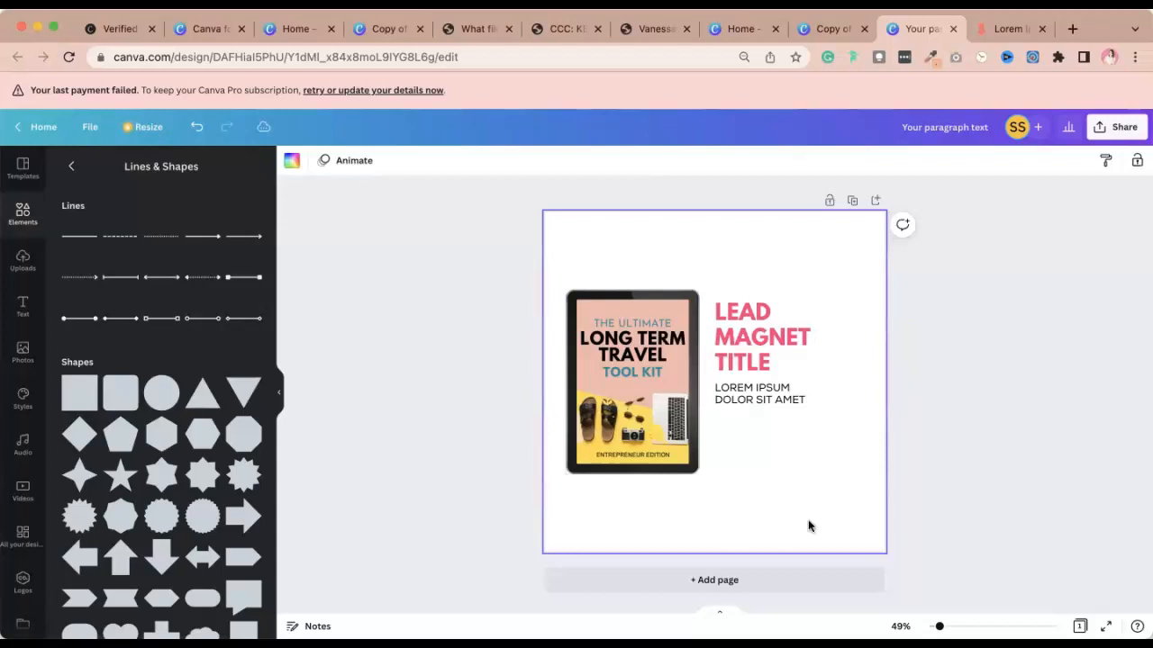
key(super+z)
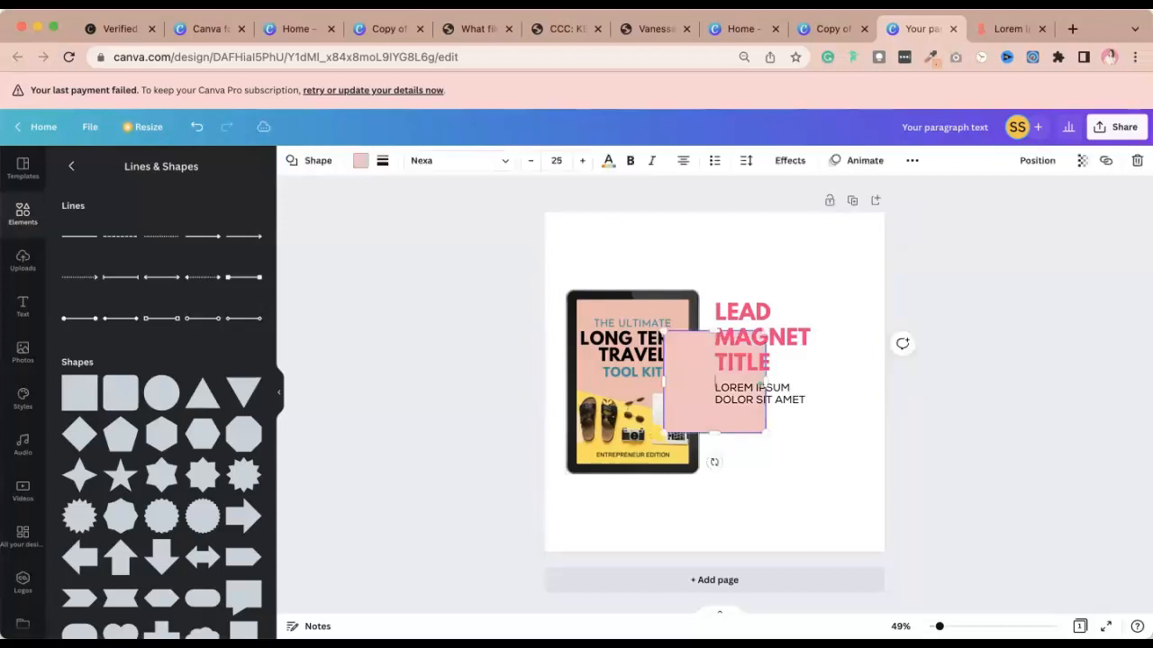
Flatten the pink square into a narrow button bar and place it directly under the lorem ipsum text, aligned with its left edge.
click(959, 448)
drag(673, 388, 765, 416)
click(927, 380)
Fill the button bar with the gold from the Client A color palette.
click(747, 433)
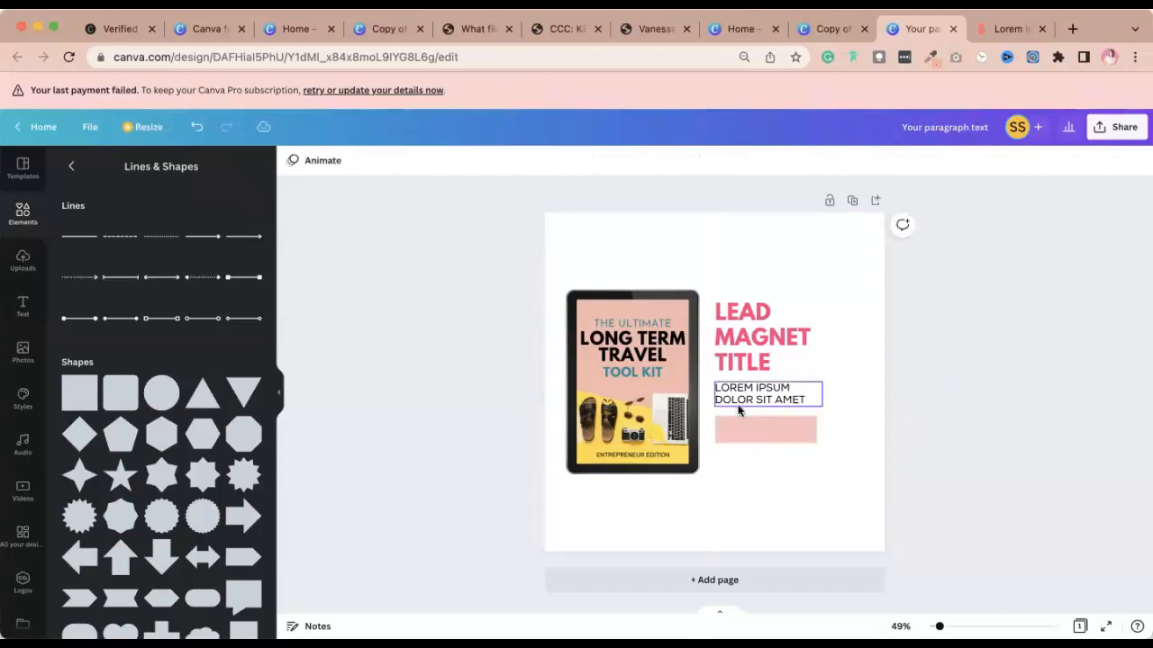
click(360, 160)
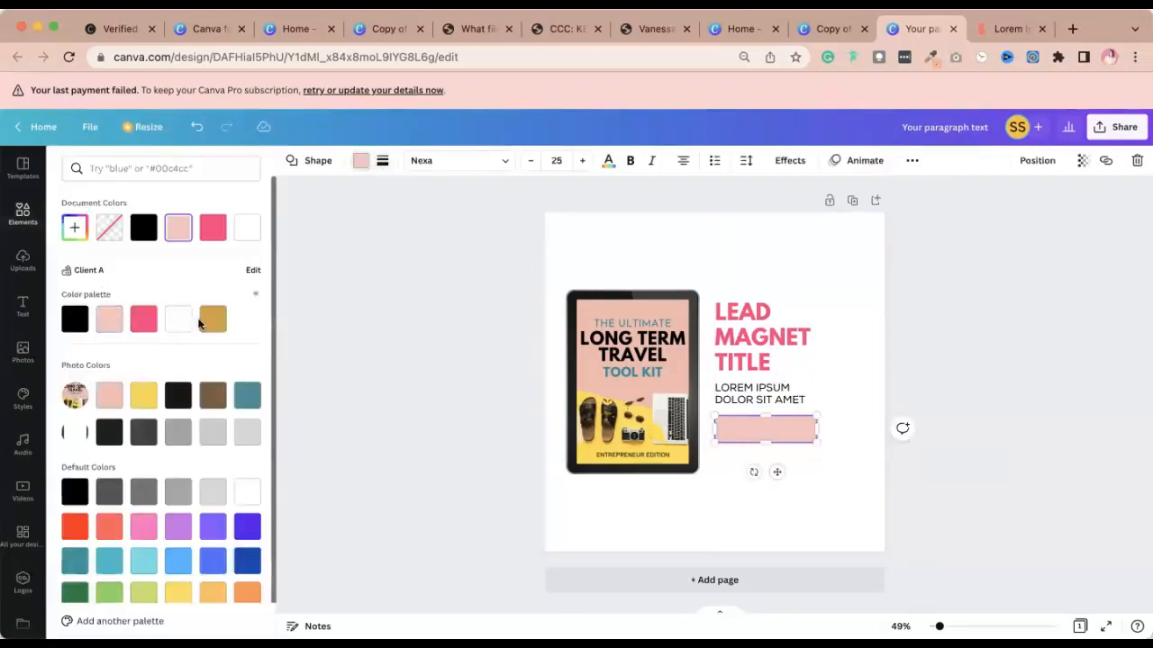
click(212, 319)
click(834, 511)
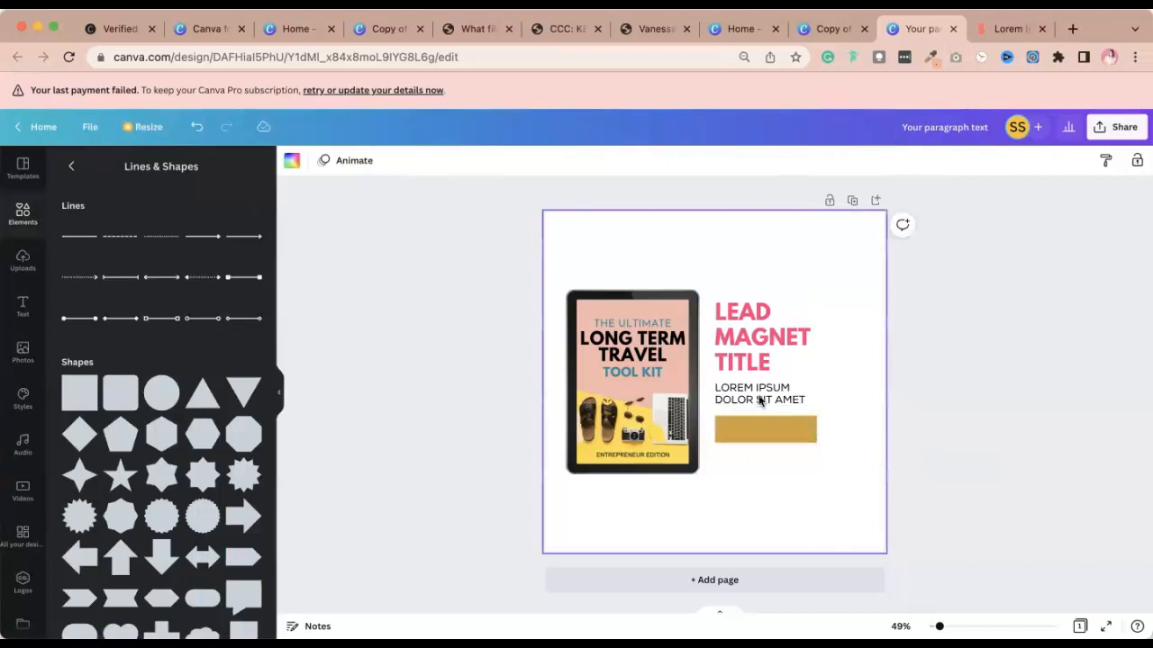
Duplicate the lorem ipsum text below the button bar and change the copy to a center-aligned "DOWNLOAD".
click(759, 402)
drag(759, 402, 798, 496)
double_click(798, 494)
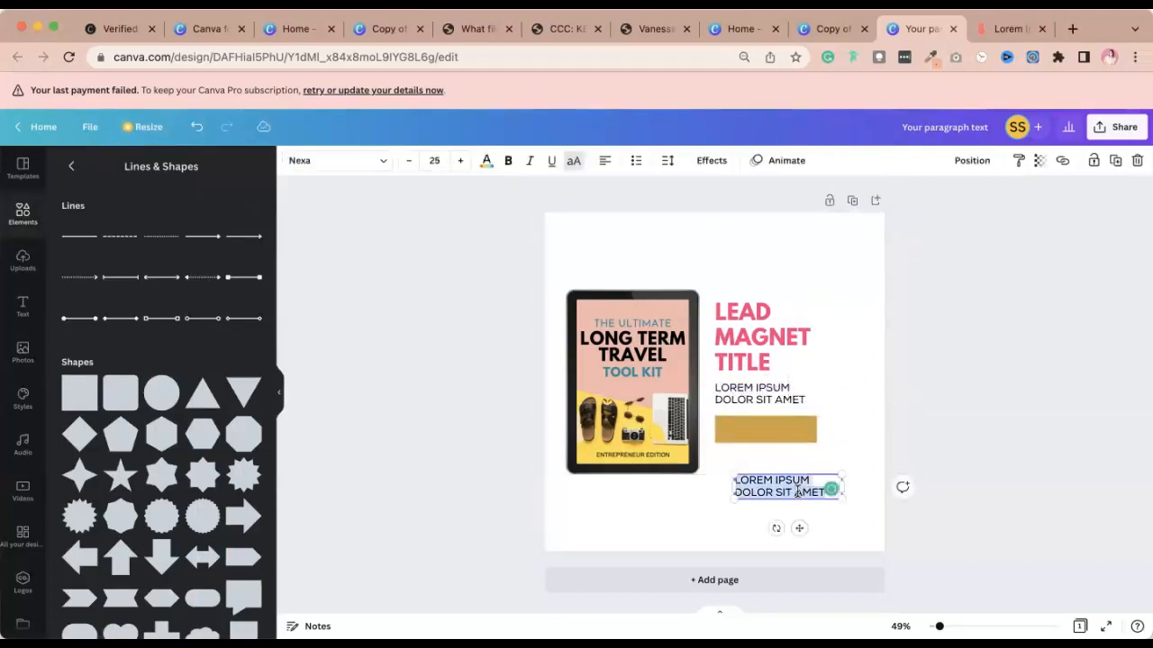
text(DOWNLOAD)
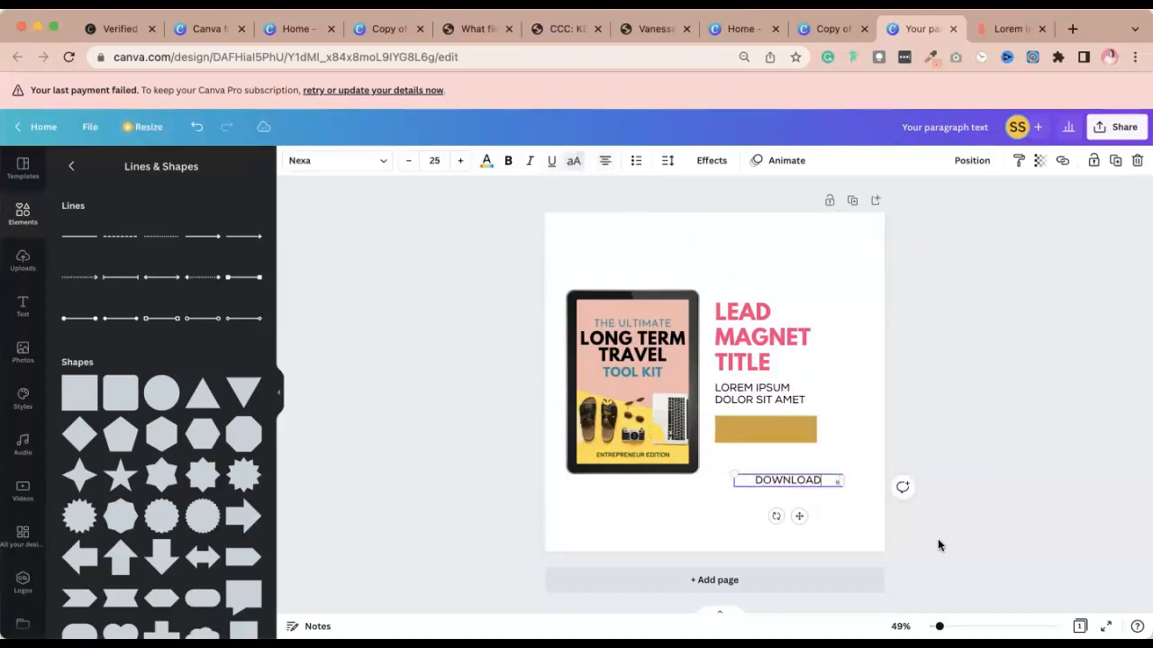
Place the DOWNLOAD text centered on the gold button bar.
click(856, 481)
drag(792, 480, 787, 432)
click(1011, 368)
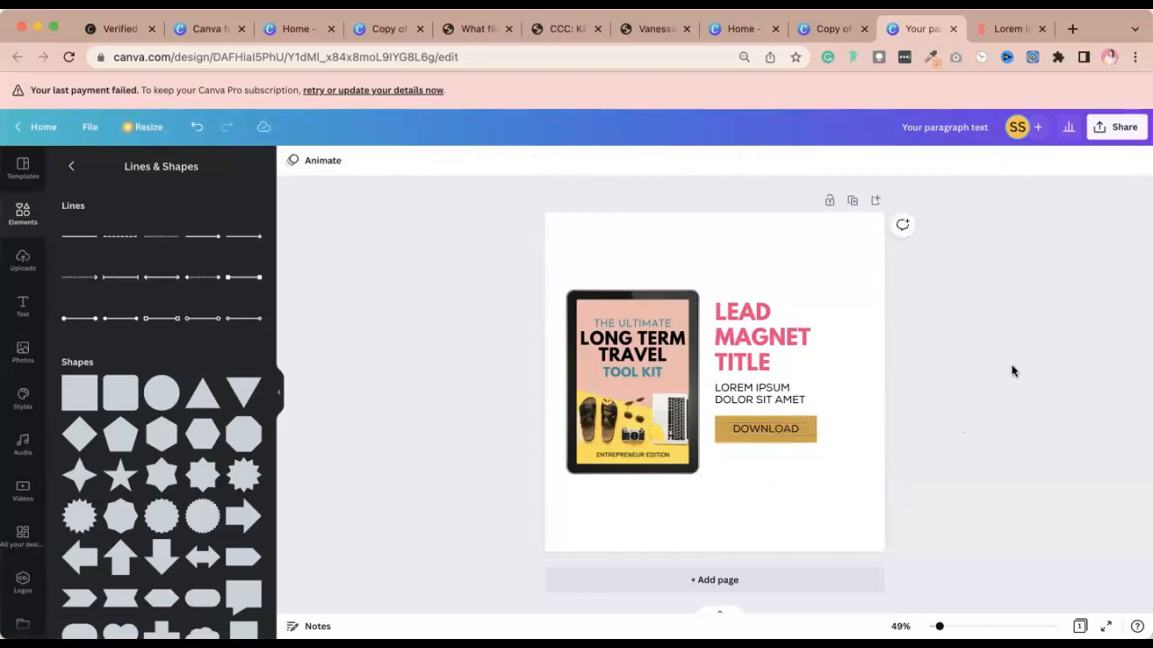
Recolor the button bar behind DOWNLOAD with the light pink from the Client A color palette.
click(805, 426)
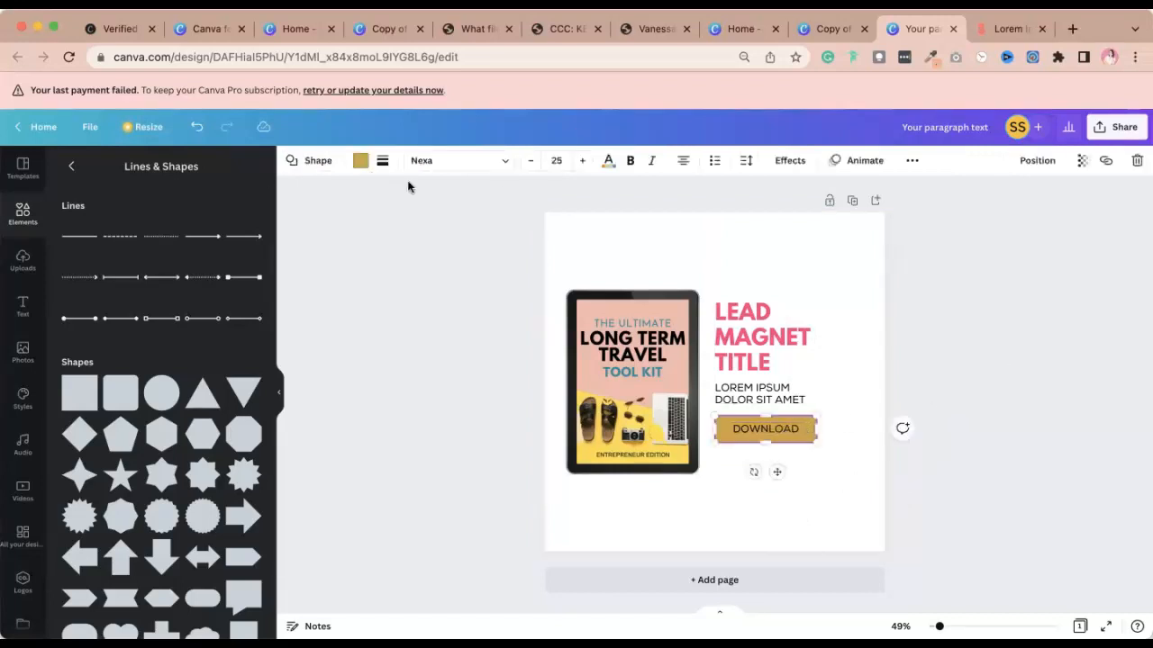
click(360, 162)
click(109, 319)
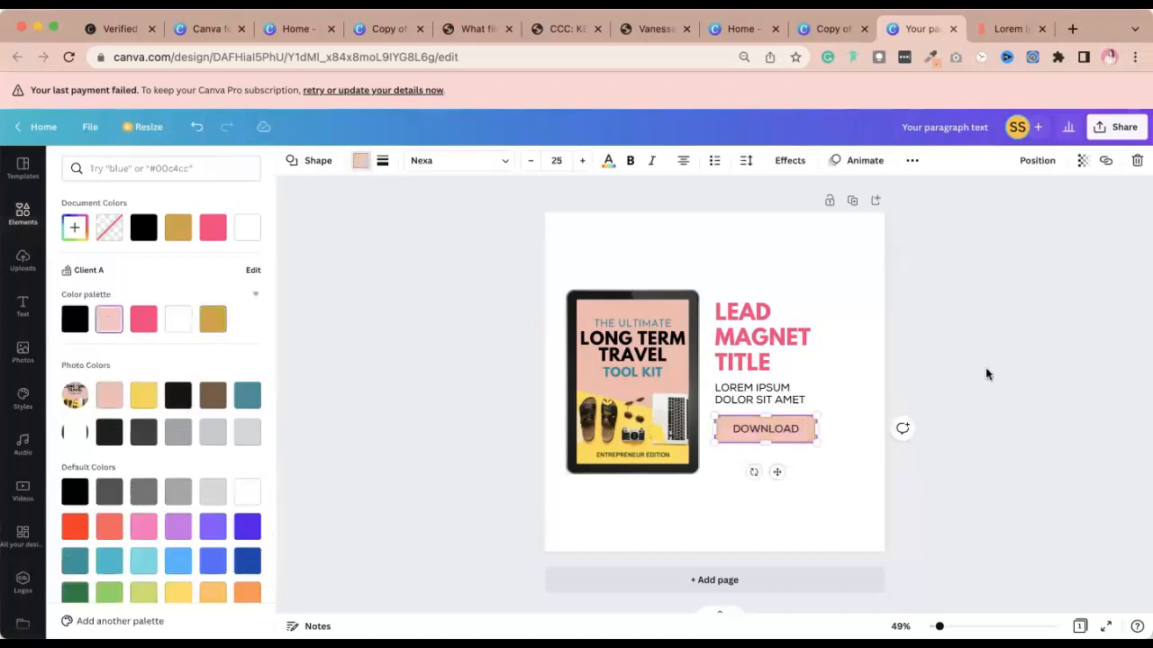
click(986, 373)
Move the heading, lorem ipsum text and DOWNLOAD button together slightly down and right so they sit level with the tablet's middle.
drag(977, 444, 767, 432)
mouse_move(1013, 455)
mouse_down()
mouse_move(752, 342)
mouse_move(752, 320)
mouse_move(754, 334)
mouse_up()
click(1088, 371)
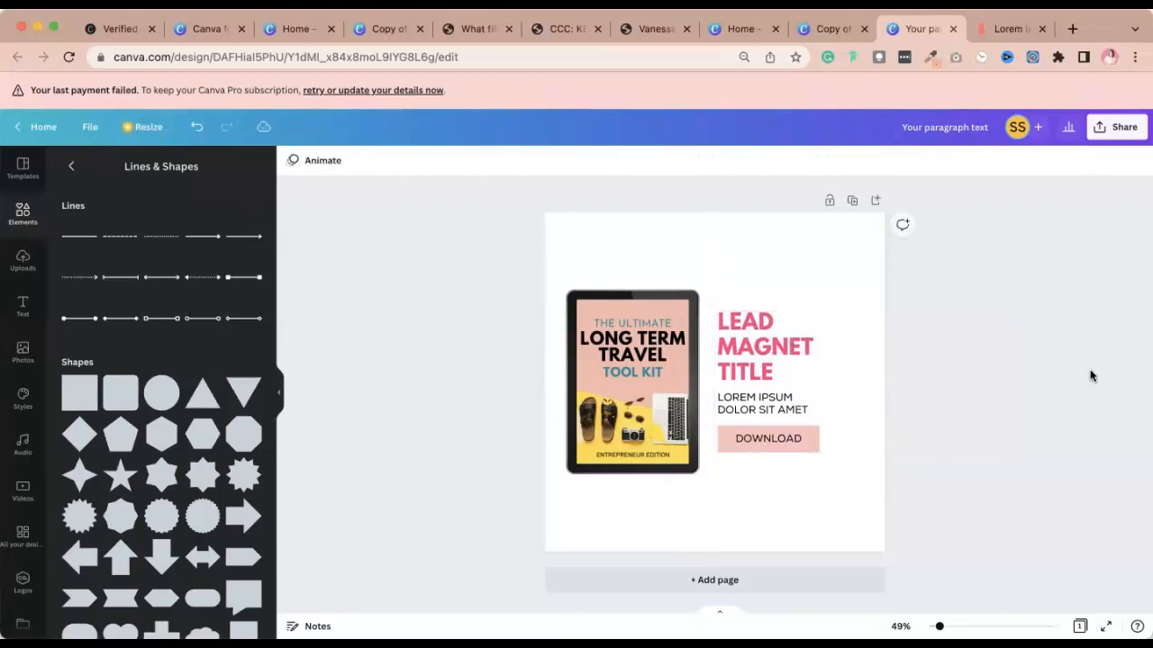
click(783, 254)
click(615, 389)
double_click(645, 326)
click(668, 288)
click(691, 511)
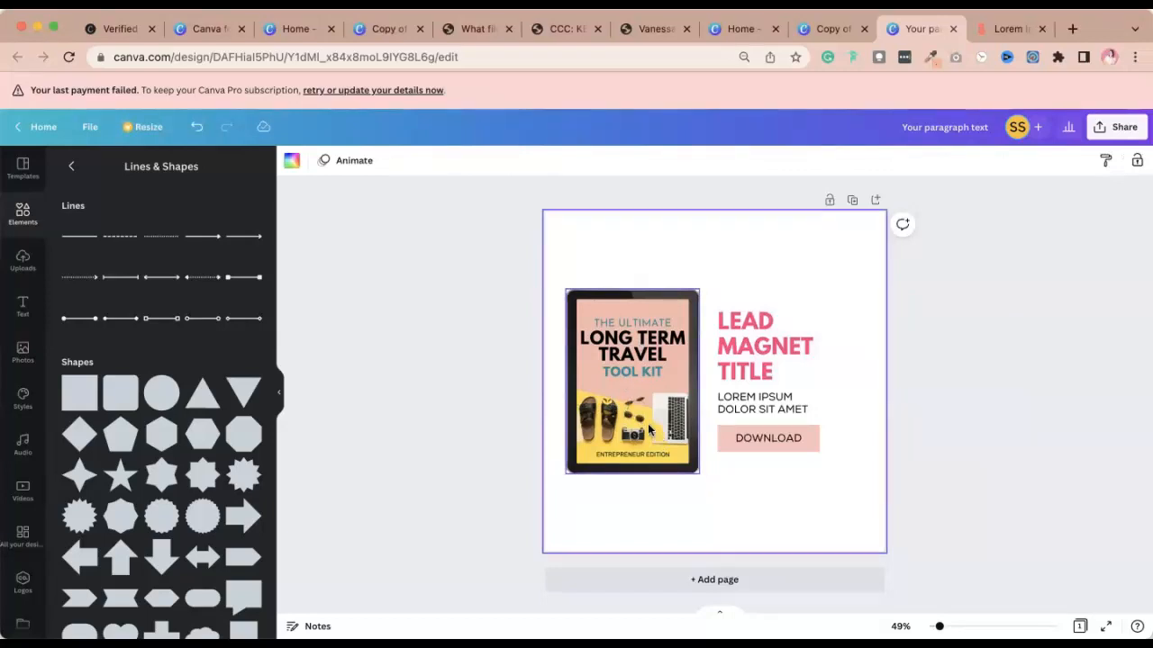
Nudge the tablet mockup slightly closer to the text while keeping it vertically centered on the page.
click(636, 324)
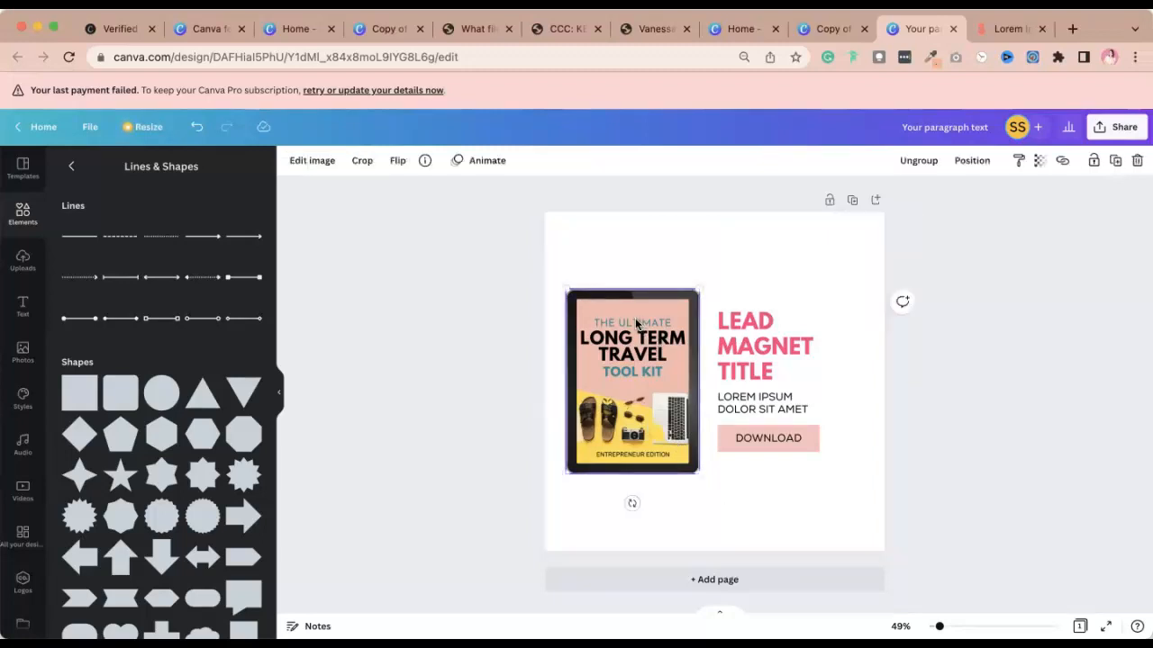
drag(591, 306, 617, 332)
click(784, 509)
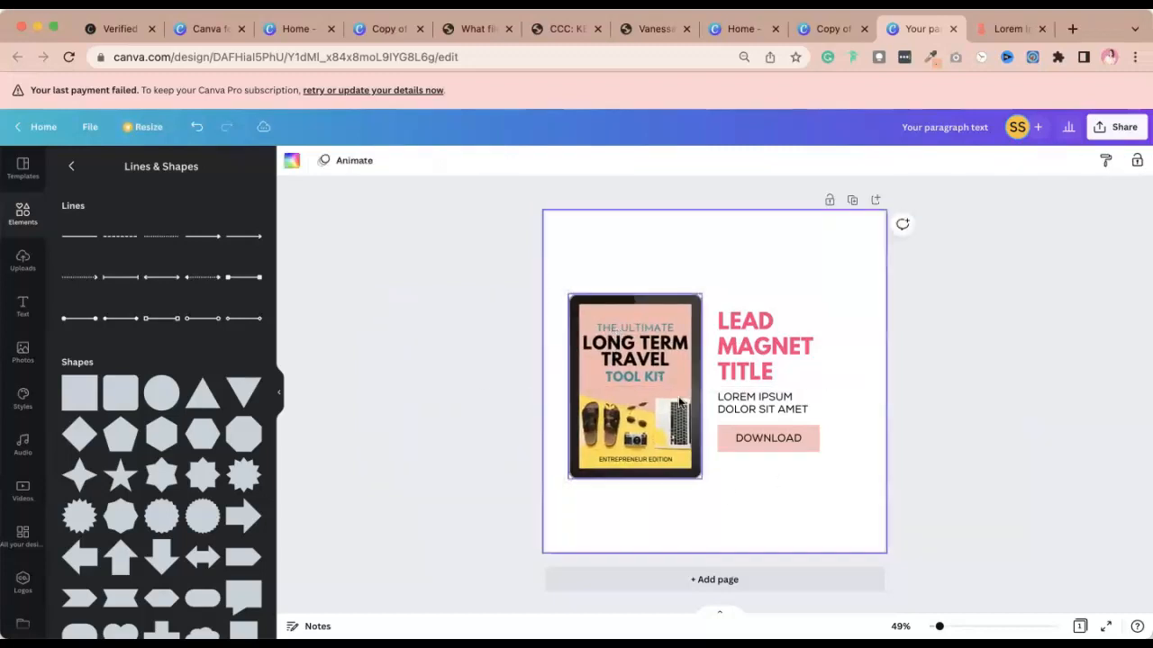
drag(667, 397, 667, 391)
click(757, 510)
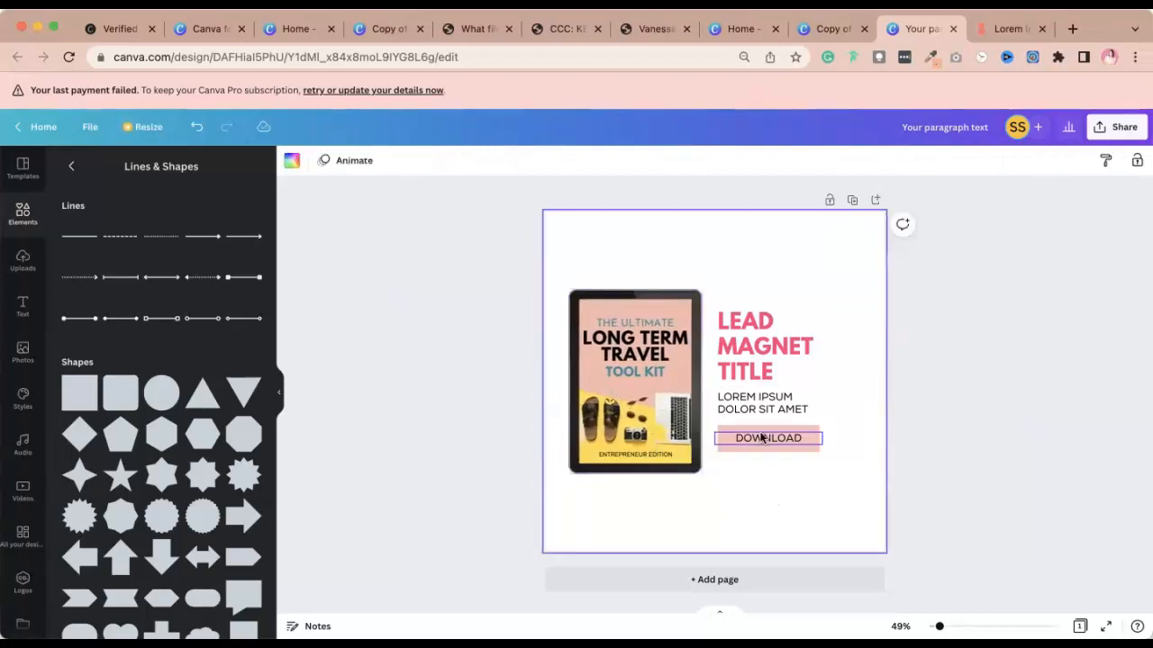
Add a blank second page to the design.
click(664, 576)
scroll(632, 303, up, 3)
scroll(647, 440, down, 5)
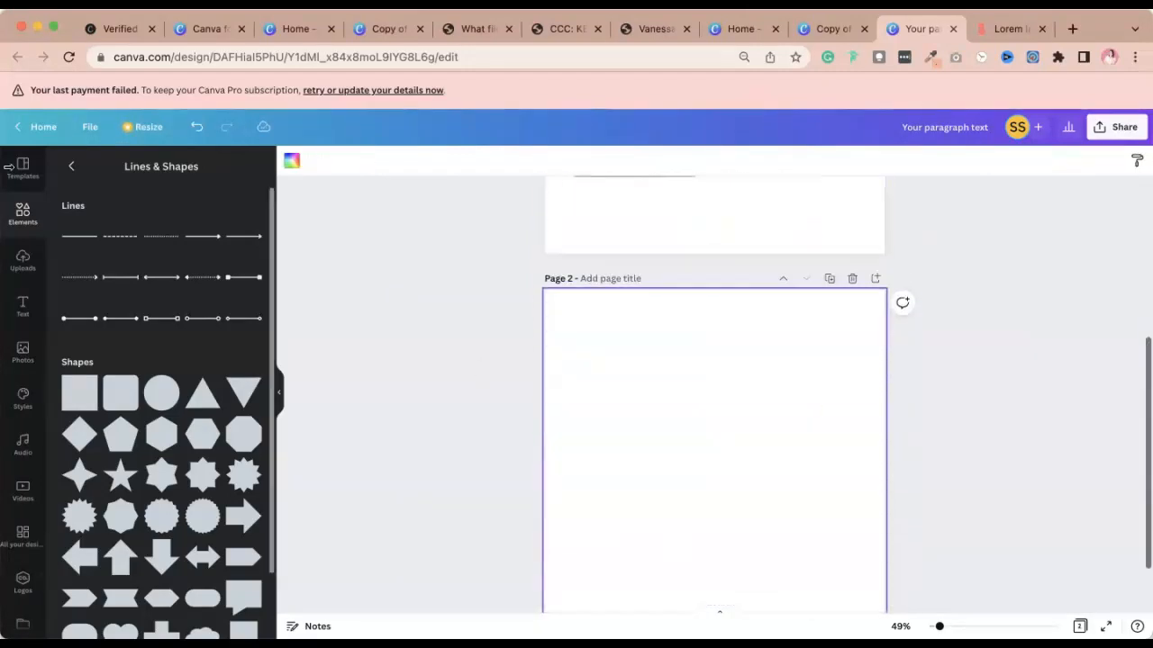
Search the elements library for "macbook", correcting the spelling of the search term.
click(20, 216)
click(153, 167)
text(makcbook)
key(Return)
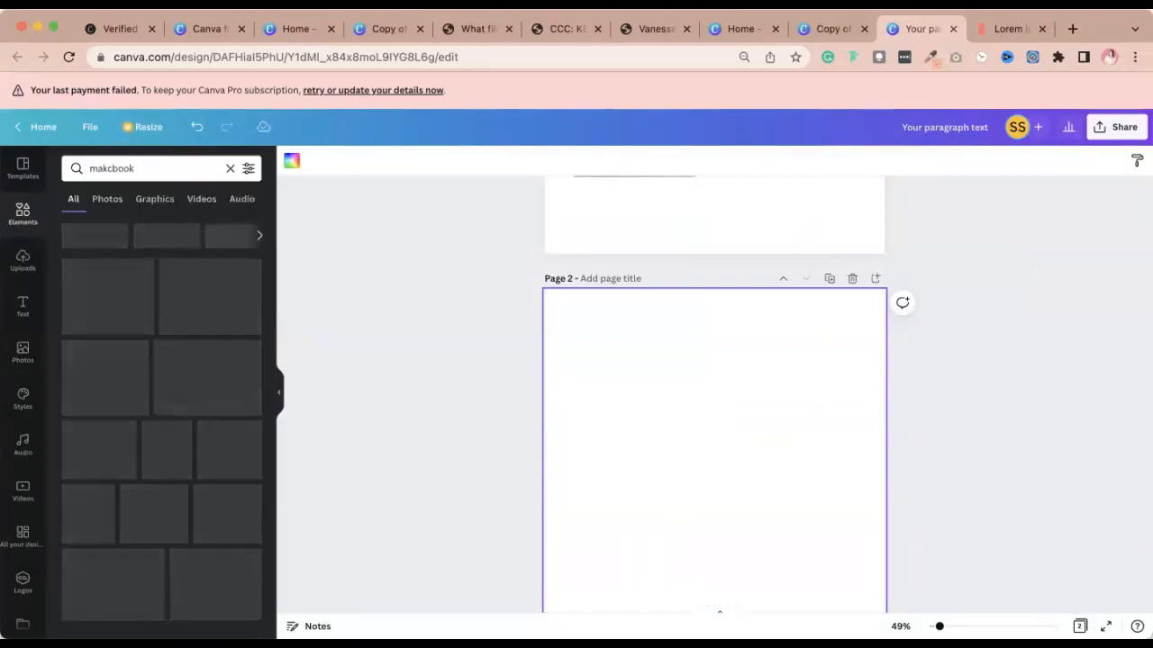
click(229, 169)
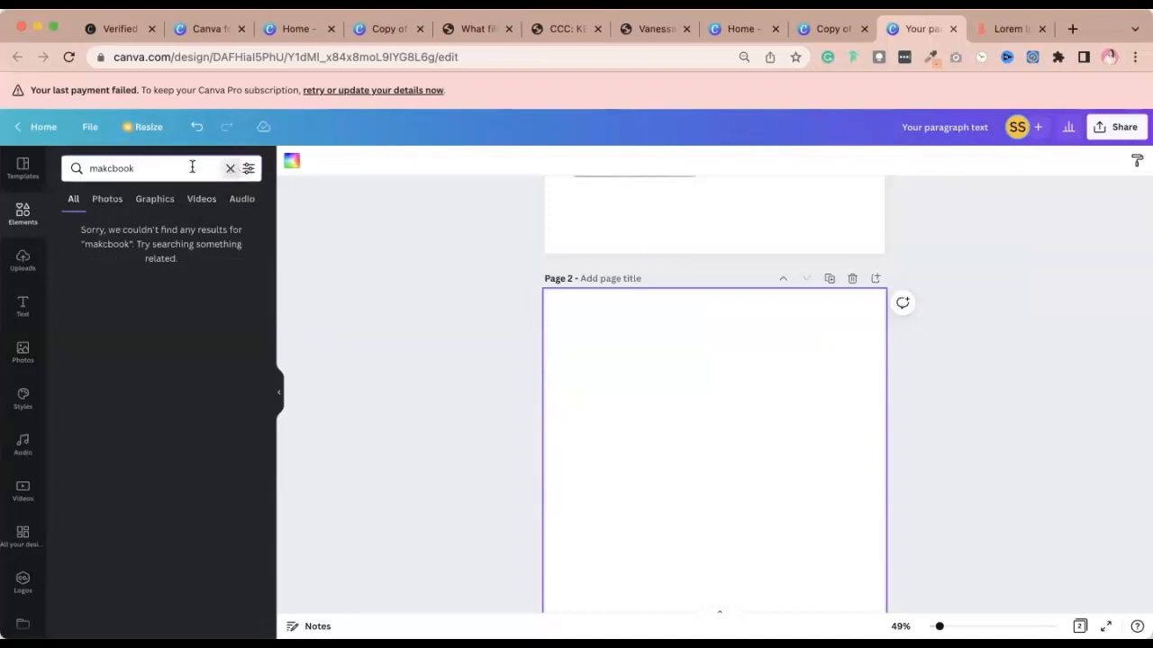
text(mackbook)
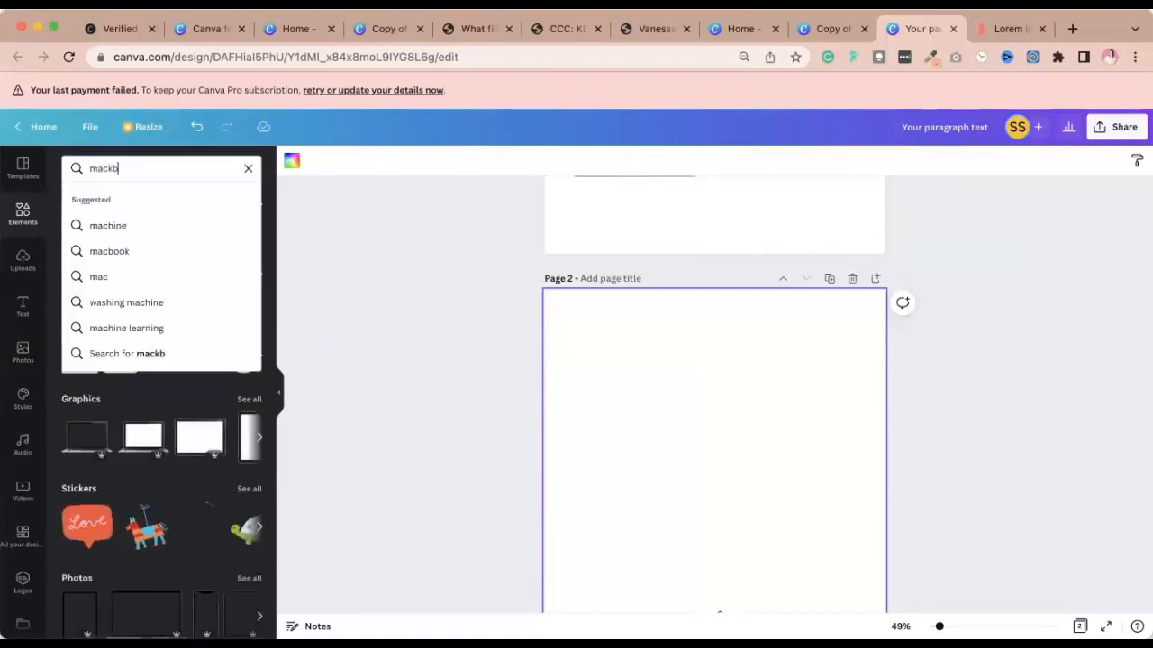
key(Return)
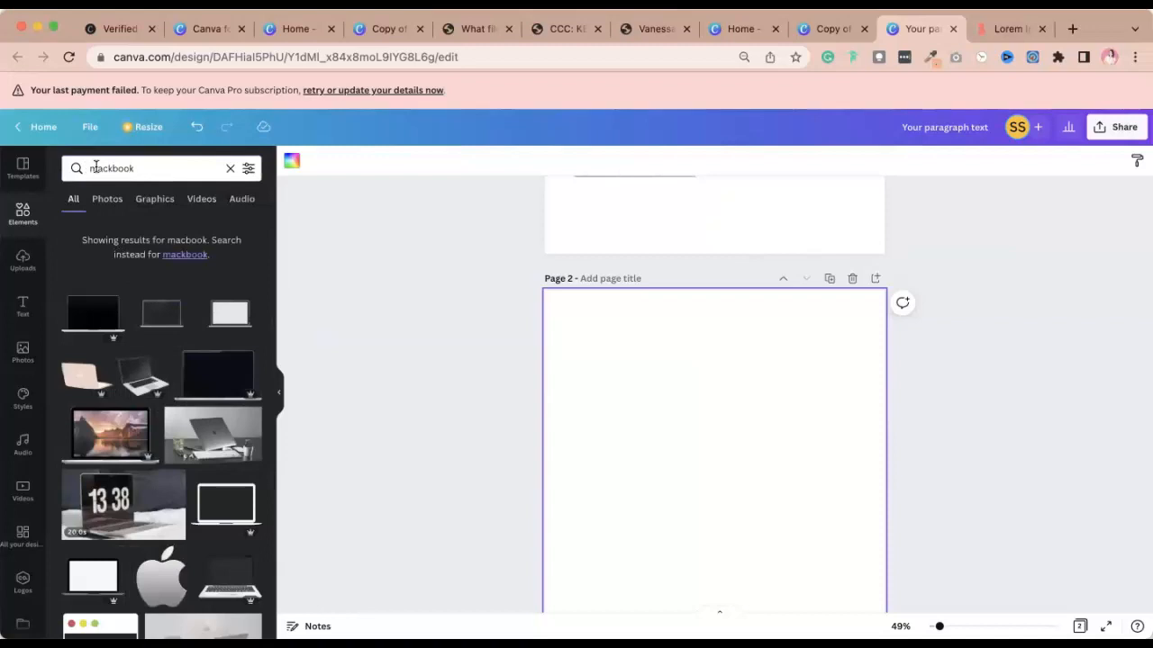
click(108, 168)
key(BackSpace)
key(Return)
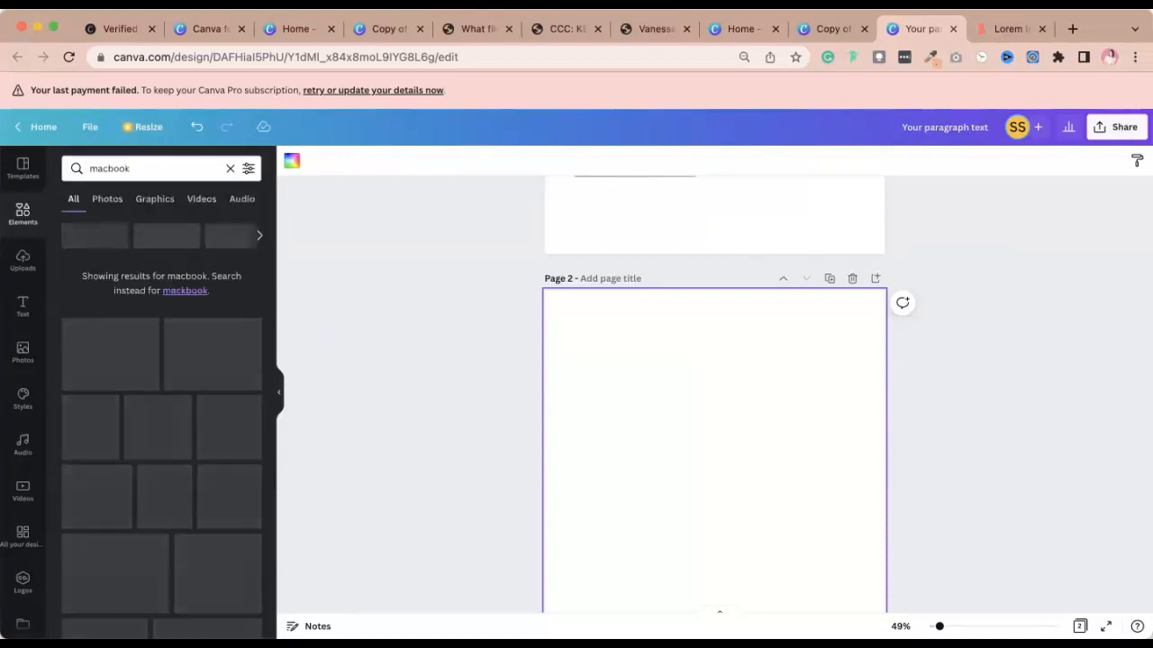
Insert the black-framed laptop graphic with an empty screen from the macbook results onto page 2.
scroll(149, 426, down, 5)
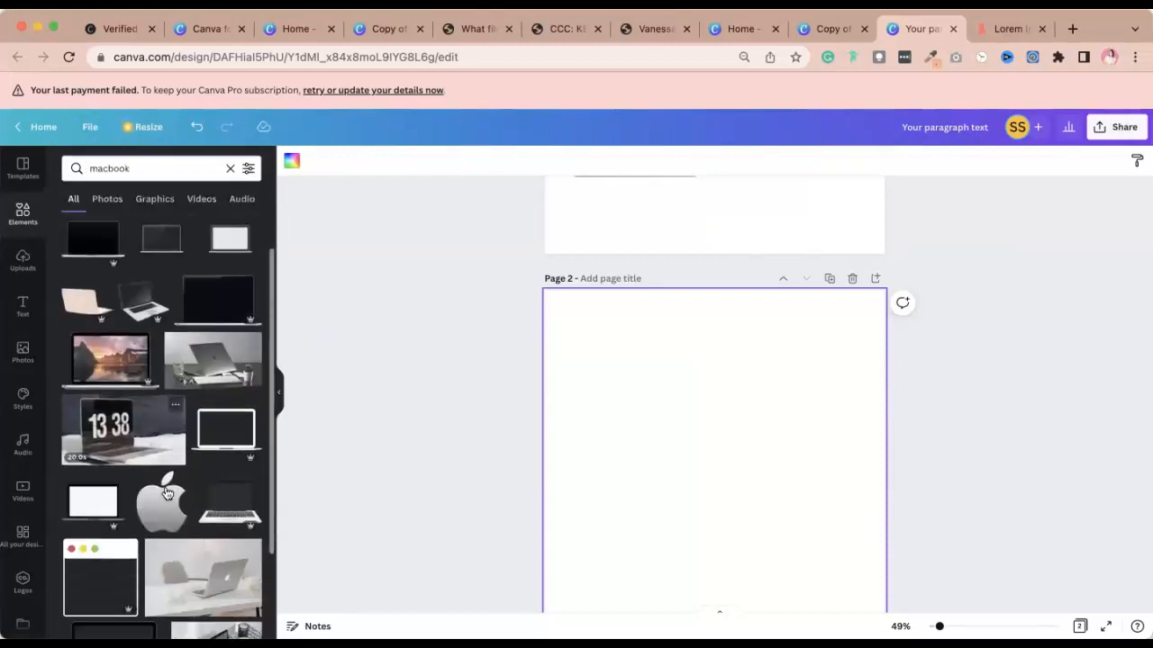
scroll(153, 565, down, 1)
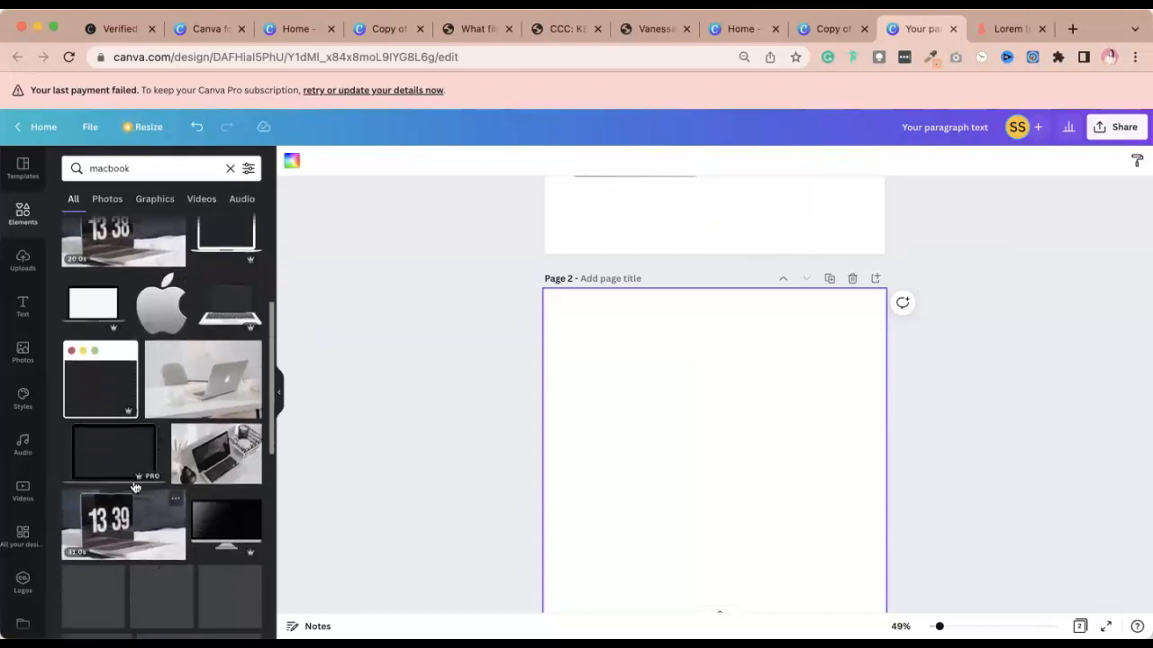
click(112, 469)
click(1030, 459)
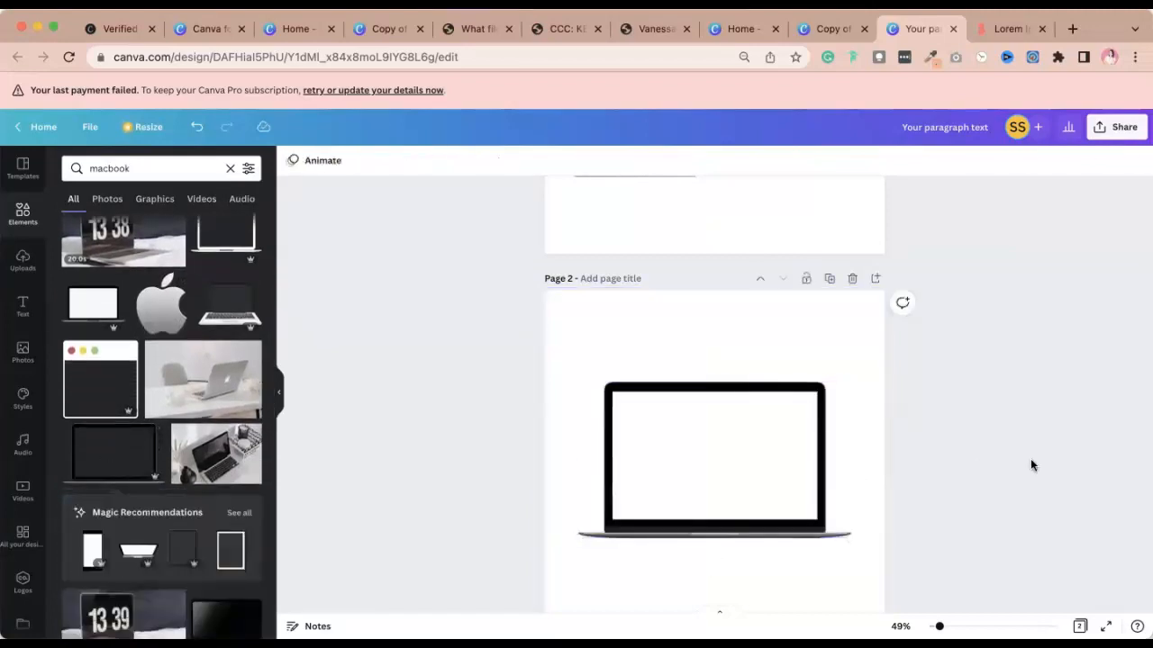
Look through more of the macbook results and the uploaded images.
scroll(211, 537, down, 4)
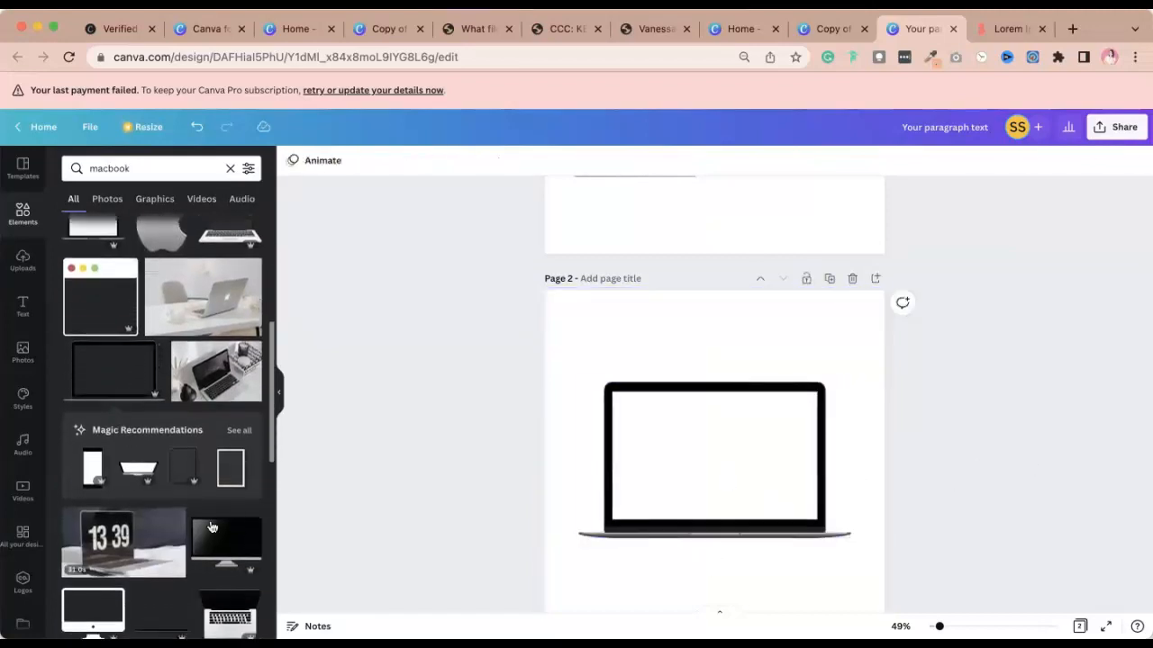
scroll(212, 538, down, 5)
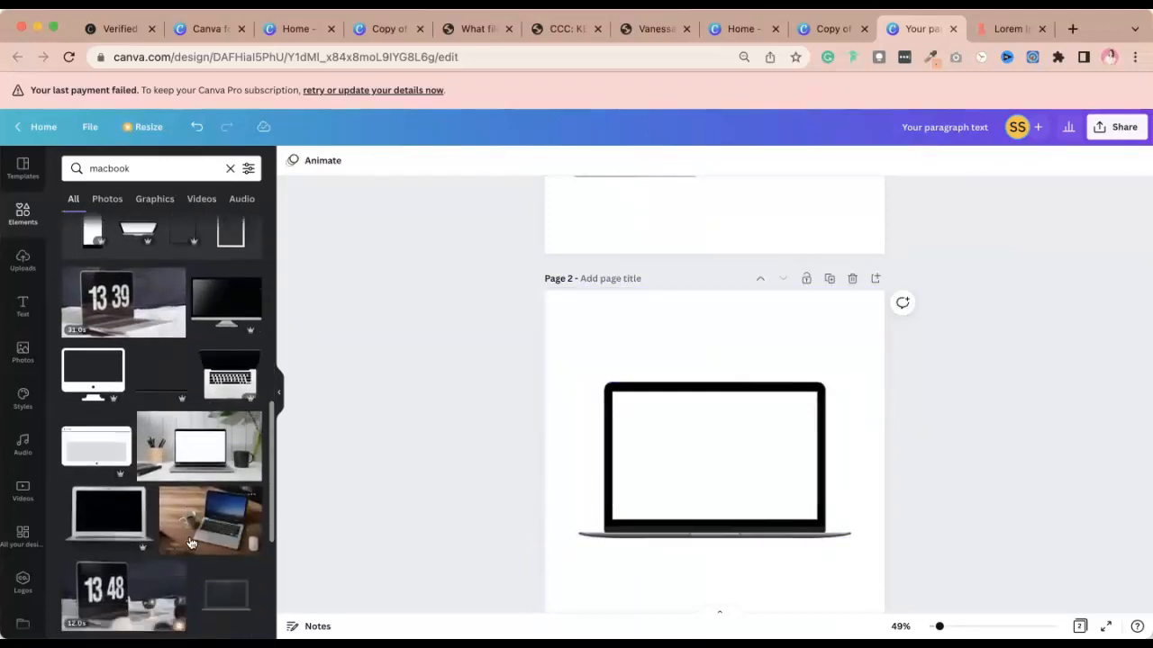
click(712, 439)
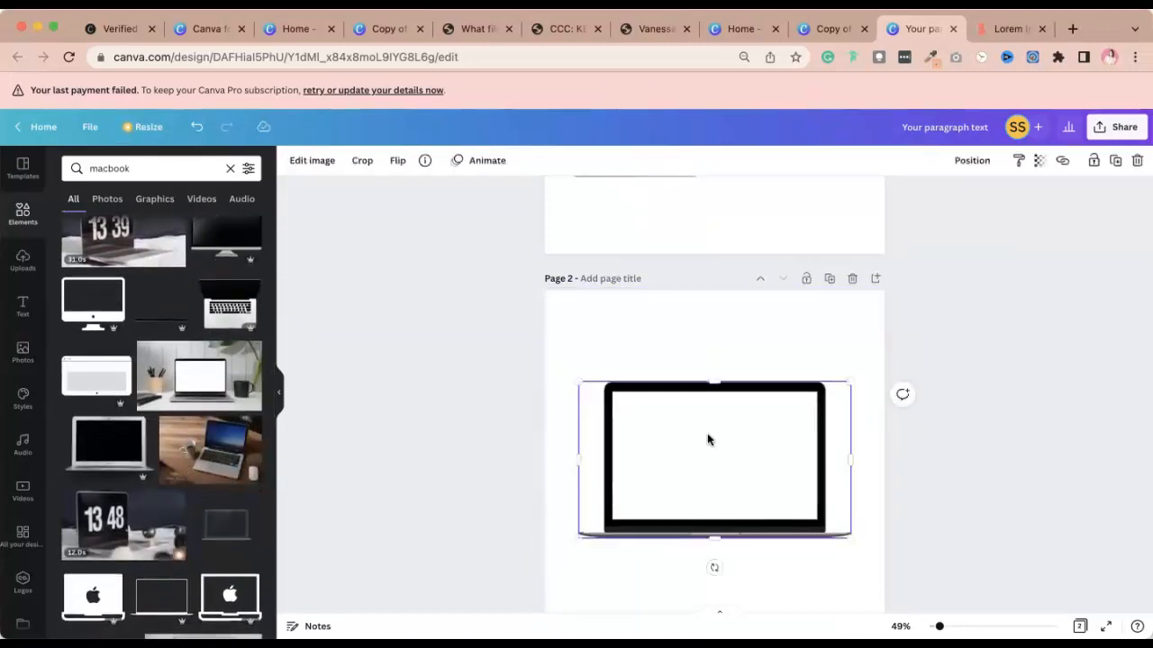
scroll(712, 441, down, 1)
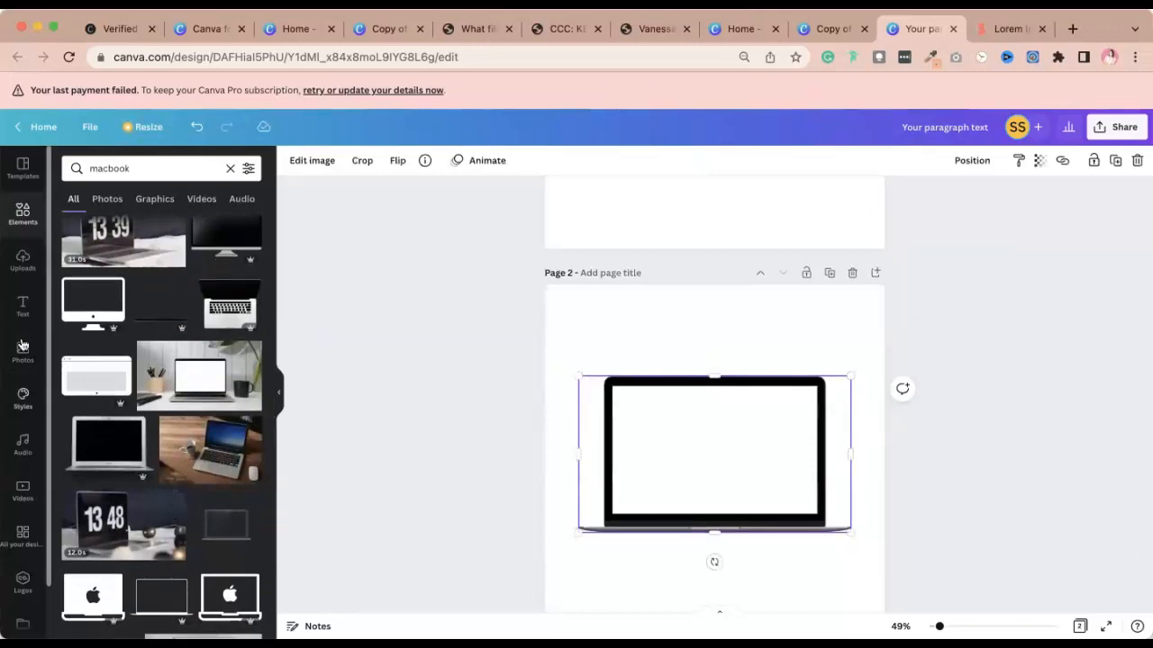
click(22, 261)
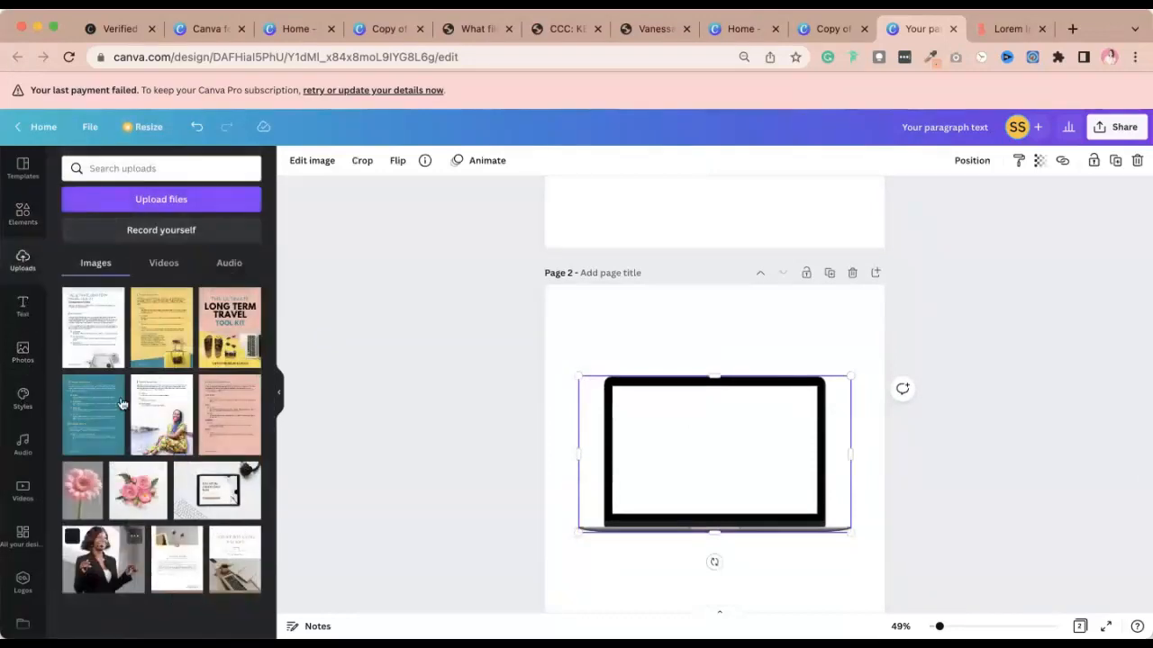
Find the "presentation cover" design among the recent designs on the Canva home page and open it.
click(284, 29)
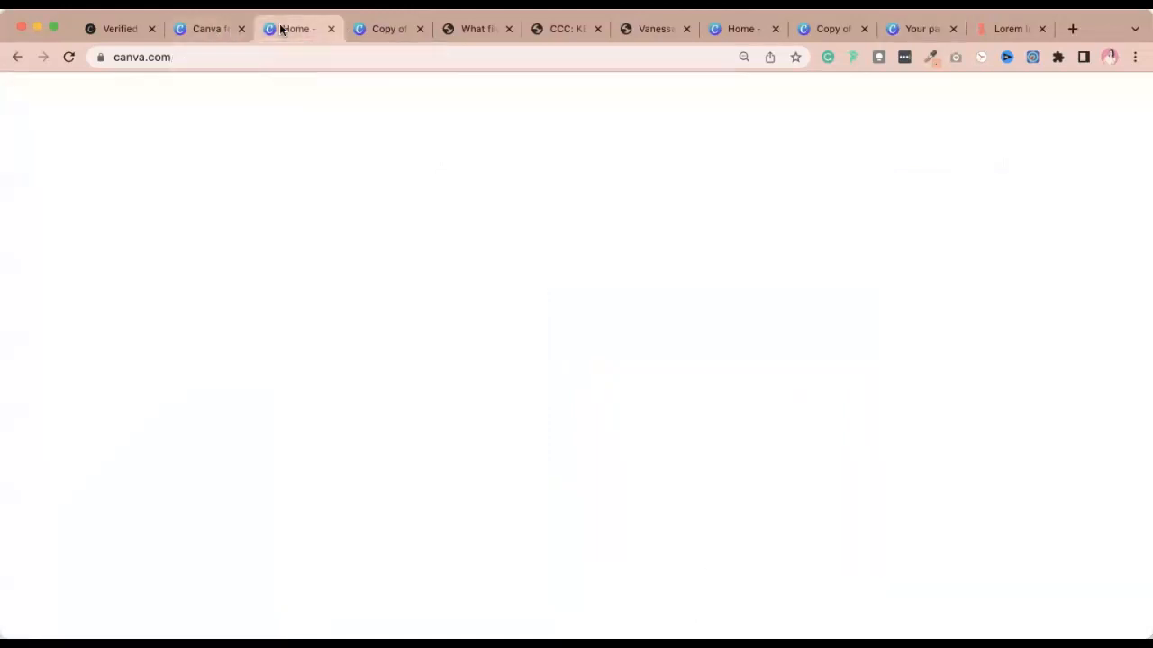
scroll(564, 471, down, 4)
scroll(564, 471, down, 5)
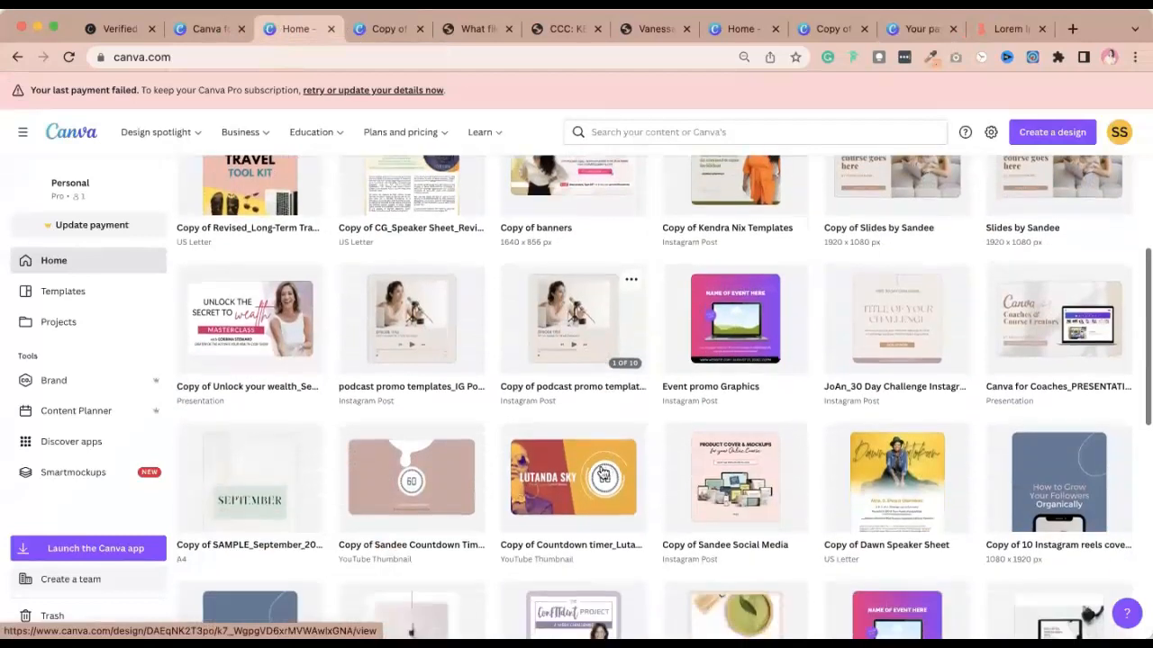
scroll(764, 467, down, 2)
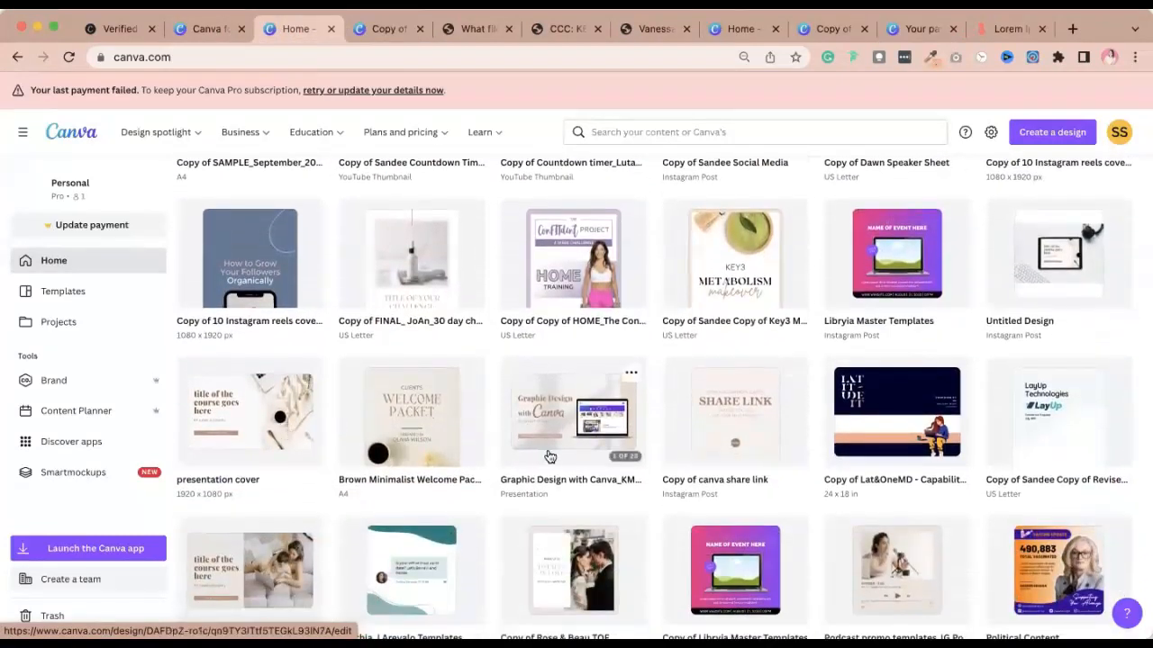
click(273, 406)
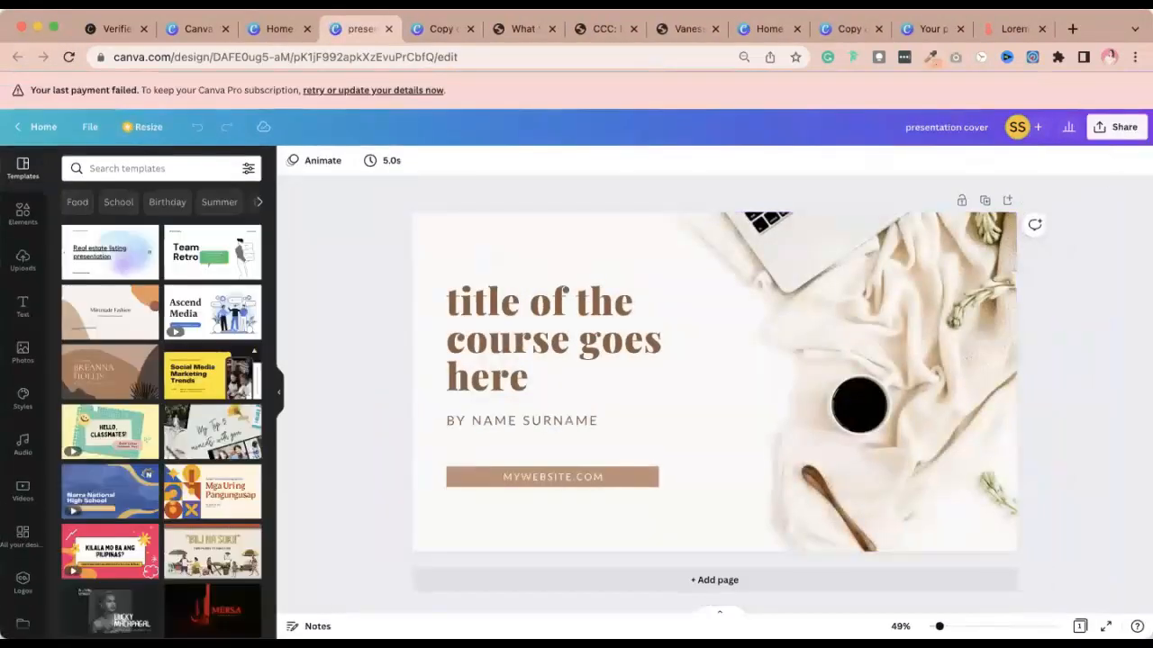
Download the presentation cover as a PNG image.
click(1107, 130)
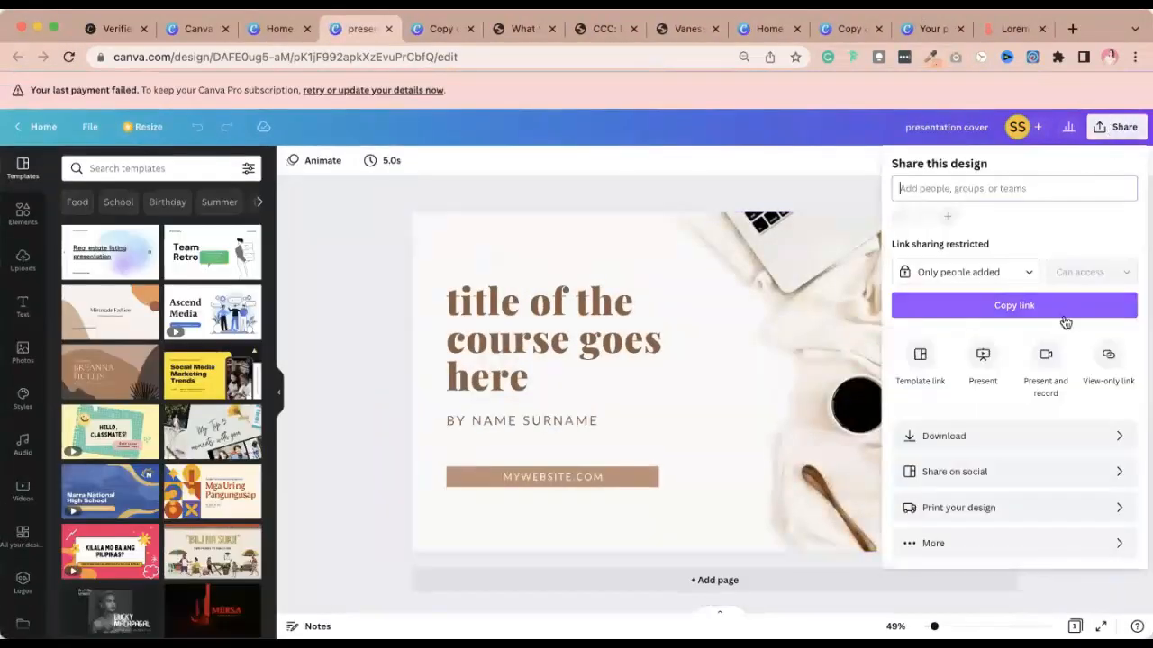
click(1024, 439)
click(1042, 395)
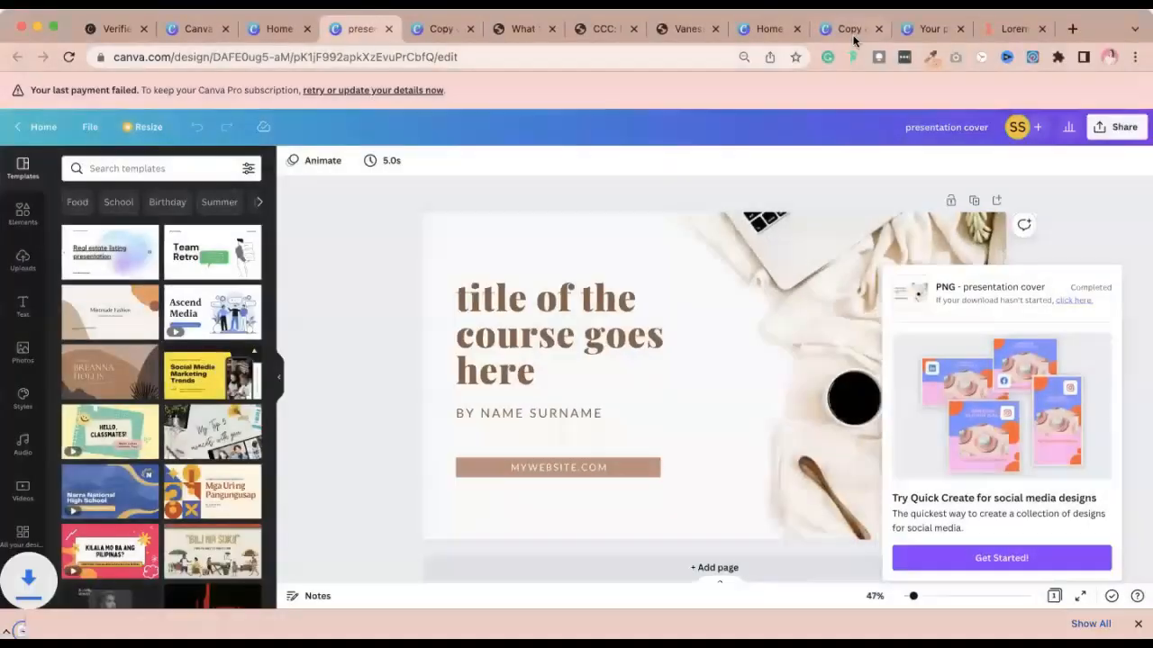
Return to the promo design and upload the downloaded presentation cover PNG to its image library.
click(848, 28)
click(929, 29)
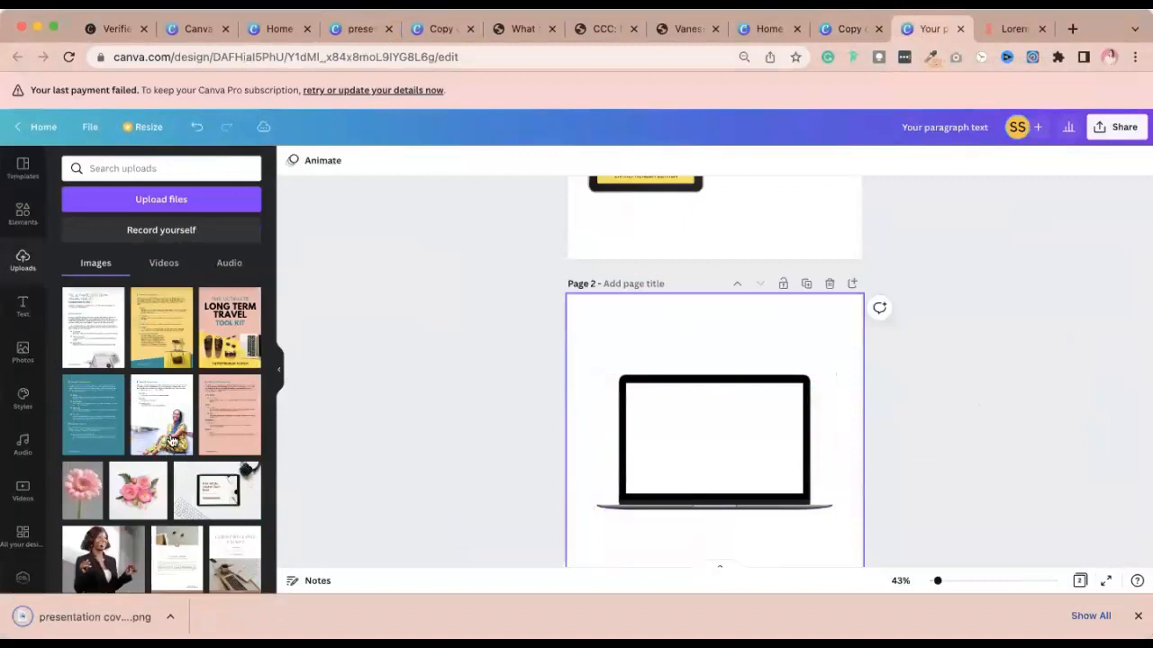
drag(121, 575, 131, 360)
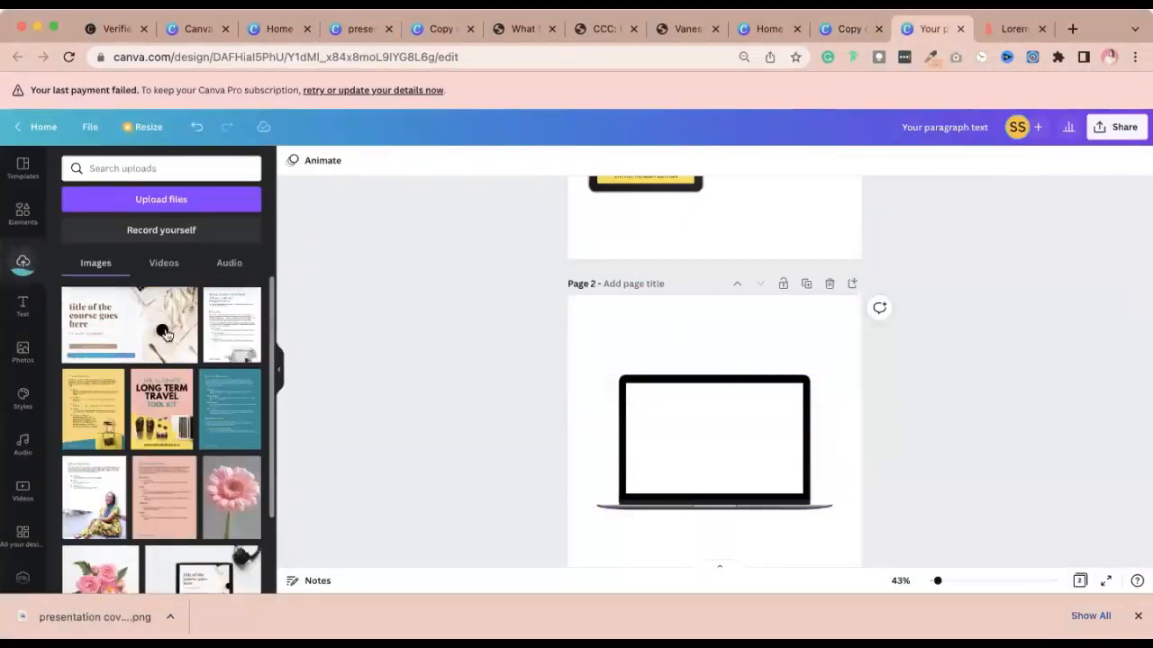
Insert the uploaded course cover on page 2 and align its upper-left corner with the laptop screen.
click(115, 330)
mouse_move(712, 439)
mouse_down()
mouse_move(728, 447)
mouse_move(716, 448)
mouse_up()
click(900, 581)
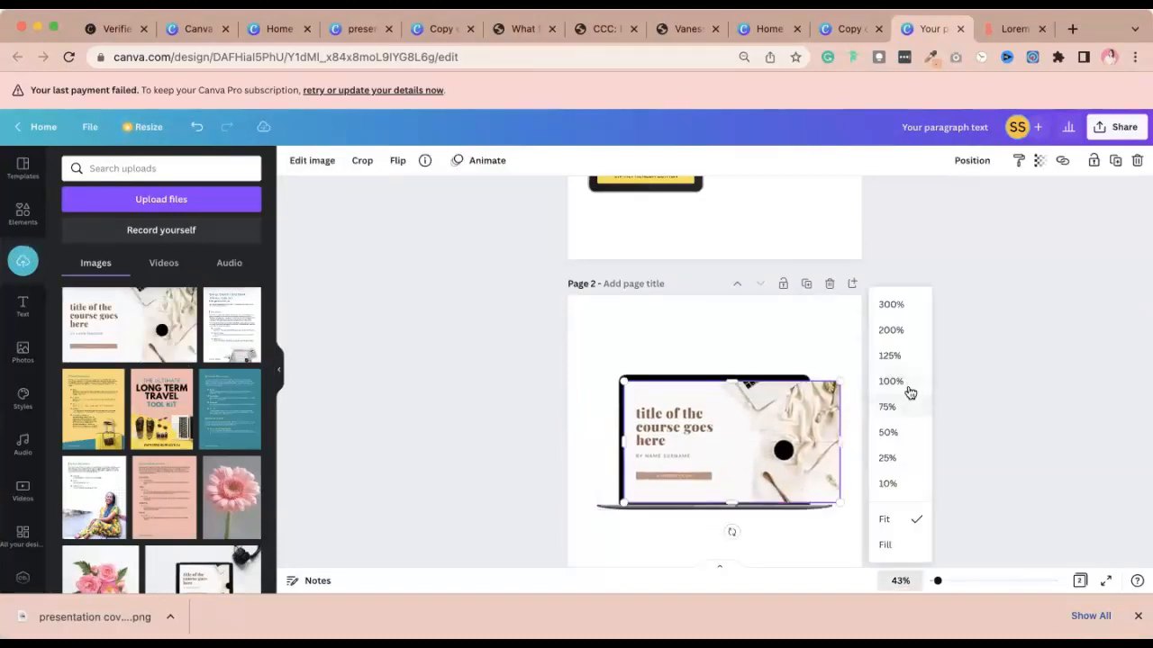
click(891, 382)
mouse_move(628, 425)
mouse_down()
mouse_move(643, 428)
mouse_move(633, 431)
mouse_up()
Scale the course cover down and crop its right edge to fit inside the laptop's screen.
scroll(702, 442, down, 5)
scroll(982, 345, up, 3)
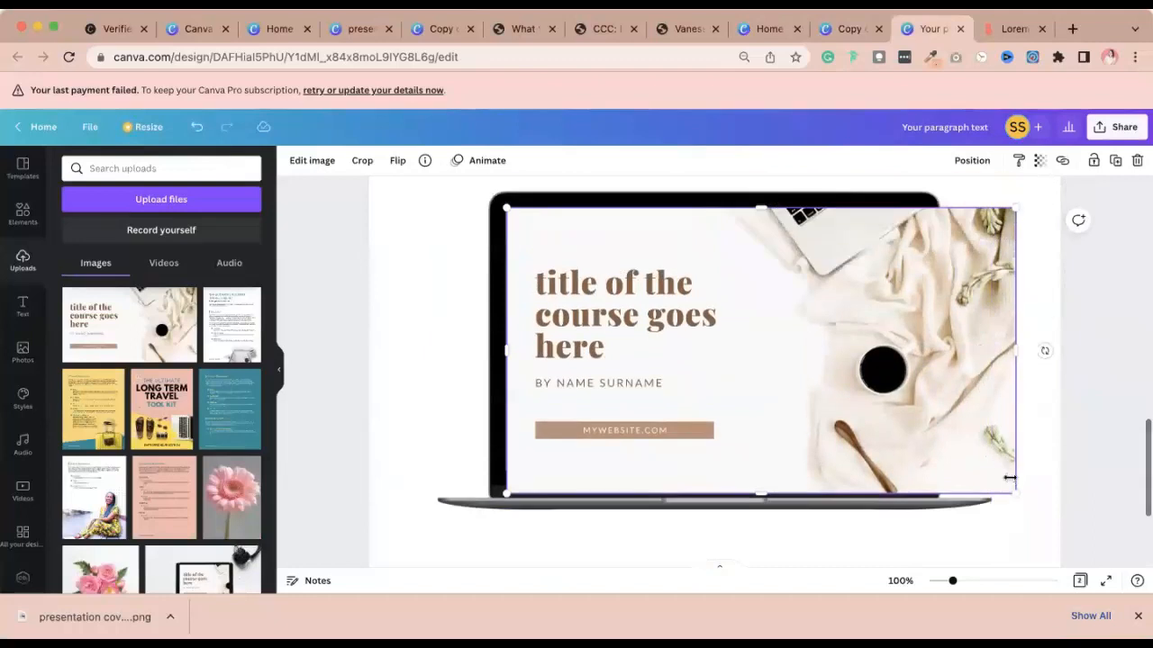
drag(1013, 493, 973, 473)
drag(976, 339, 925, 344)
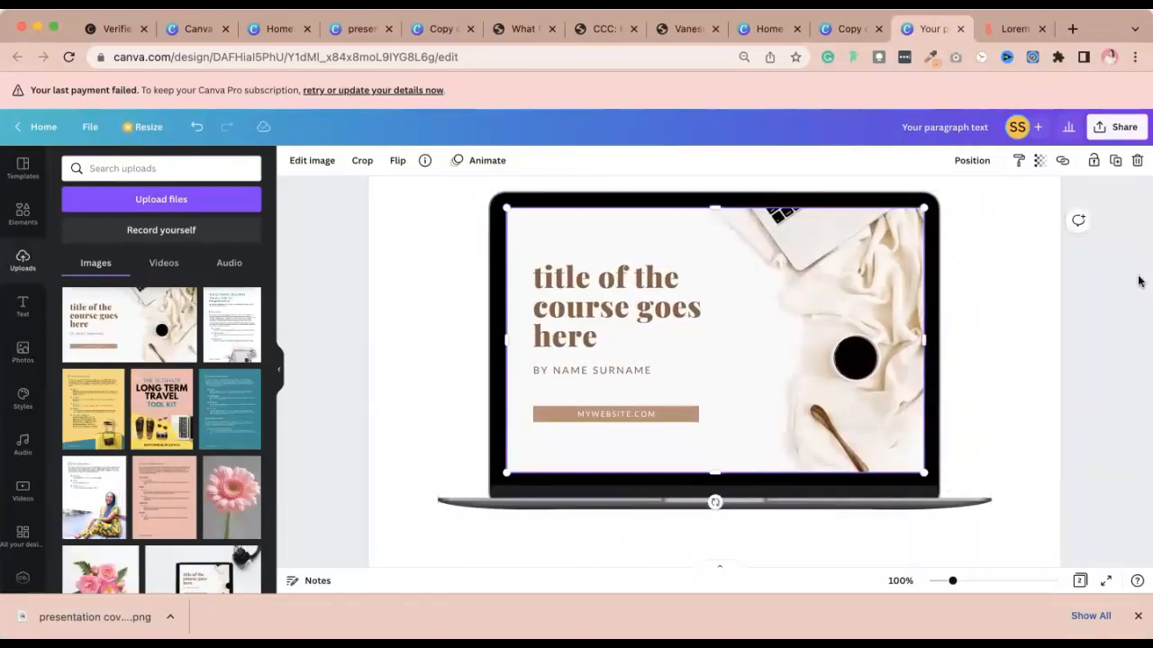
click(1138, 281)
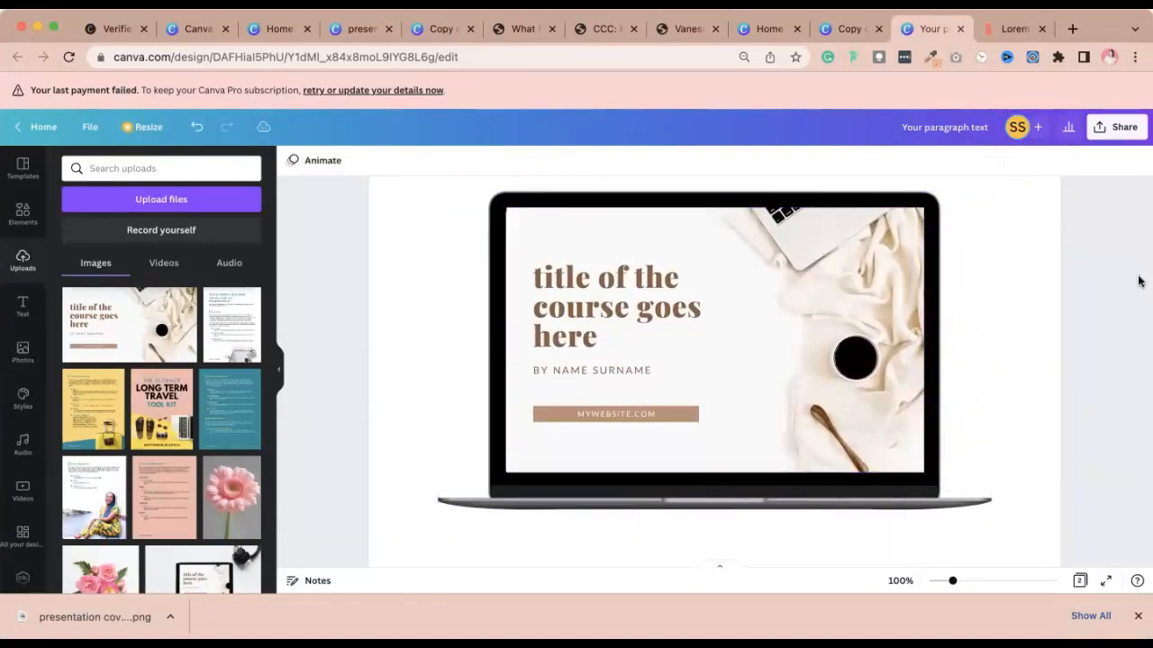
Close the download bar and adjust the course cover's left edge to meet the laptop's black frame.
click(903, 581)
click(1137, 616)
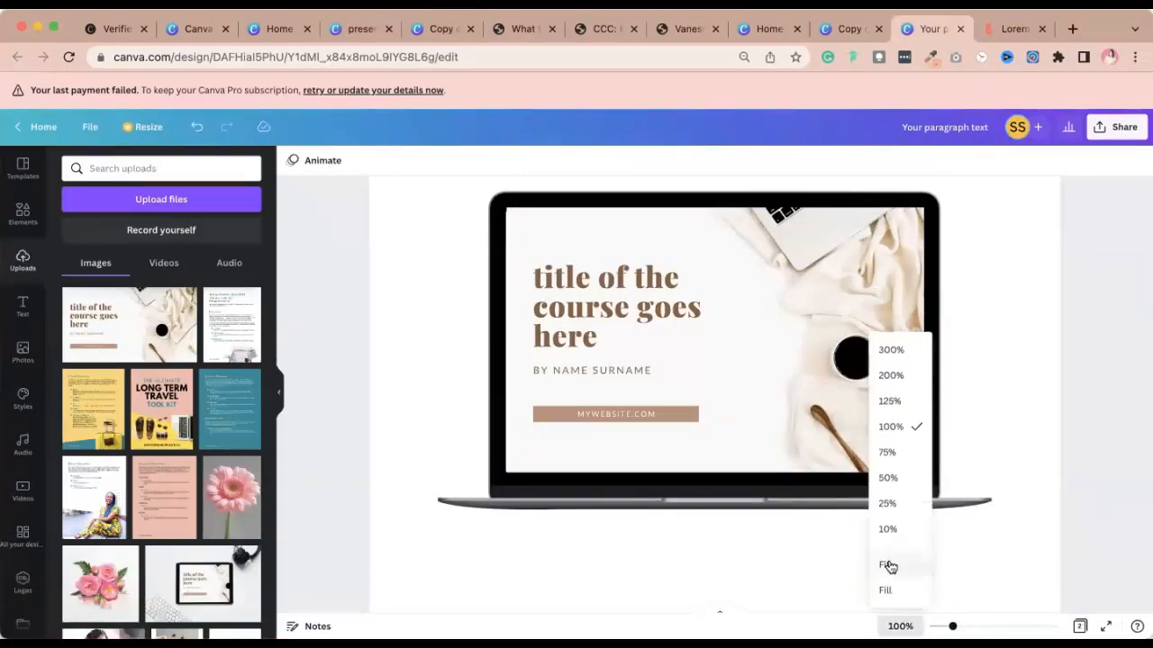
click(898, 464)
drag(352, 265, 729, 407)
click(1113, 361)
click(562, 363)
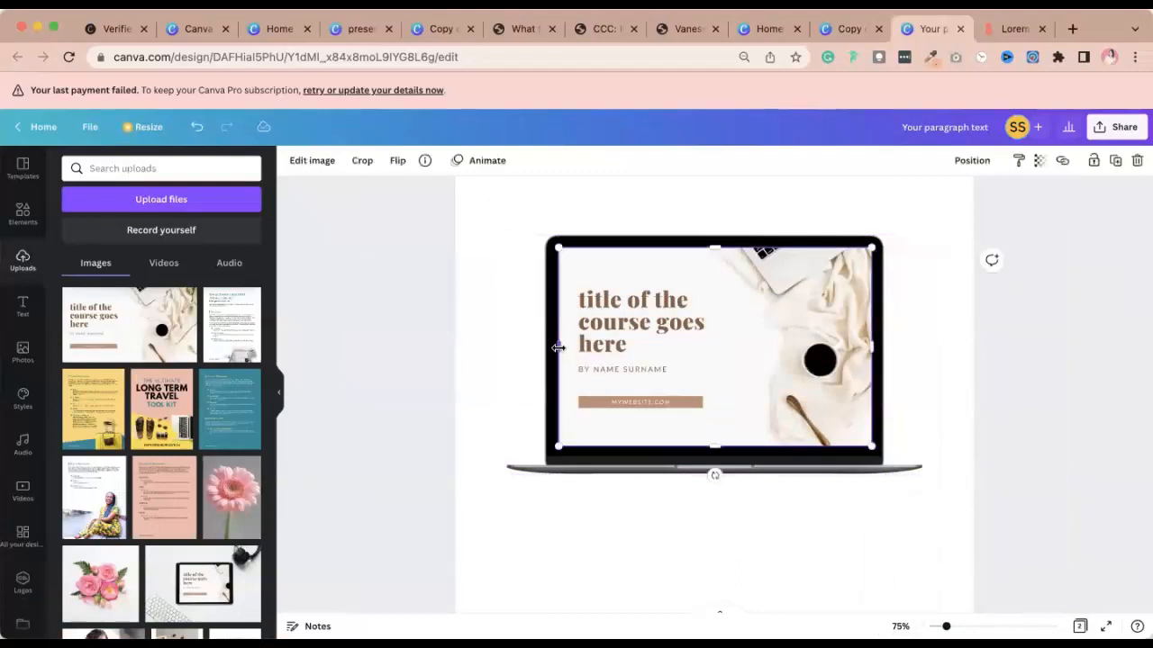
drag(556, 347, 554, 353)
Check the laptop's alignment on the page and align the course cover to the page centre.
click(655, 467)
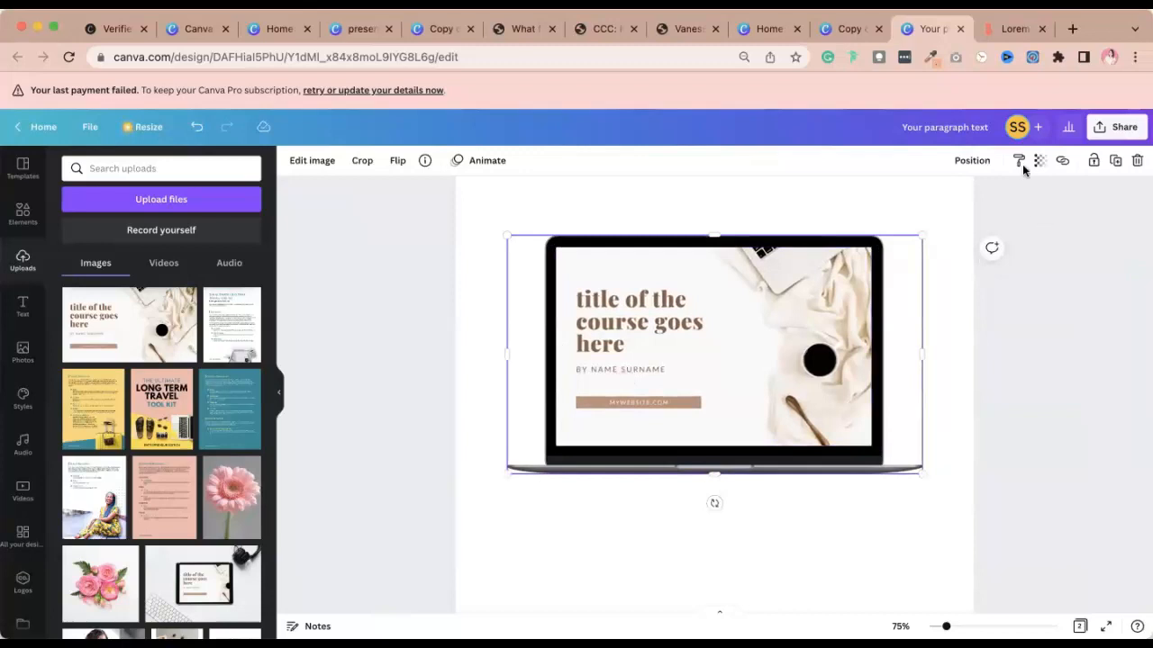
click(975, 164)
click(1078, 318)
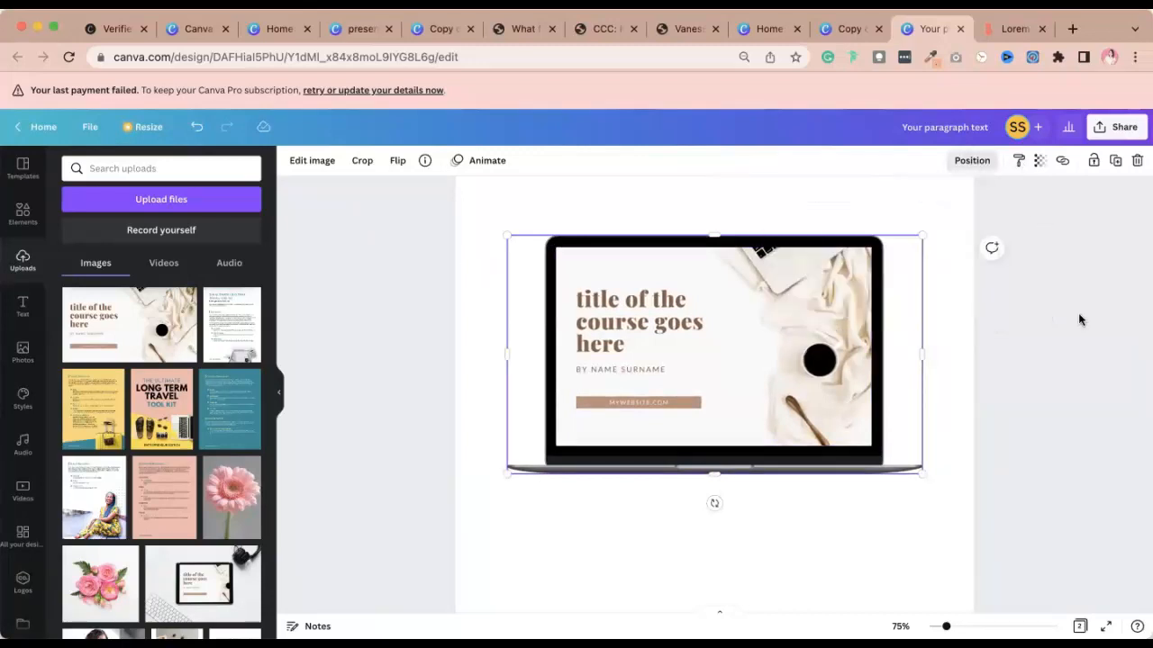
click(972, 164)
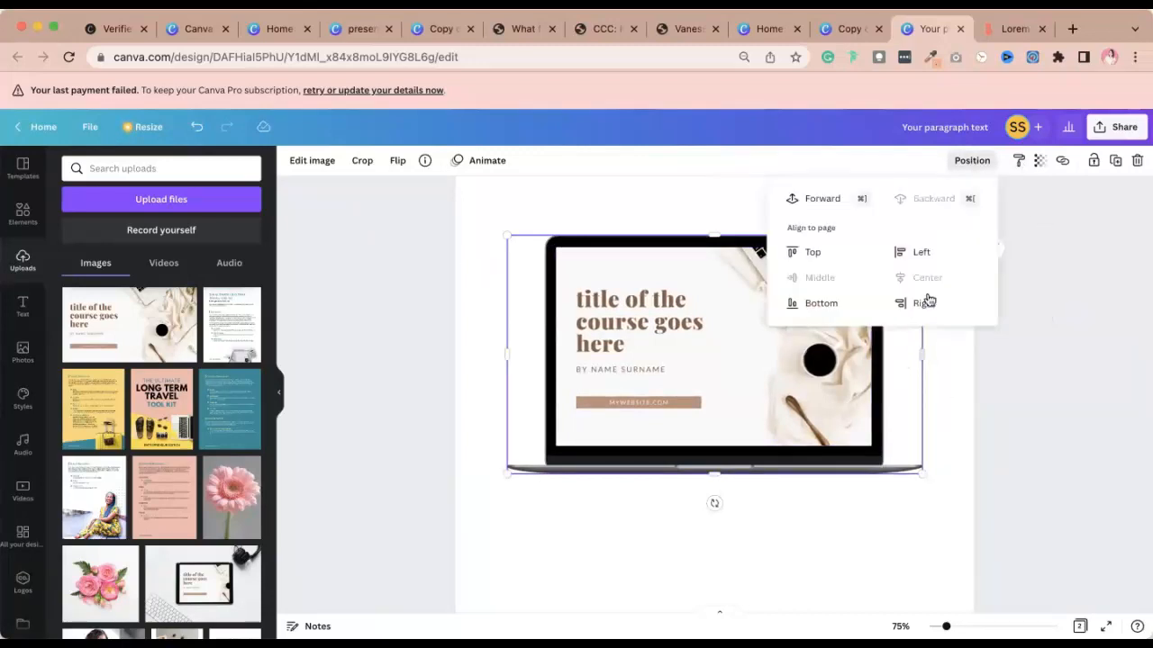
click(775, 365)
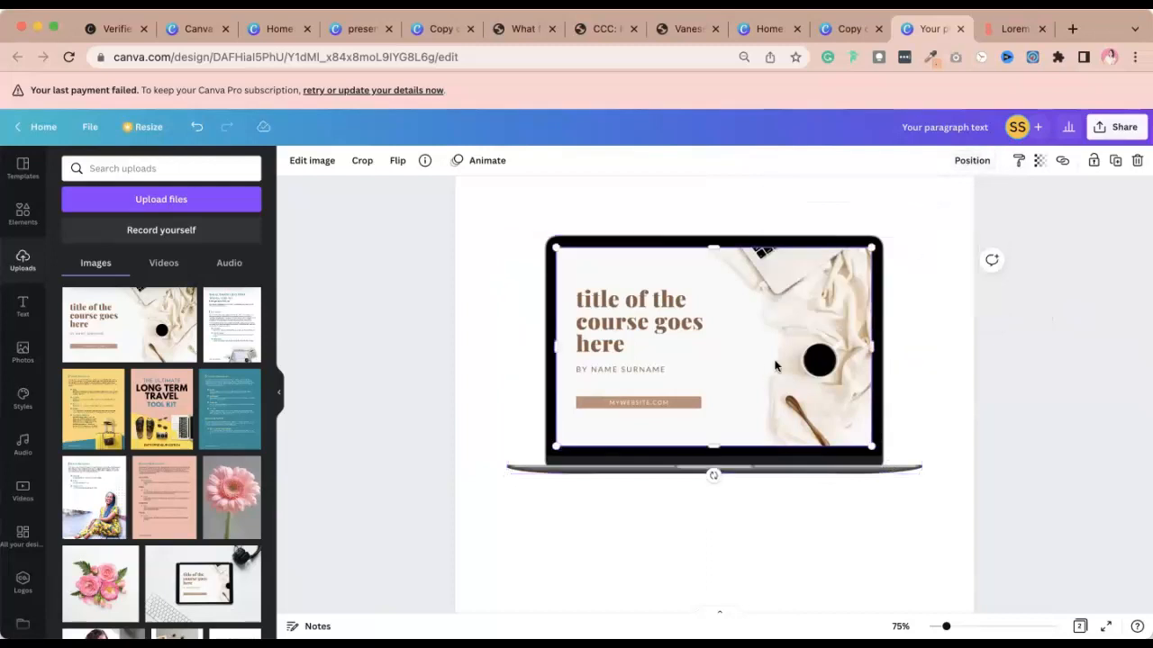
click(971, 160)
click(1121, 386)
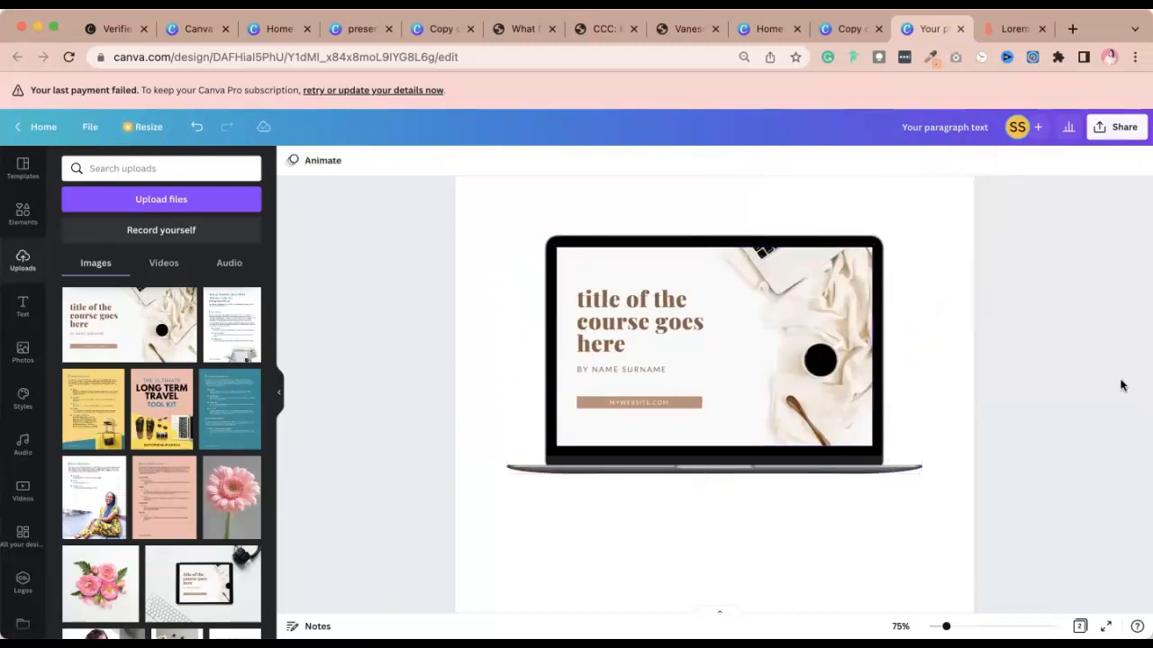
Group the laptop with the course cover and scale the grouped mockup down slightly.
drag(489, 307, 821, 454)
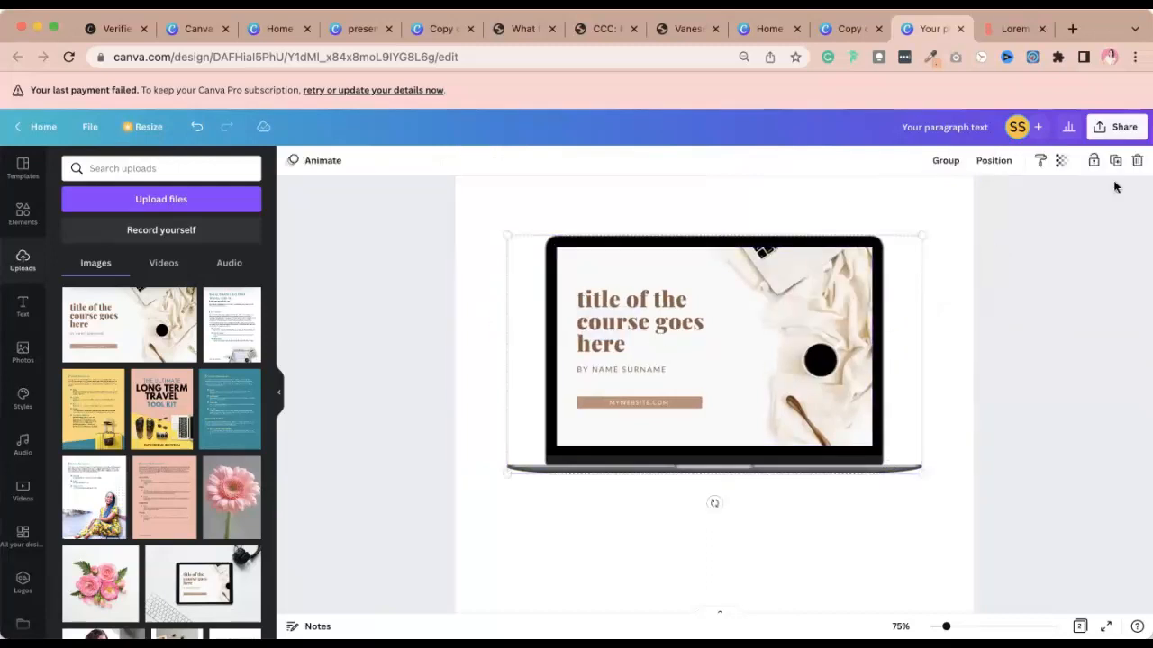
click(917, 170)
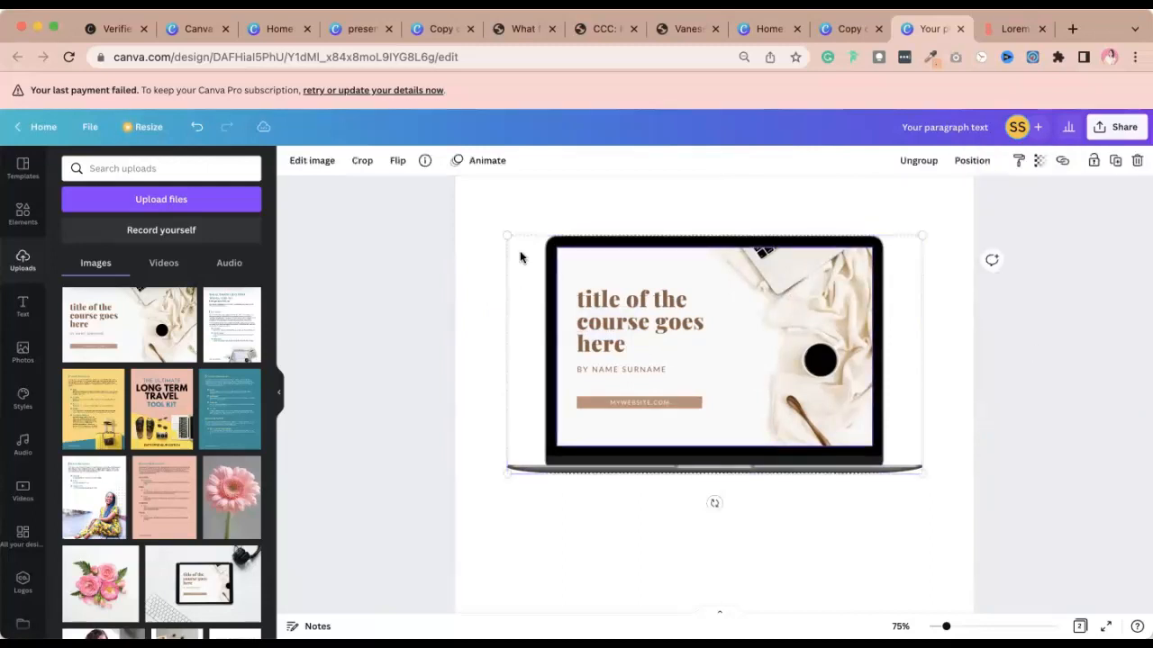
drag(505, 233, 593, 374)
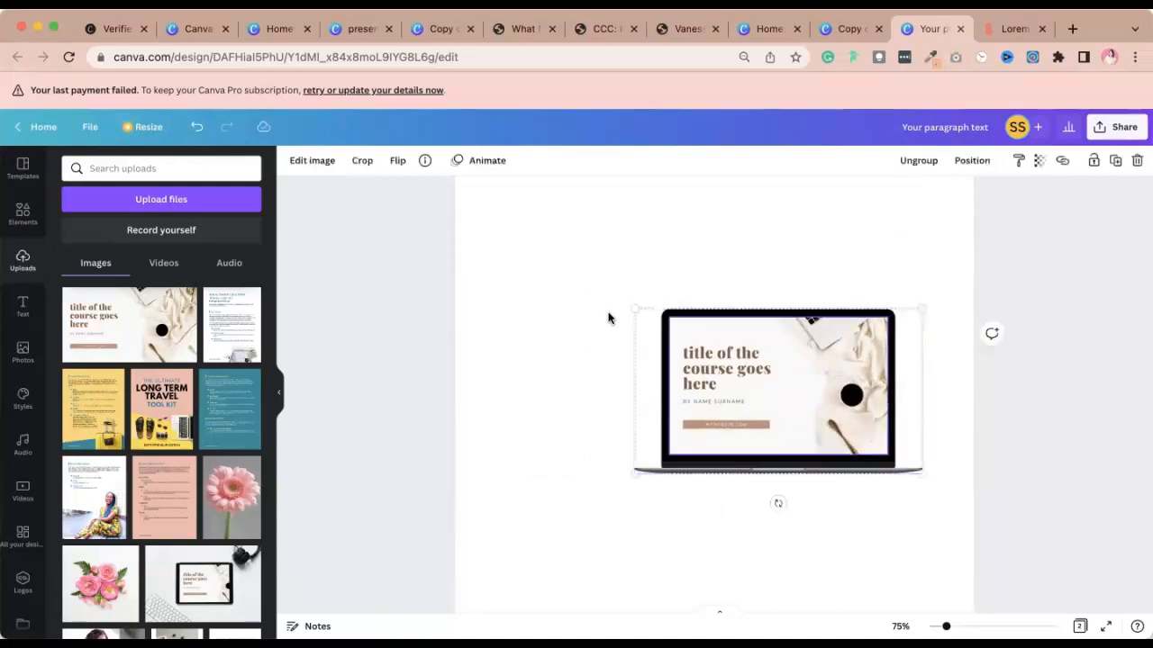
drag(634, 308, 495, 334)
click(1012, 412)
scroll(1011, 410, up, 2)
scroll(1011, 410, down, 2)
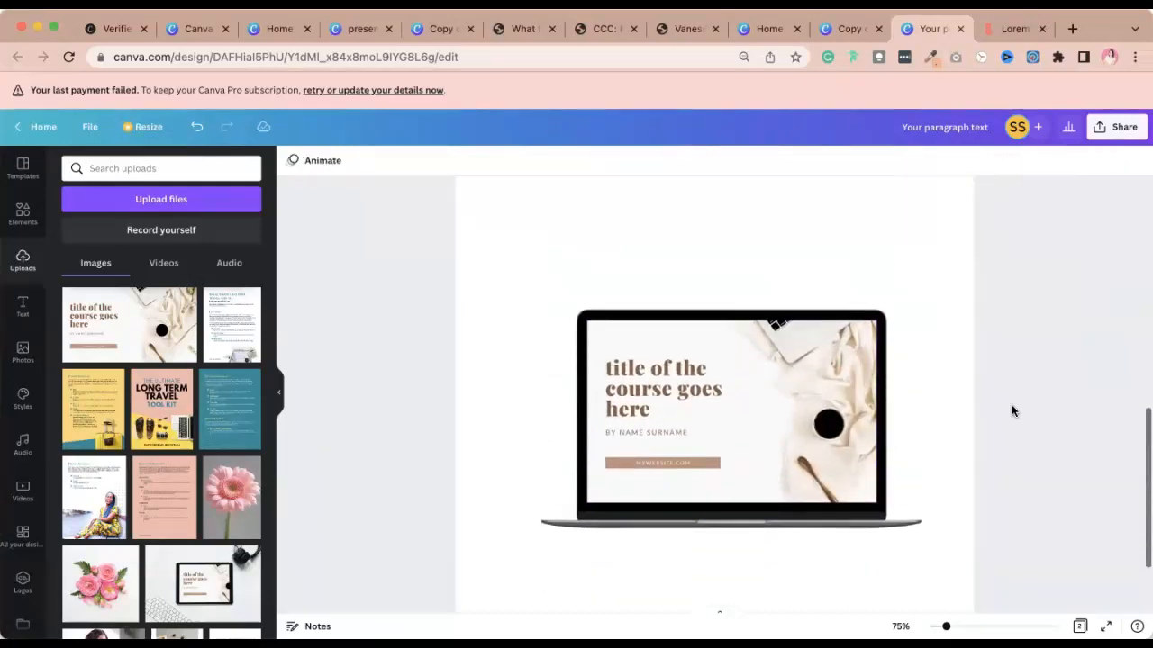
Resize the laptop mockup to about 726 × 418 and move it towards the left side of page 2.
click(697, 404)
drag(919, 496, 815, 450)
drag(732, 376, 687, 397)
drag(799, 287, 844, 262)
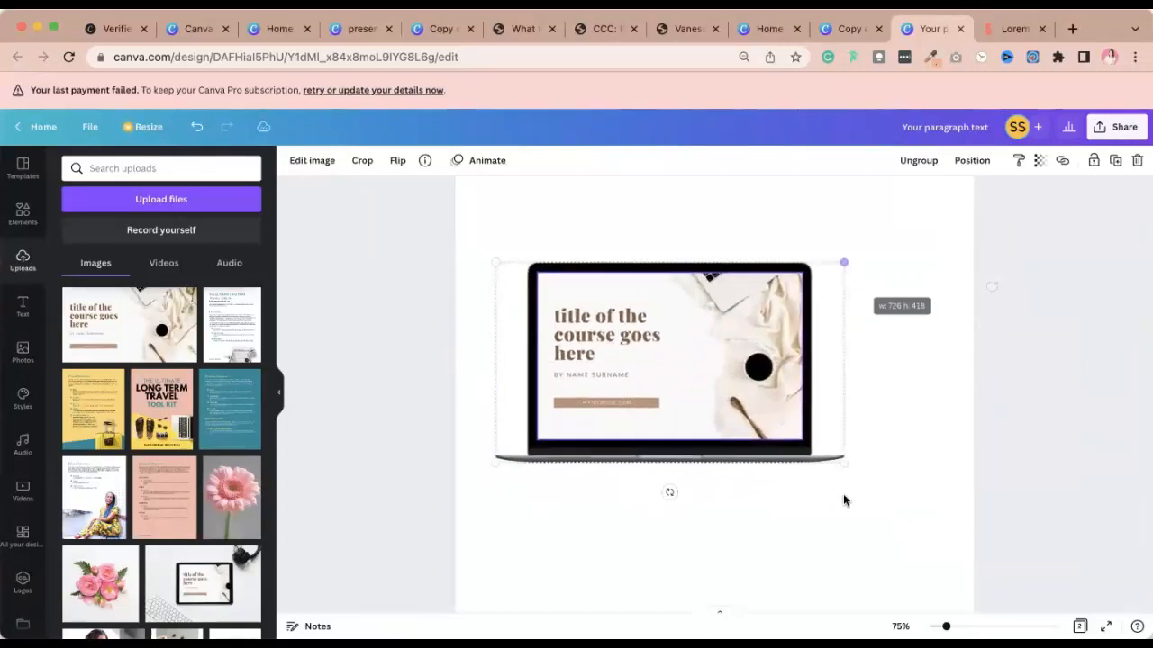
drag(740, 419, 724, 427)
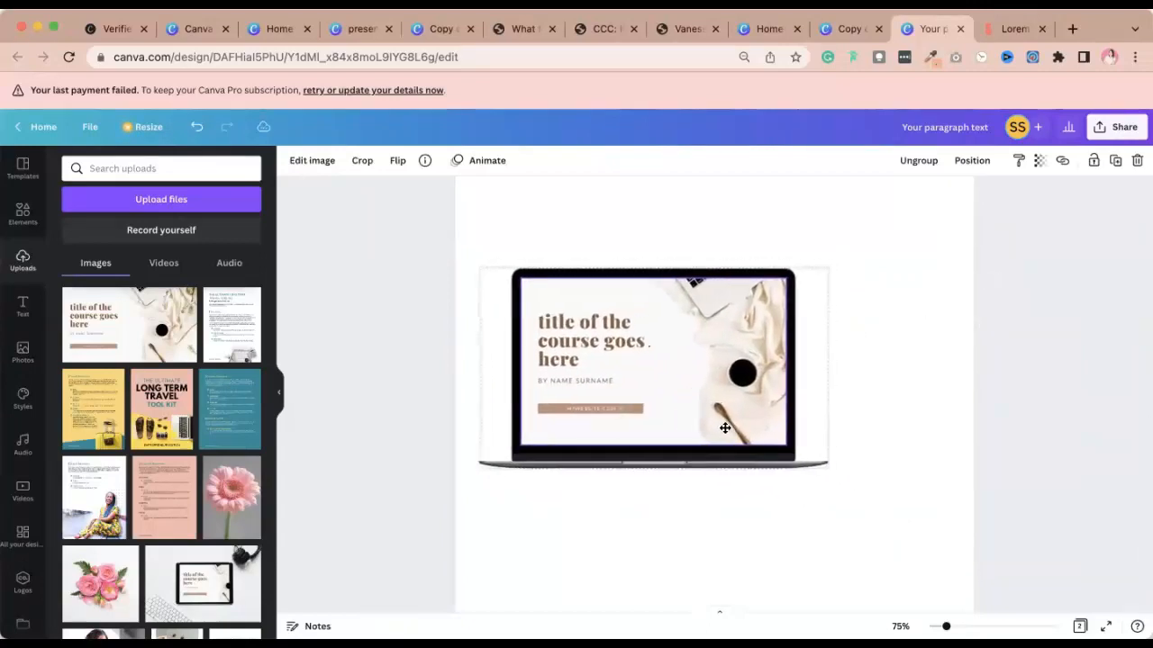
click(1093, 433)
Add a blank third page to the design.
scroll(1055, 453, down, 2)
scroll(829, 454, up, 4)
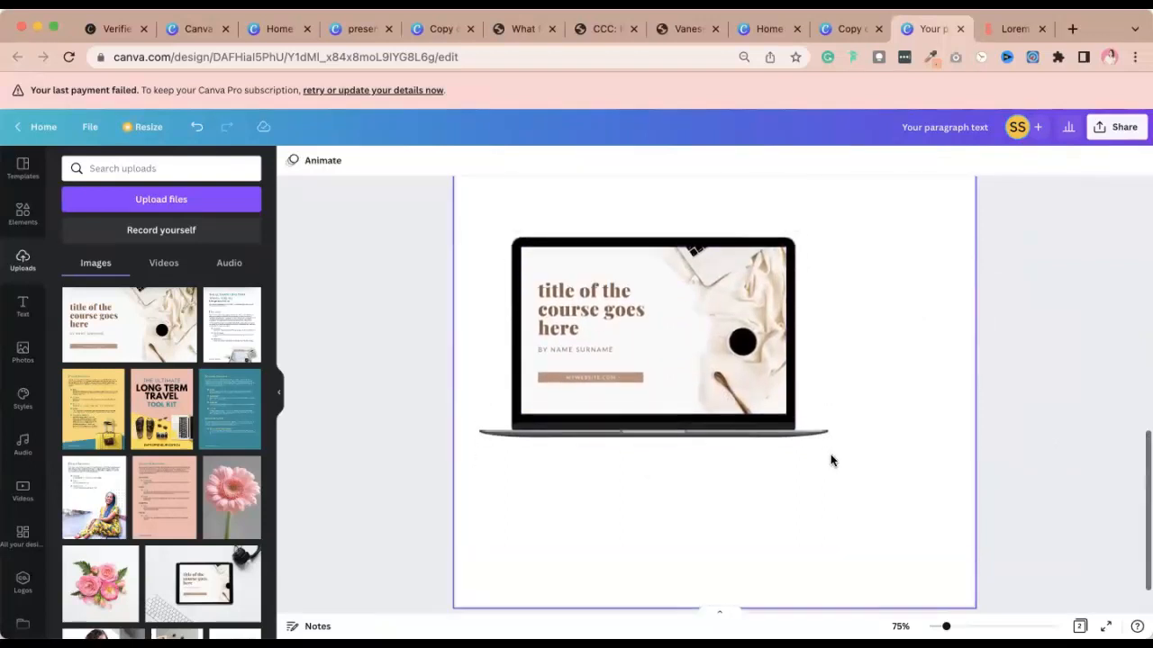
scroll(829, 455, down, 4)
click(721, 579)
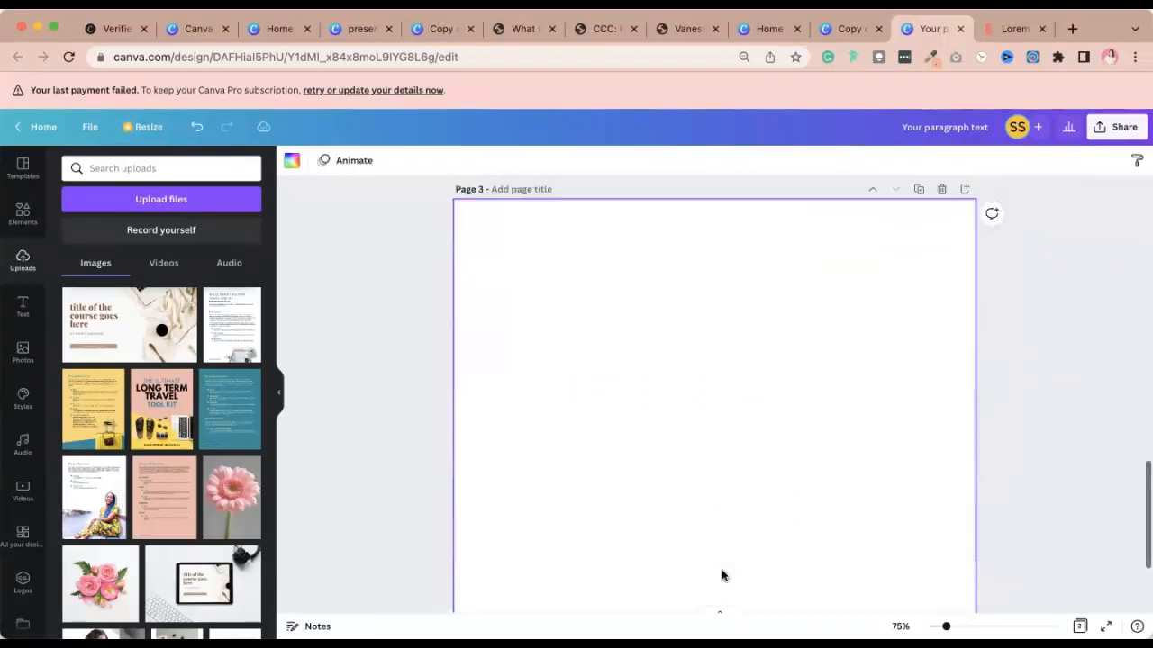
click(161, 406)
scroll(939, 317, up, 2)
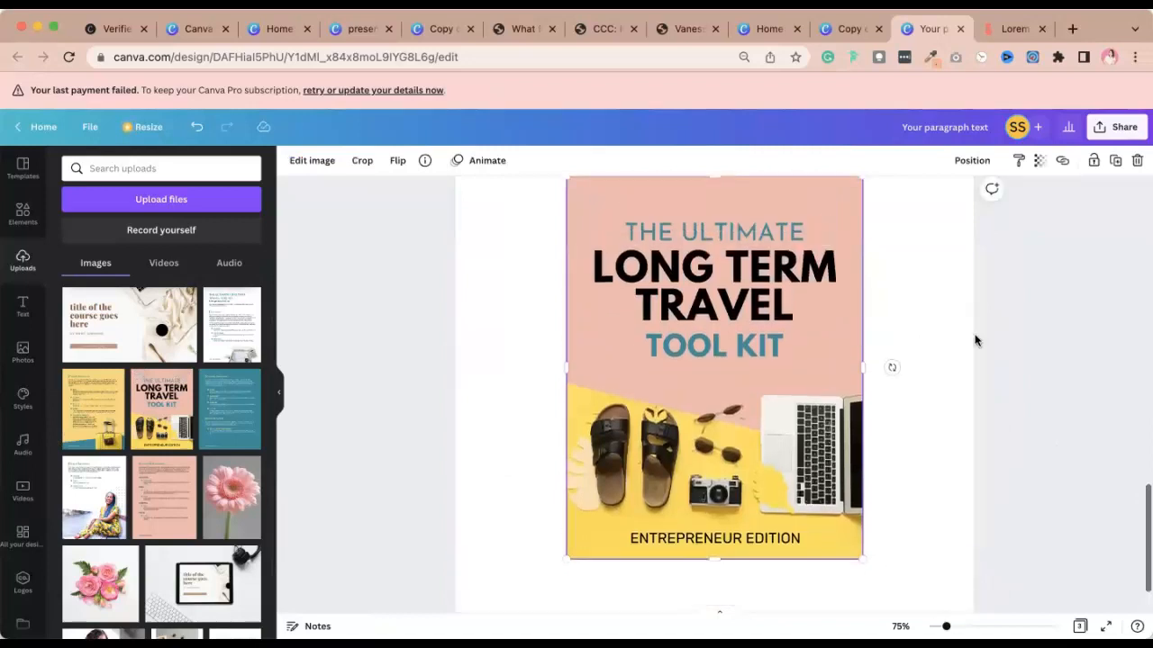
click(1051, 358)
scroll(1007, 386, down, 1)
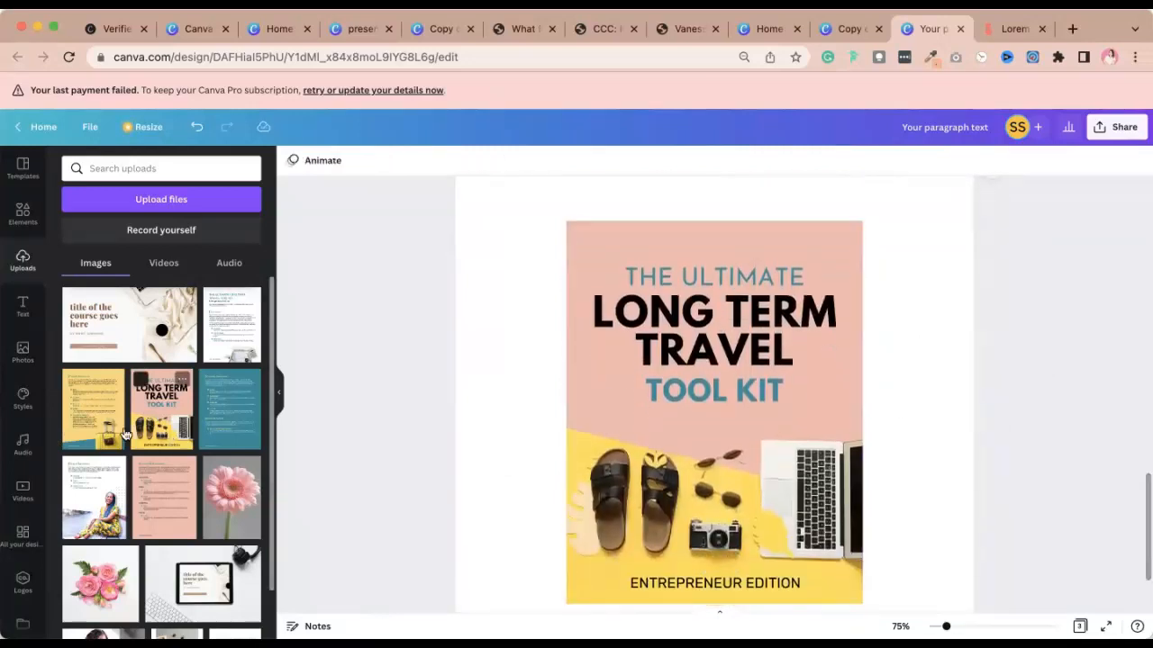
click(89, 411)
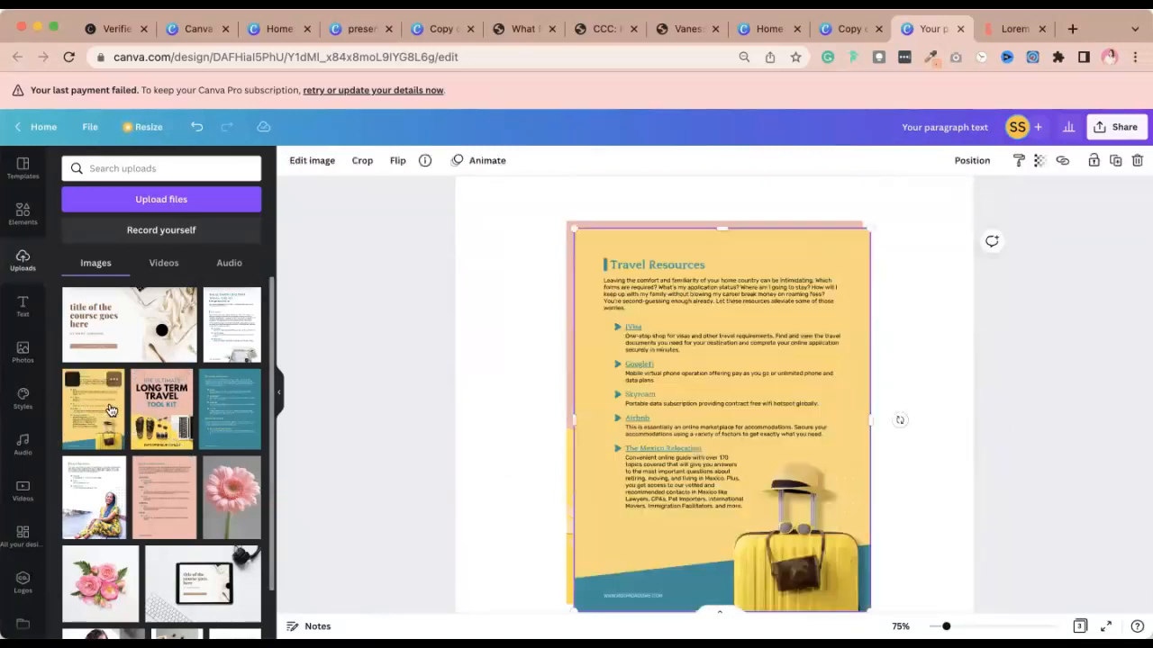
click(99, 491)
click(730, 389)
click(503, 320)
click(633, 317)
key(Delete)
click(643, 314)
key(Delete)
click(707, 358)
key(Delete)
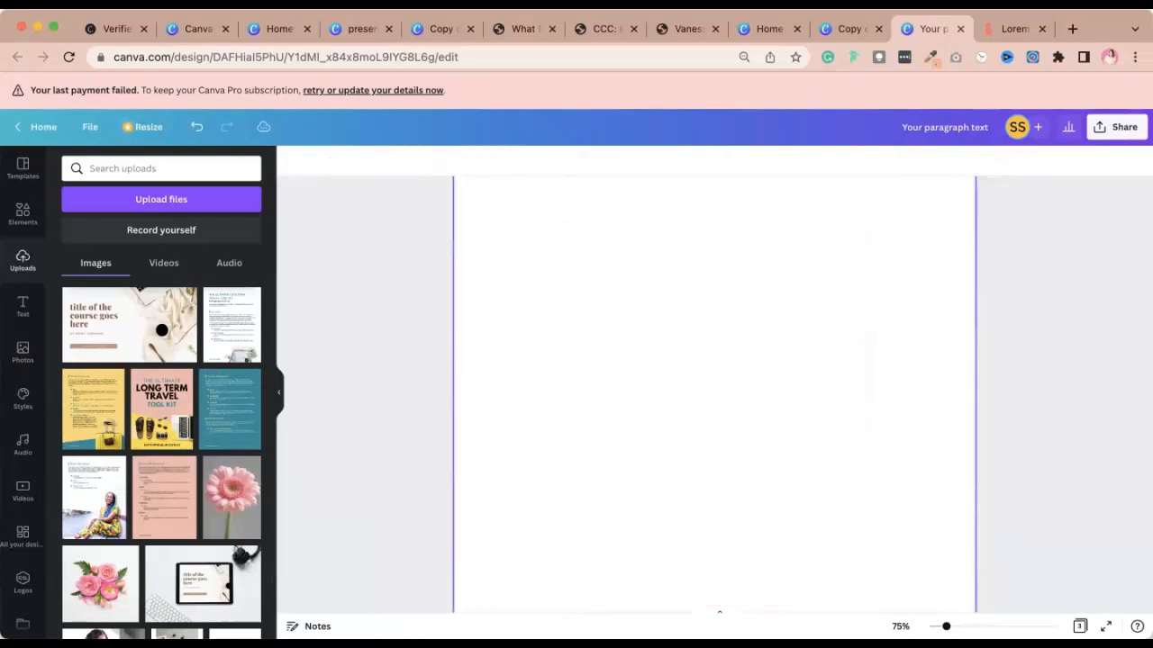
Insert the Long Term Travel Tool Kit cover, the yellow Travel Resources page and the white Travel Favorites page on page 3.
click(899, 626)
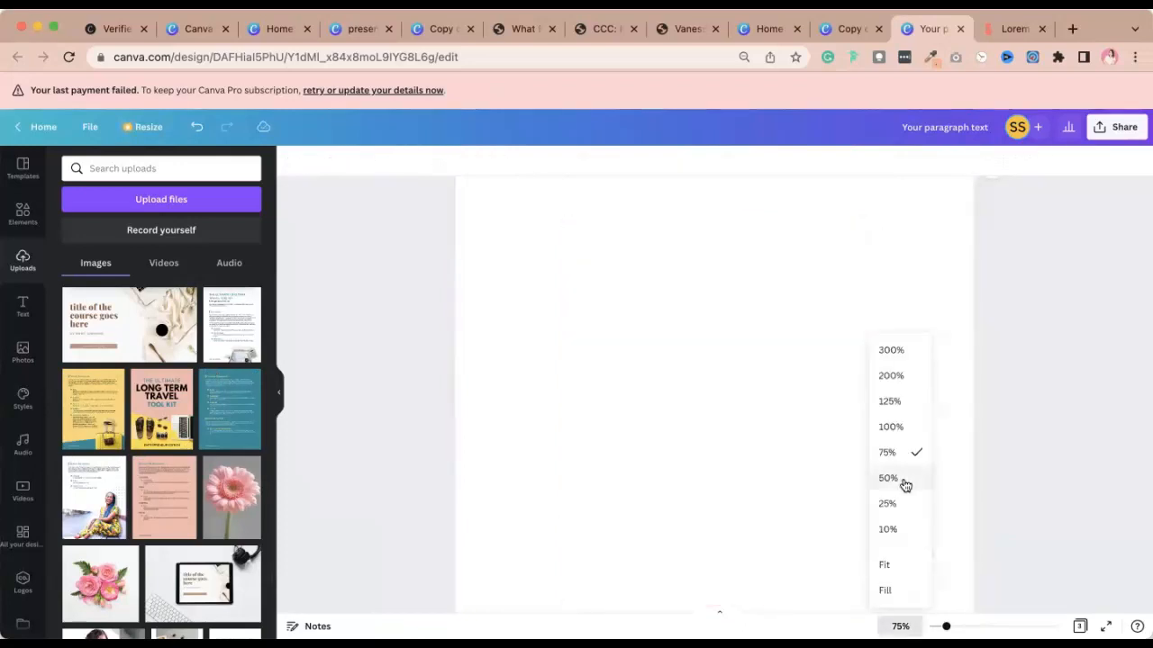
click(888, 478)
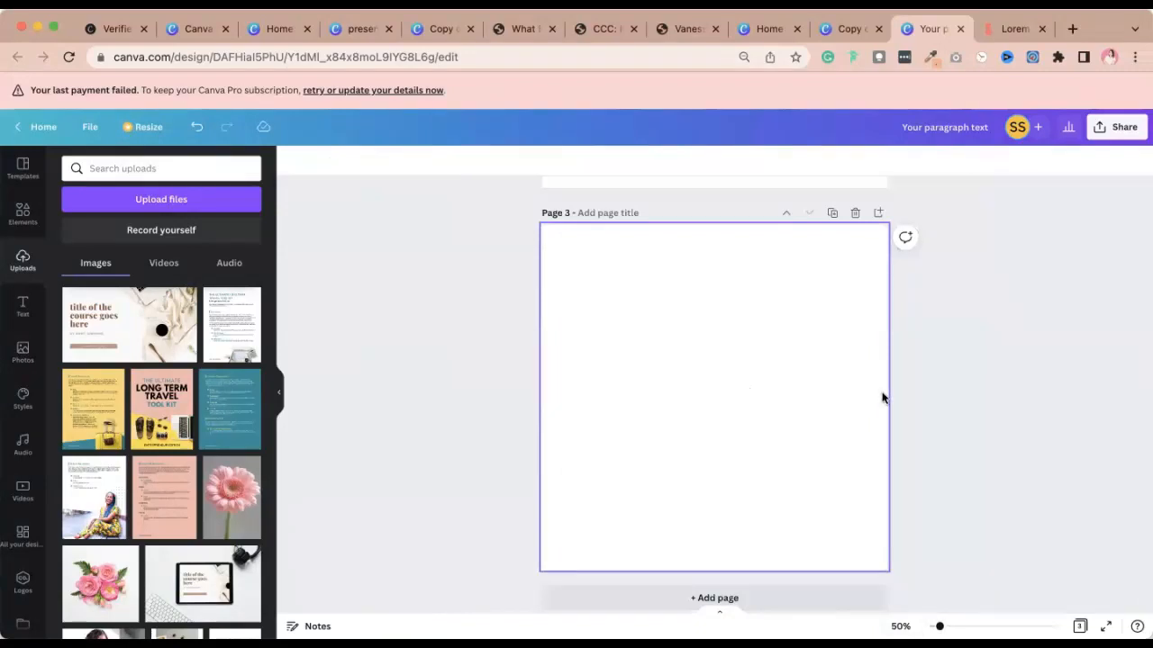
click(158, 419)
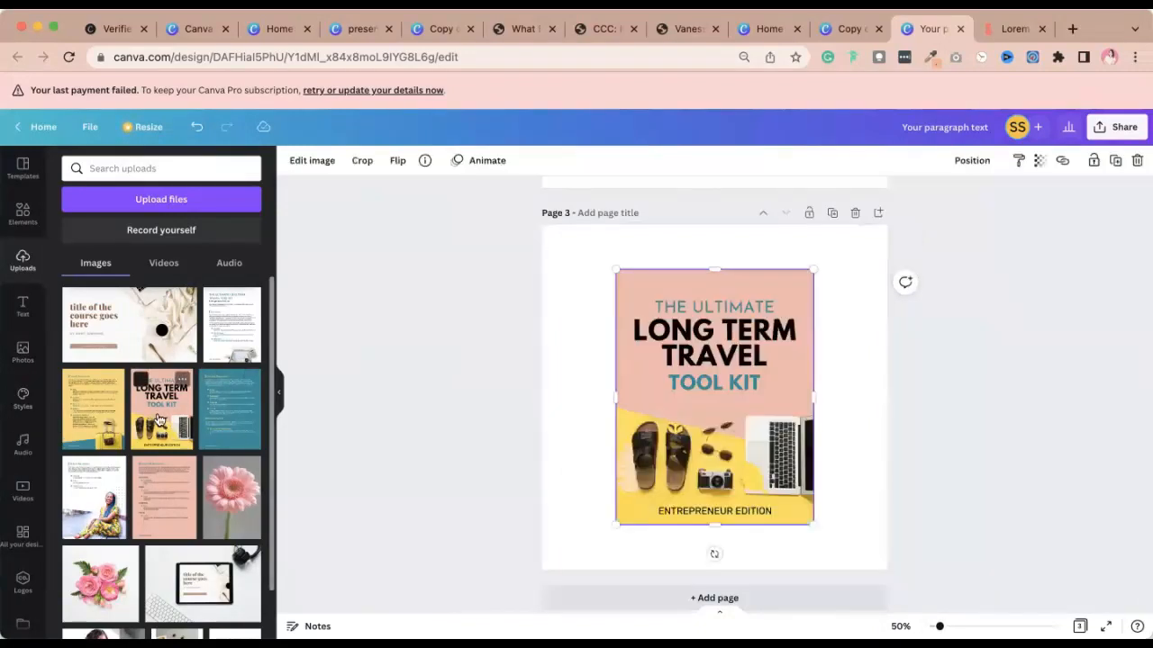
click(90, 423)
click(91, 510)
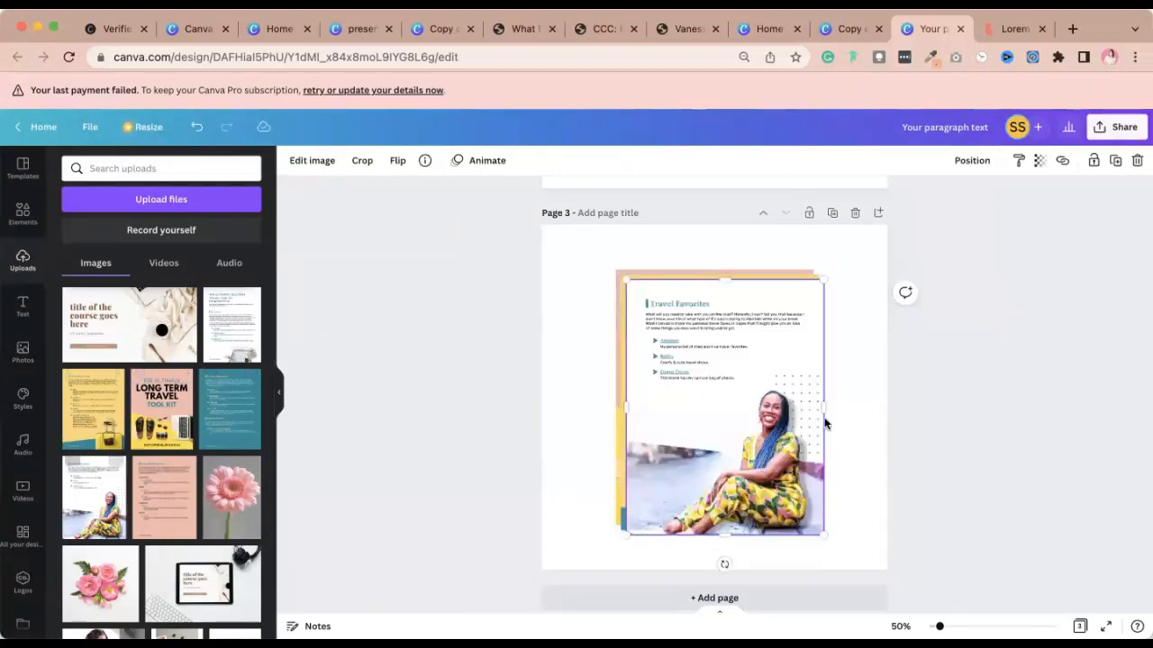
Scale the three workbook pages down together and spread them apart, with the white page on the left and the yellow page on the right.
click(503, 325)
click(641, 312)
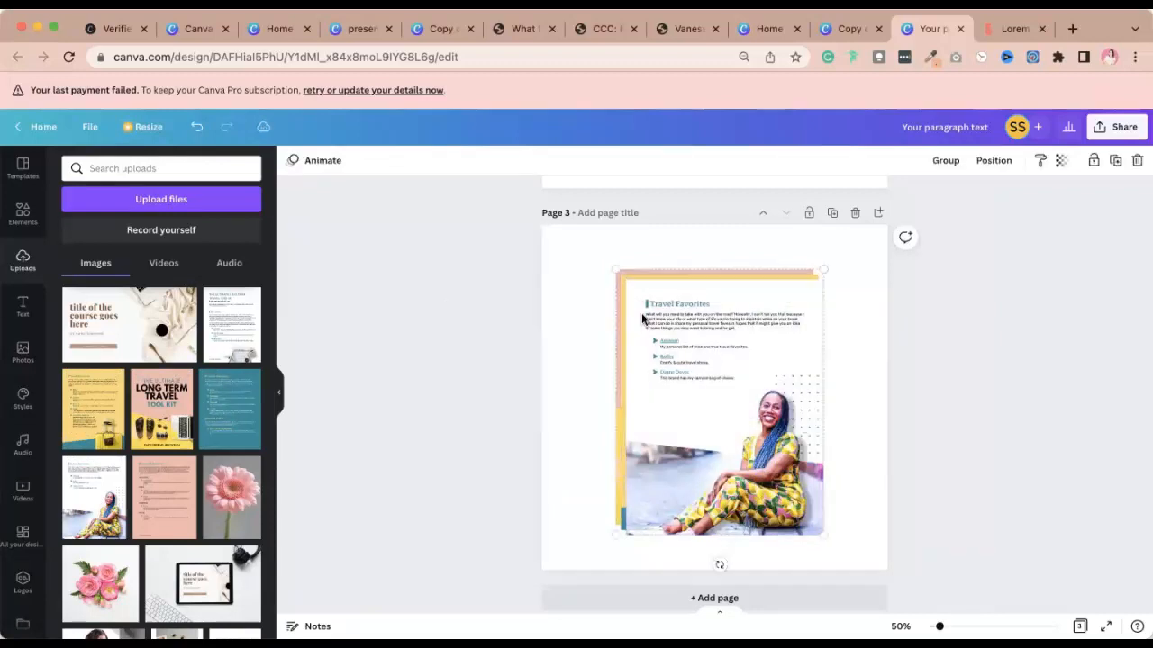
drag(617, 269, 673, 340)
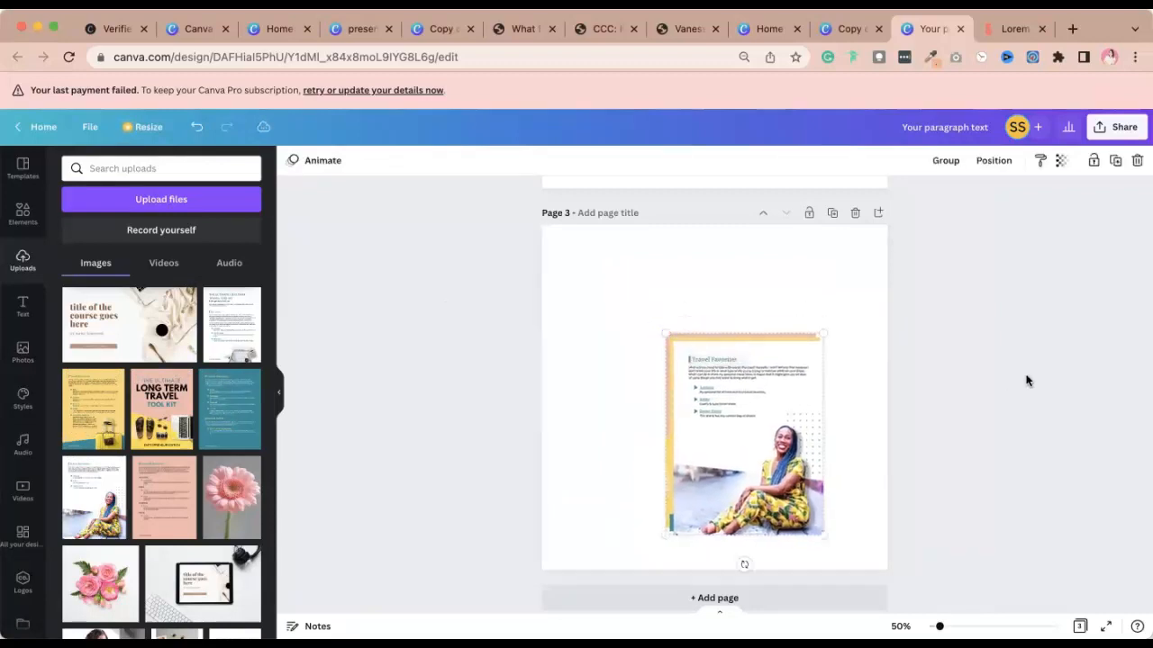
drag(719, 370, 611, 330)
drag(772, 413, 789, 390)
Bring the Long Term Travel Tool Kit cover forward, center it on the page, and space the white and yellow pages evenly behind it.
click(741, 520)
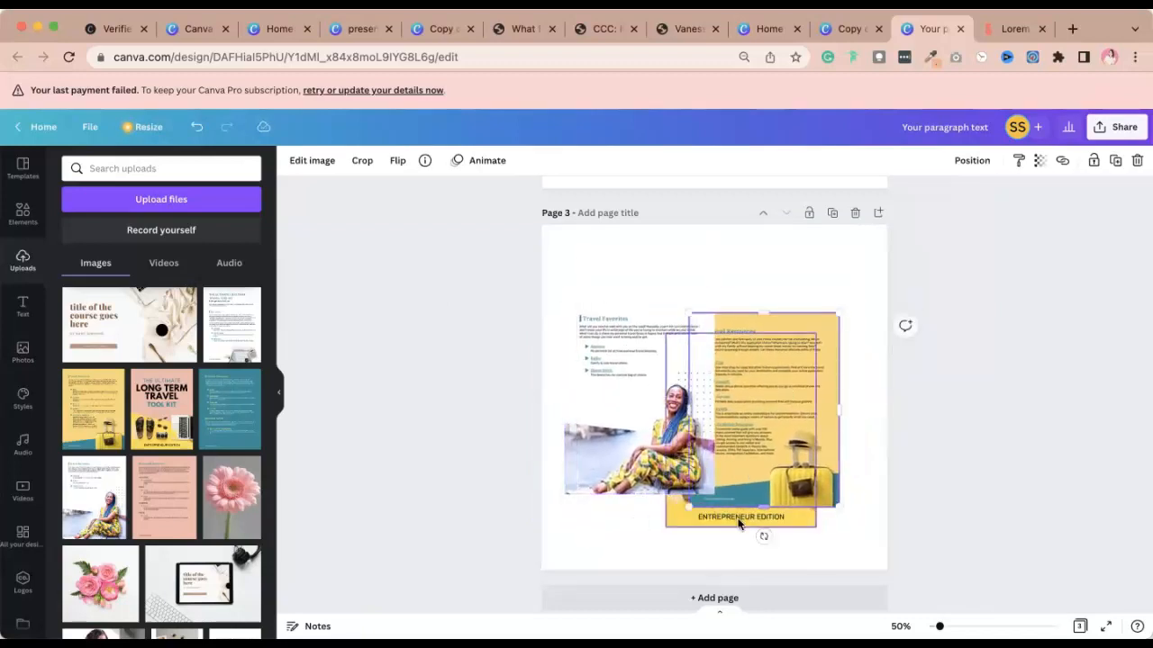
click(970, 160)
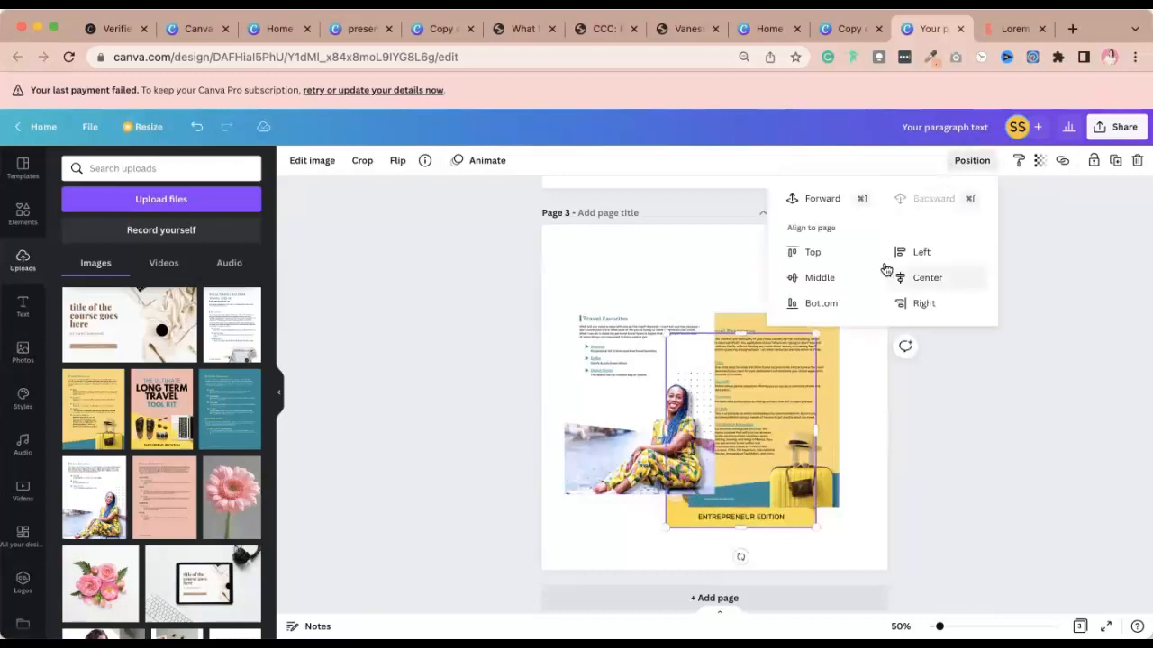
click(818, 202)
click(995, 387)
drag(706, 405, 680, 406)
drag(614, 330, 627, 348)
drag(823, 332, 840, 332)
Rotate the white Travel Favorites page a few degrees counterclockwise so it fans out behind the cover.
click(648, 322)
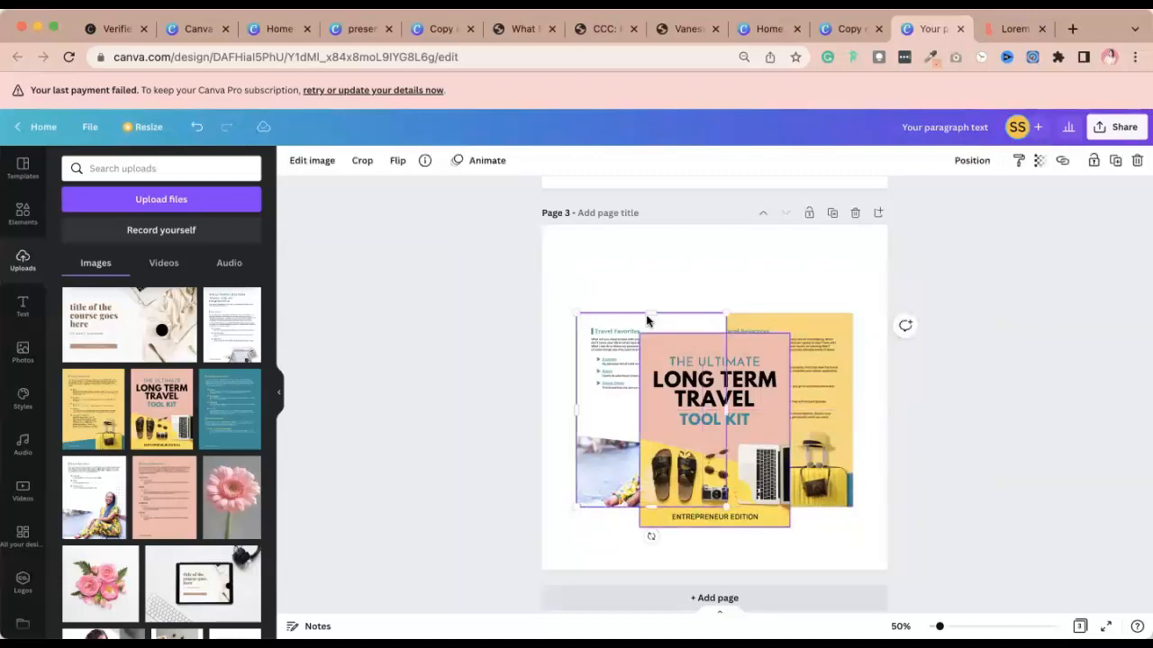
click(577, 277)
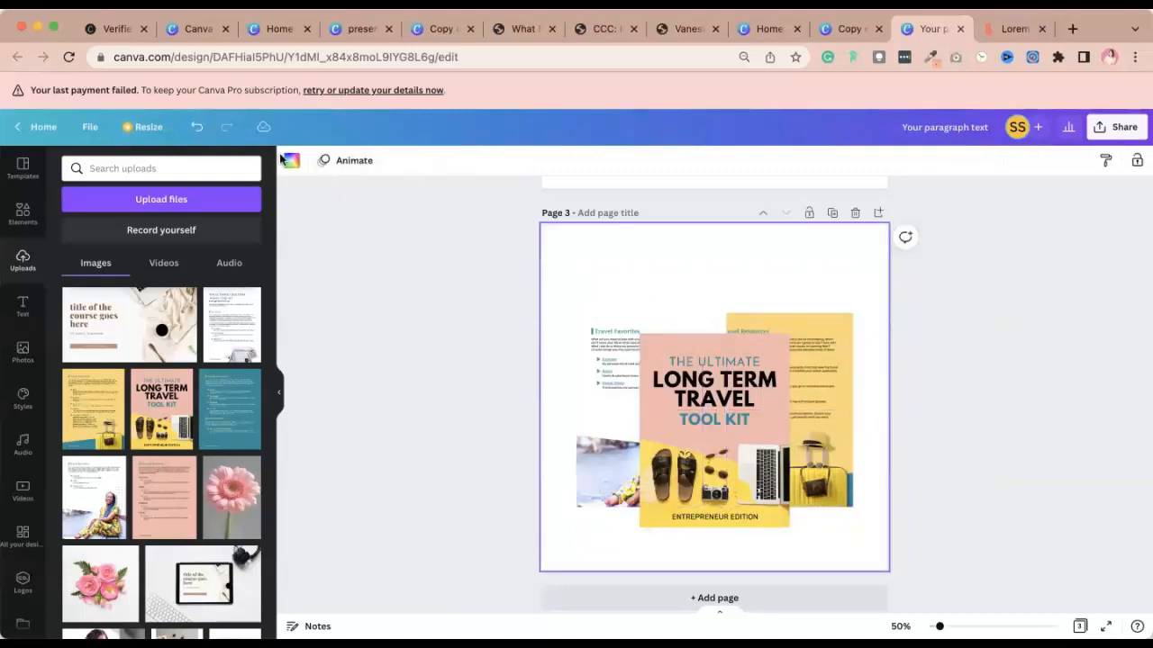
click(587, 354)
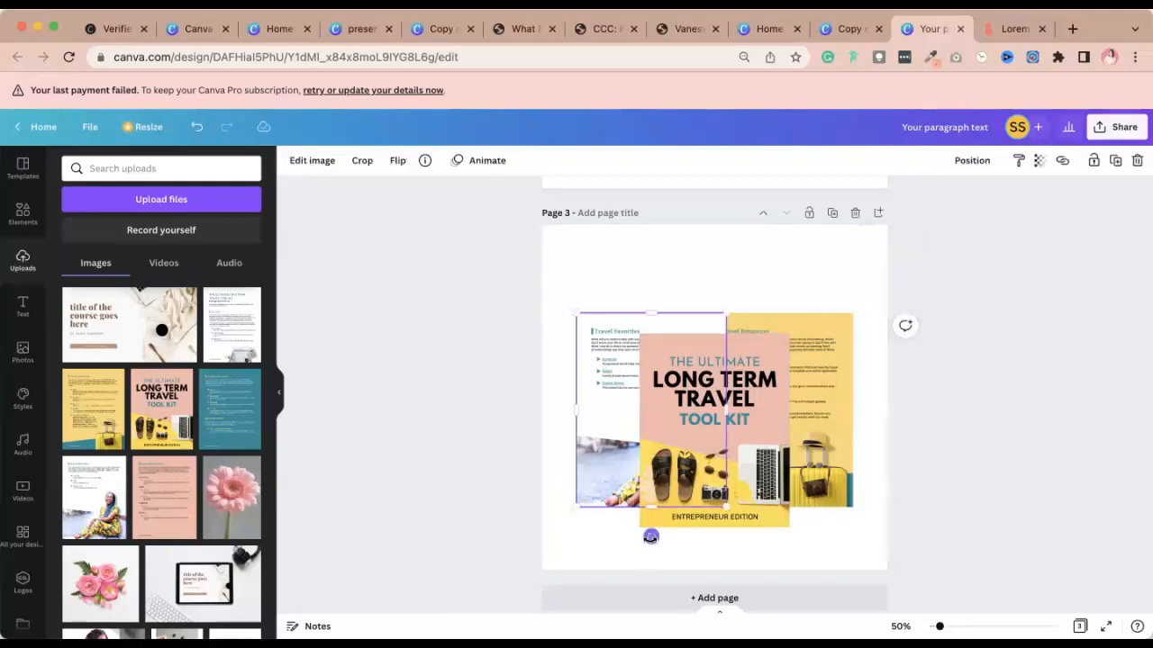
drag(650, 537, 652, 543)
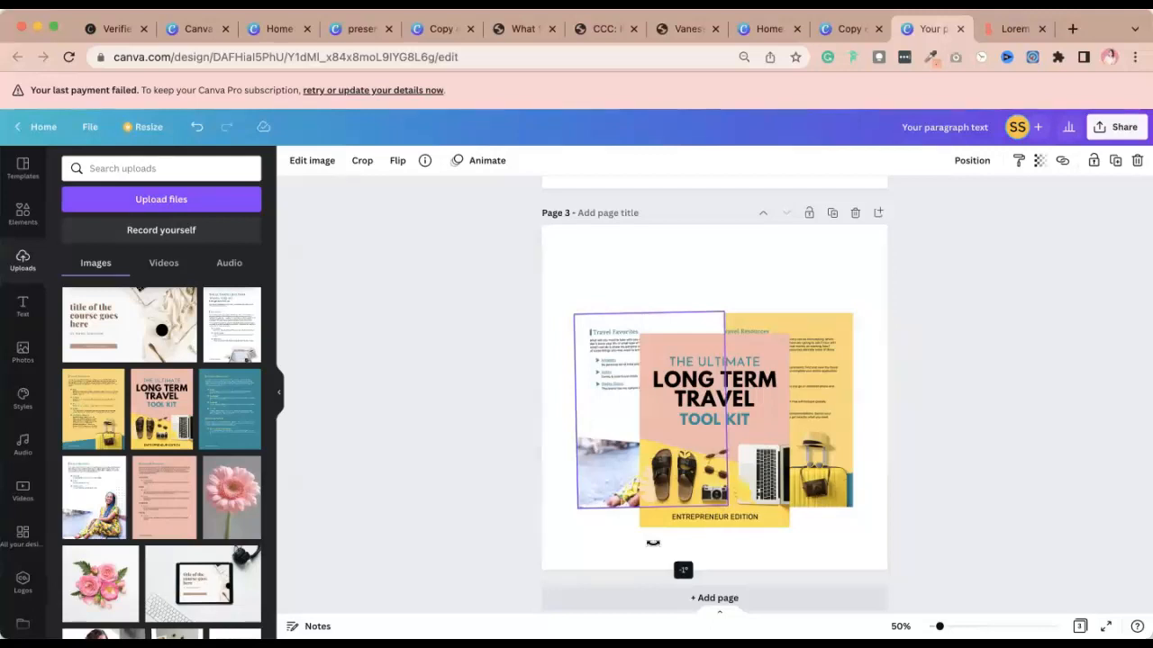
drag(653, 541, 661, 540)
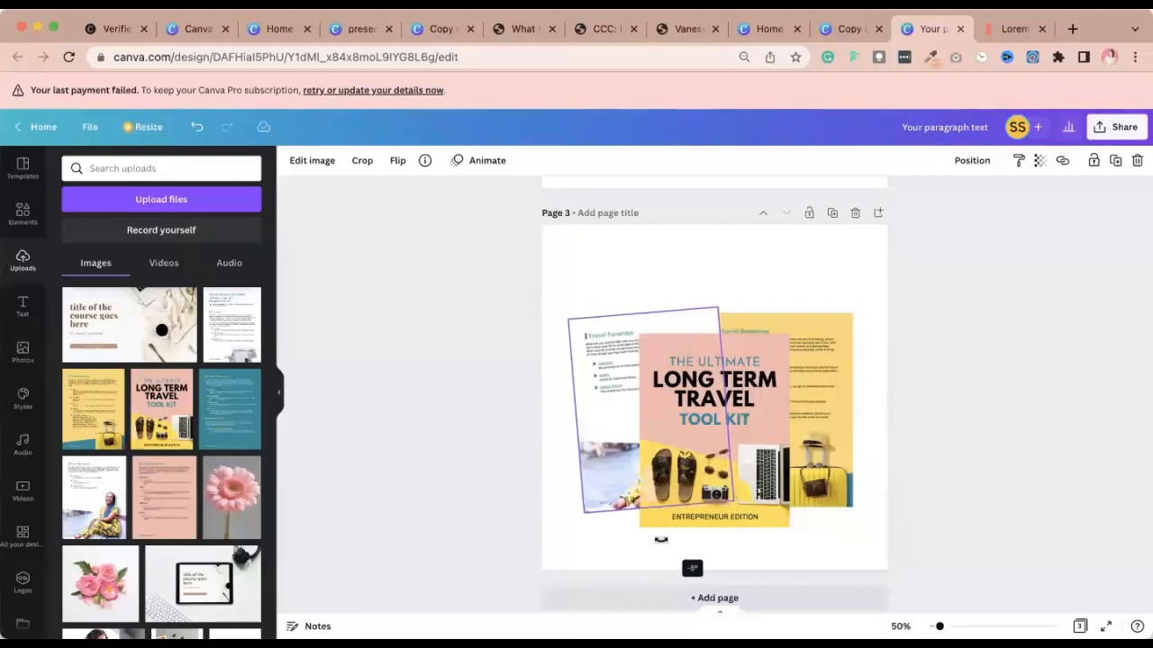
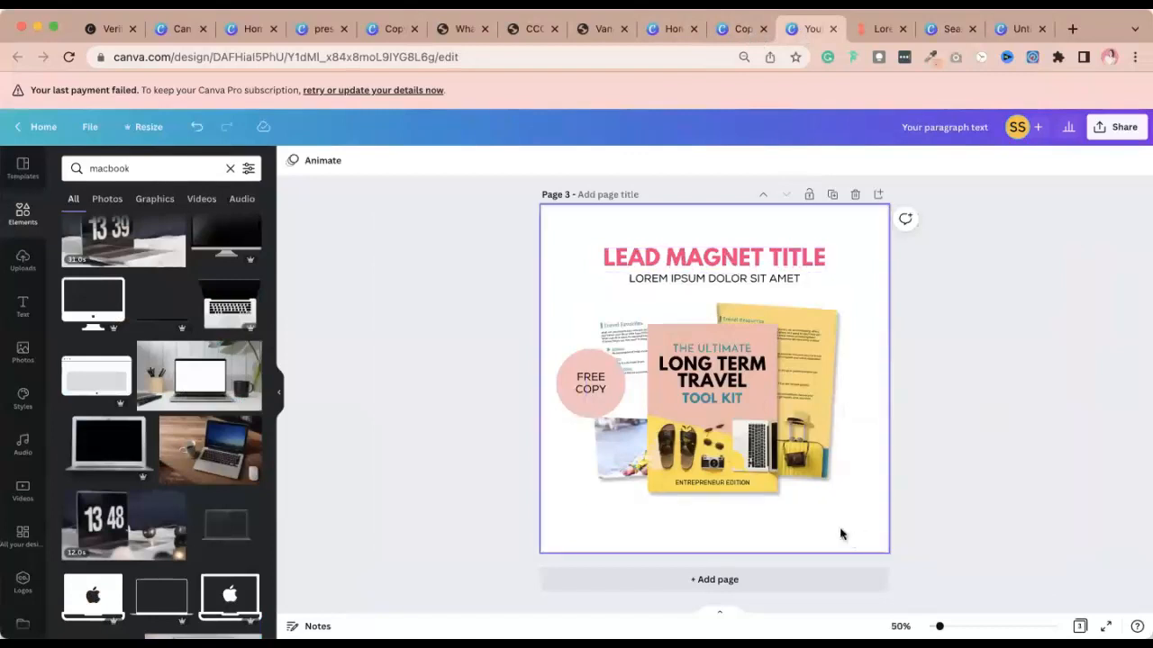
Browse the preset sizes available for resizing the design, such as Presentation (16:9) and Facebook Cover.
click(149, 128)
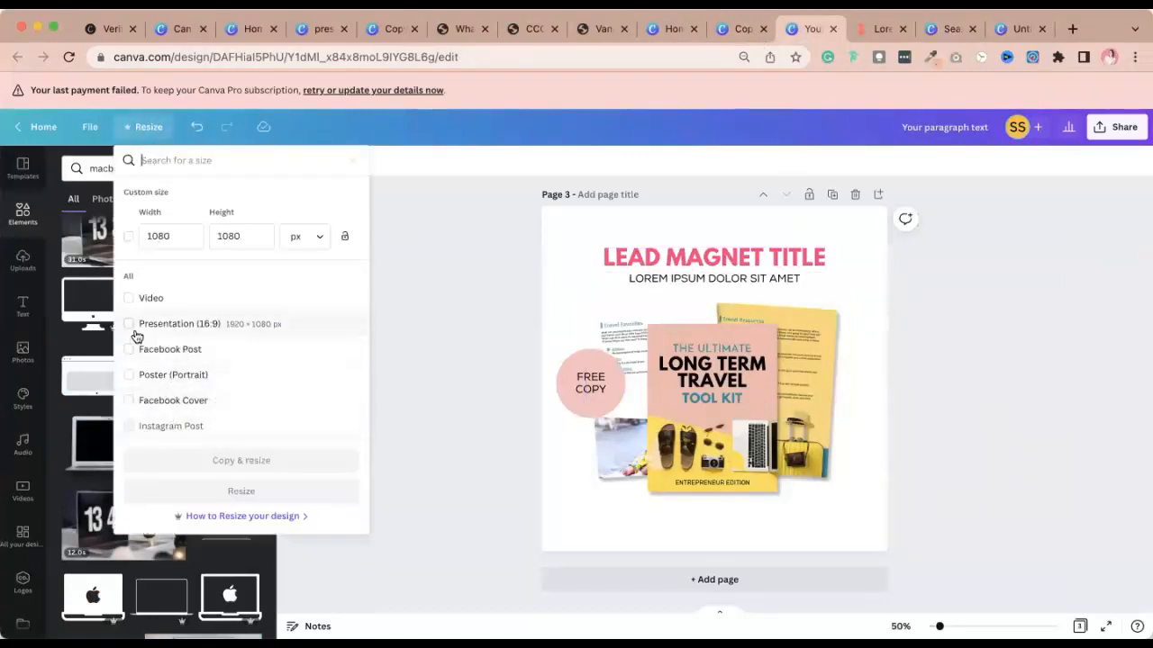
scroll(186, 398, down, 5)
scroll(186, 314, up, 5)
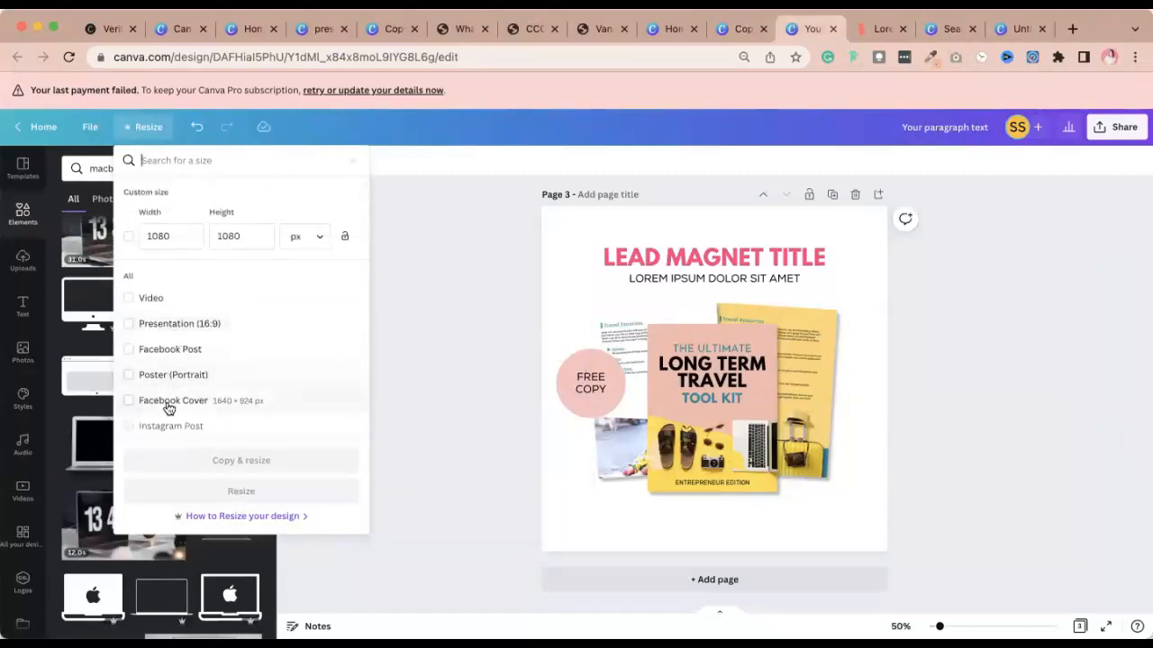
scroll(169, 401, down, 2)
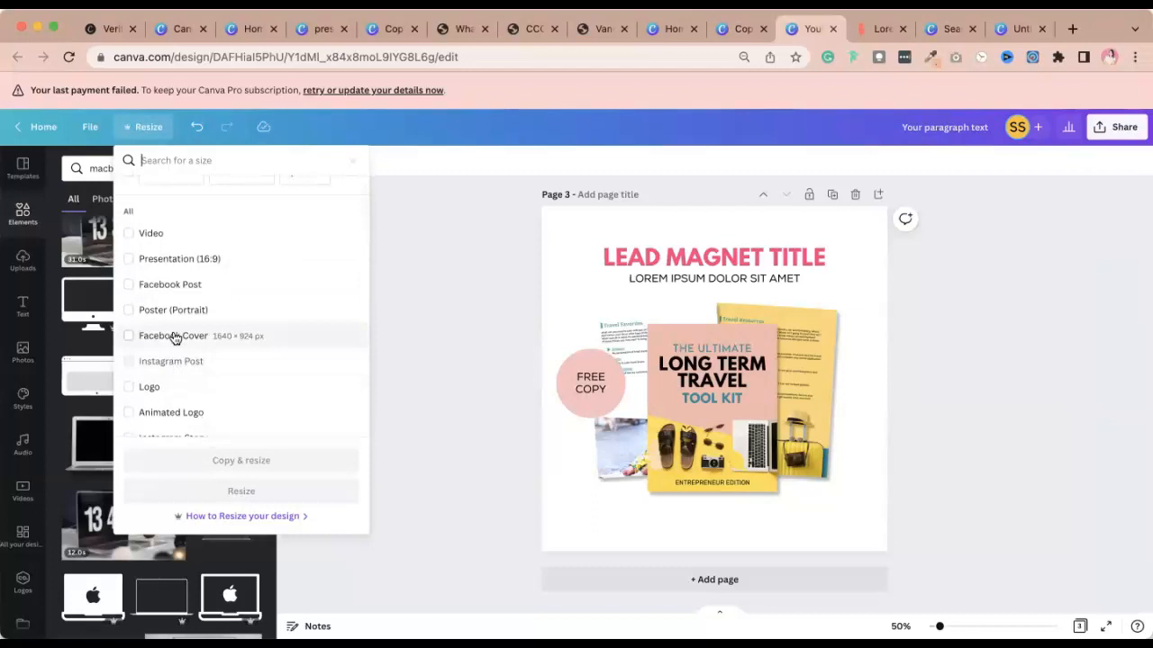
scroll(175, 337, up, 2)
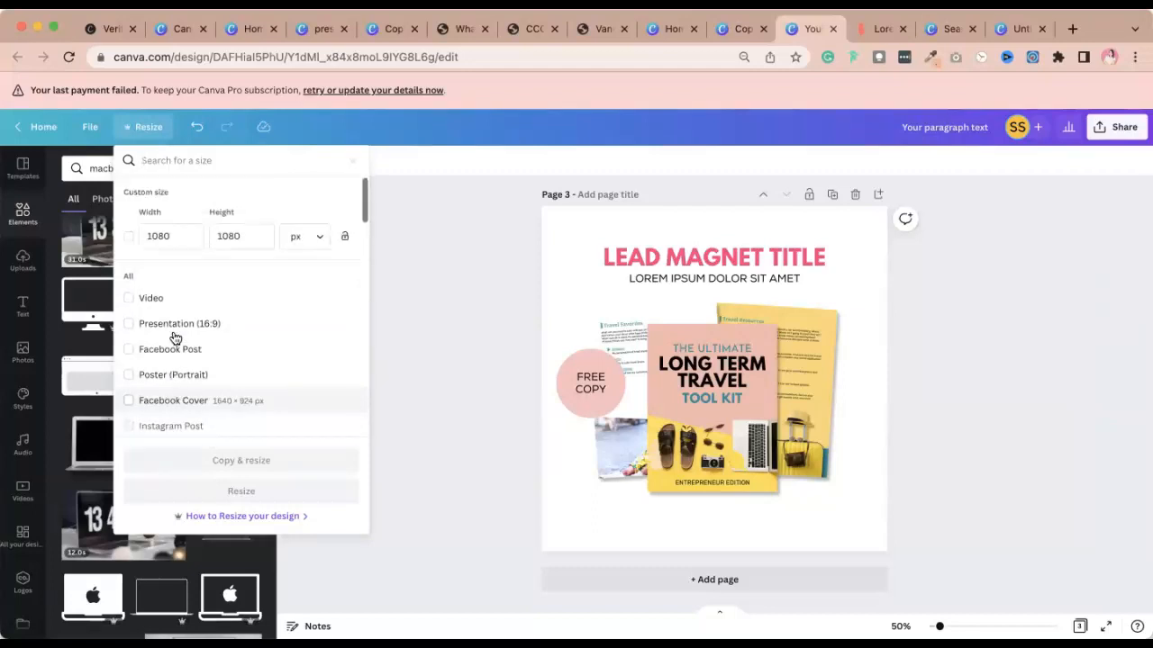
Copy the grouped workbook pages from page 3 into the blank Medium Banner (US) (Landscape) design.
click(1009, 30)
click(761, 300)
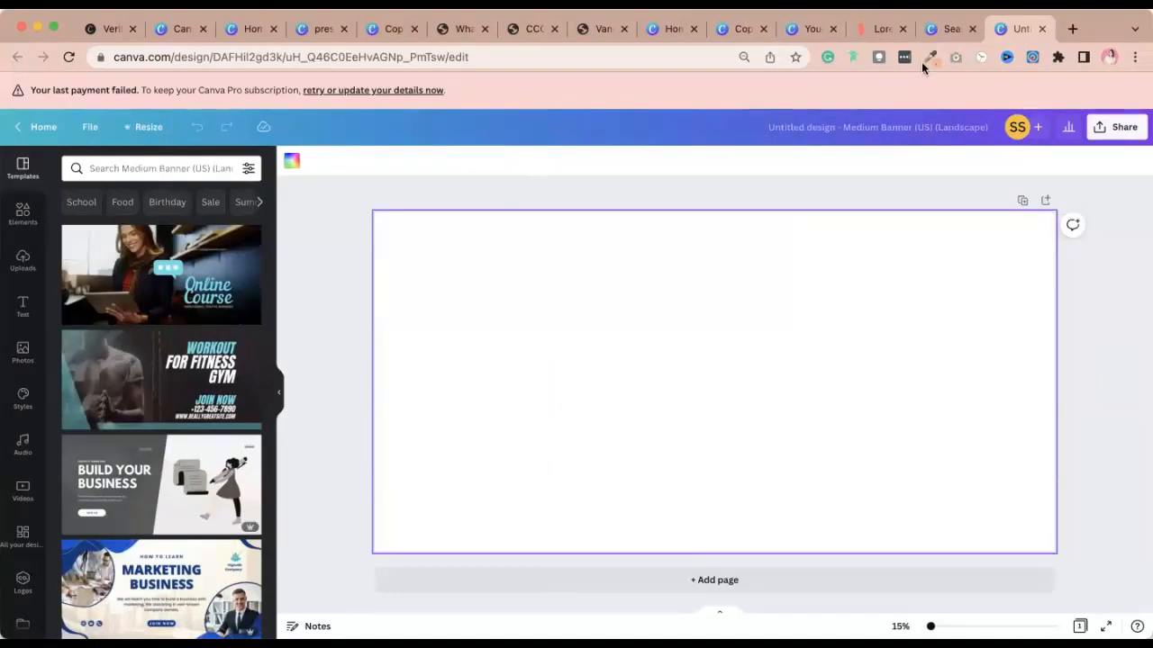
click(737, 29)
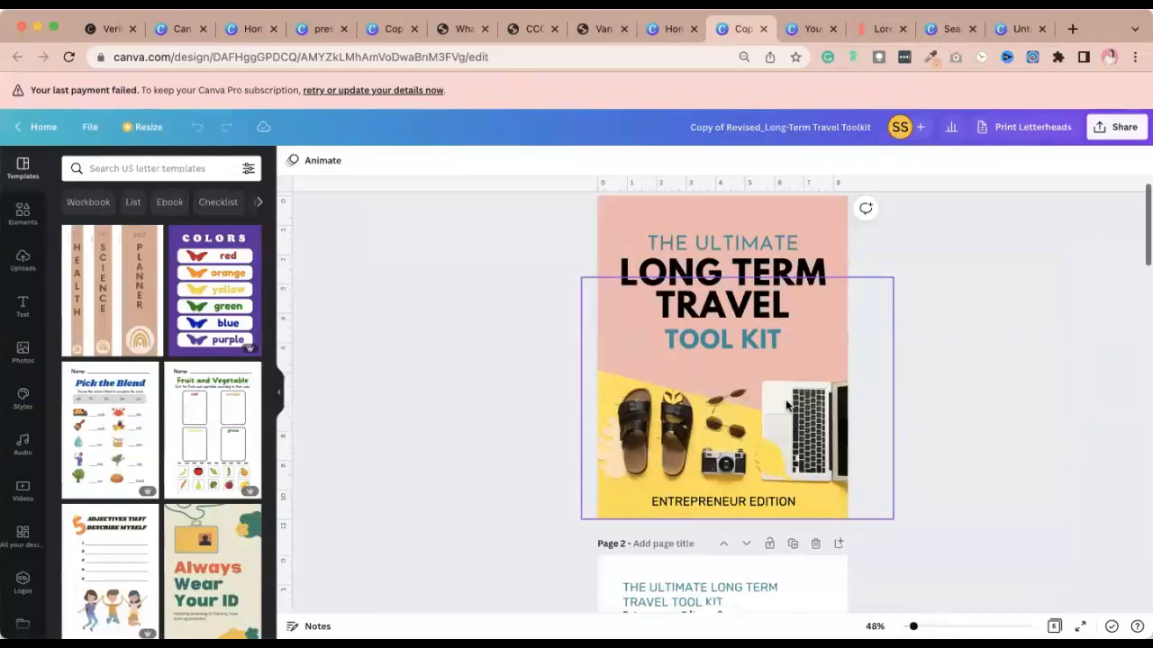
click(810, 29)
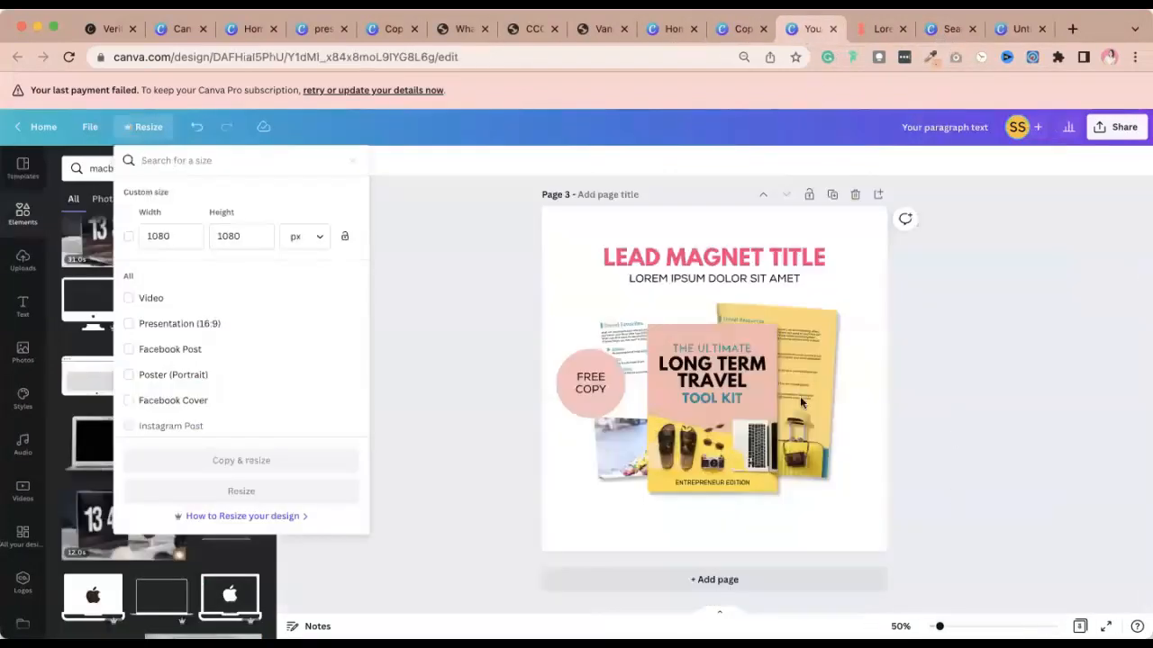
click(827, 410)
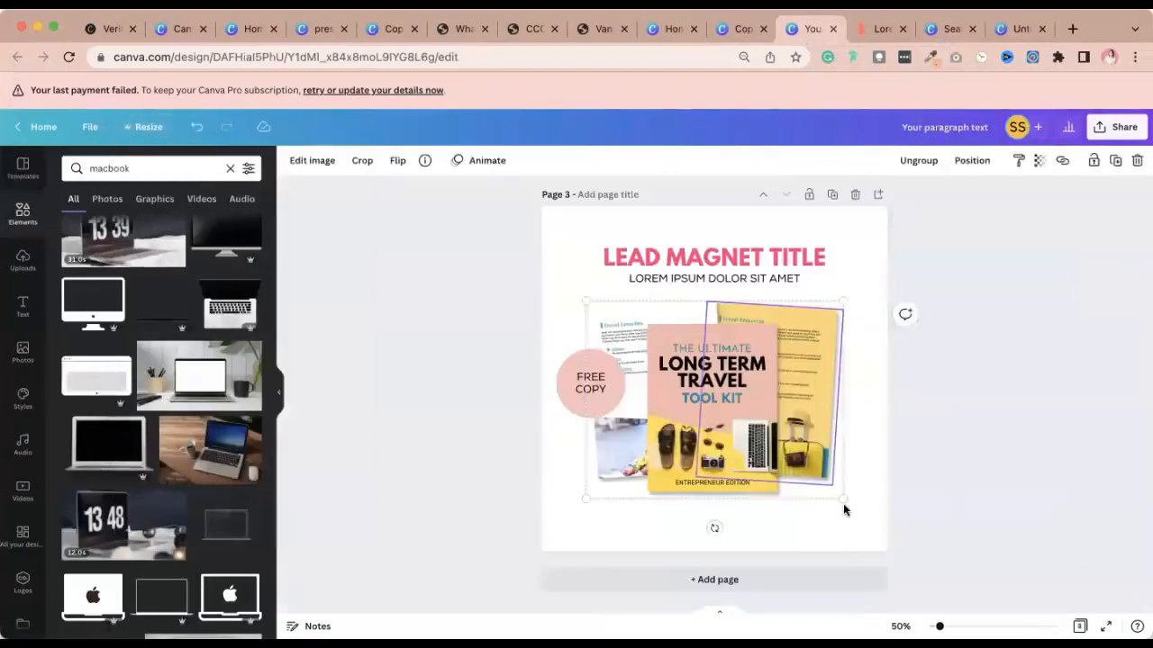
click(802, 494)
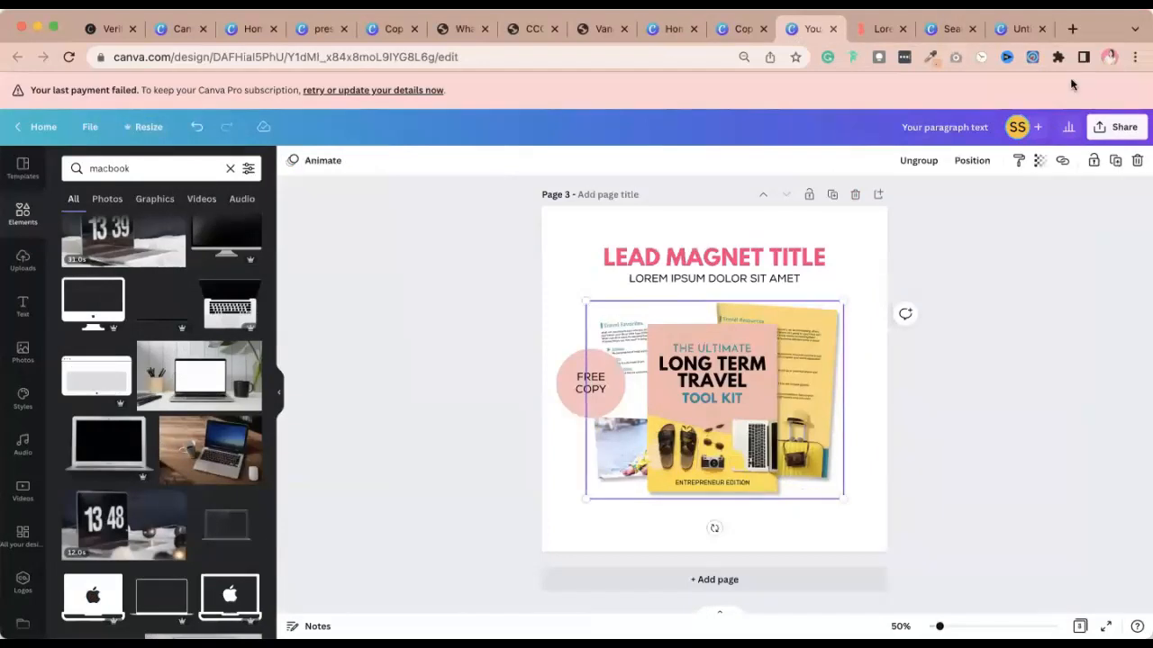
click(1014, 33)
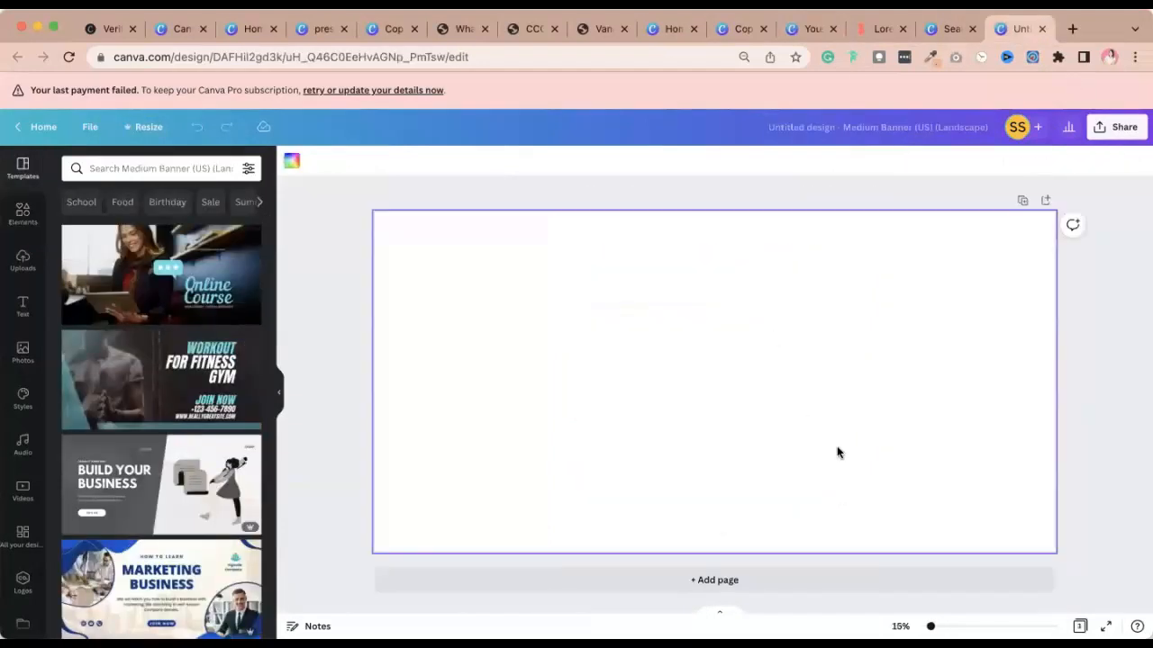
key(ctrl+v)
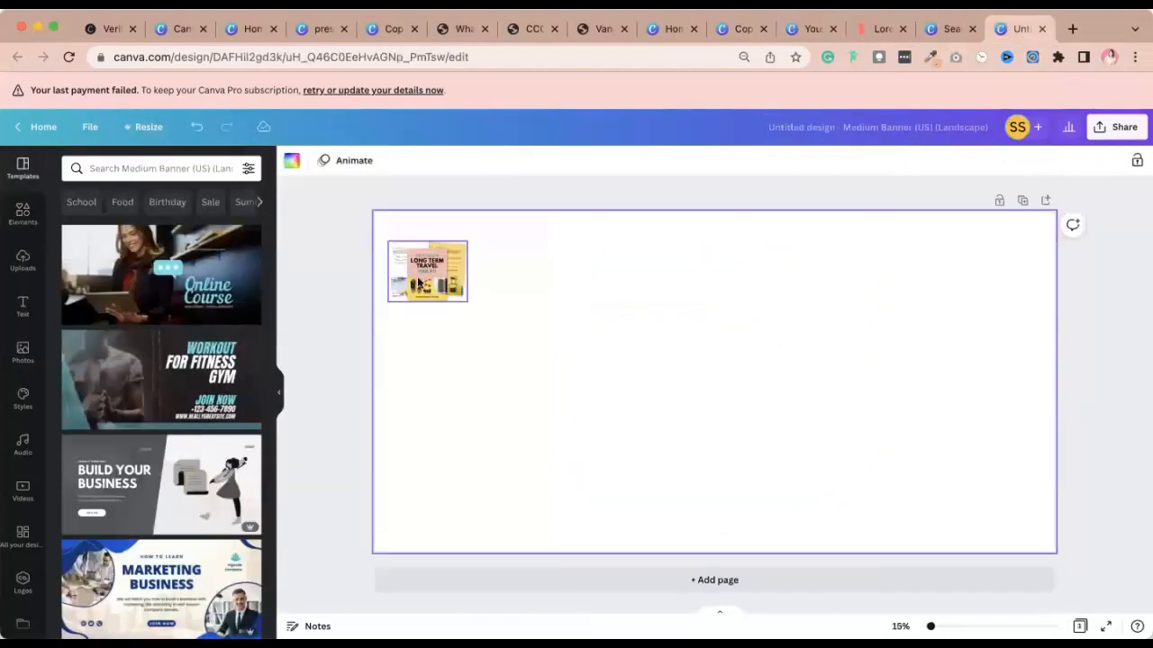
Enlarge the workbook pages group and place it vertically centered on the left side of the banner.
click(419, 284)
drag(469, 301, 645, 444)
drag(523, 356, 532, 396)
click(869, 430)
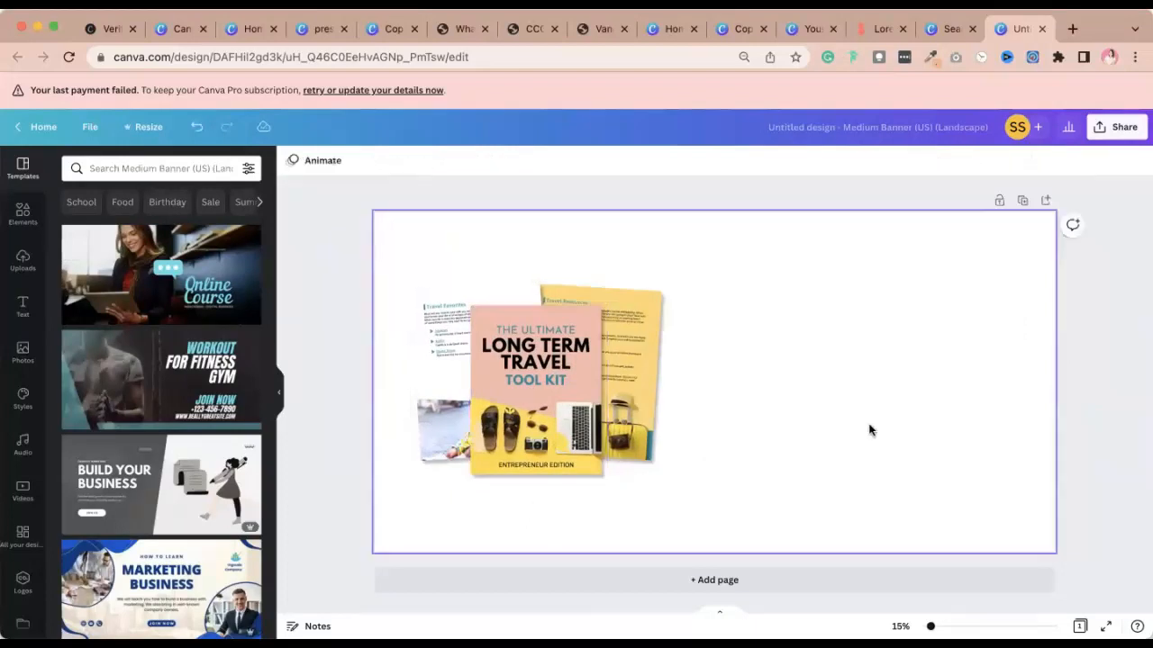
click(664, 469)
drag(667, 483, 683, 487)
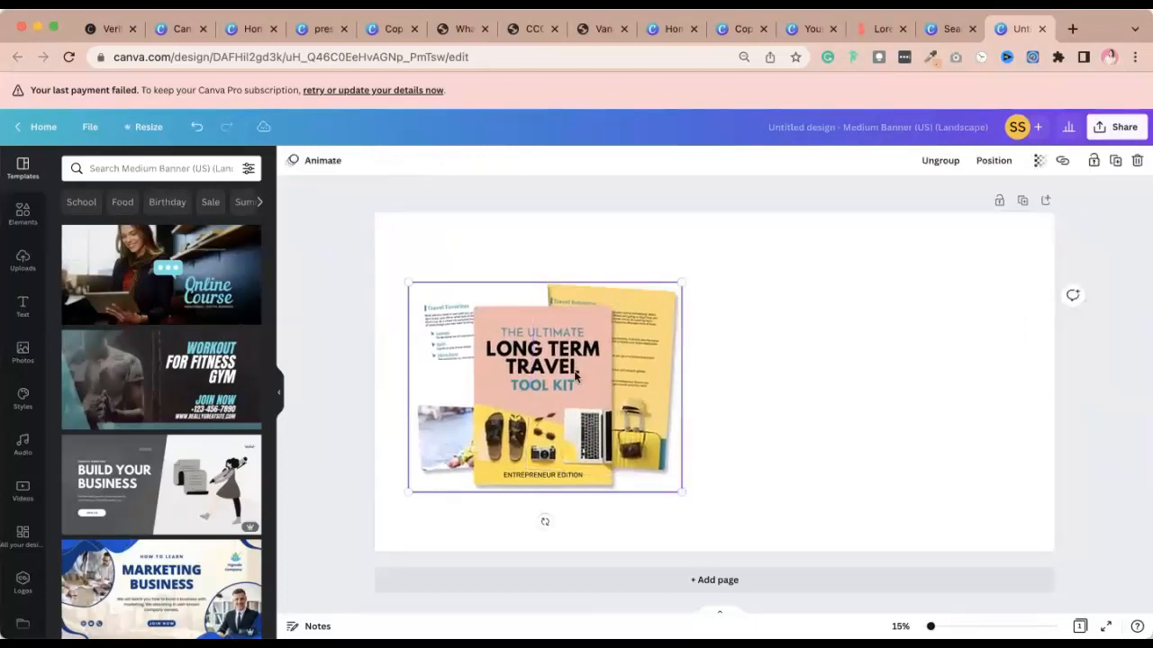
click(818, 400)
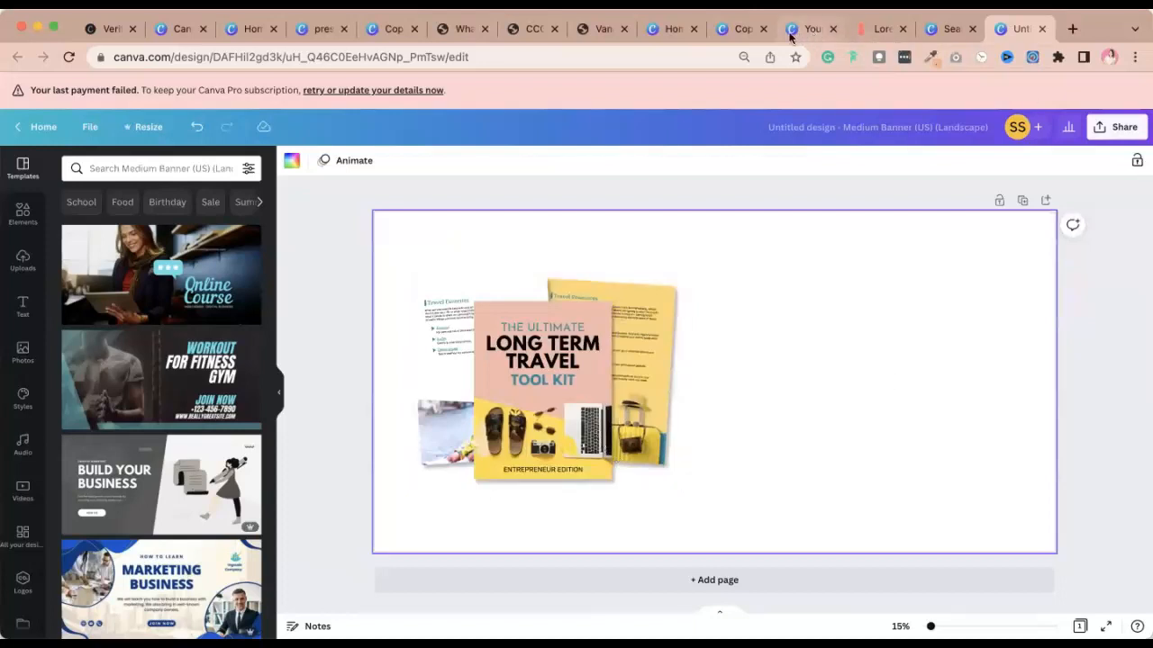
Copy the LEAD MAGNET TITLE heading, its subtitle and the DOWNLOAD button from page 1 of the lead magnet design into the banner.
click(675, 29)
click(738, 29)
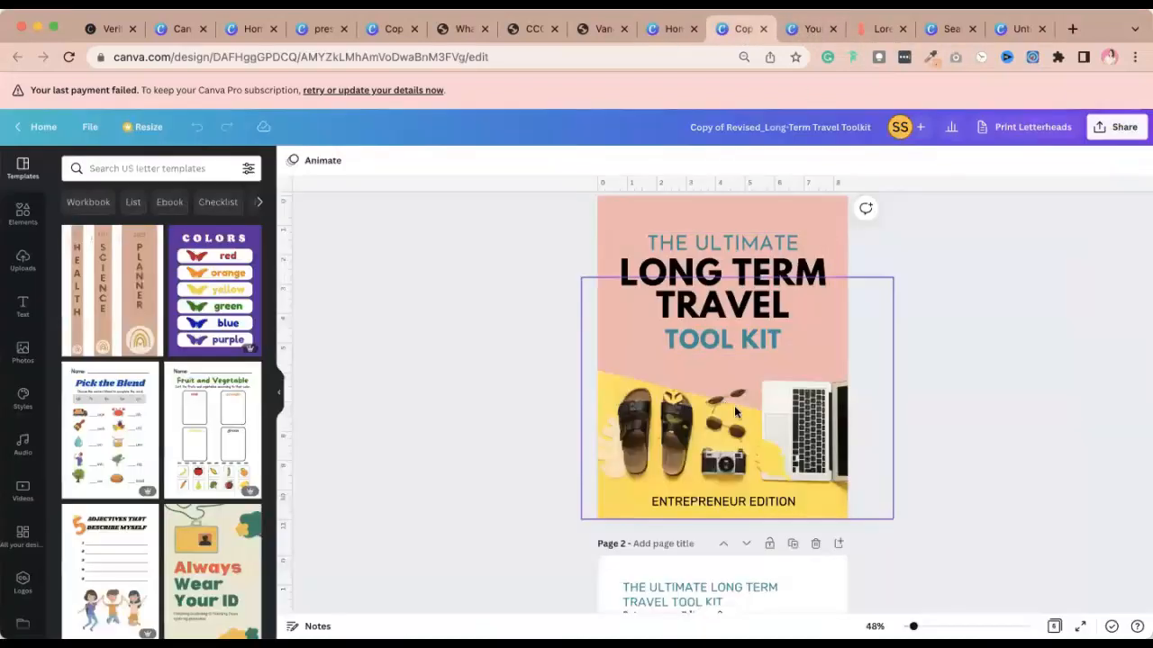
click(804, 31)
click(1022, 31)
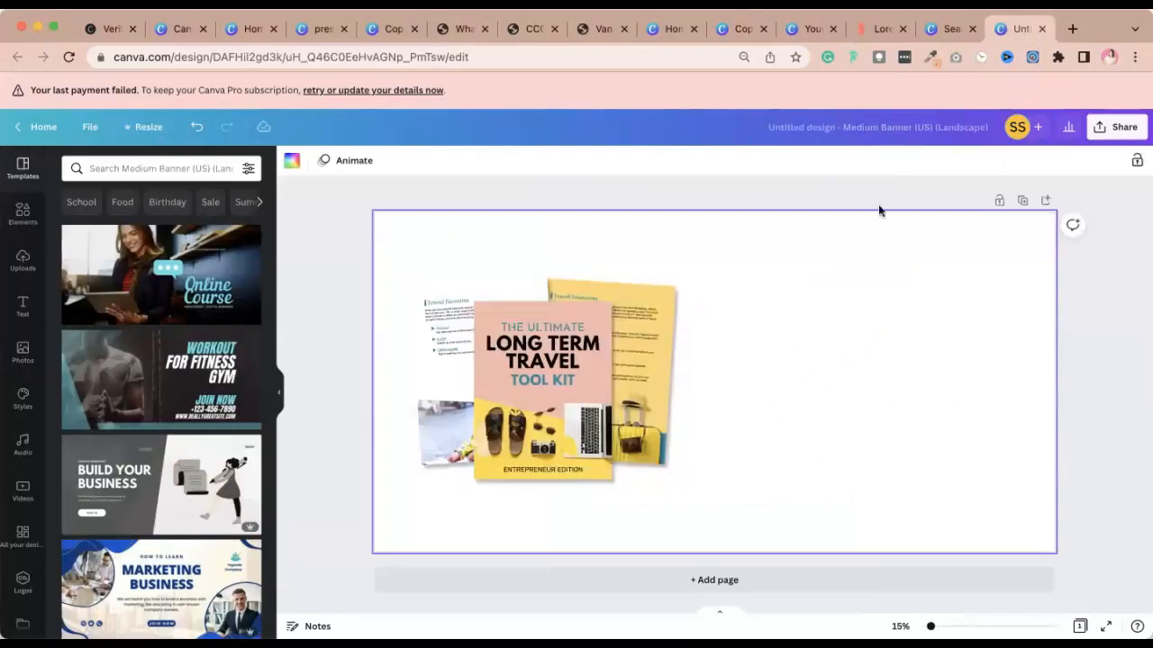
click(813, 29)
scroll(762, 245, up, 10)
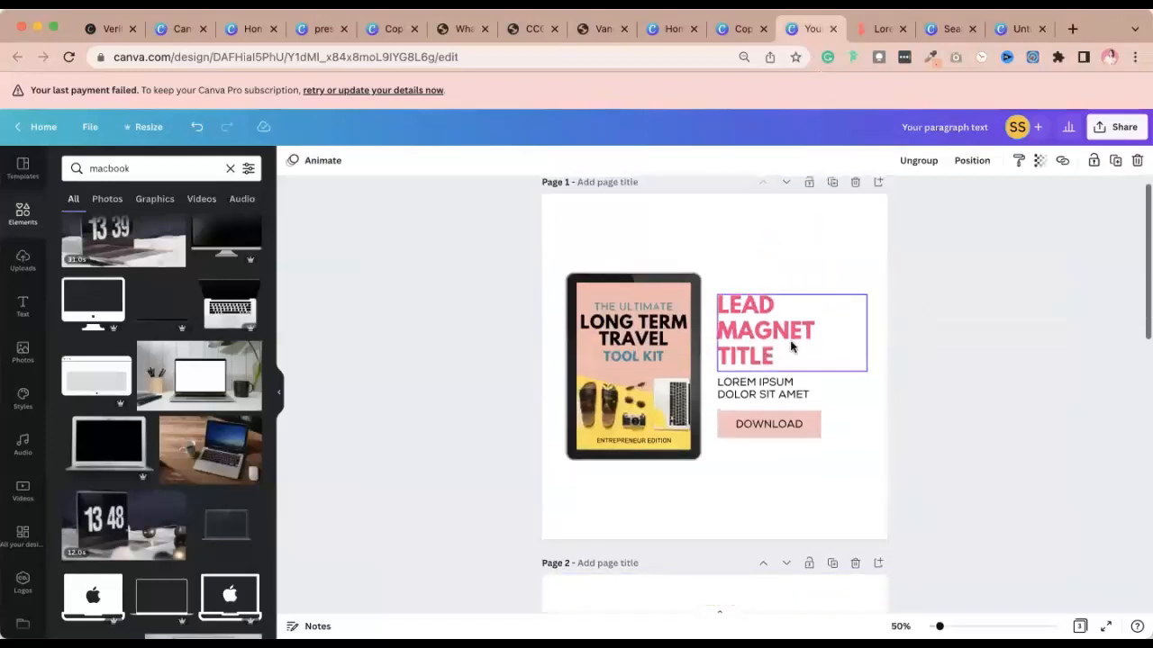
click(791, 341)
click(794, 383)
click(1045, 317)
drag(952, 312, 788, 463)
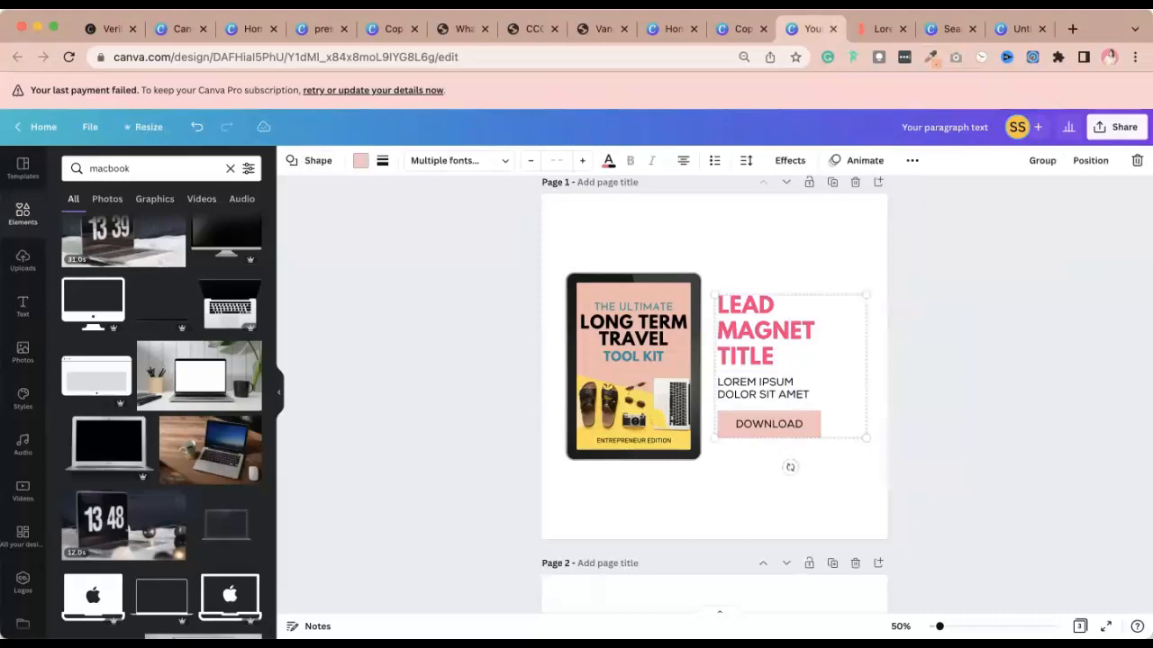
click(1031, 20)
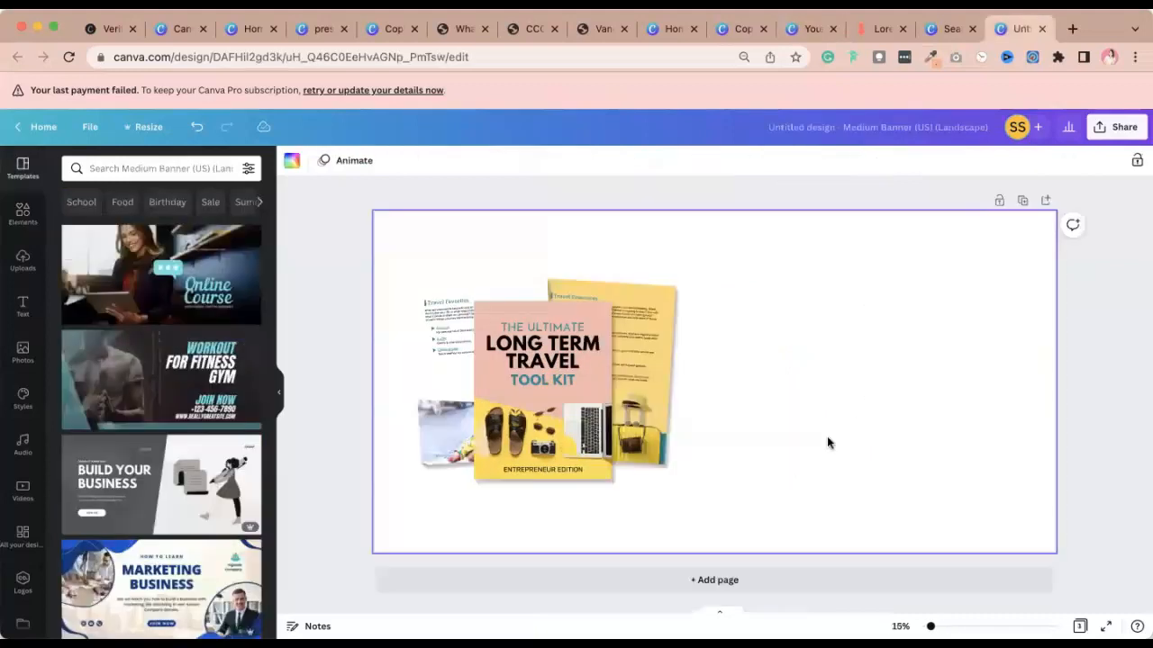
key(super+v)
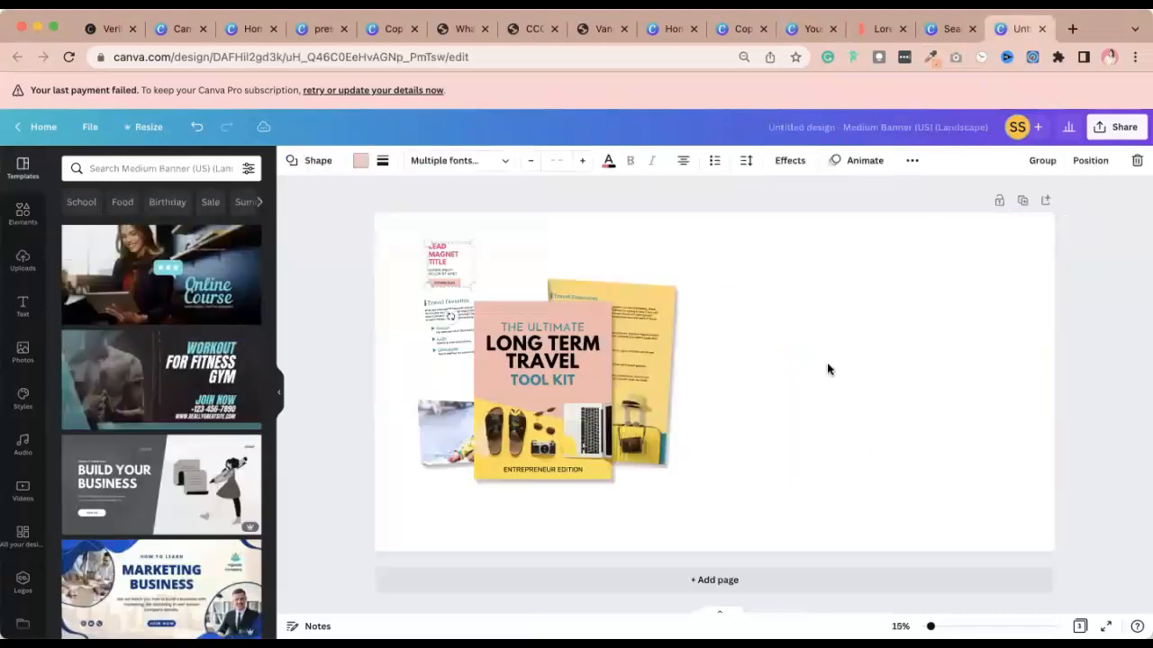
Enlarge the title, subtitle and DOWNLOAD button together and place them to the right of the workbook pages.
drag(474, 286, 667, 369)
drag(605, 298, 813, 332)
click(978, 411)
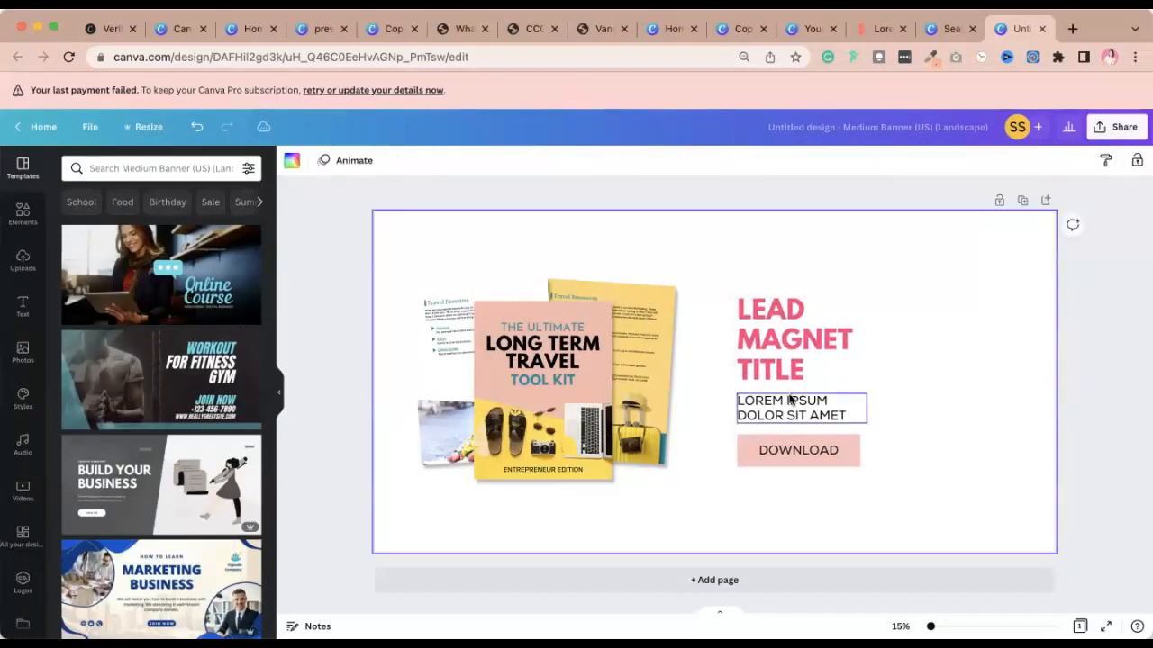
Try the online webinar layout from the join now design on an added second page, and delete that page.
click(782, 590)
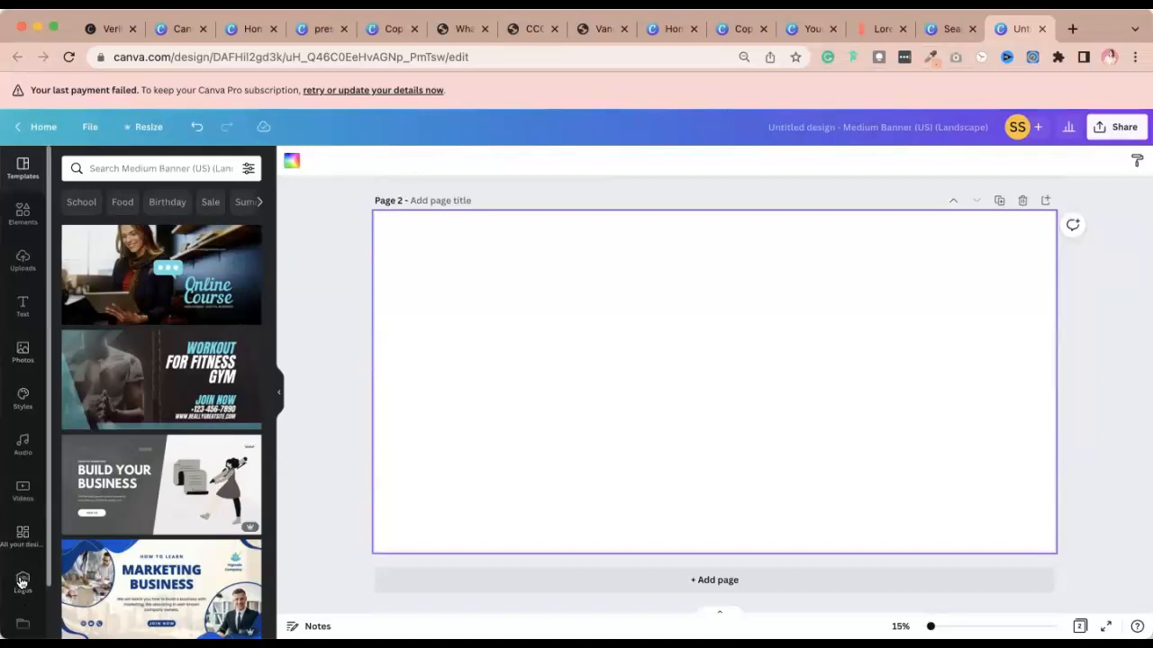
click(21, 539)
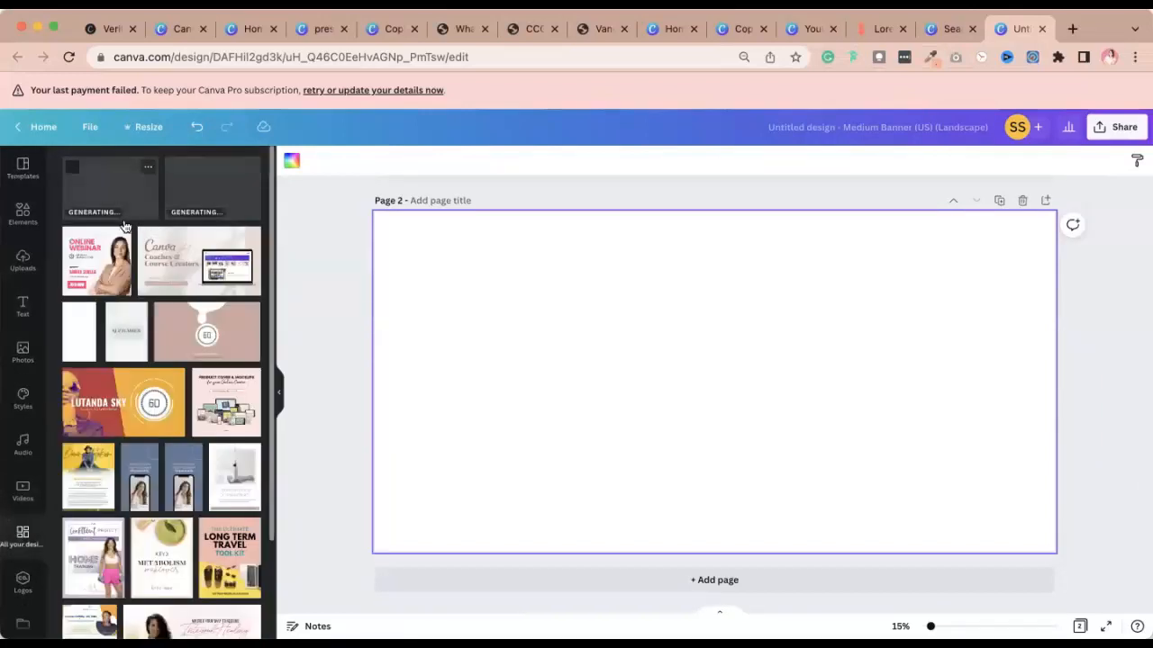
click(202, 199)
click(254, 167)
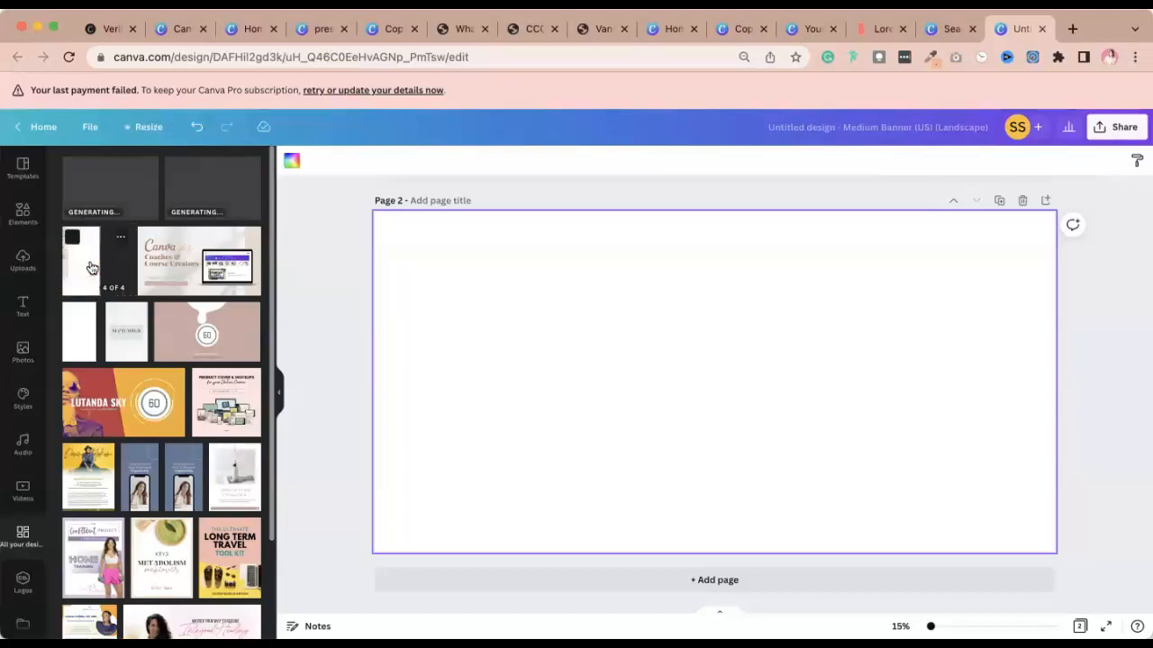
click(92, 267)
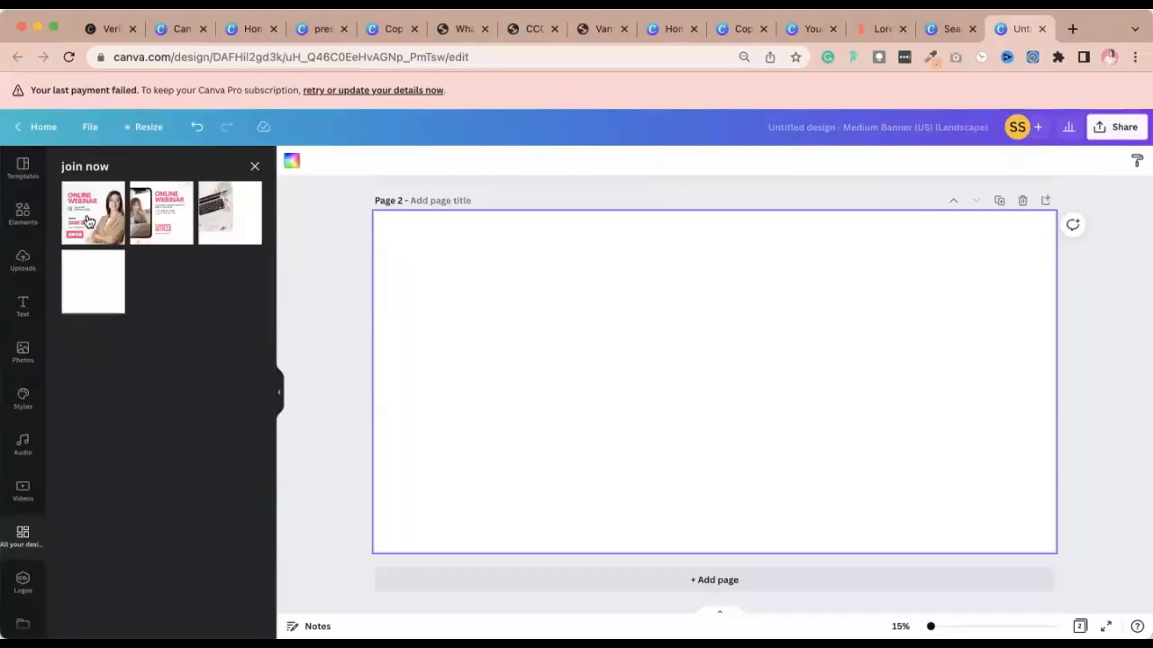
click(88, 221)
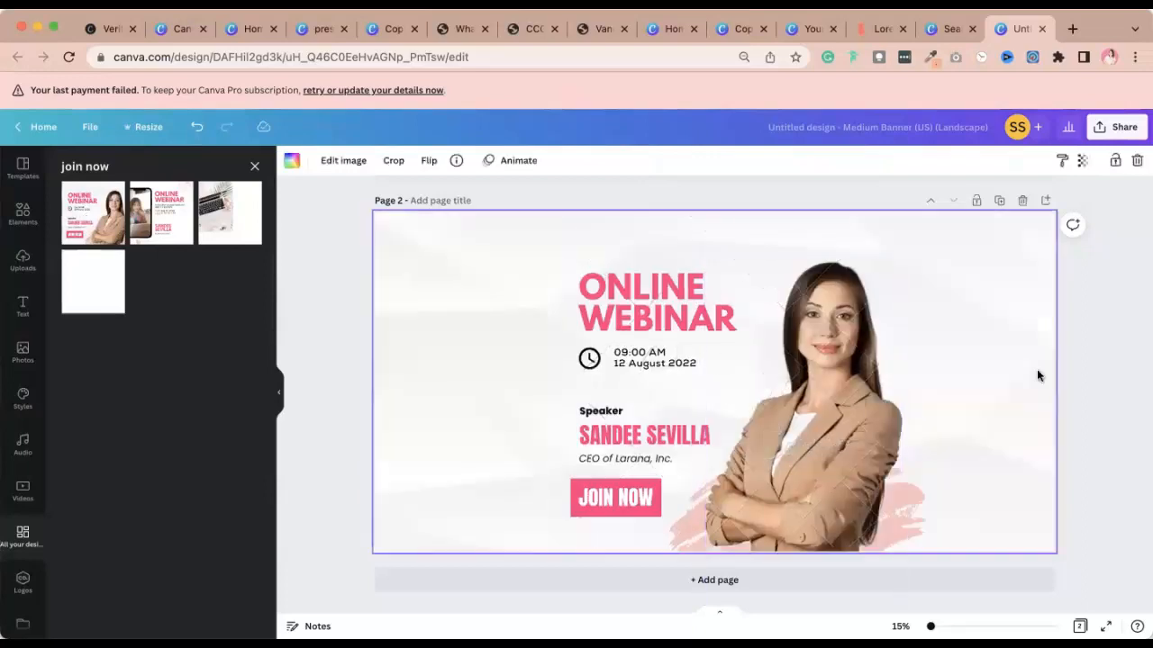
click(1079, 397)
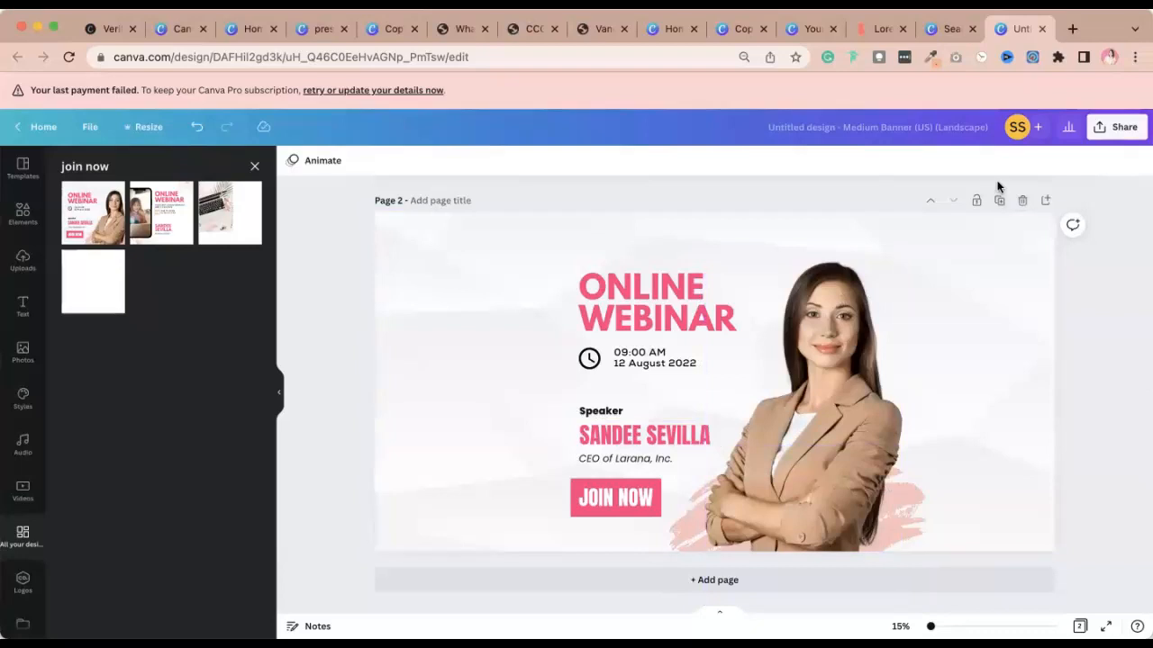
click(1023, 202)
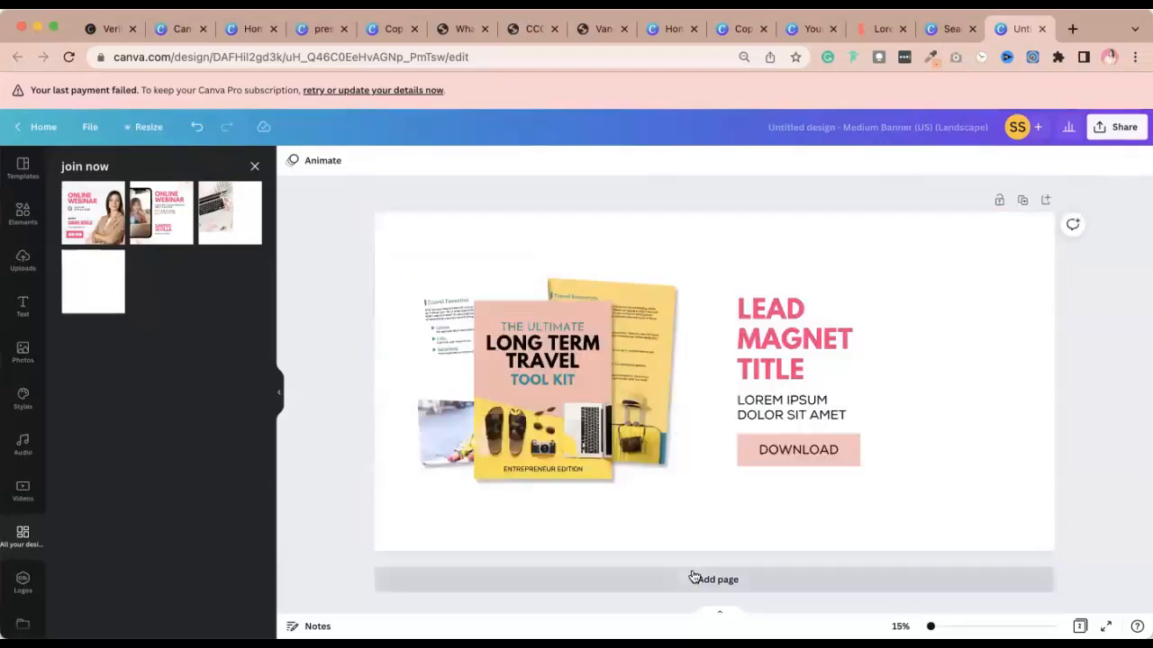
Add a second page and apply the pink LIFE COACH AND THERAPIST layout from the Copy of banners design.
click(695, 580)
click(253, 167)
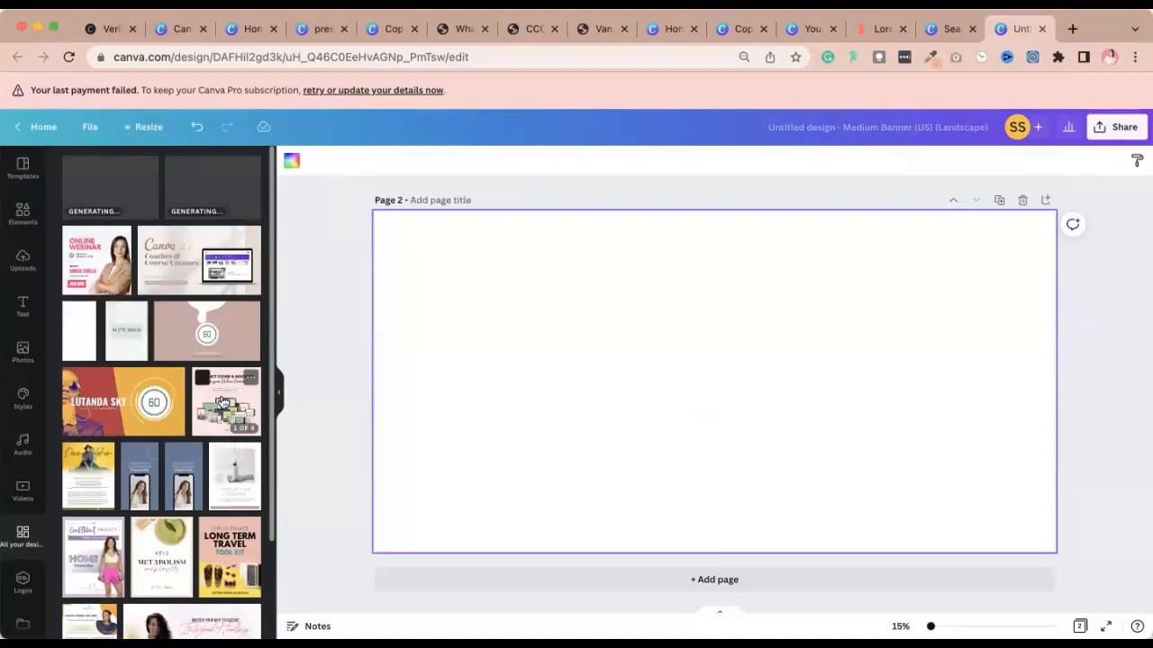
click(22, 167)
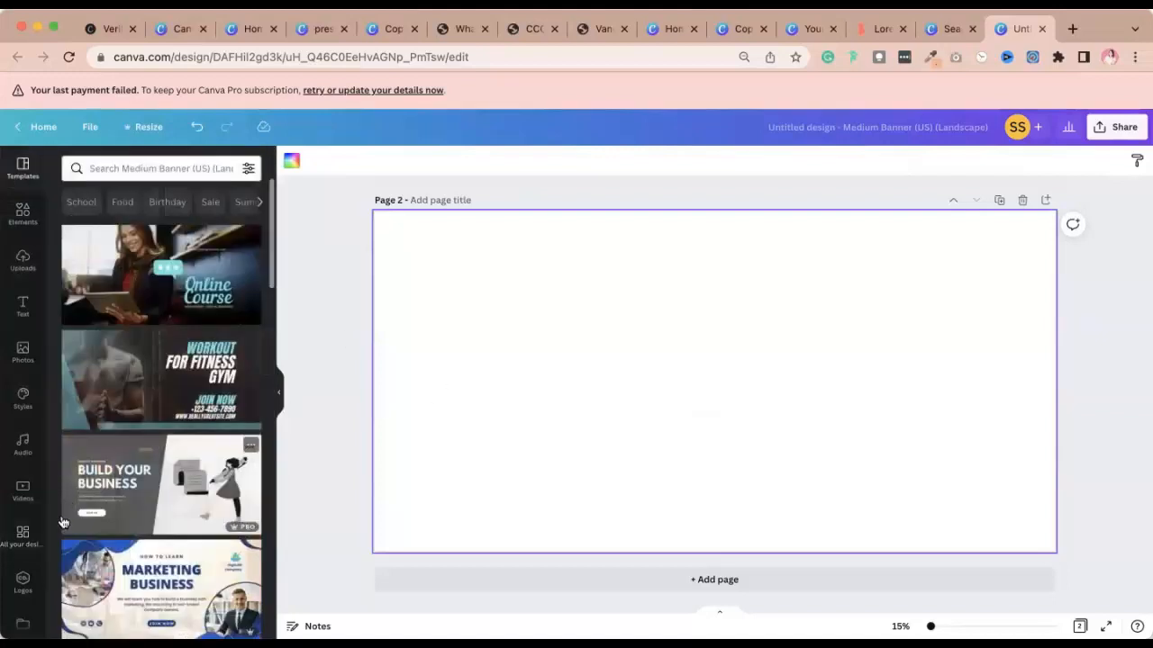
scroll(23, 545, down, 2)
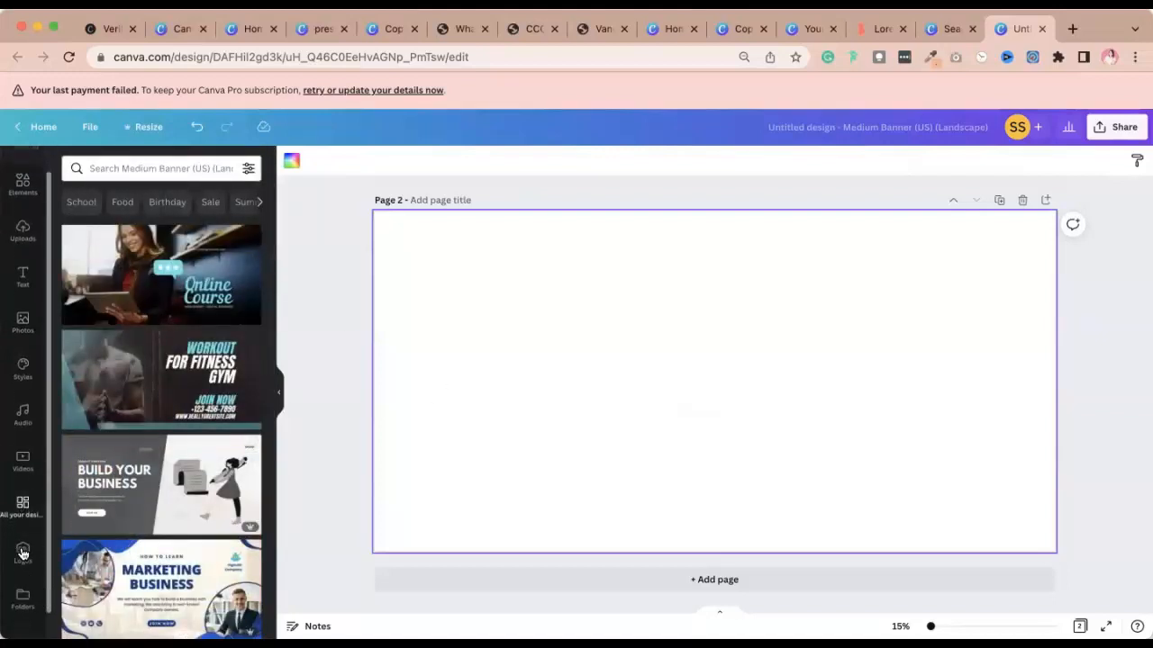
click(16, 500)
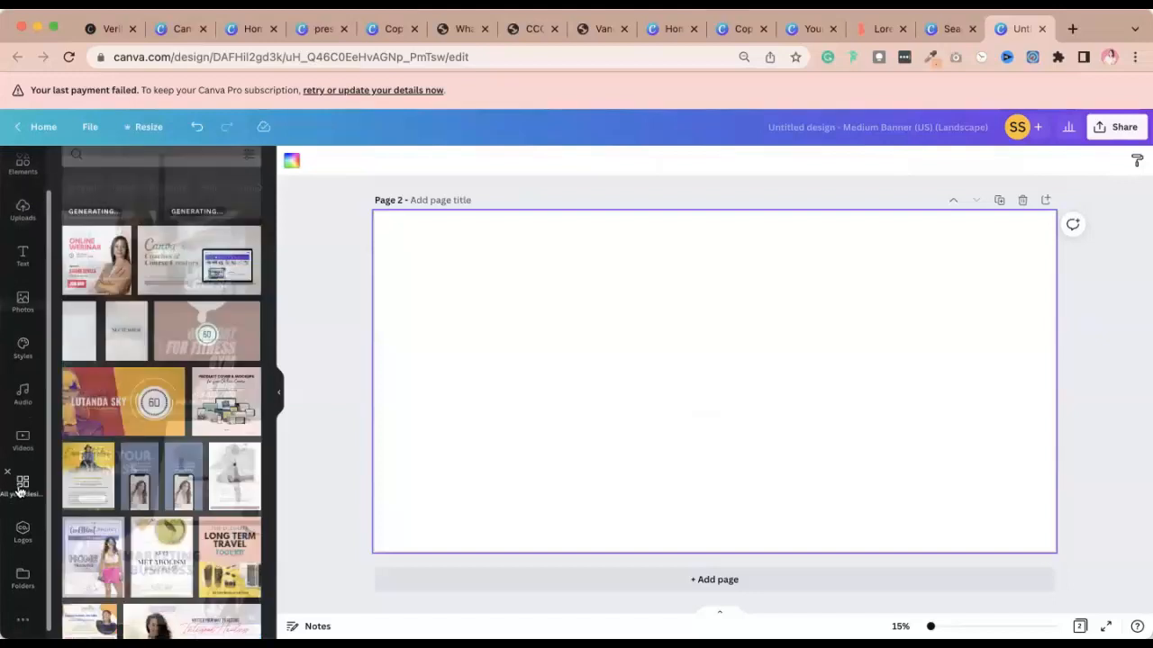
scroll(171, 468, down, 3)
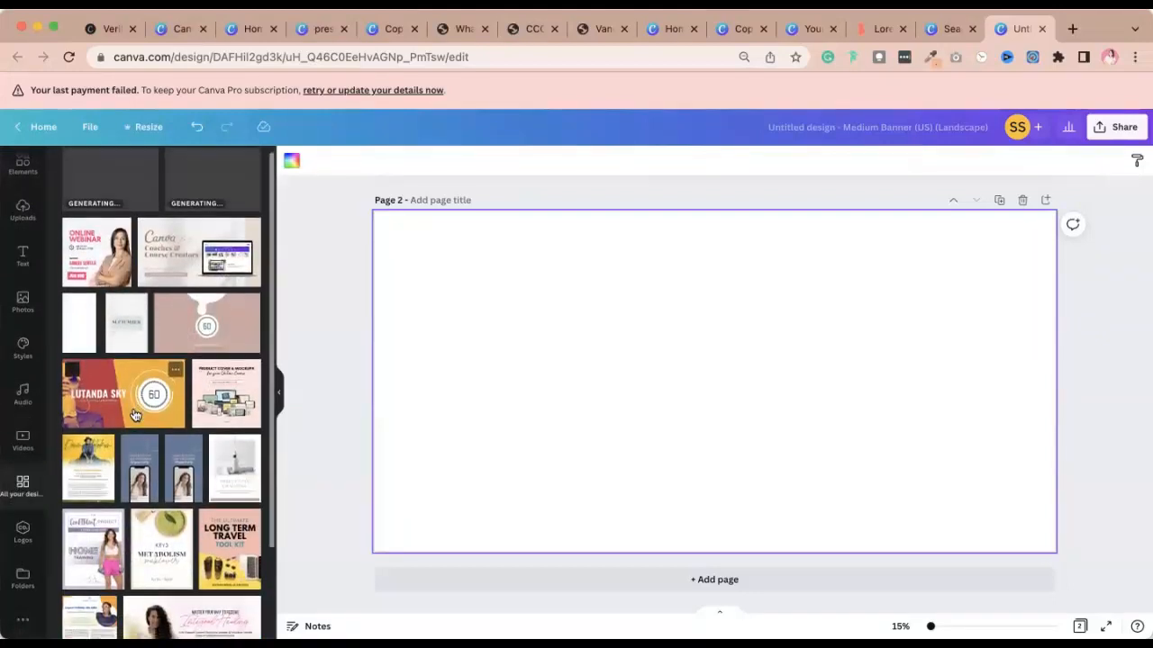
scroll(210, 526, down, 3)
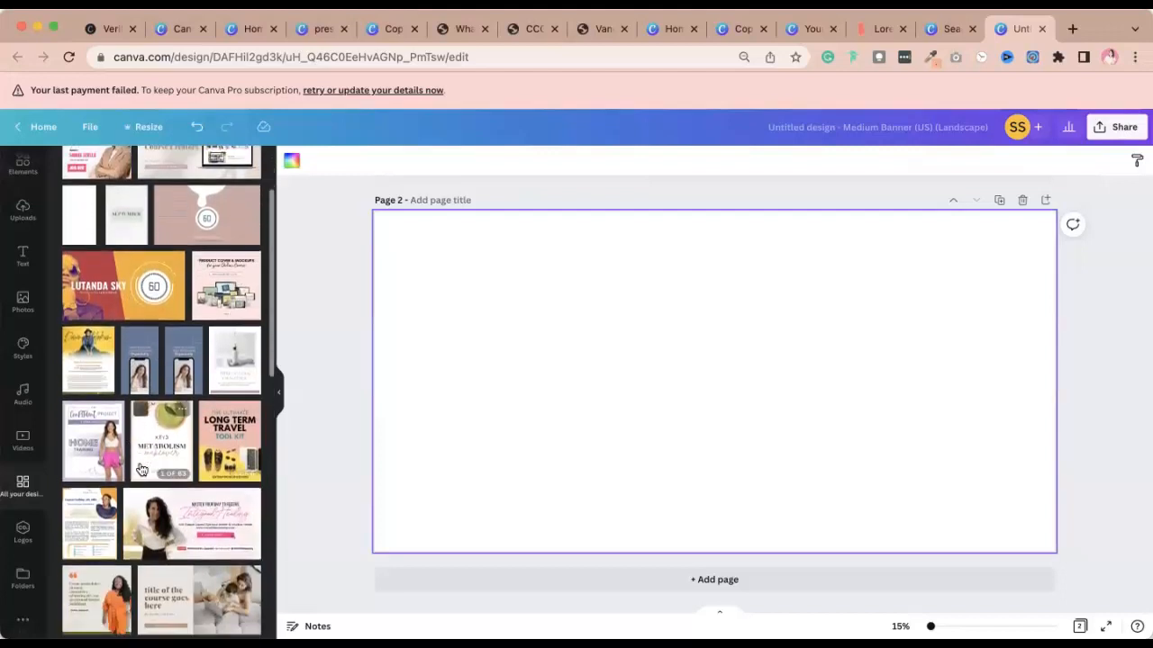
click(162, 465)
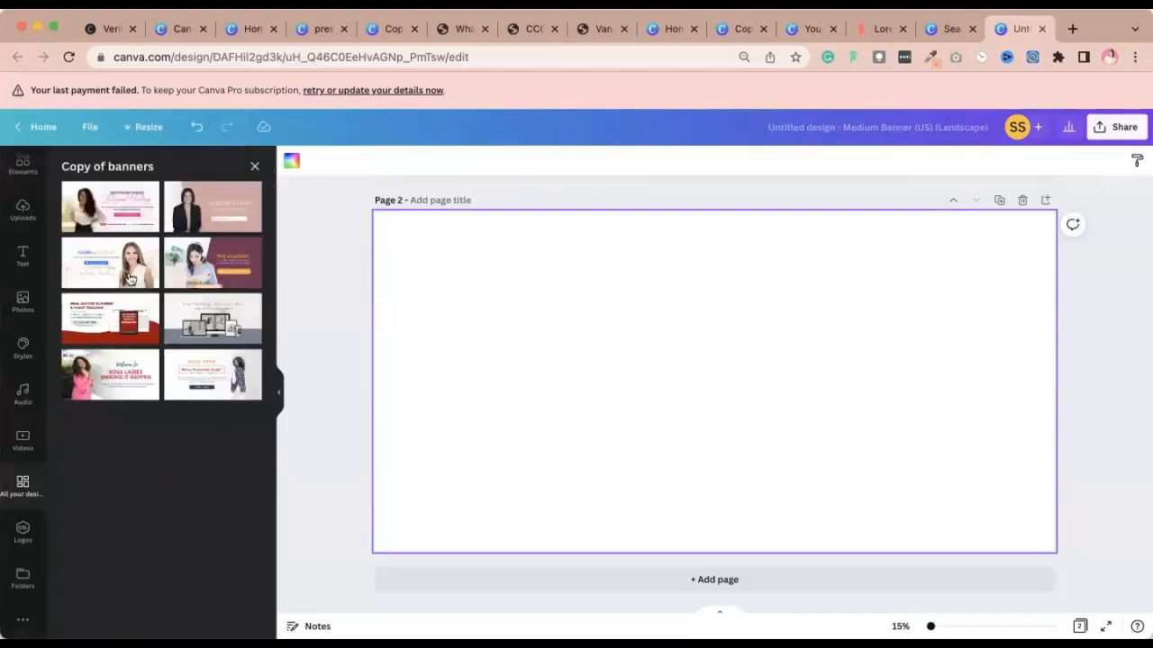
click(213, 208)
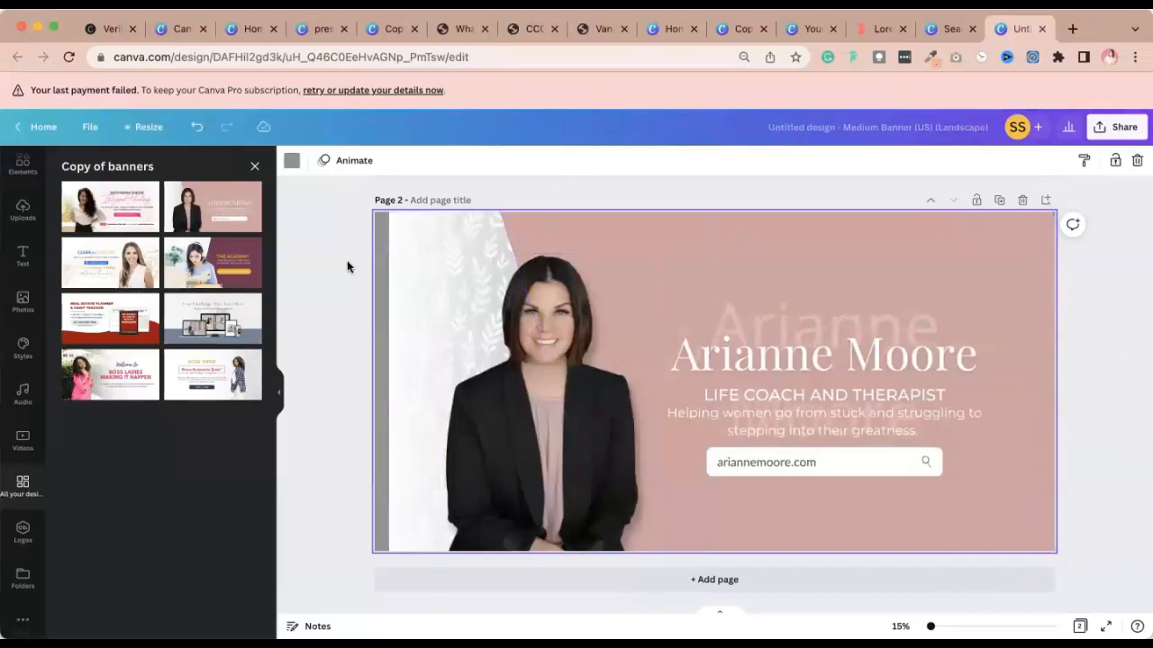
Extend the leaf-patterned background to page 2's left edge and delete the woman's photo.
drag(406, 252, 386, 250)
click(321, 254)
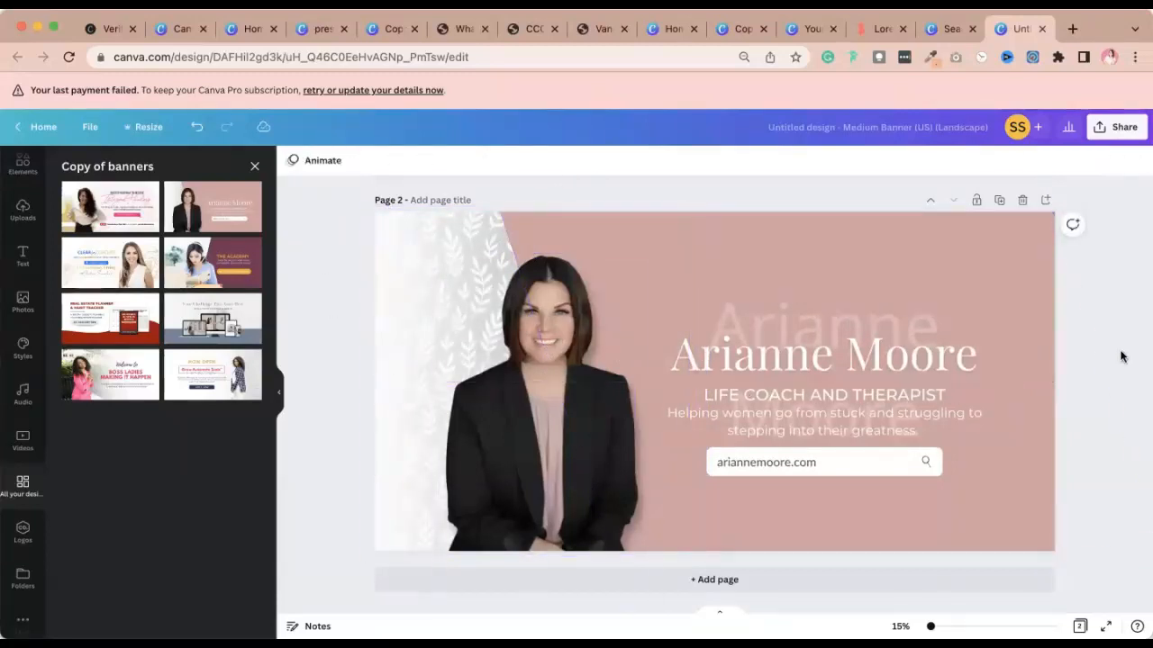
click(536, 372)
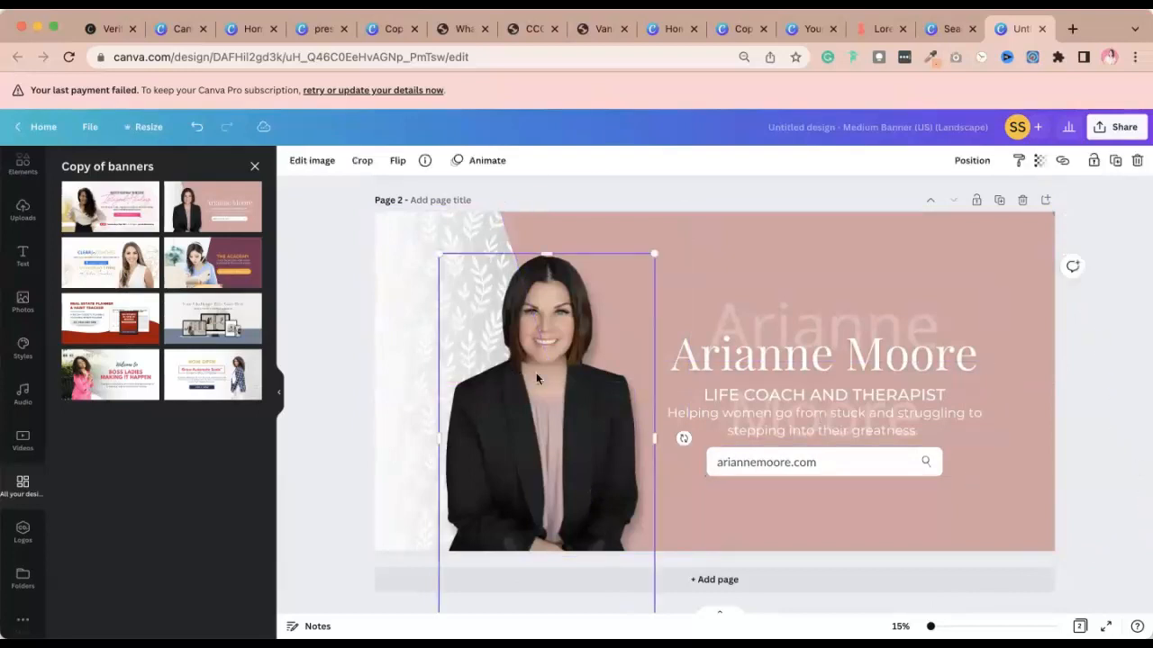
key(Delete)
Copy the workbook pages group from page 1 onto the pink banner on page 2.
scroll(570, 368, up, 5)
click(557, 367)
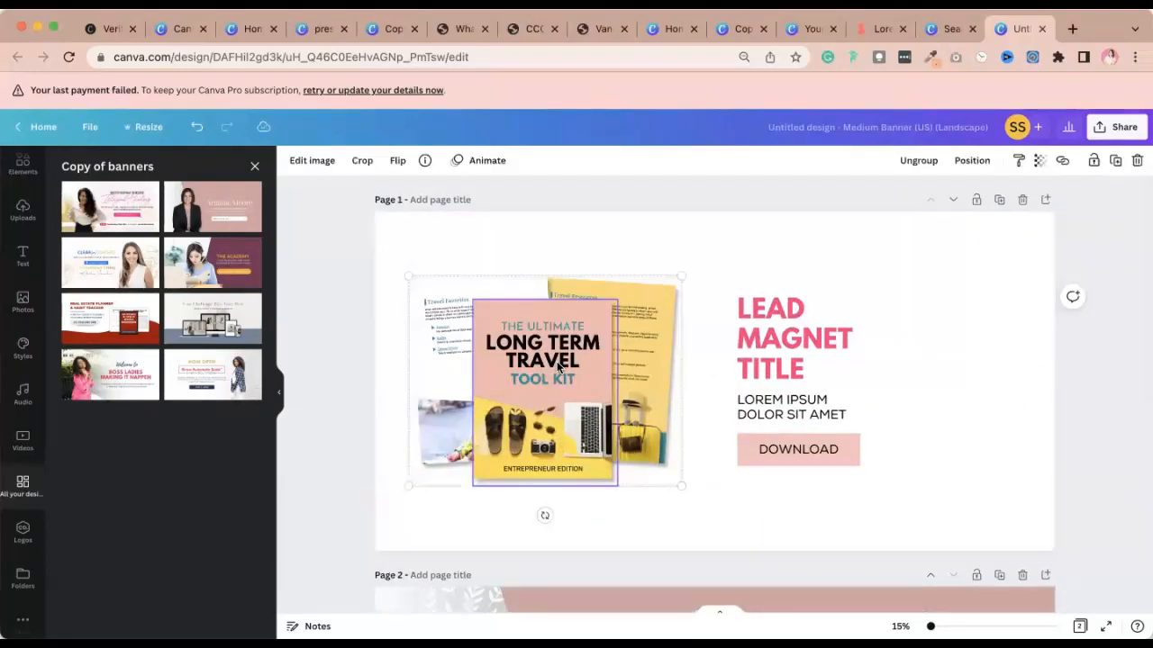
scroll(557, 366, down, 5)
click(518, 368)
key(ctrl+v)
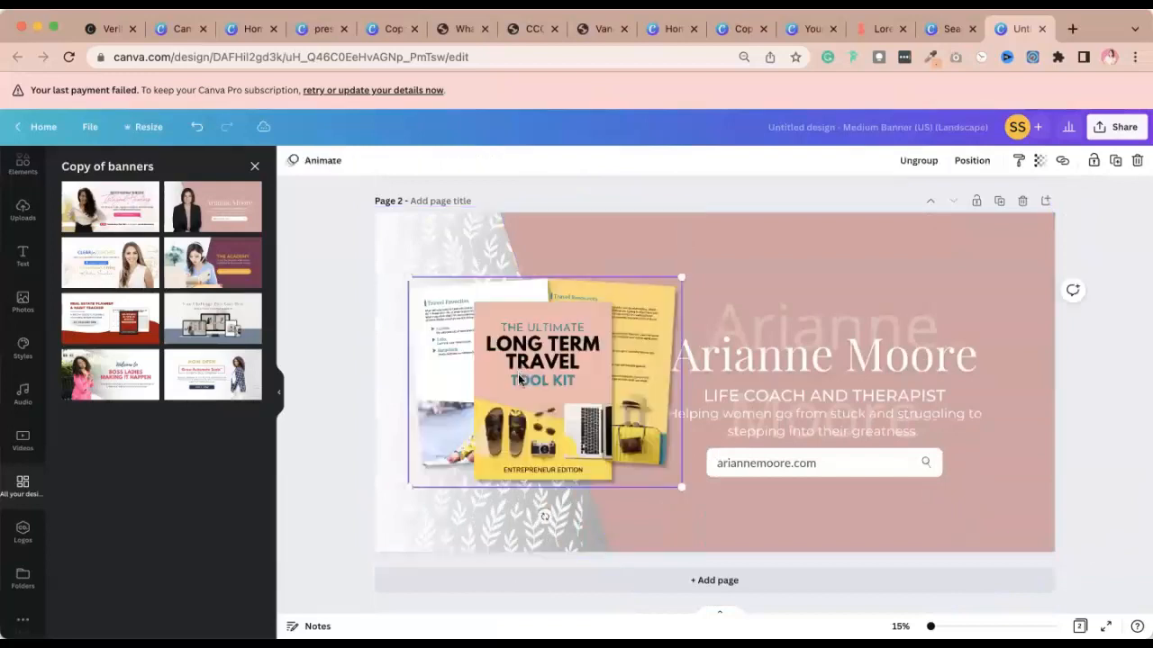
Delete the front workbook cover and the remaining workbook pages from page 2.
click(1097, 307)
click(542, 373)
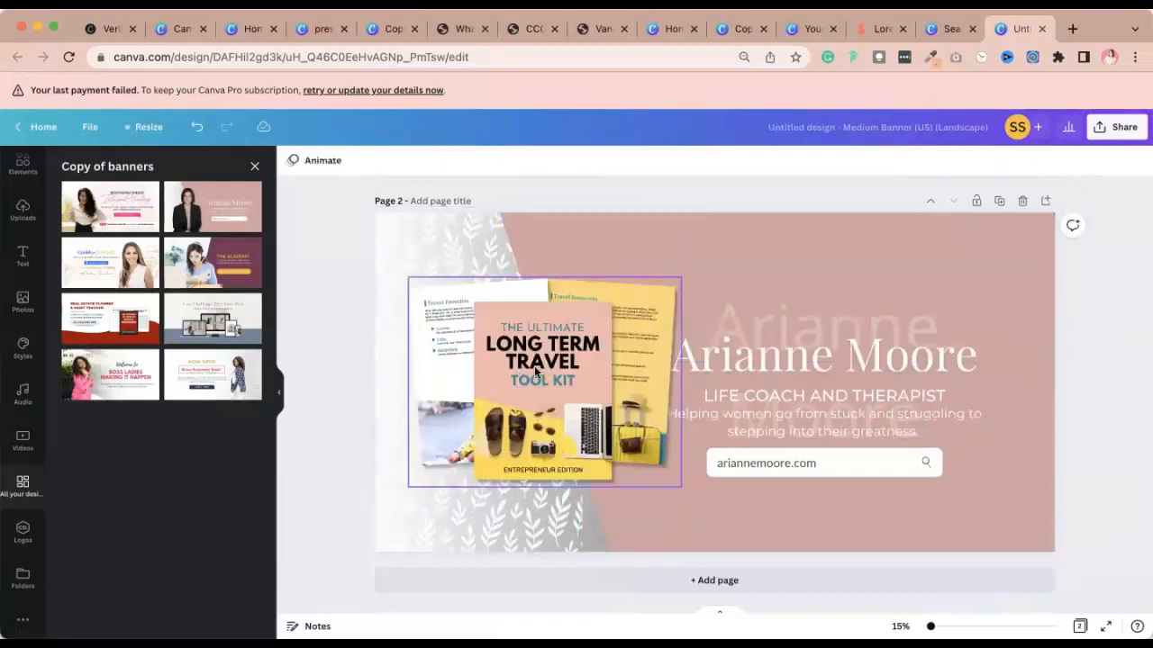
click(542, 373)
key(Delete)
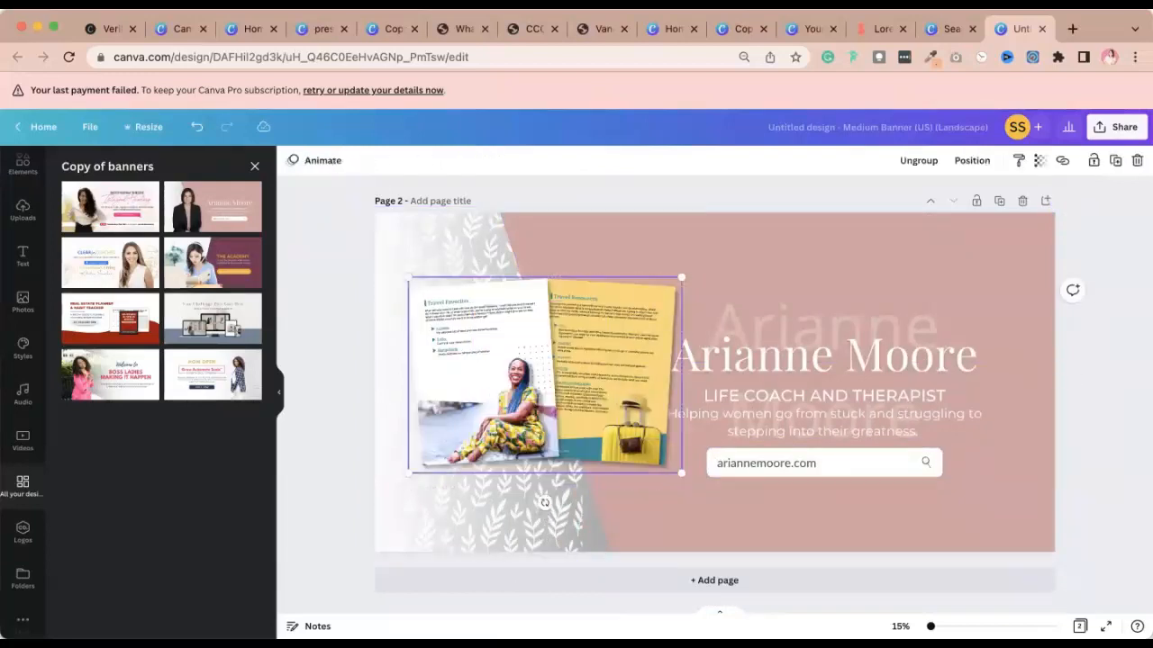
key(Delete)
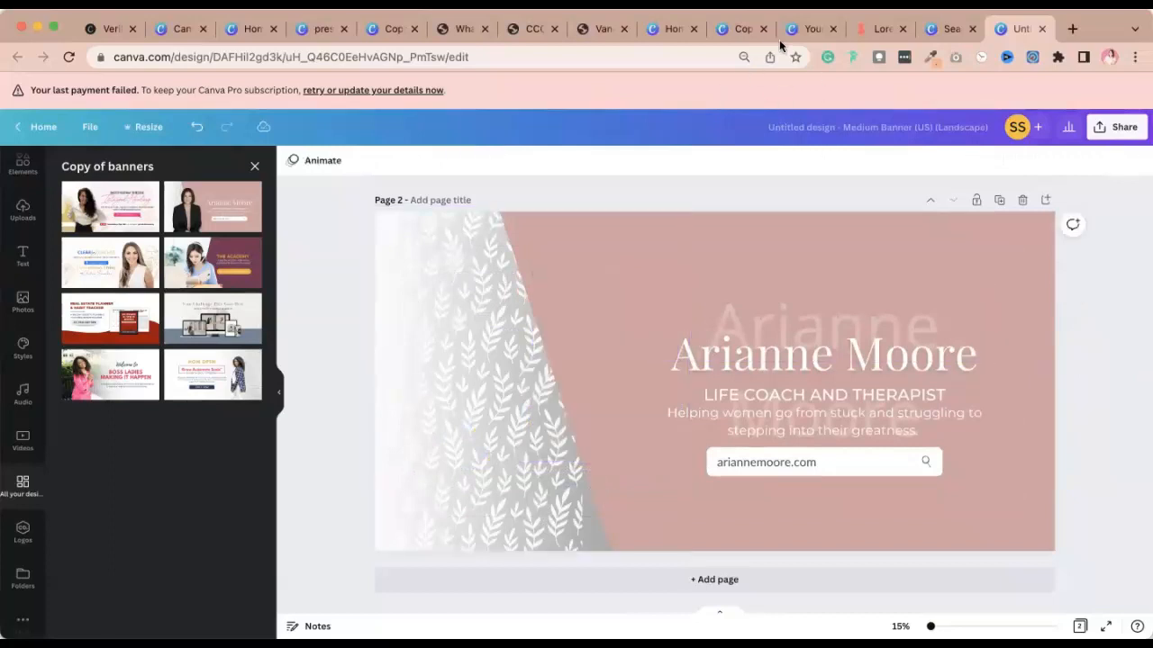
Review the presentation slide on different ways to create a mockup and return to the banner design.
click(181, 32)
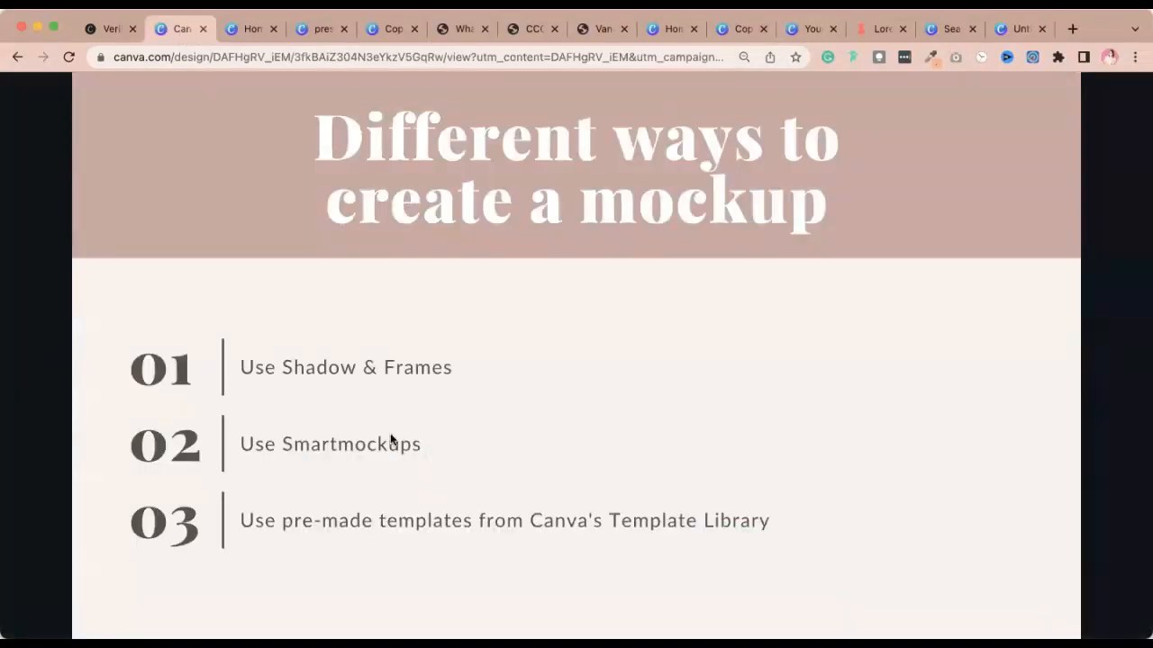
click(950, 32)
click(1023, 32)
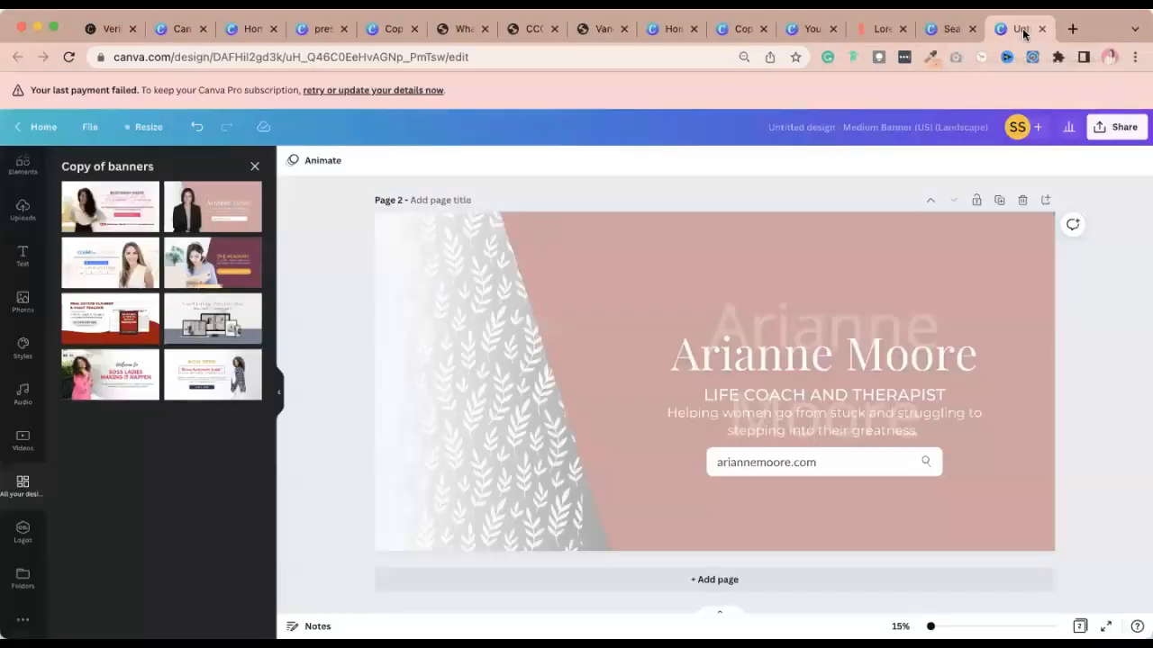
Close the banner design and open Canva's Smartmockups tool in a new browser tab.
click(1042, 30)
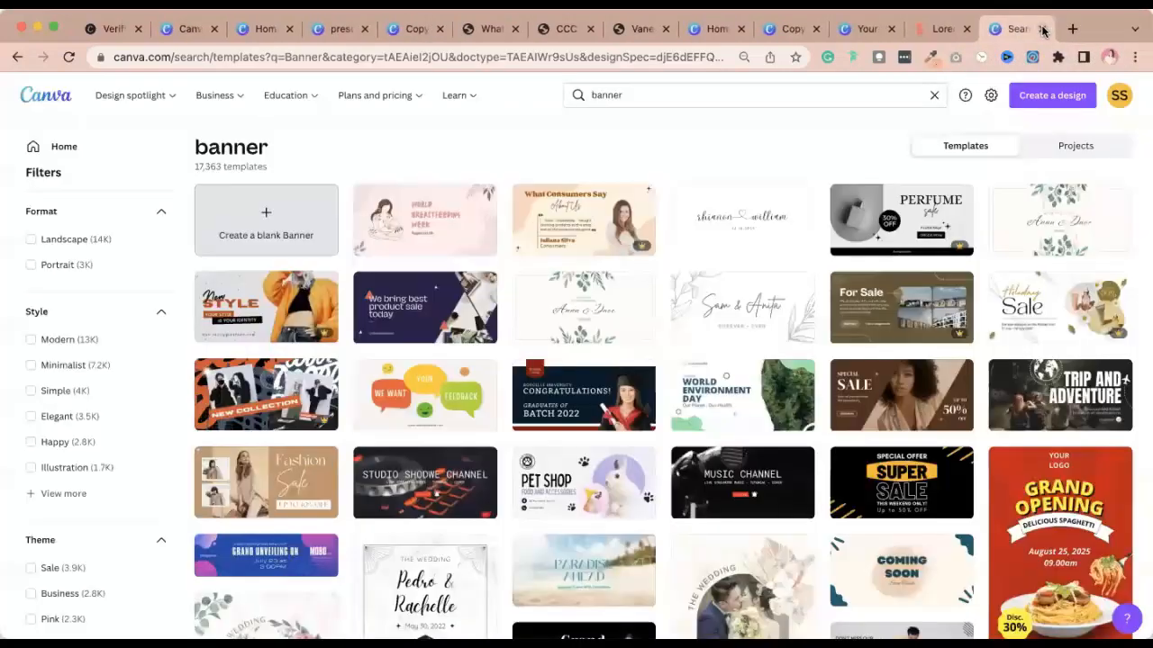
click(1069, 30)
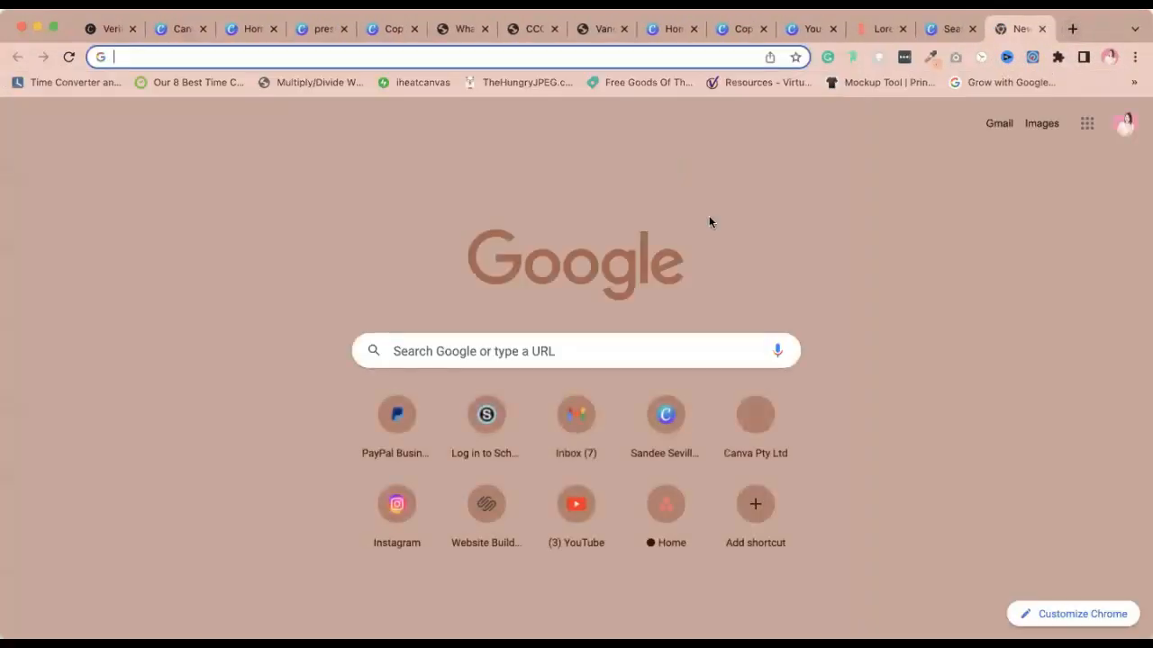
text(CANV)
key(Return)
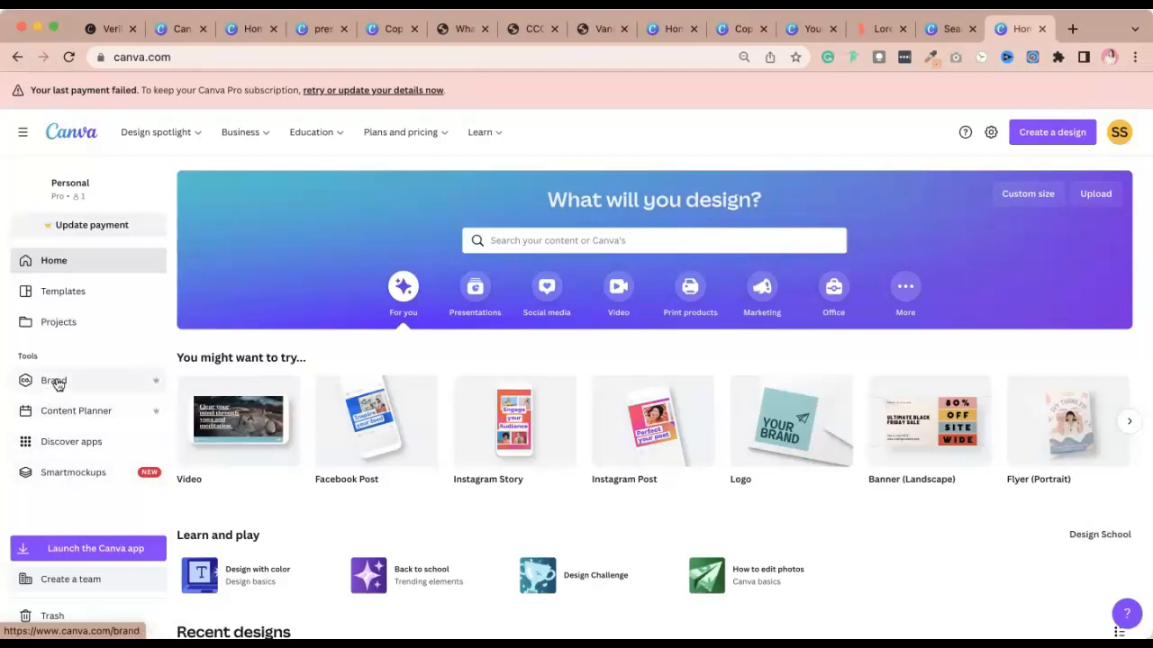
click(65, 473)
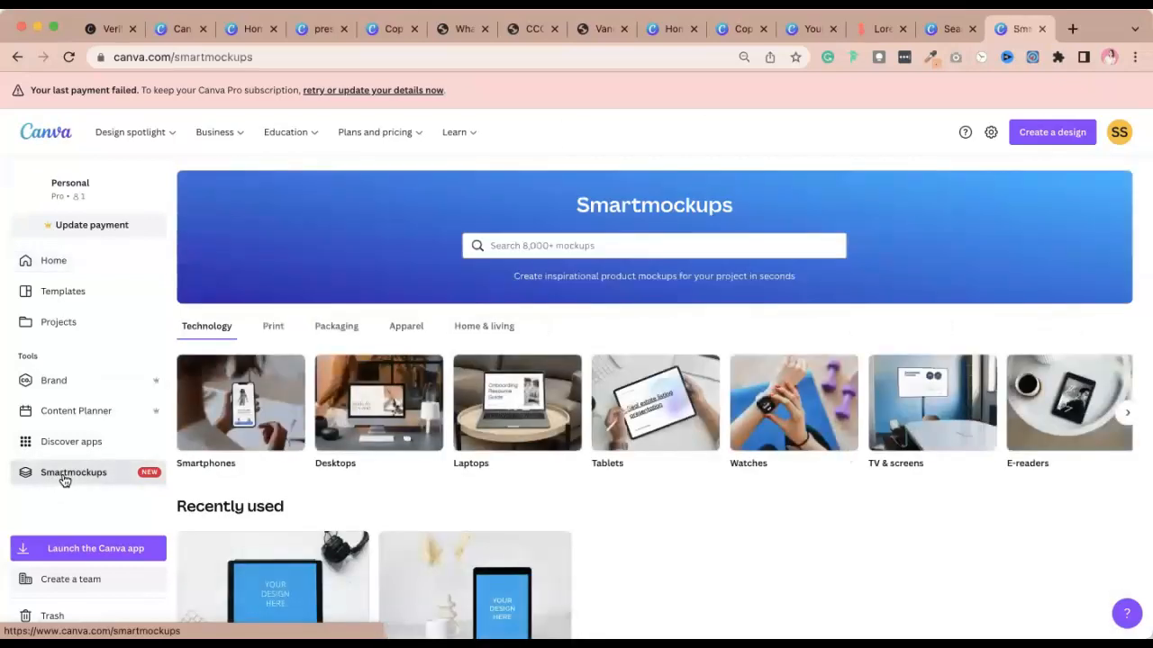
Examine the Smartmockups technology categories and the recently used, trending and new mockups.
scroll(555, 468, down, 4)
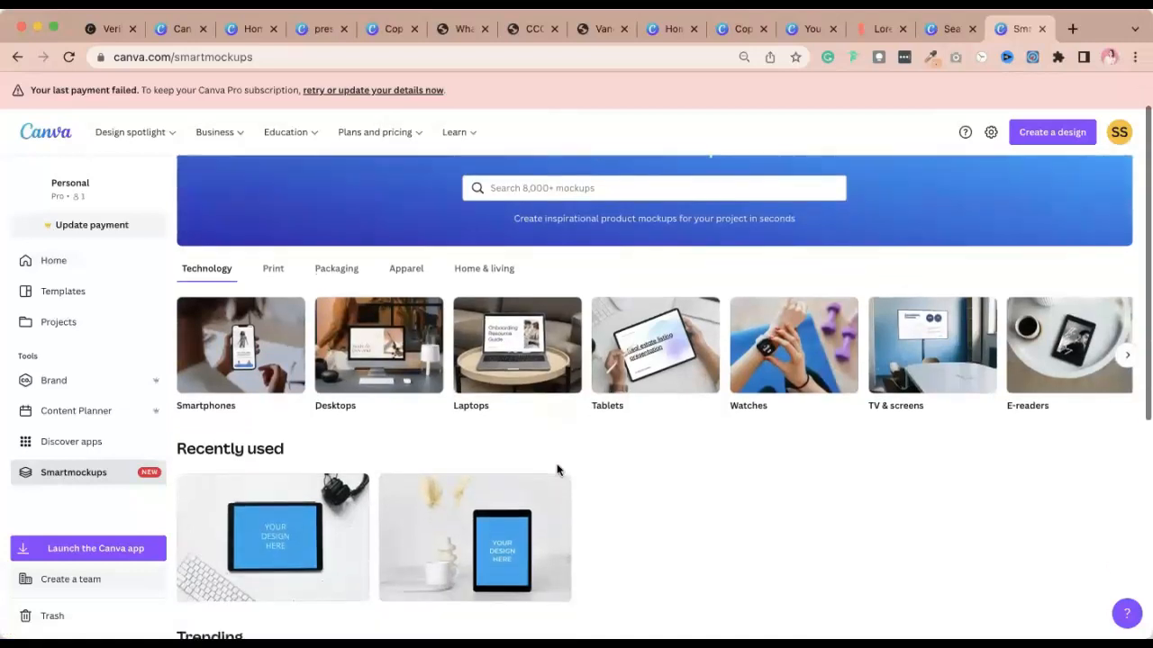
scroll(571, 502, down, 4)
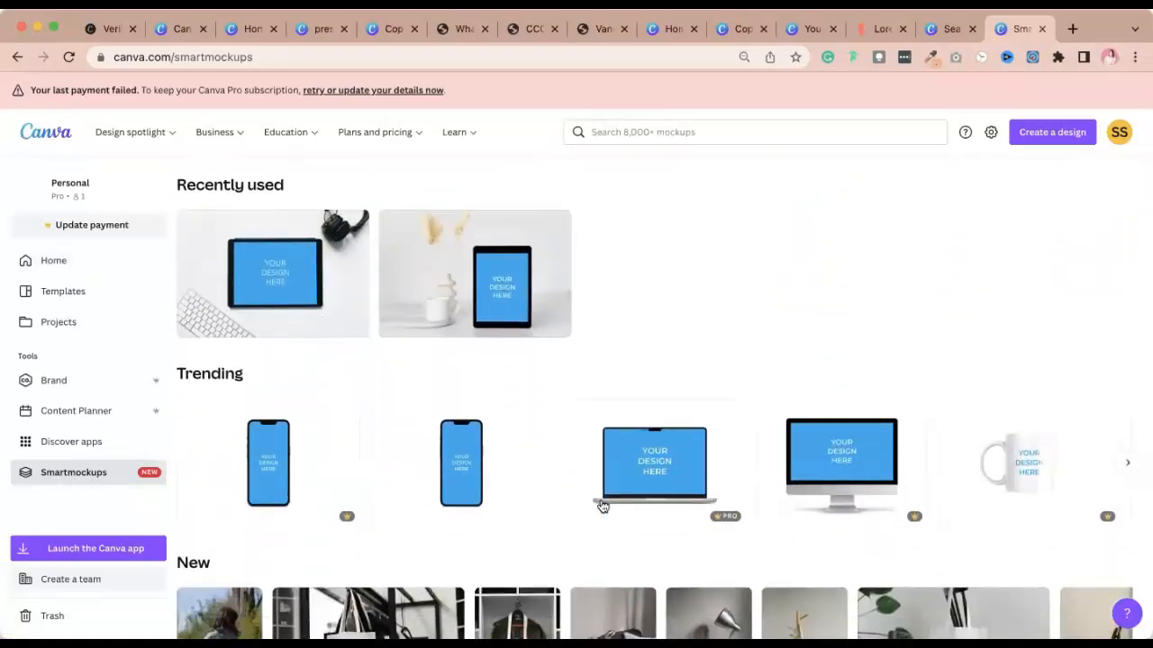
scroll(602, 507, down, 3)
scroll(602, 507, up, 3)
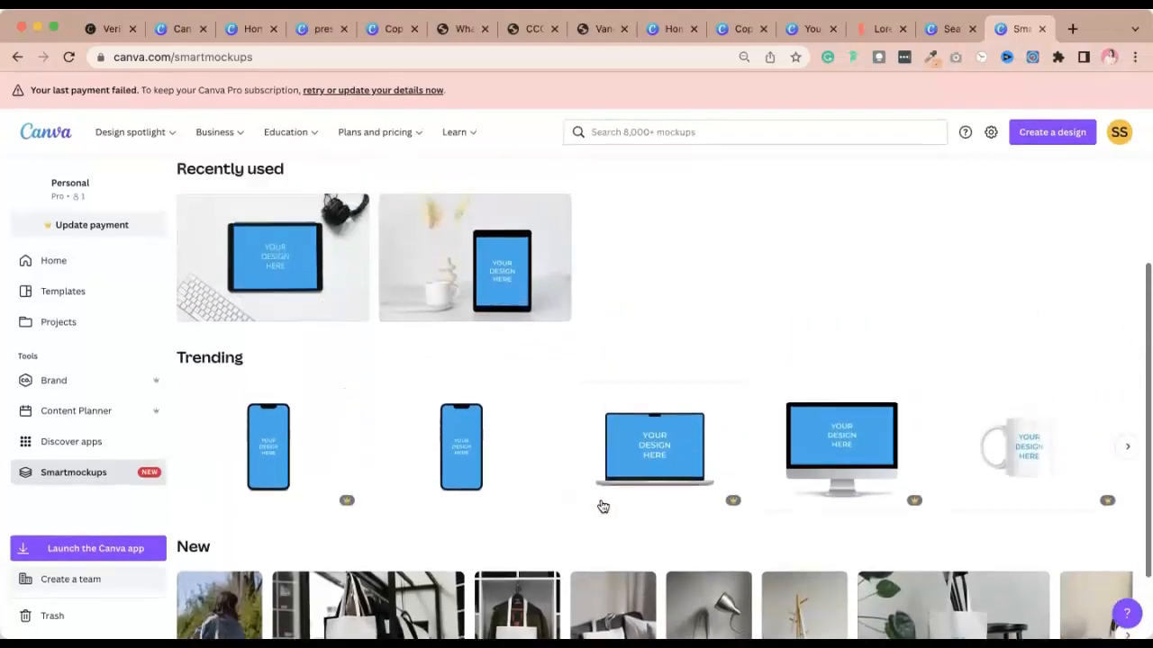
scroll(570, 432, up, 1)
scroll(491, 390, up, 1)
scroll(520, 495, down, 4)
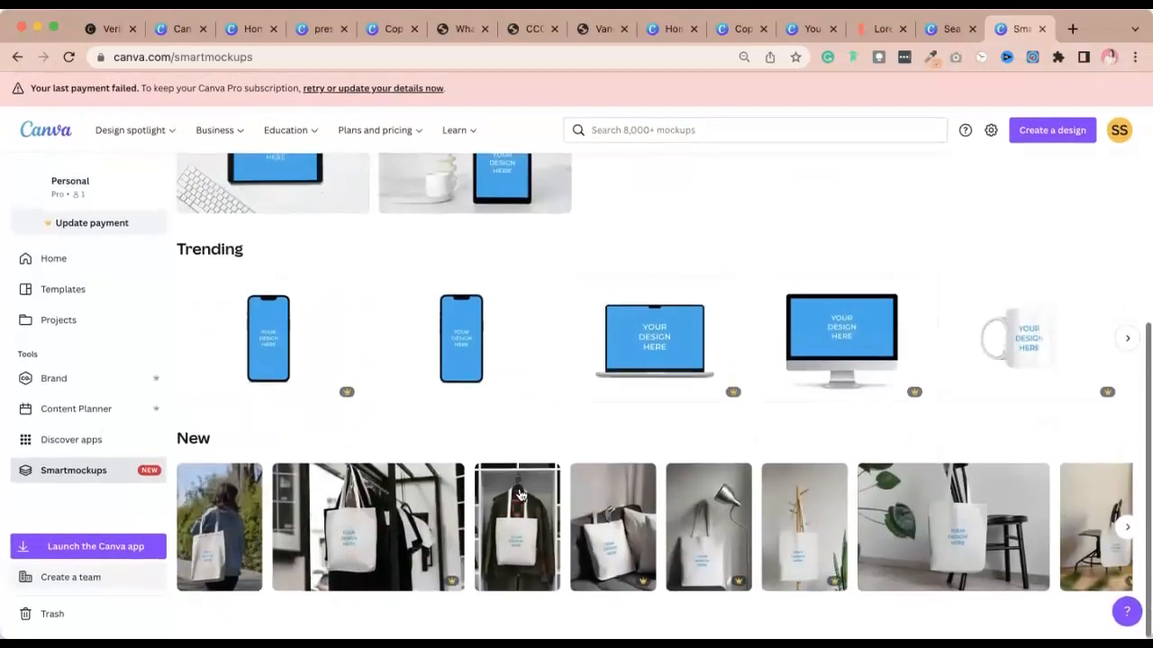
scroll(520, 495, up, 10)
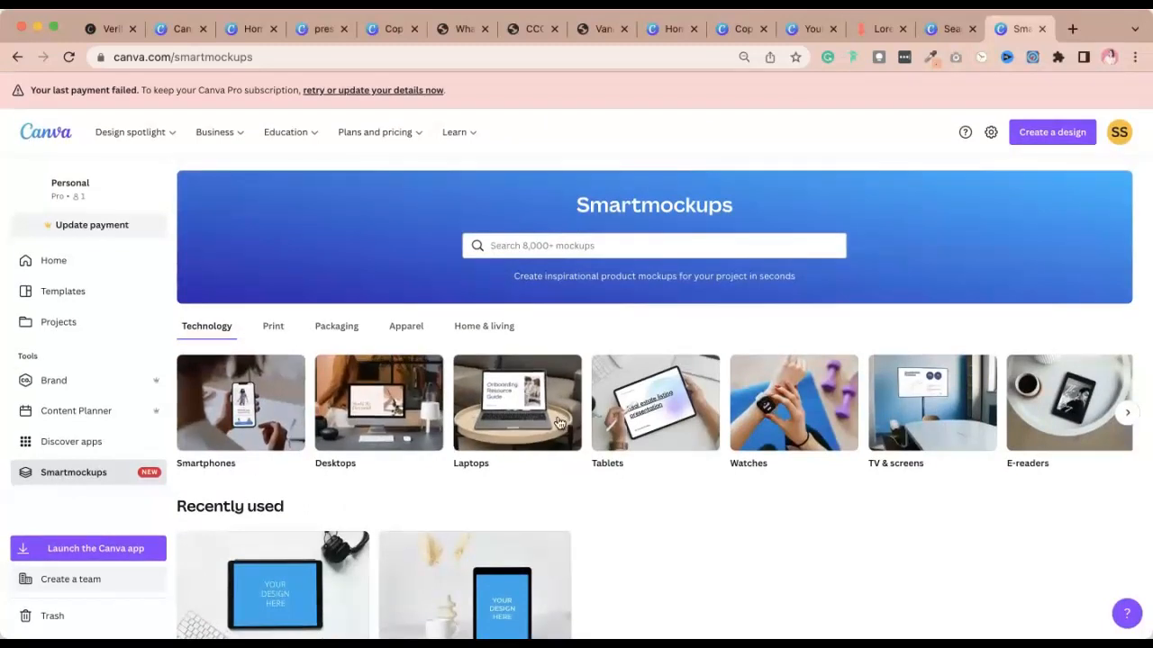
Open the Tablets mockup collection and browse its mockups.
click(691, 413)
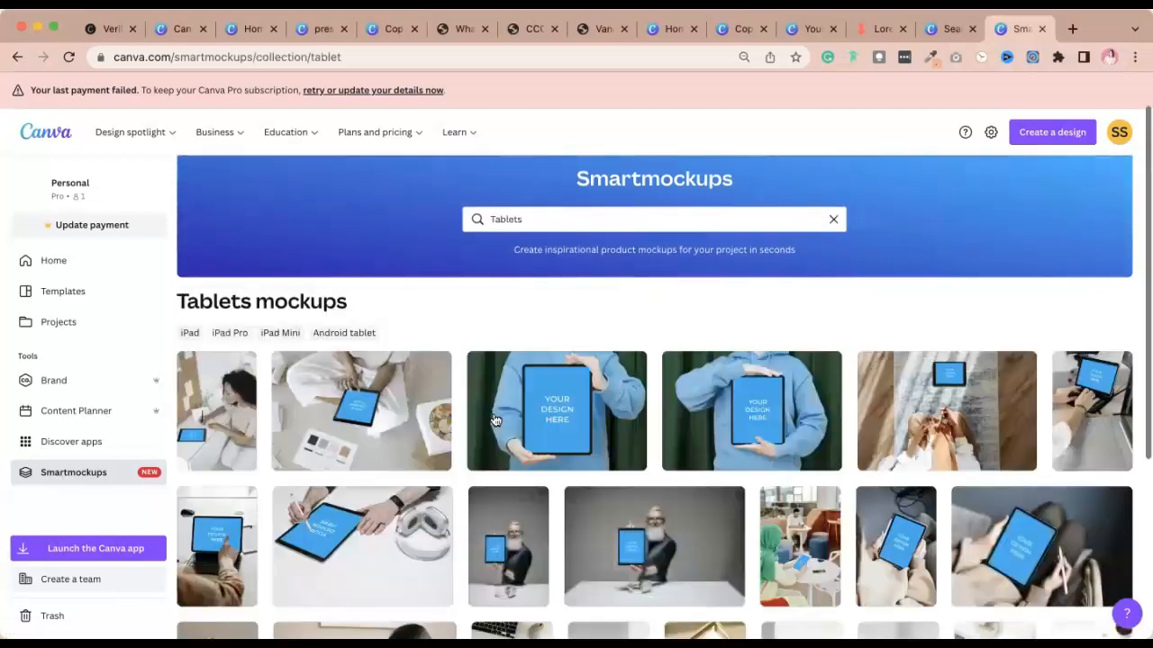
scroll(495, 420, down, 2)
scroll(495, 421, down, 3)
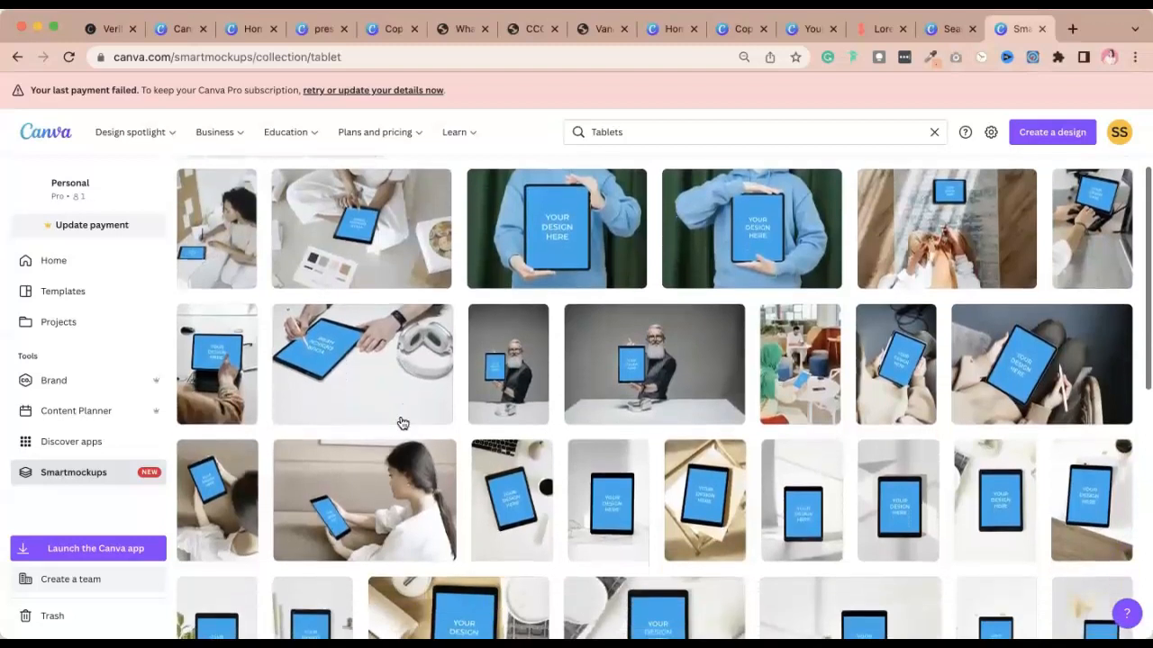
Browse further through the Tablets mockup collection, down to the tablets on plain backgrounds.
scroll(489, 491, down, 3)
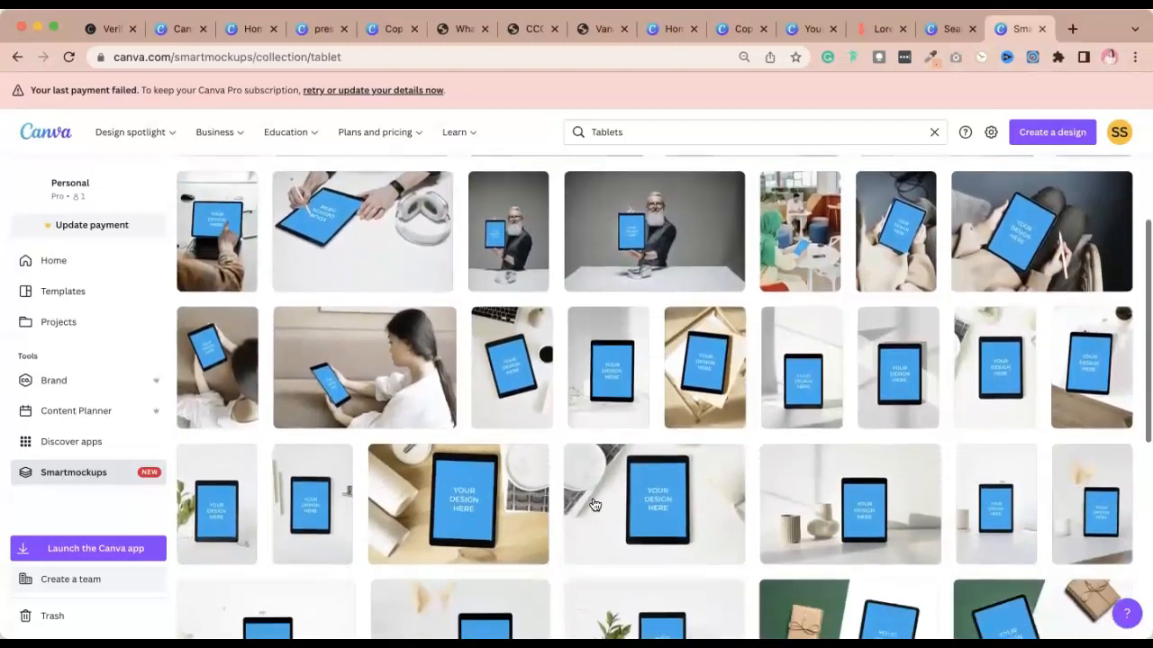
scroll(705, 434, down, 3)
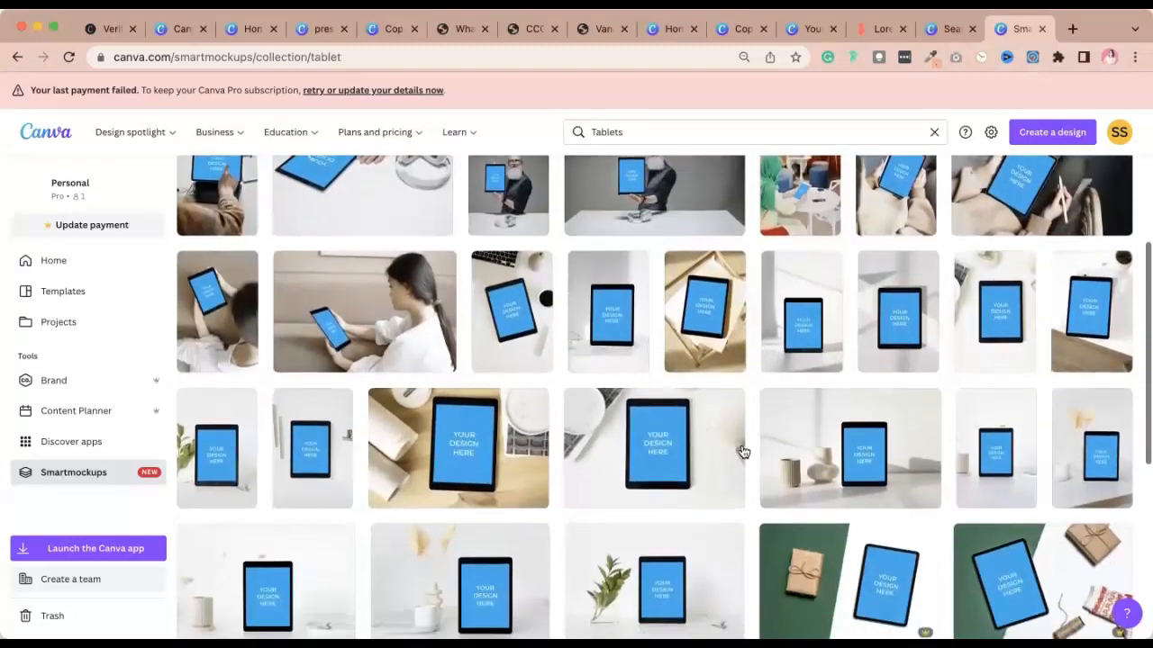
scroll(657, 432, down, 3)
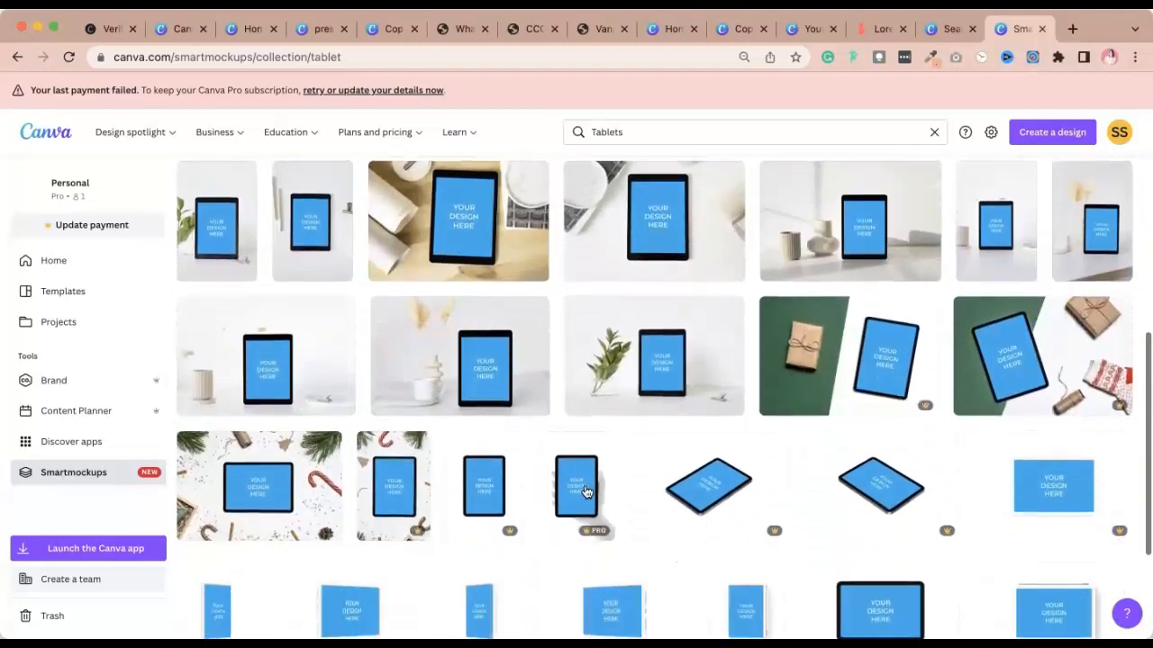
scroll(734, 498, down, 4)
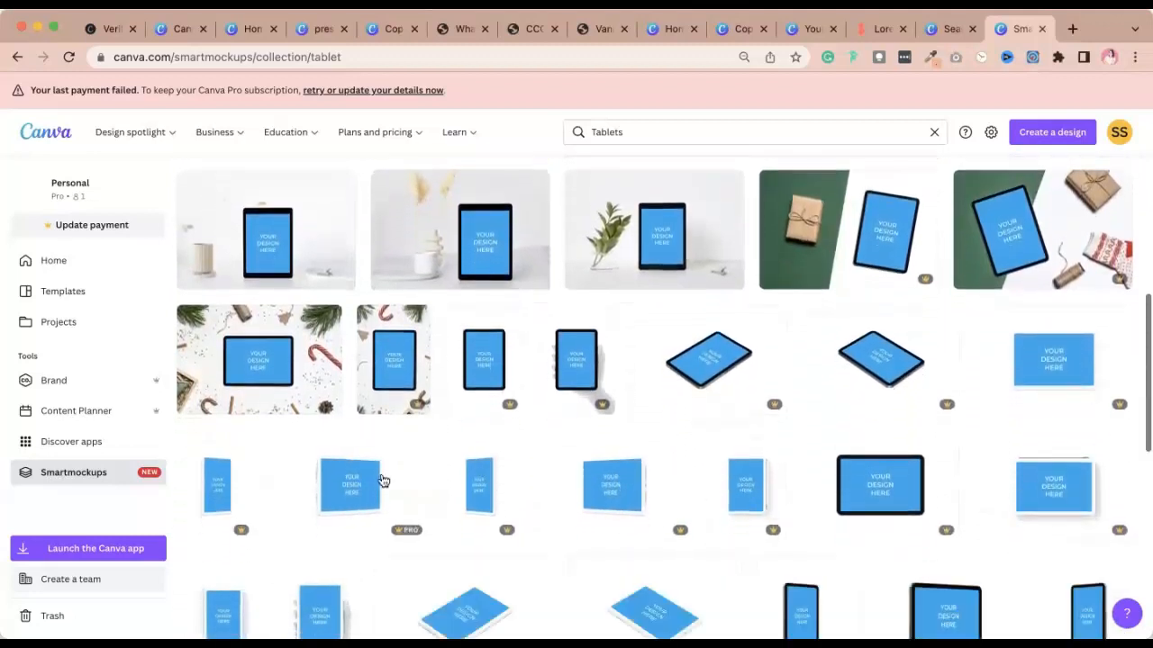
scroll(383, 482, down, 2)
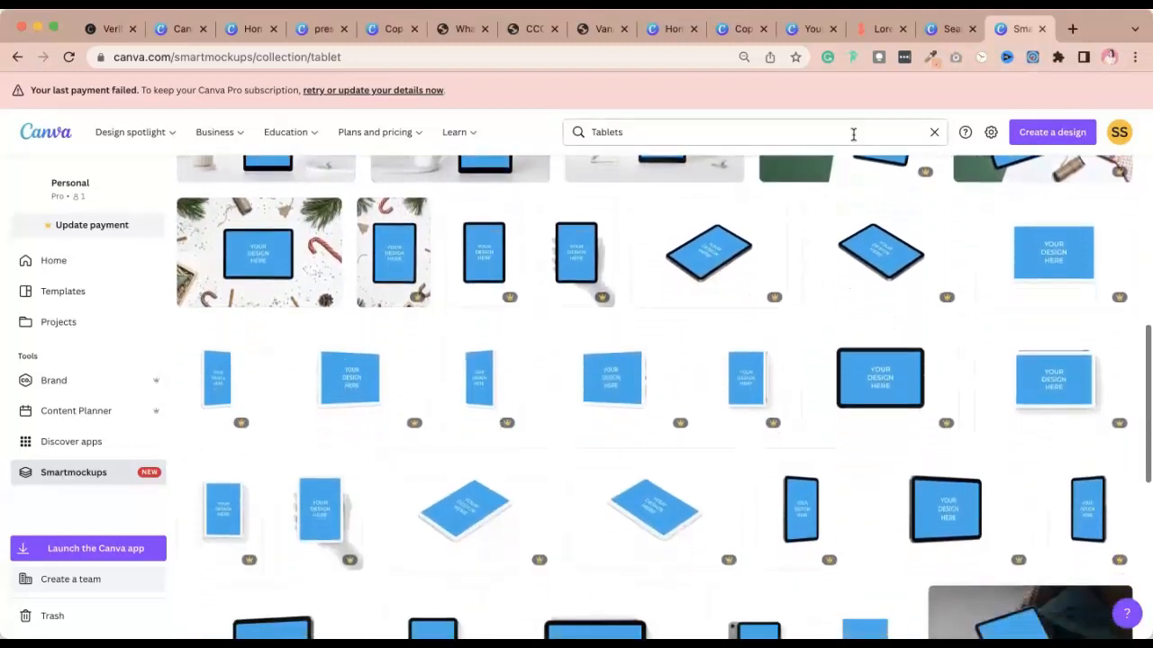
Review the travel toolkit document and the lead magnet promo with its tablet mockup, and return to the Smartmockups collection.
click(731, 32)
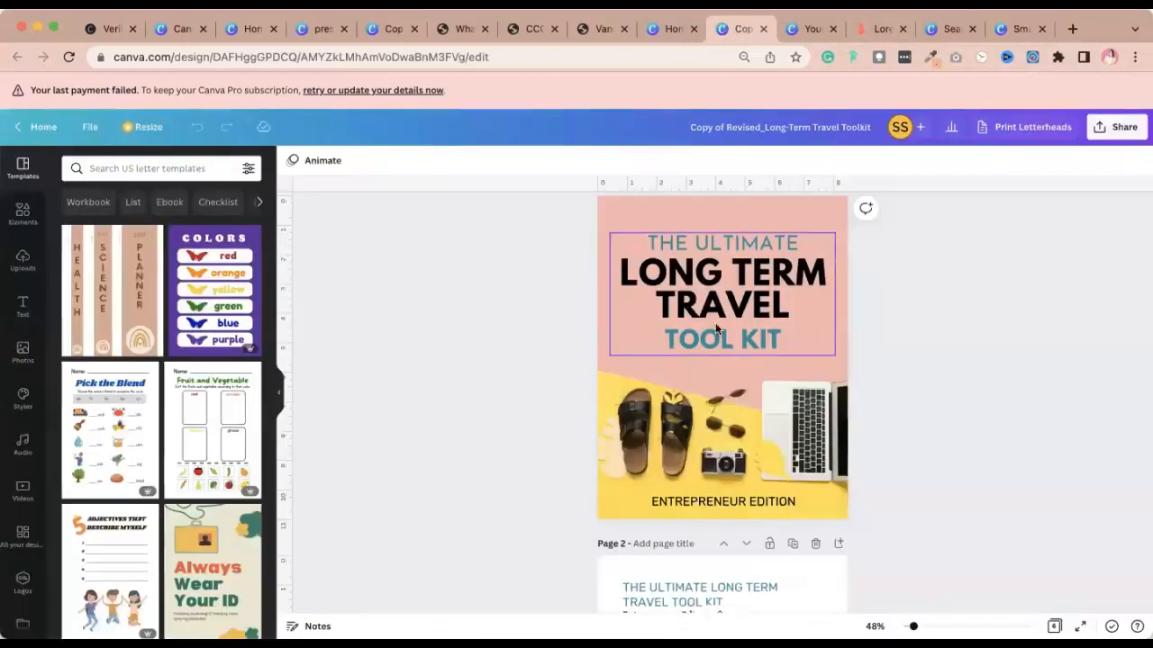
click(809, 29)
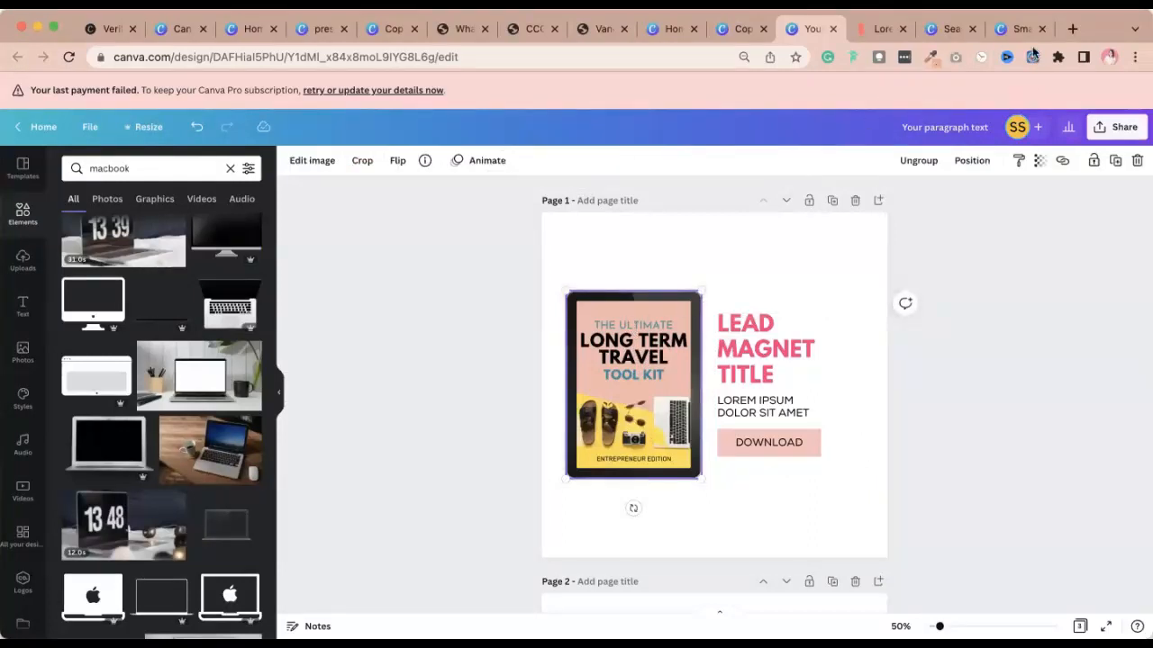
click(1014, 29)
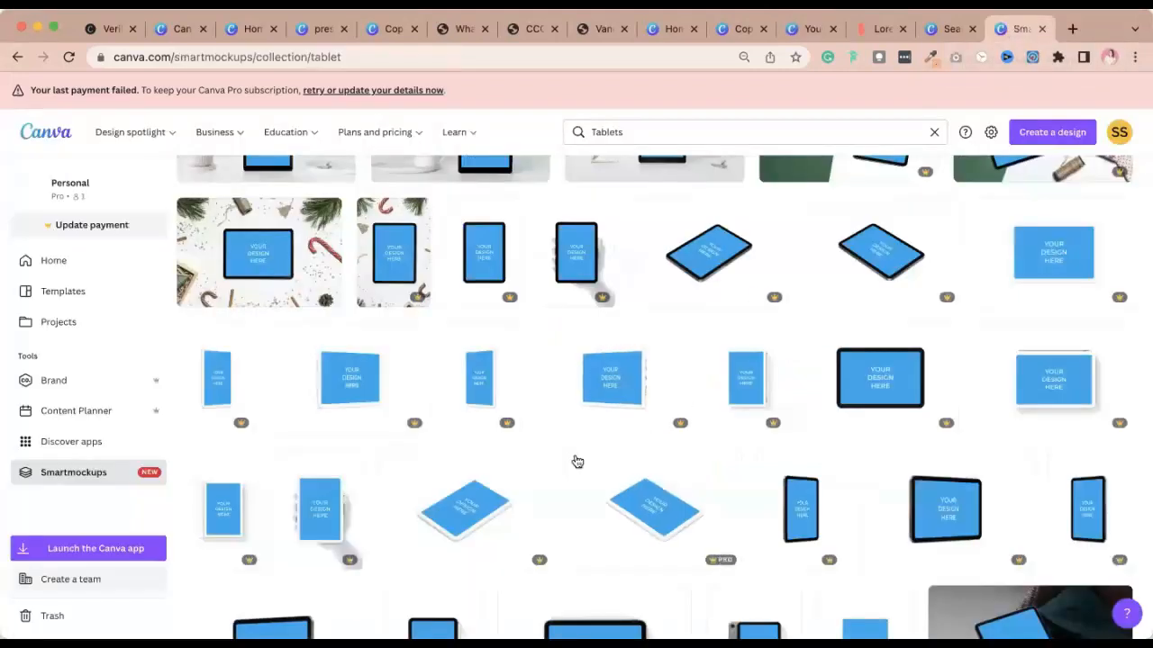
Search the rest of the Tablets collection for an upright tablet mockup on a plain background.
scroll(639, 563, down, 3)
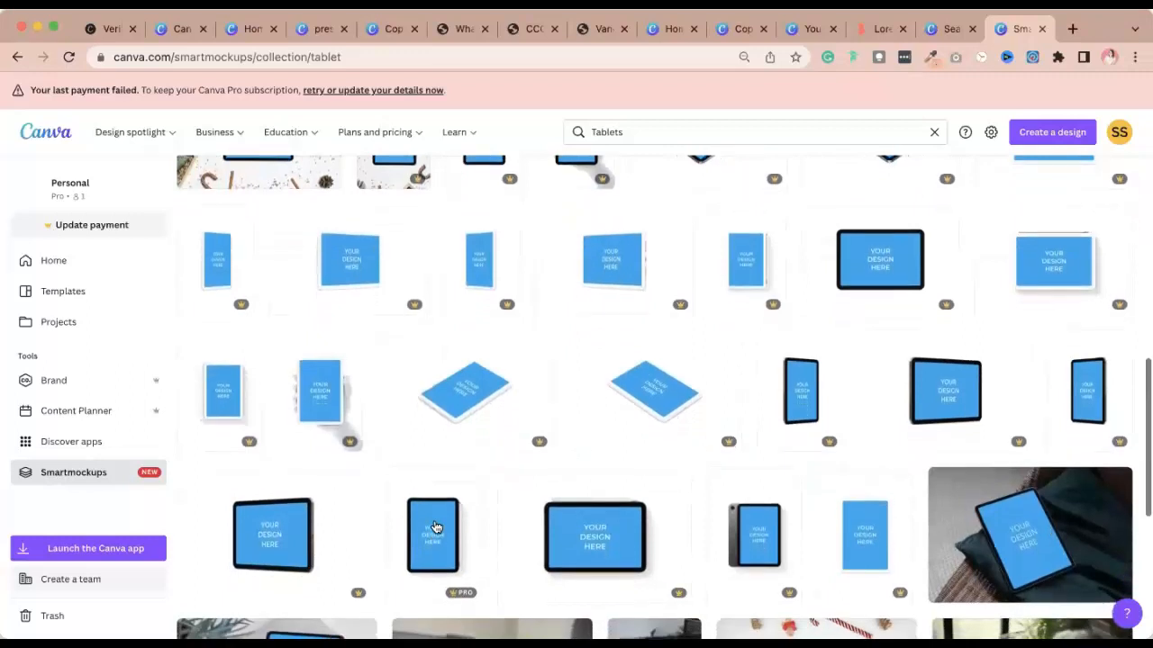
scroll(437, 525, up, 2)
scroll(436, 526, down, 6)
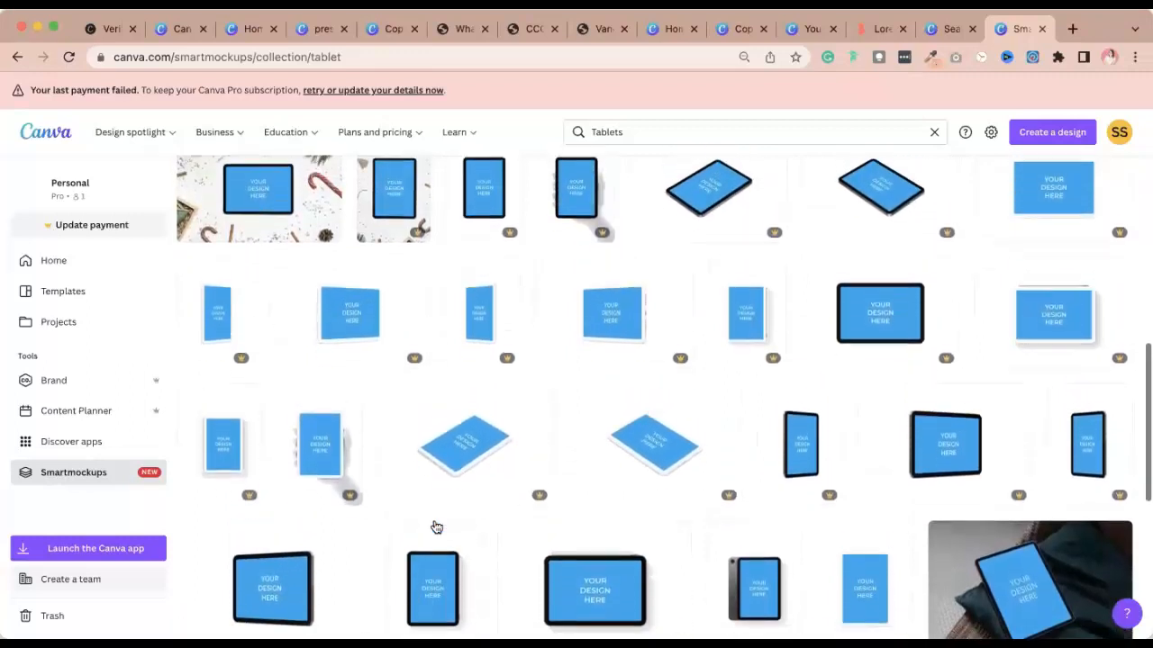
scroll(711, 475, down, 10)
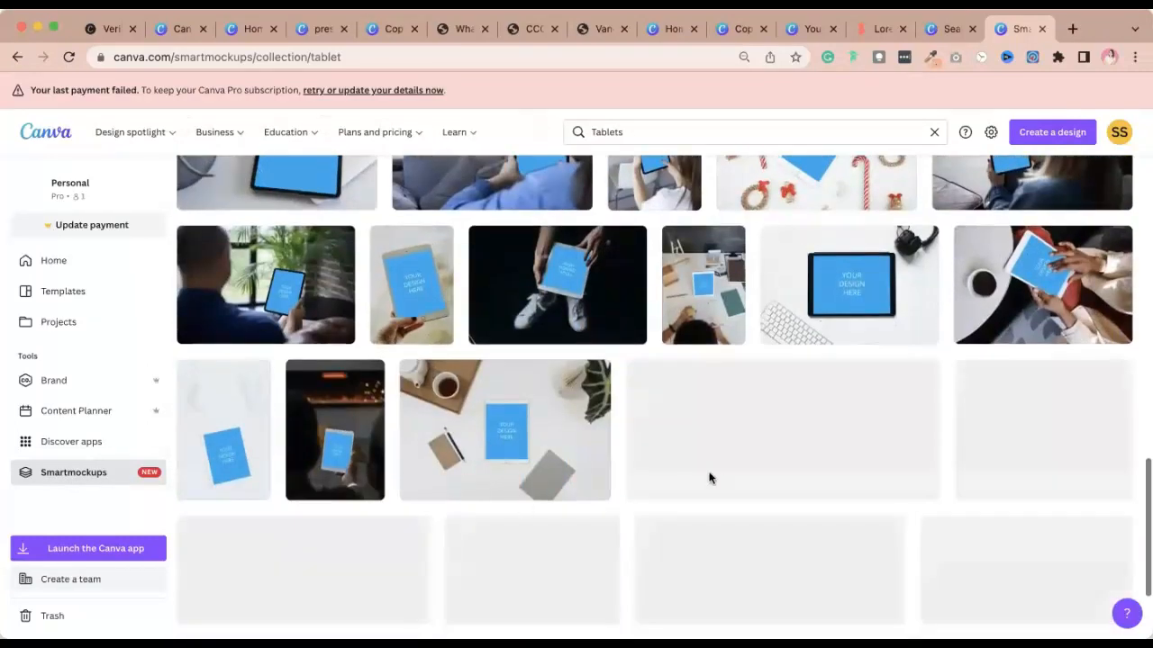
scroll(725, 495, down, 6)
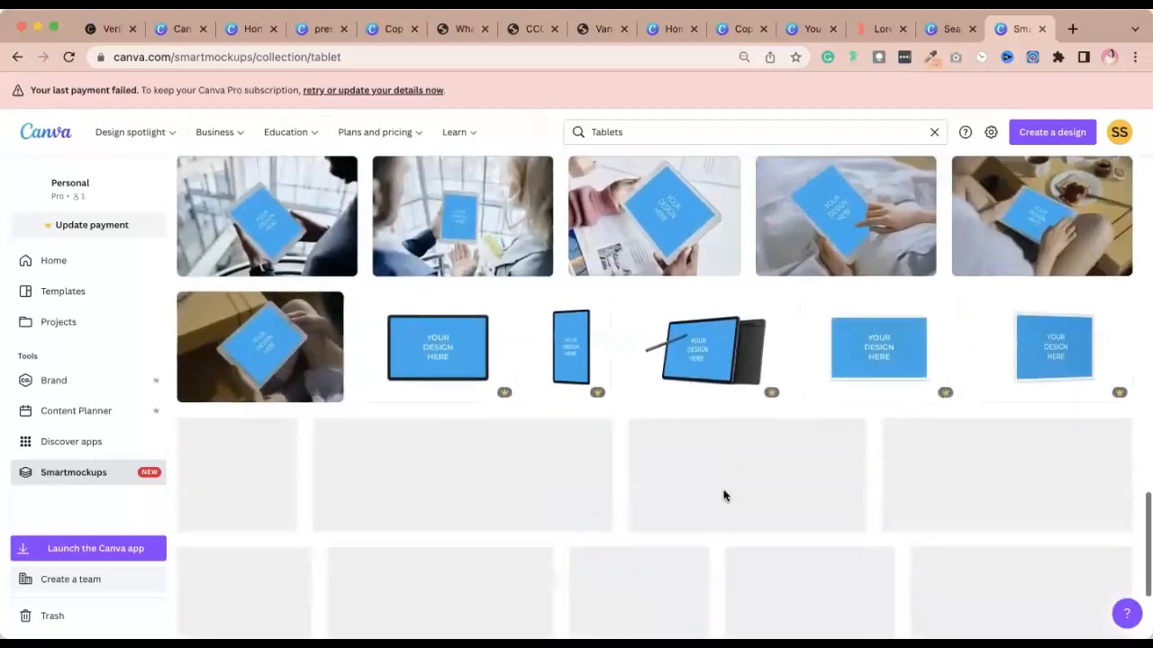
scroll(901, 450, down, 4)
scroll(442, 520, down, 3)
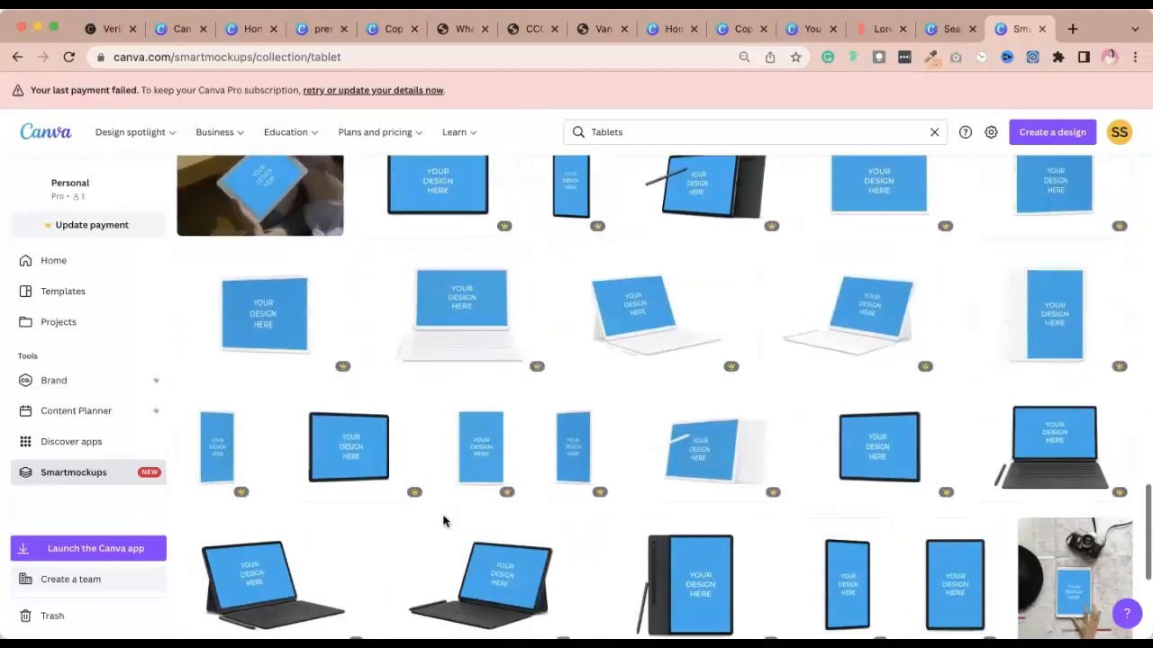
scroll(819, 525, down, 5)
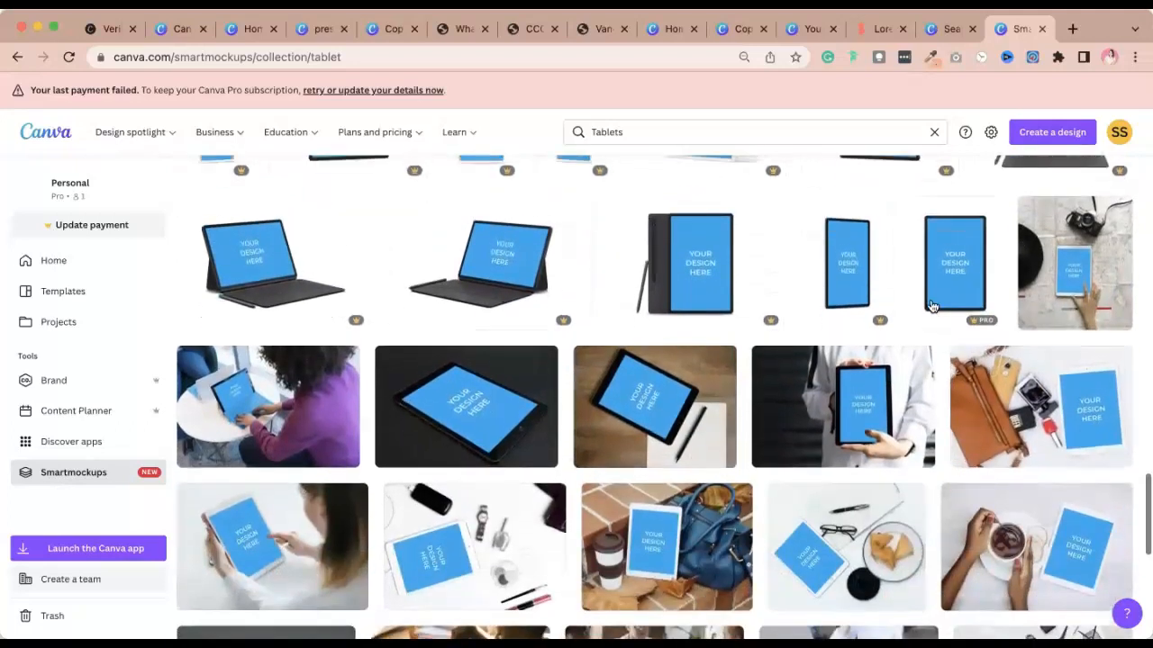
scroll(941, 299, down, 4)
scroll(941, 299, up, 5)
Open the upright black Android tablet mockup and place the uploaded Long Term Travel Tool Kit cover on its screen.
click(951, 274)
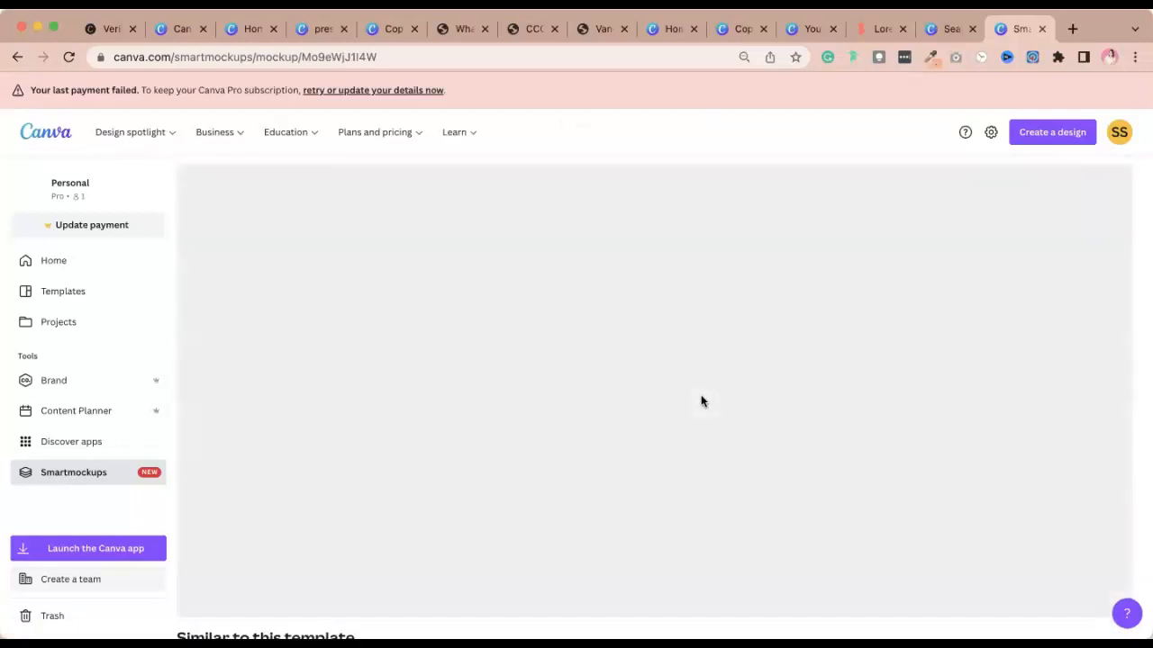
scroll(677, 386, down, 4)
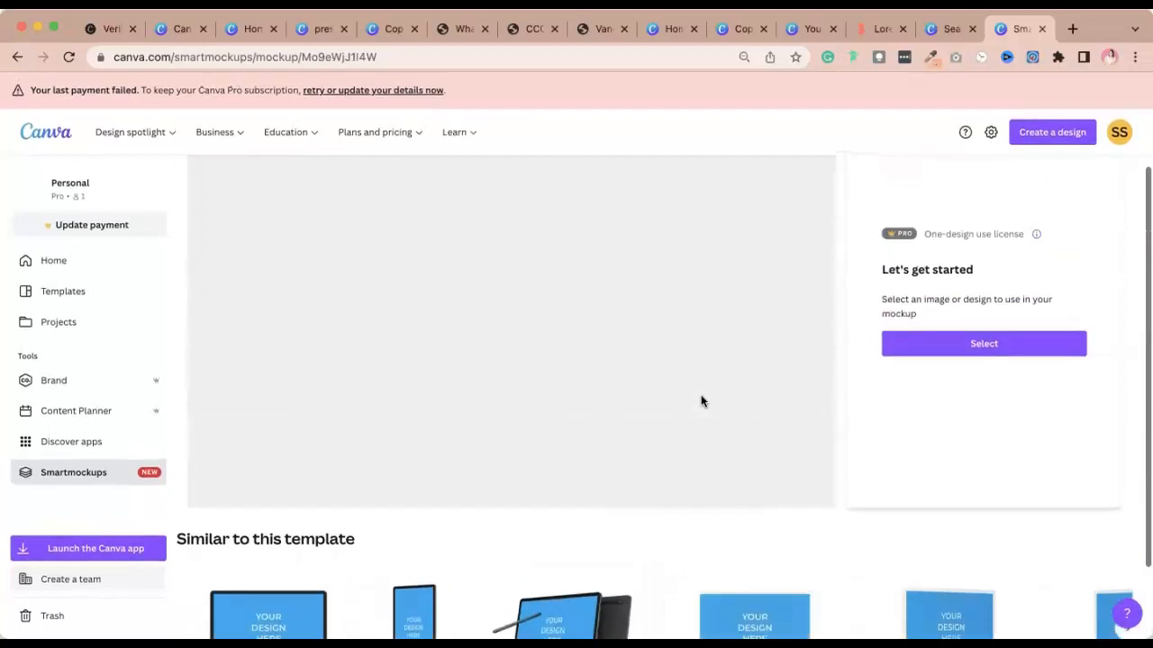
click(960, 477)
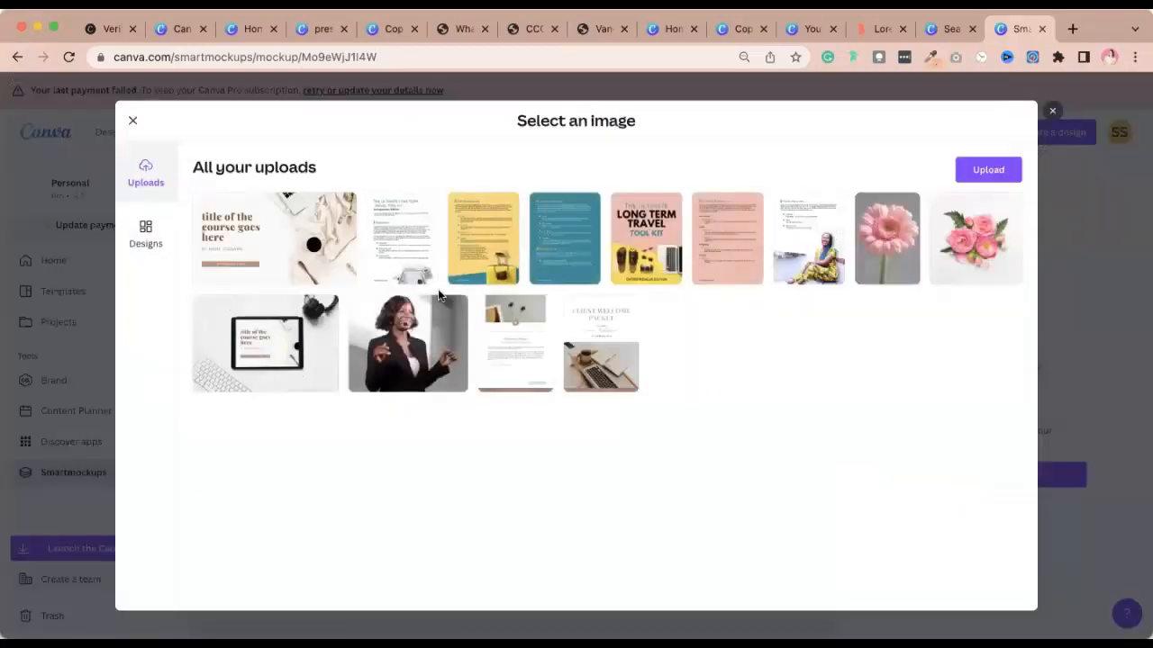
click(641, 243)
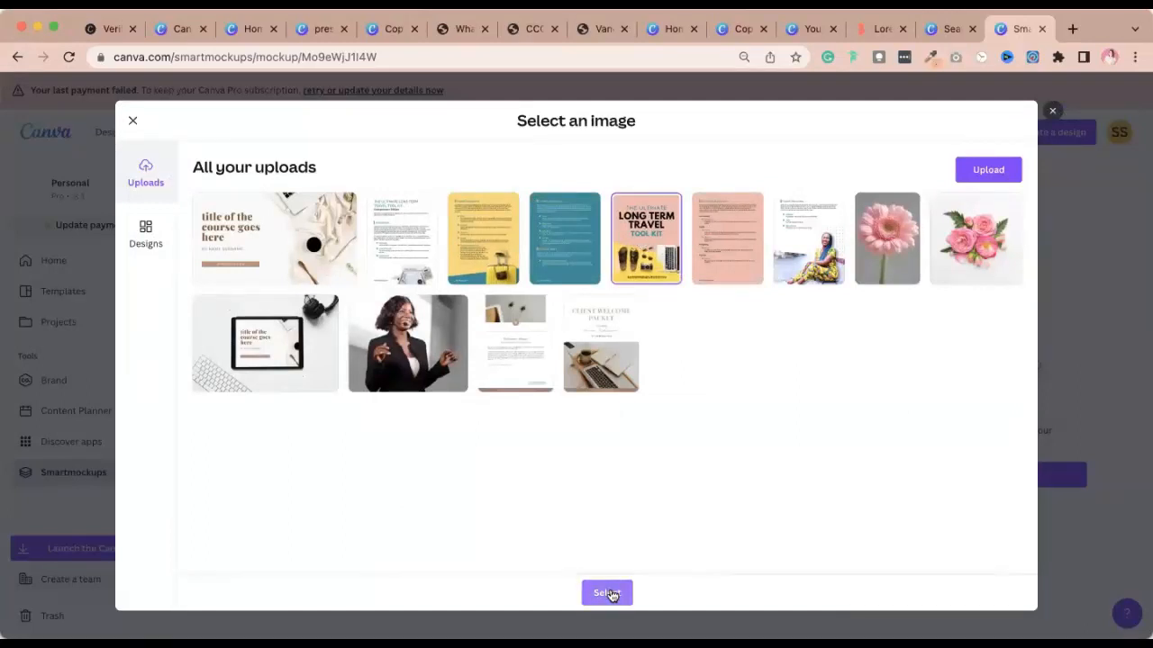
click(608, 593)
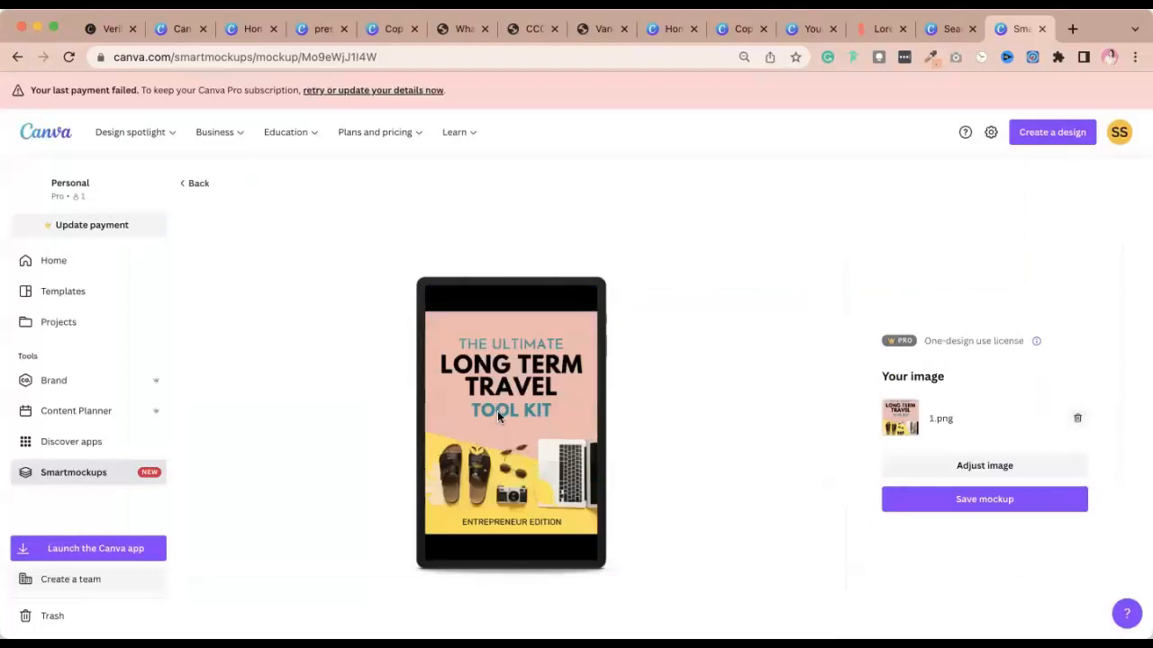
Try the Fill image sizing for the toolkit cover on the tablet screen and check the framing.
click(952, 468)
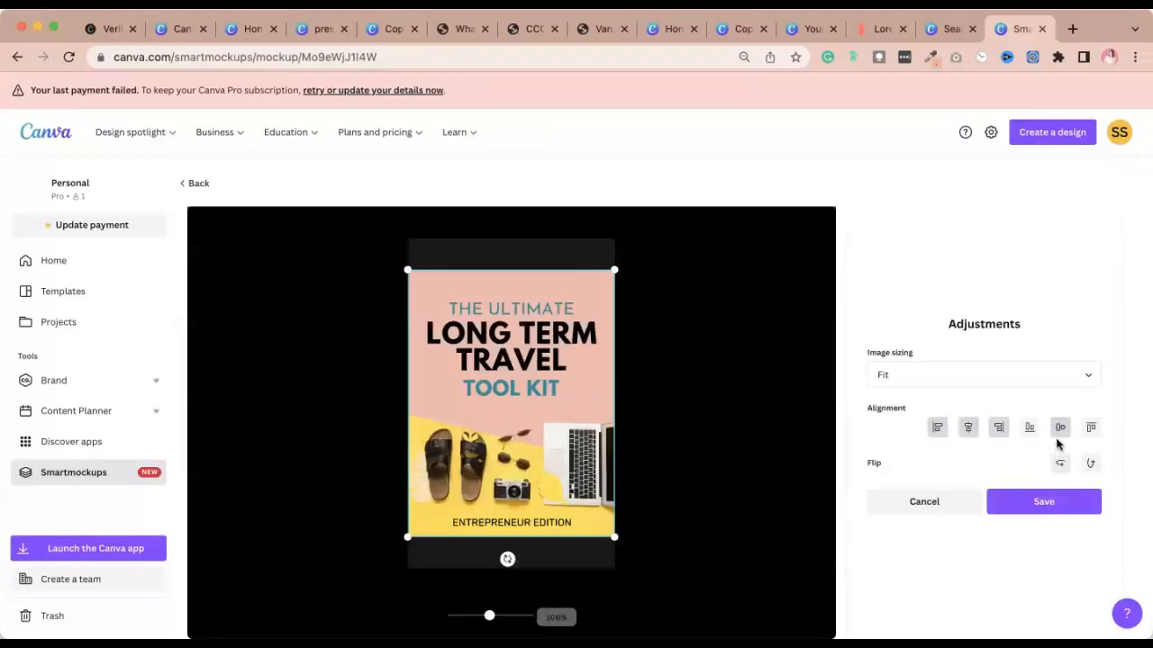
click(918, 386)
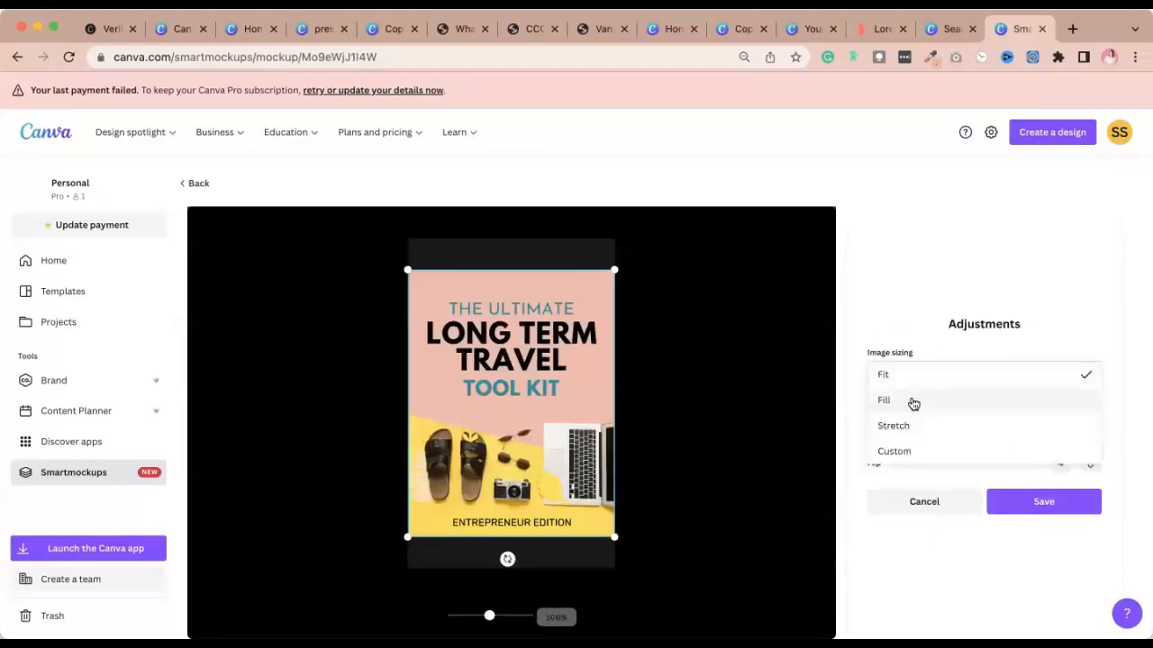
click(913, 403)
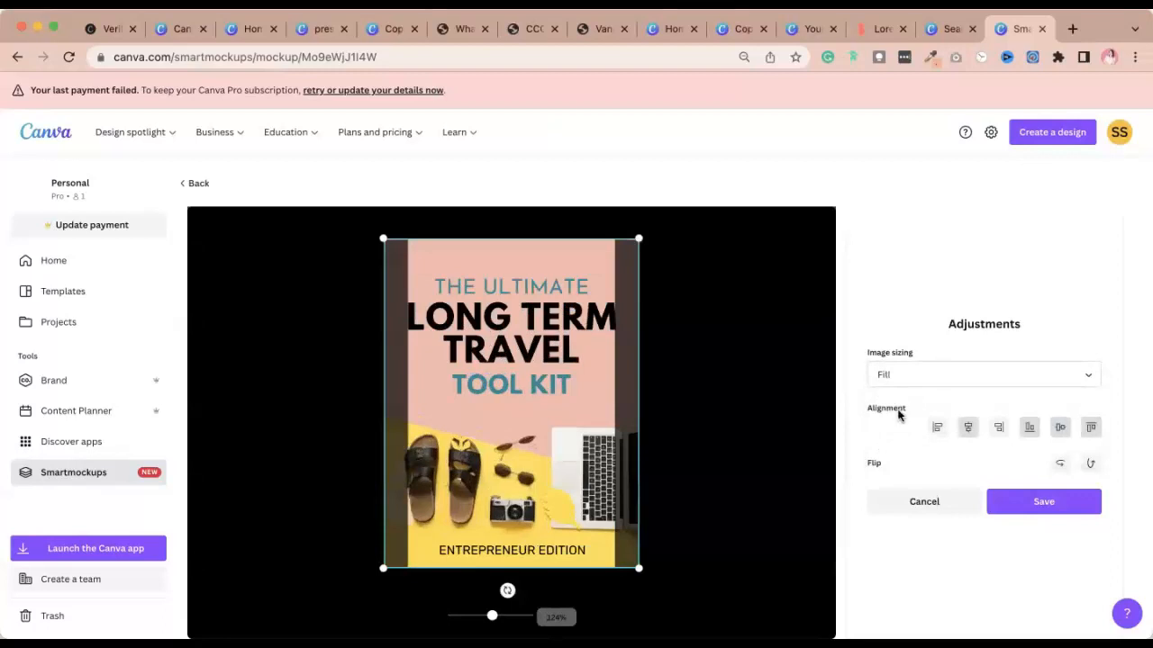
drag(550, 486, 532, 484)
scroll(528, 530, down, 5)
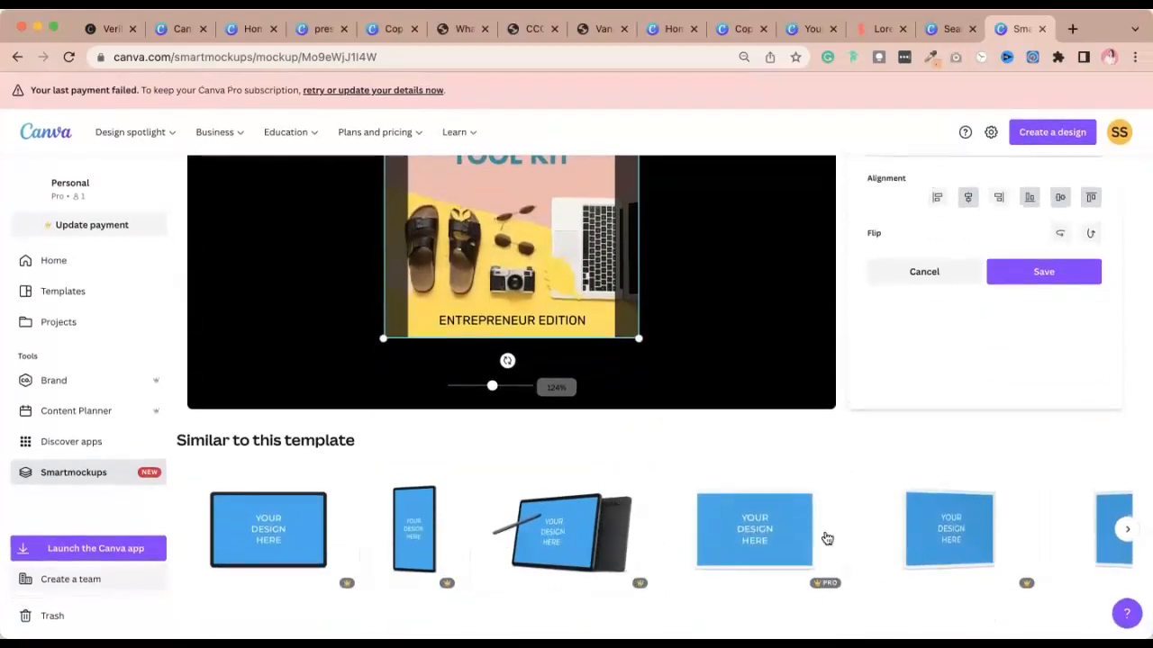
scroll(504, 472, up, 5)
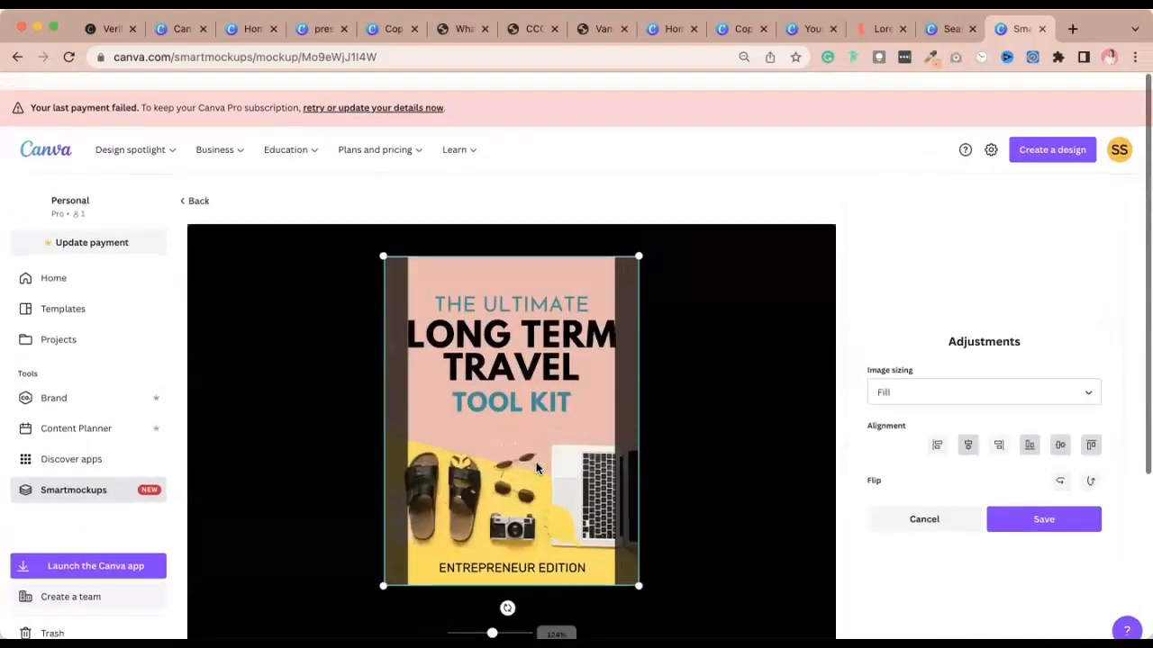
scroll(537, 469, down, 1)
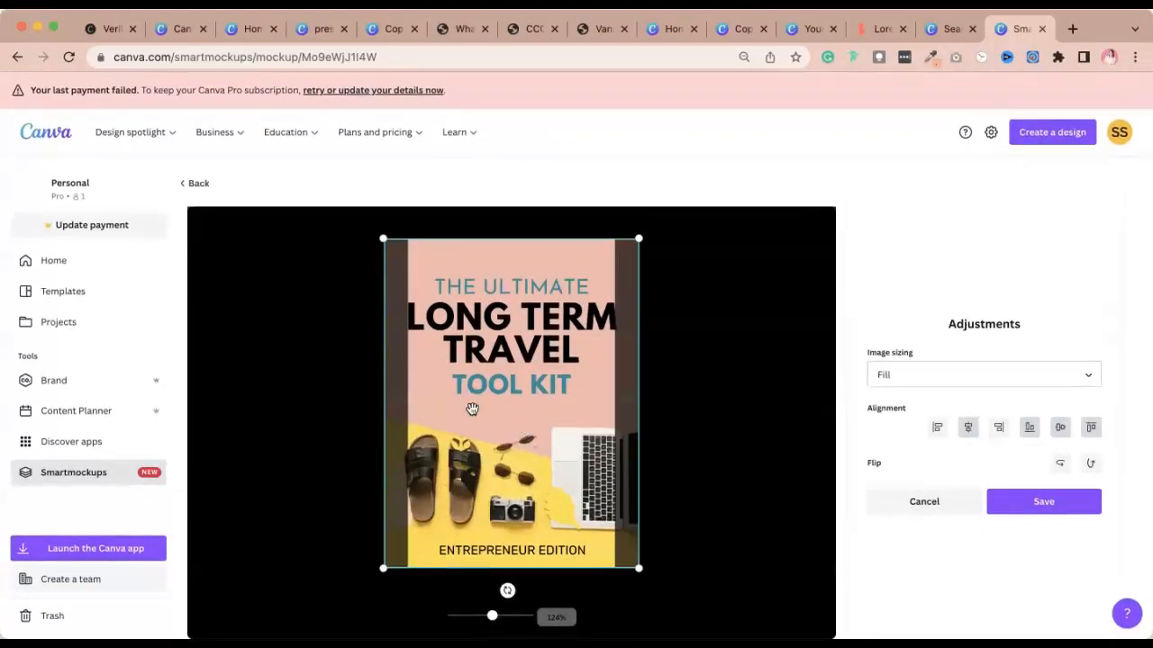
Try aligning the toolkit cover to the screen's left edge, then leave the mockup unsaved and return to the Tablets collection.
drag(551, 438, 574, 437)
scroll(801, 541, down, 1)
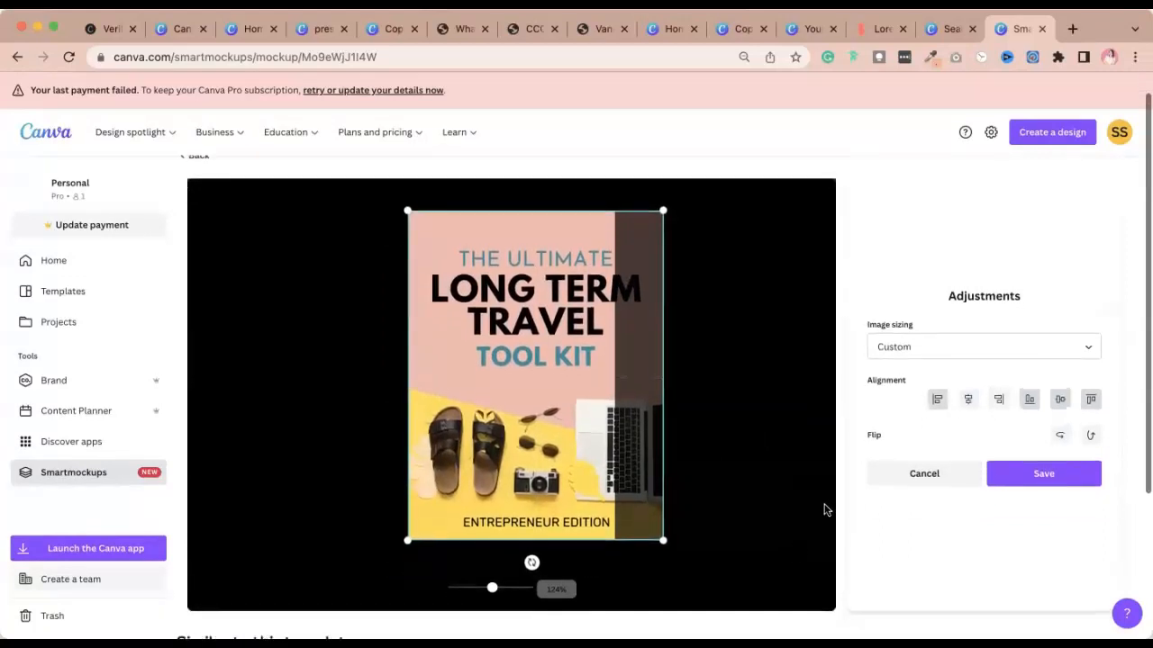
scroll(189, 193, up, 1)
click(190, 187)
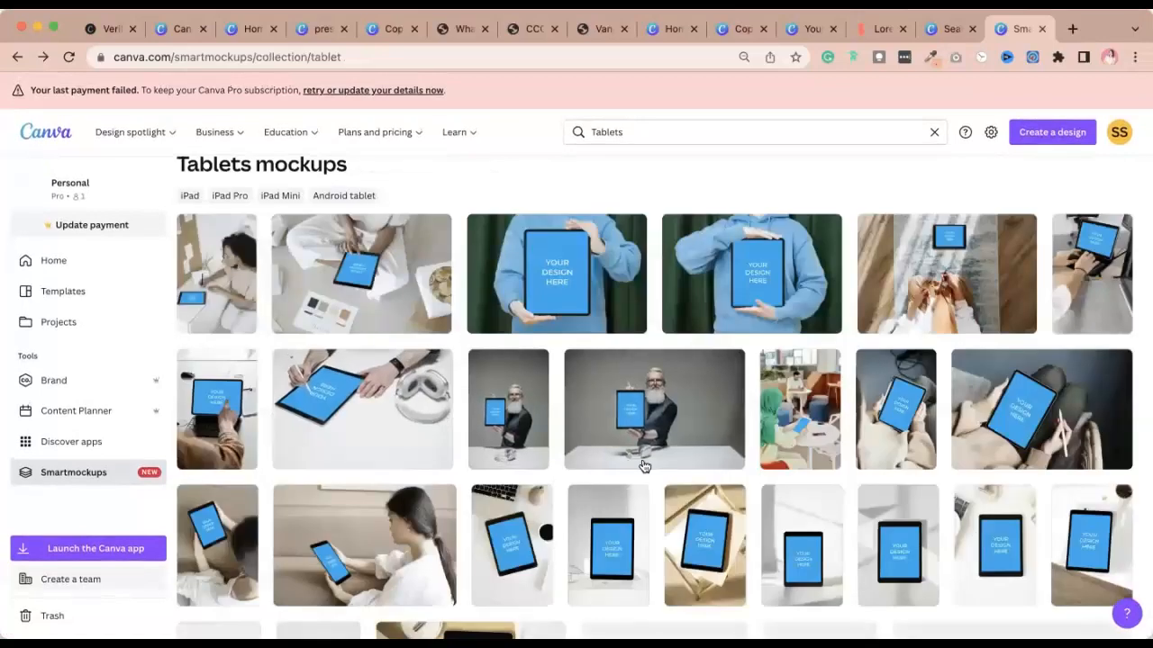
Search Smartmockups for "ipad" and open the iPad mockup collection.
scroll(630, 432, up, 3)
click(548, 266)
double_click(548, 266)
text(ipad)
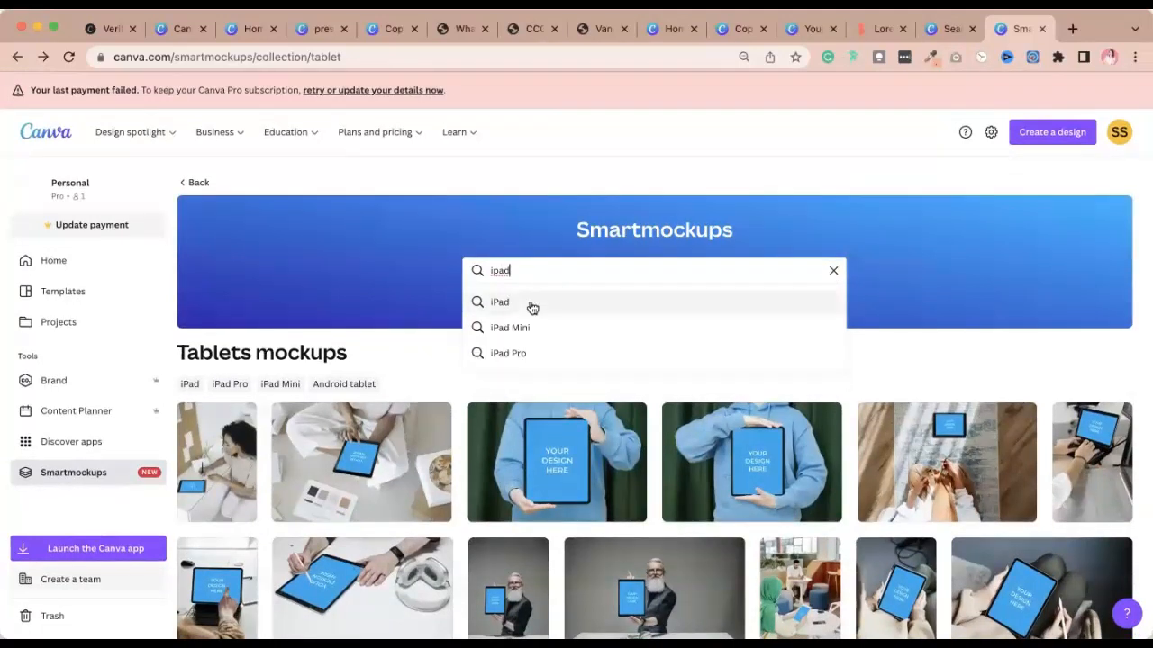
click(531, 305)
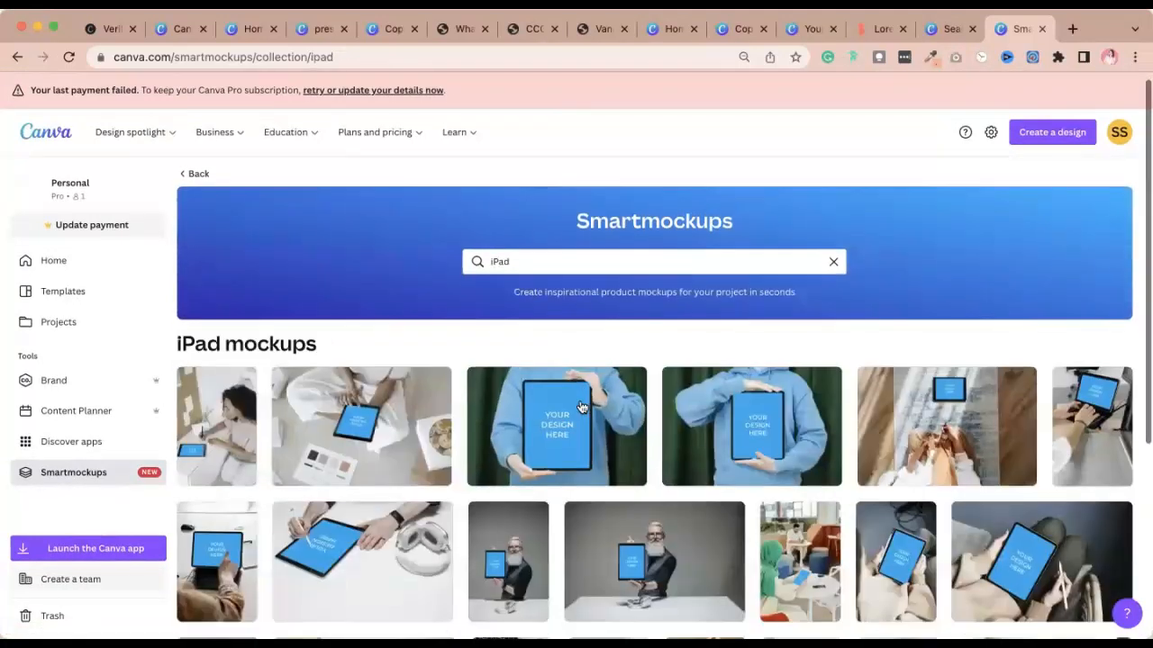
Open the upright black iPad mockup on a plain white background from the iPad collection.
scroll(581, 407, down, 3)
scroll(582, 407, down, 5)
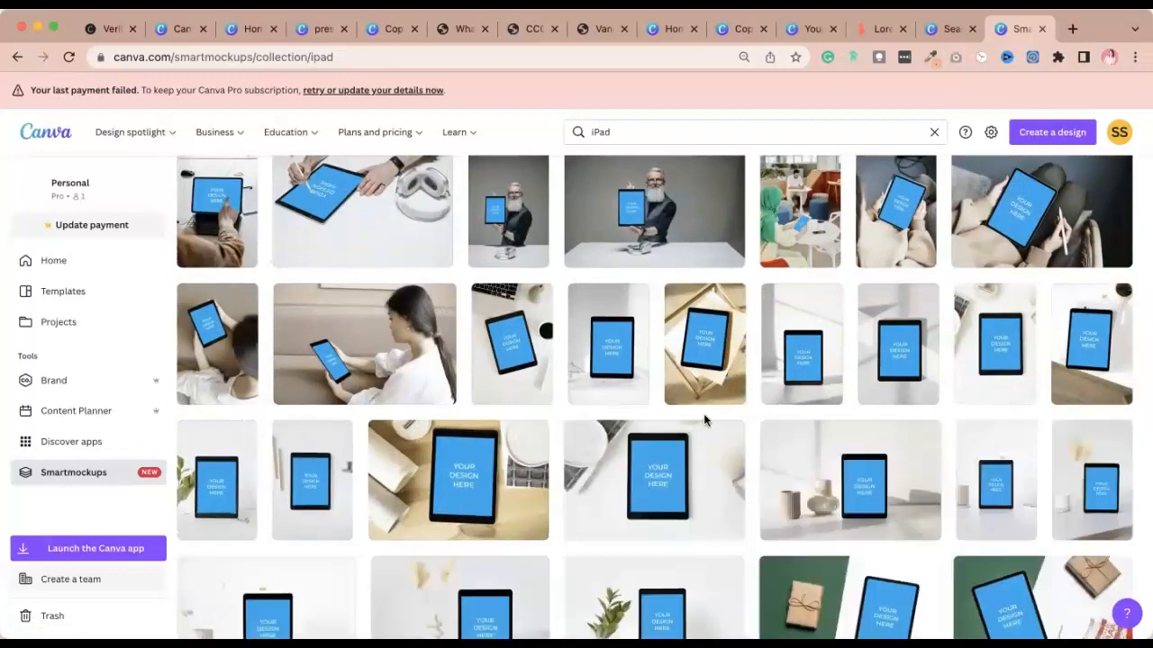
scroll(703, 413, down, 3)
scroll(707, 421, down, 5)
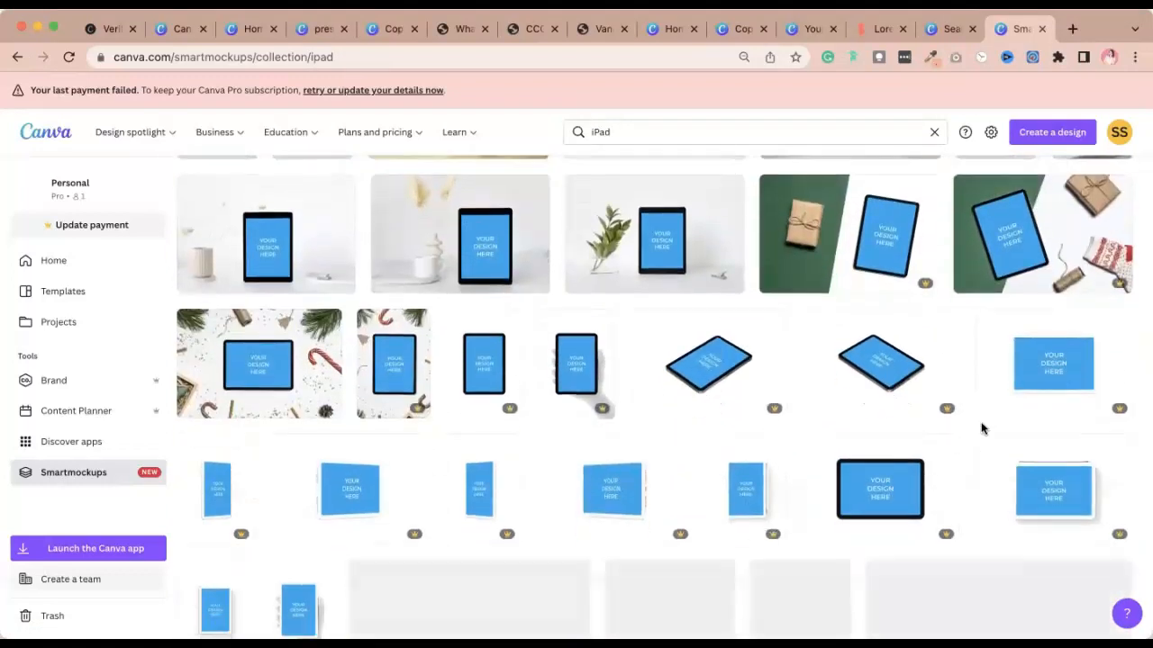
click(495, 369)
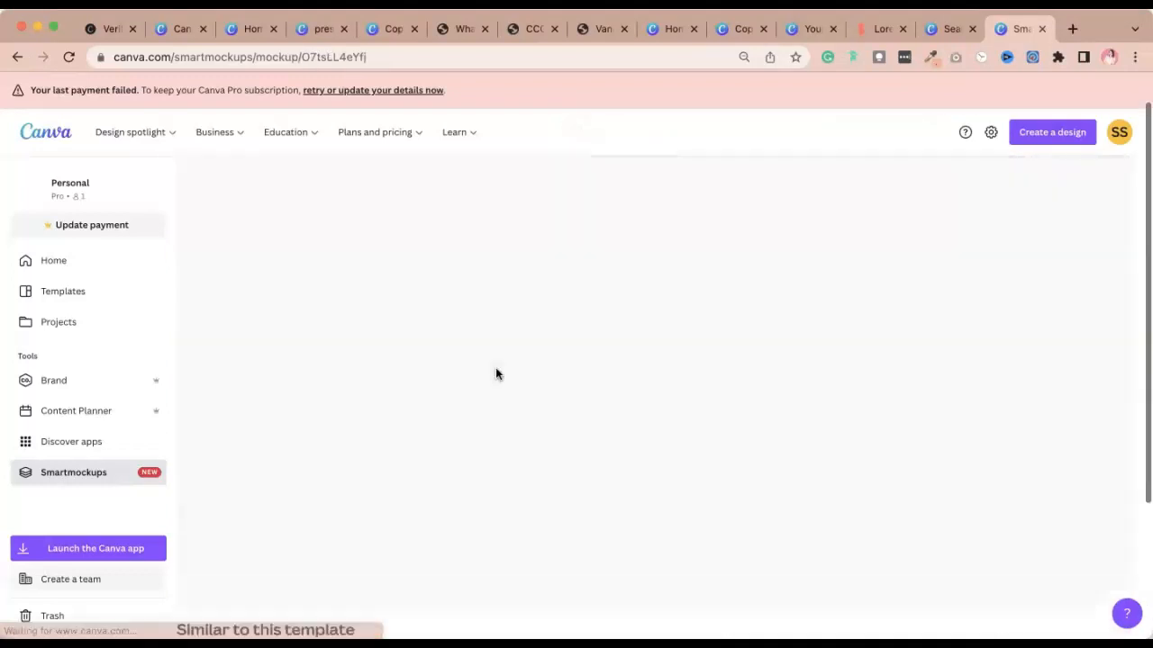
scroll(505, 351, down, 2)
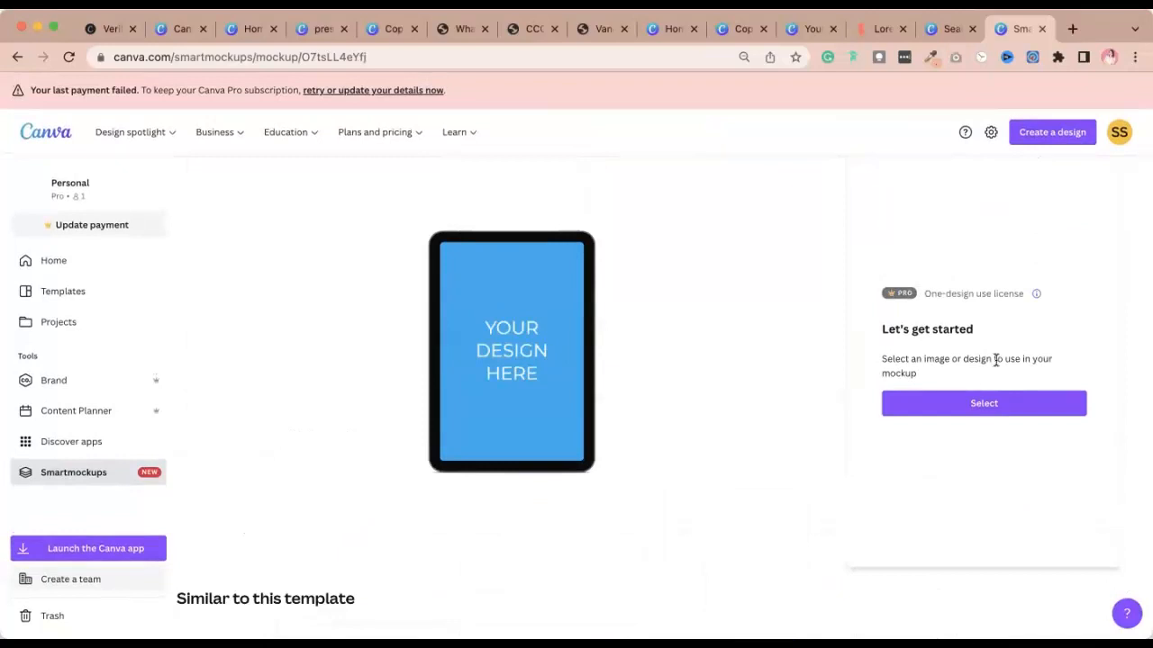
Place the first page of the HOME Training ConFITdent Project design on the upright iPad mockup's screen.
click(962, 410)
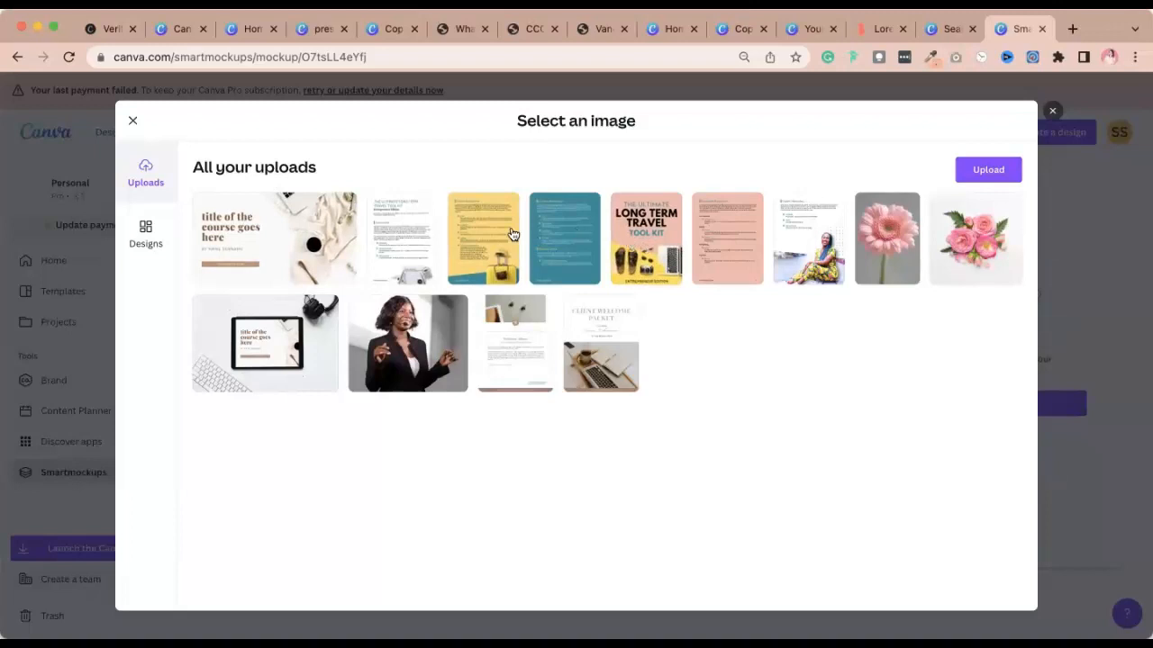
click(144, 231)
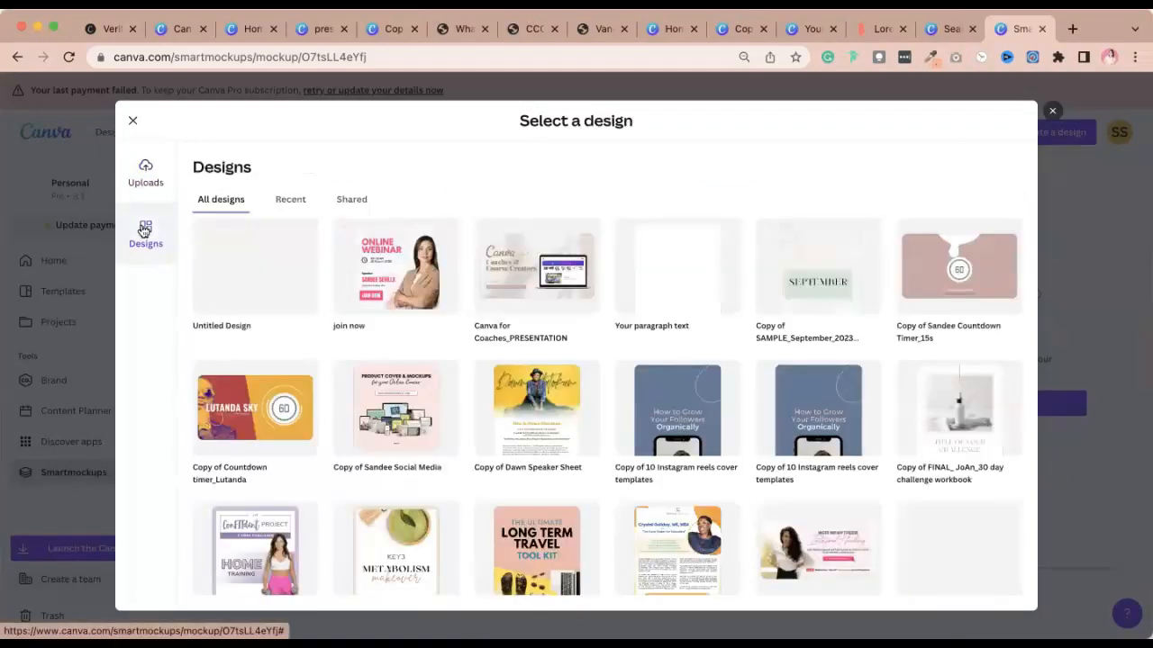
scroll(632, 452, down, 5)
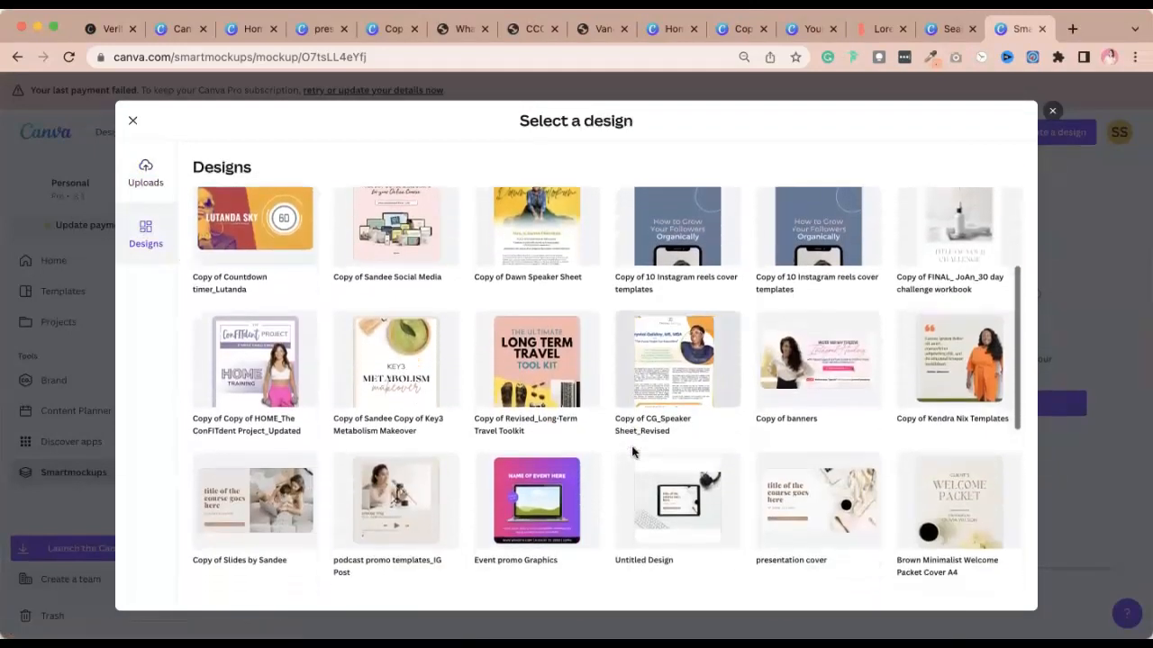
scroll(632, 452, down, 7)
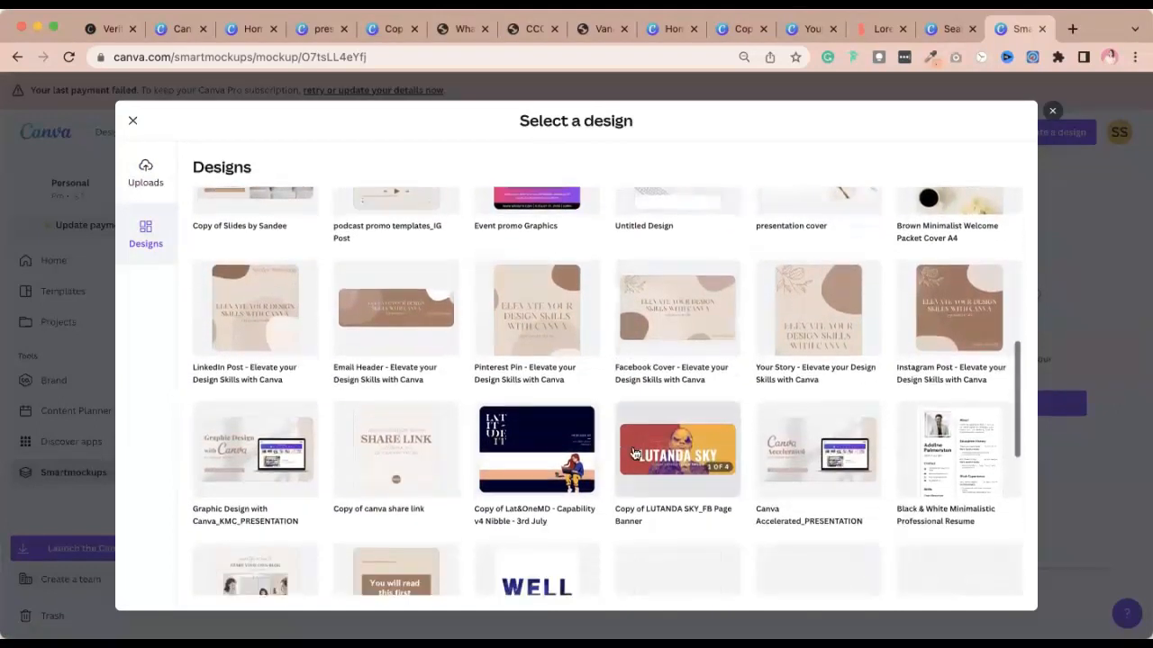
scroll(632, 452, down, 7)
scroll(632, 450, up, 20)
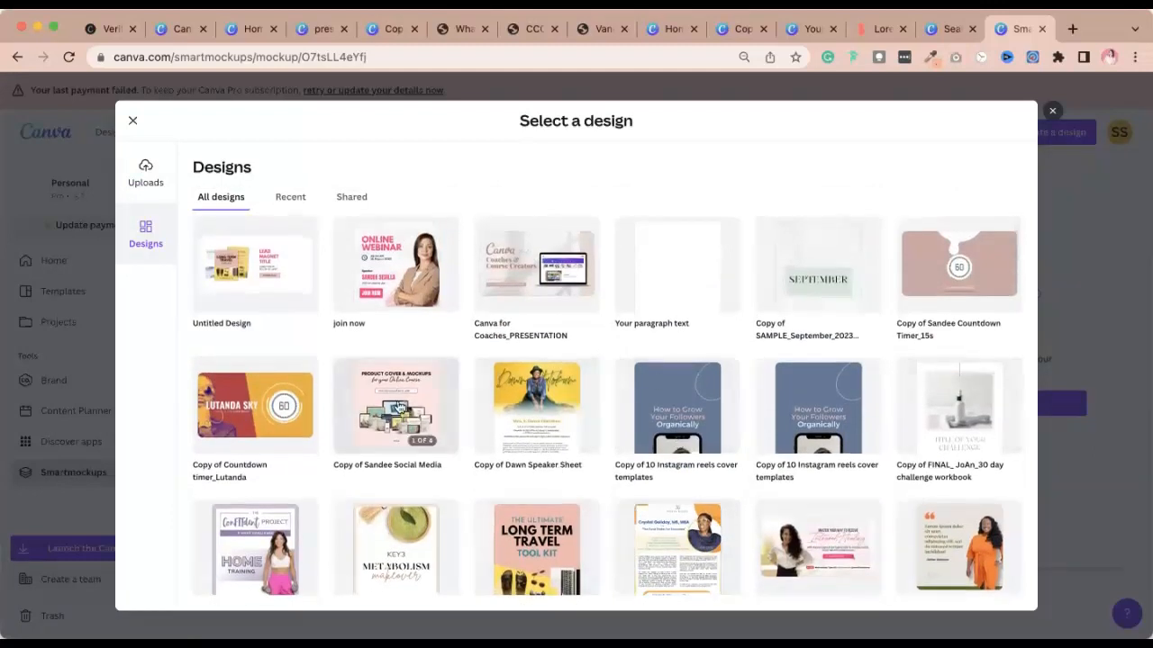
scroll(399, 407, down, 1)
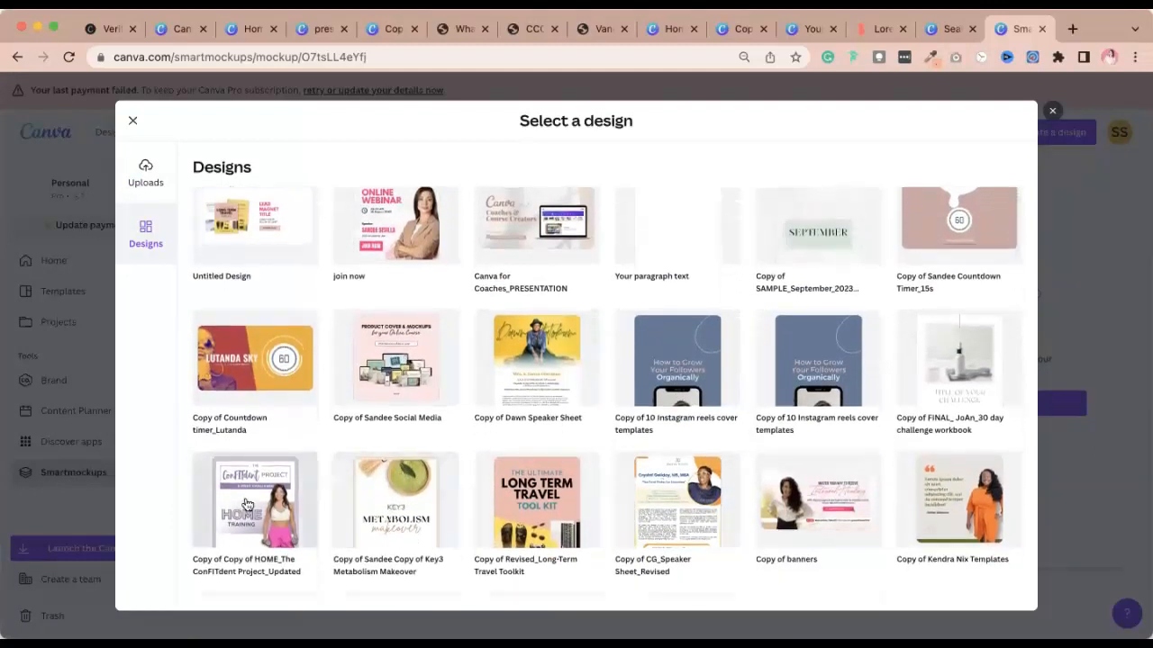
click(247, 504)
click(606, 594)
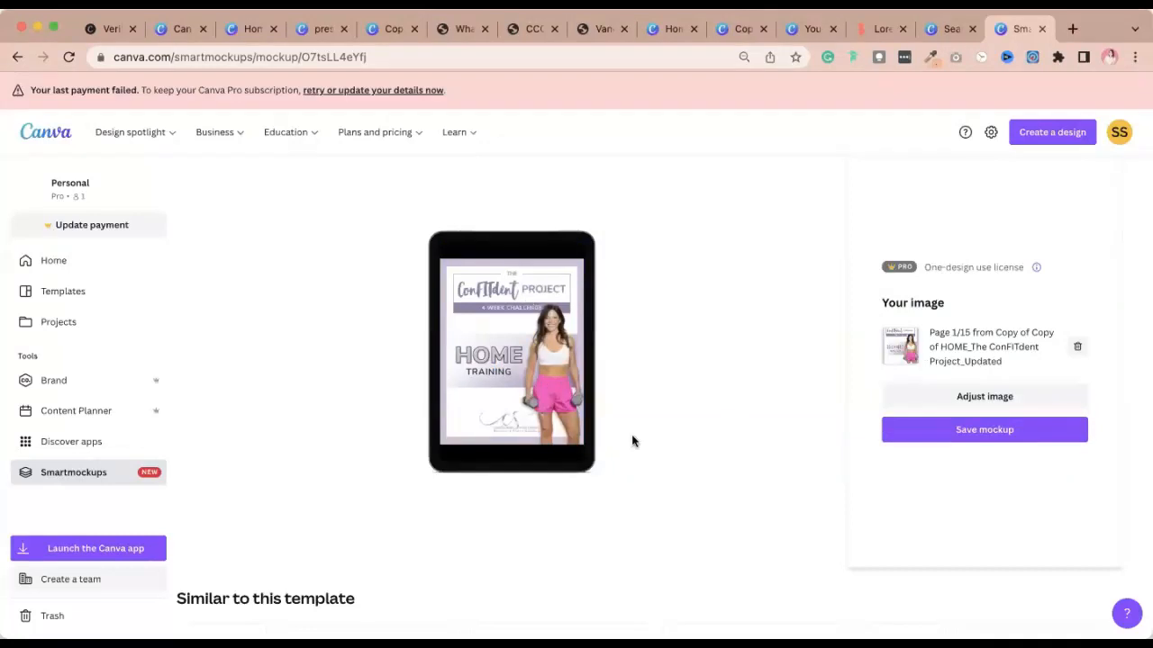
Try Custom image sizing and repositioning the Home Training cover on the iPad screen, then save the adjustments.
click(949, 397)
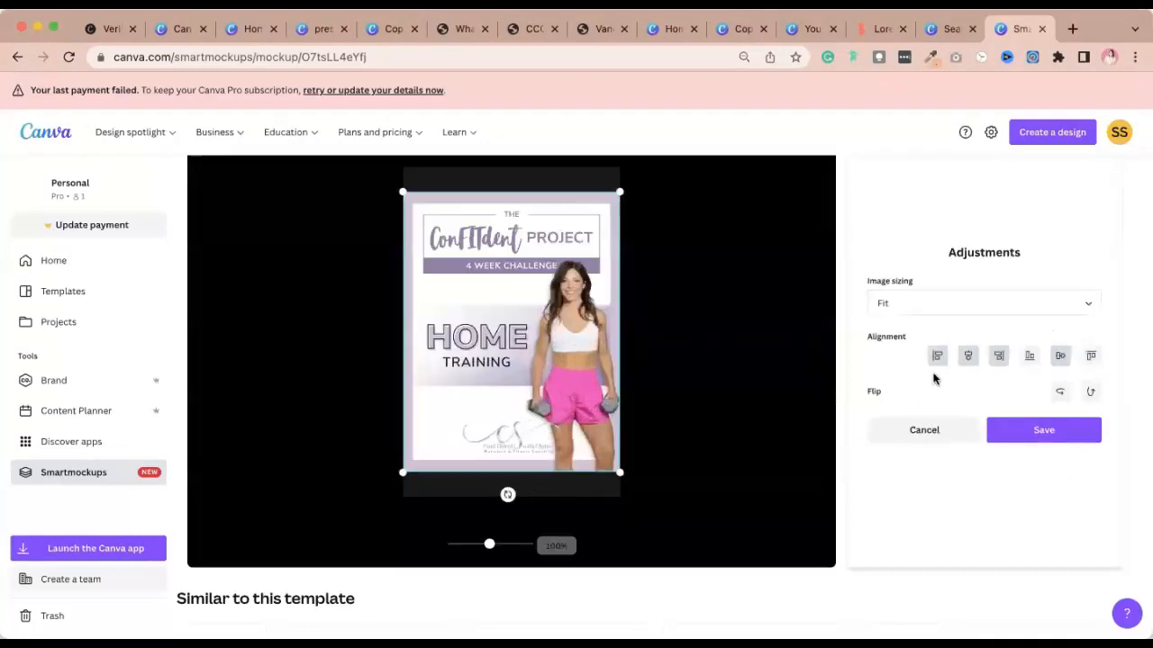
click(902, 311)
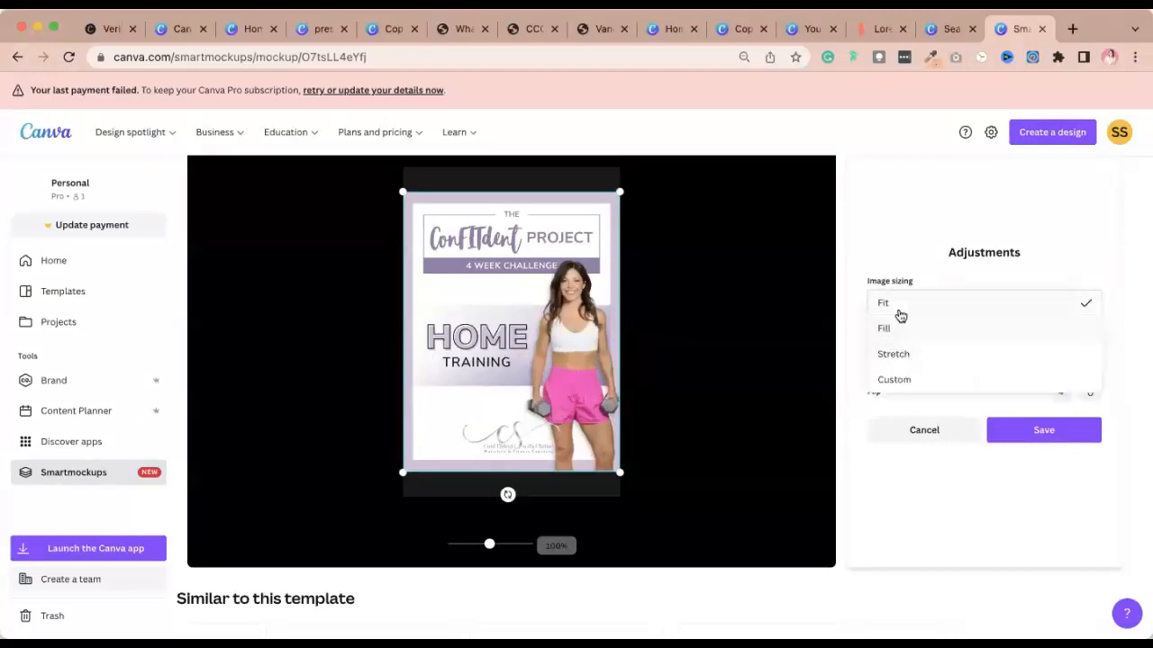
click(902, 382)
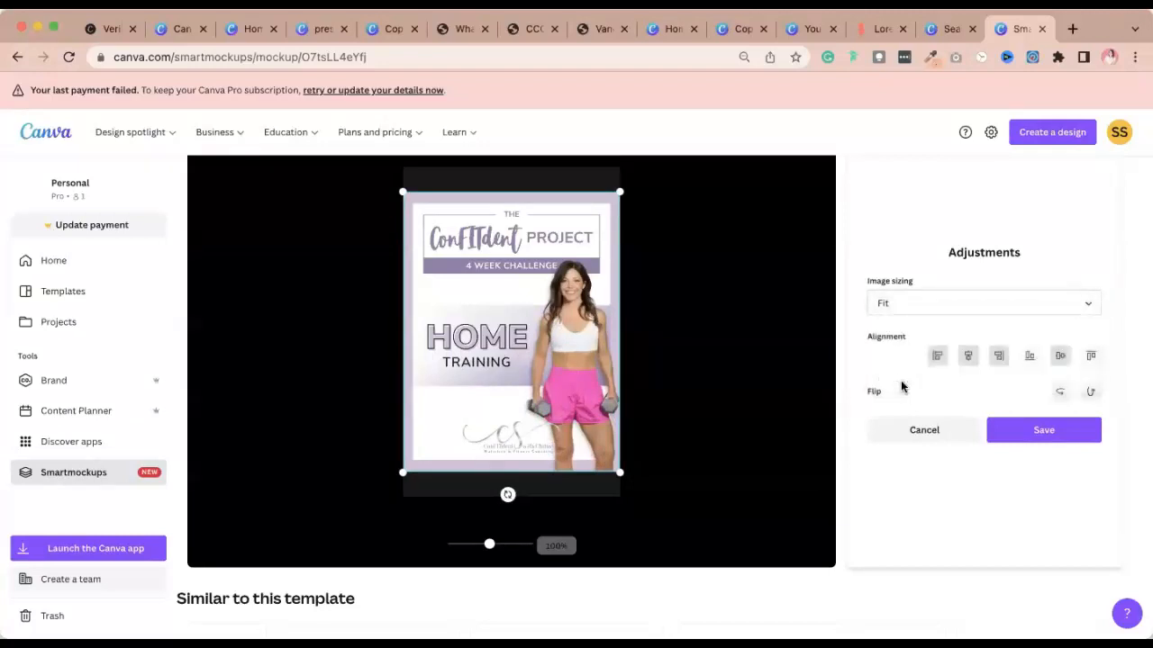
click(894, 307)
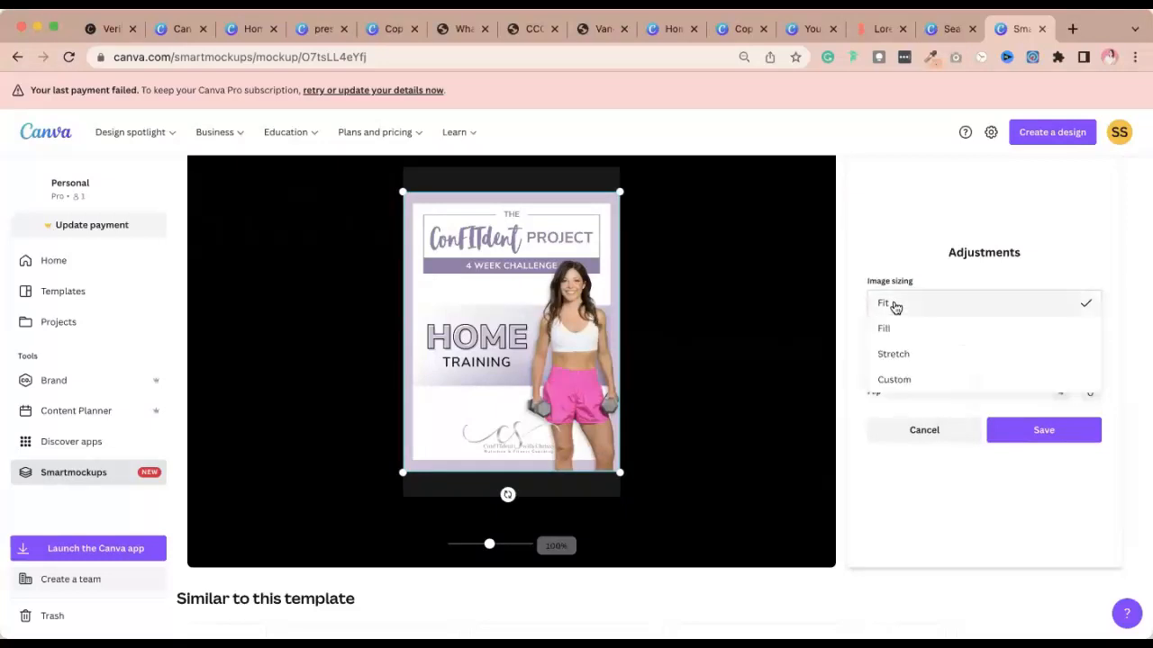
click(899, 383)
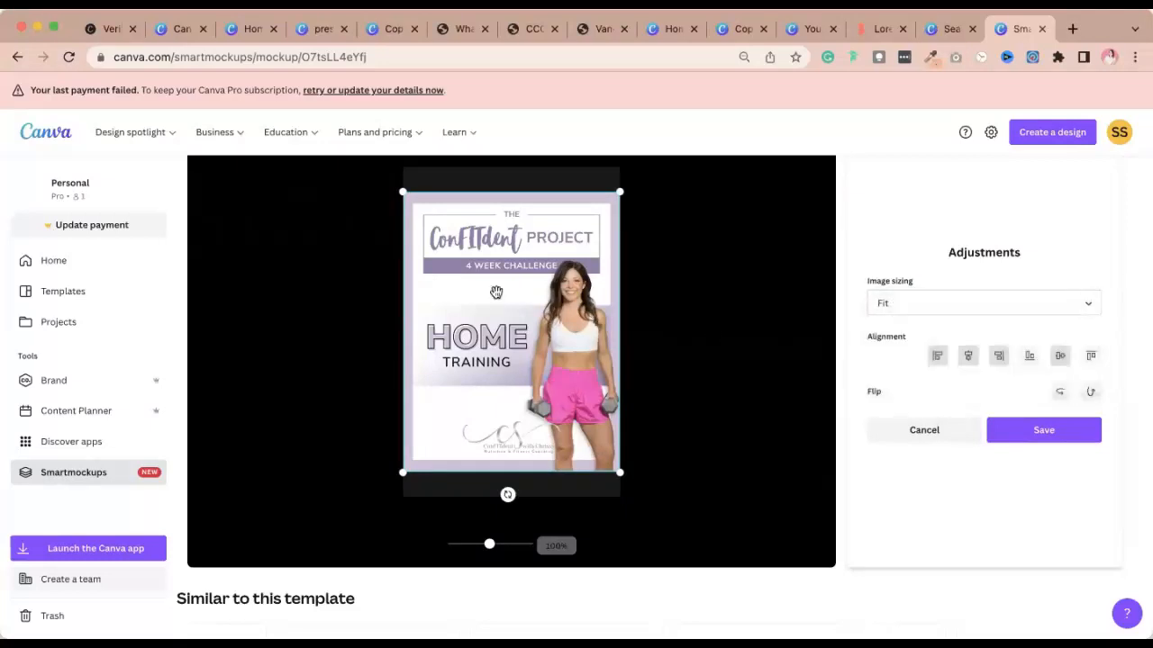
drag(451, 295, 449, 266)
drag(576, 436, 582, 461)
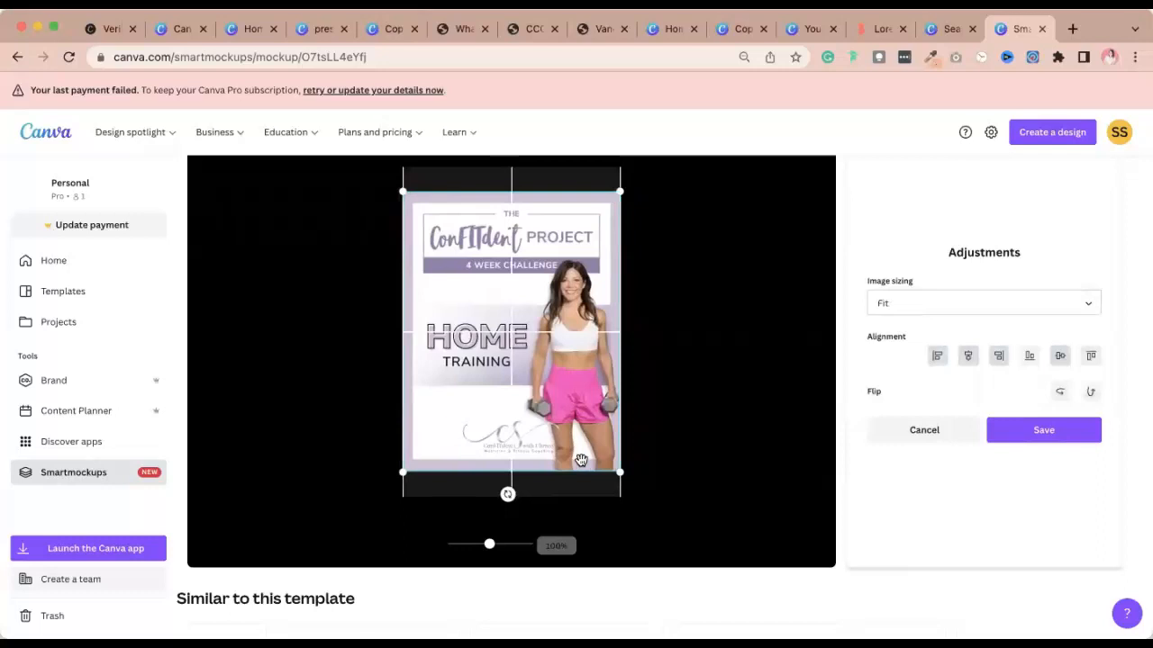
click(1047, 439)
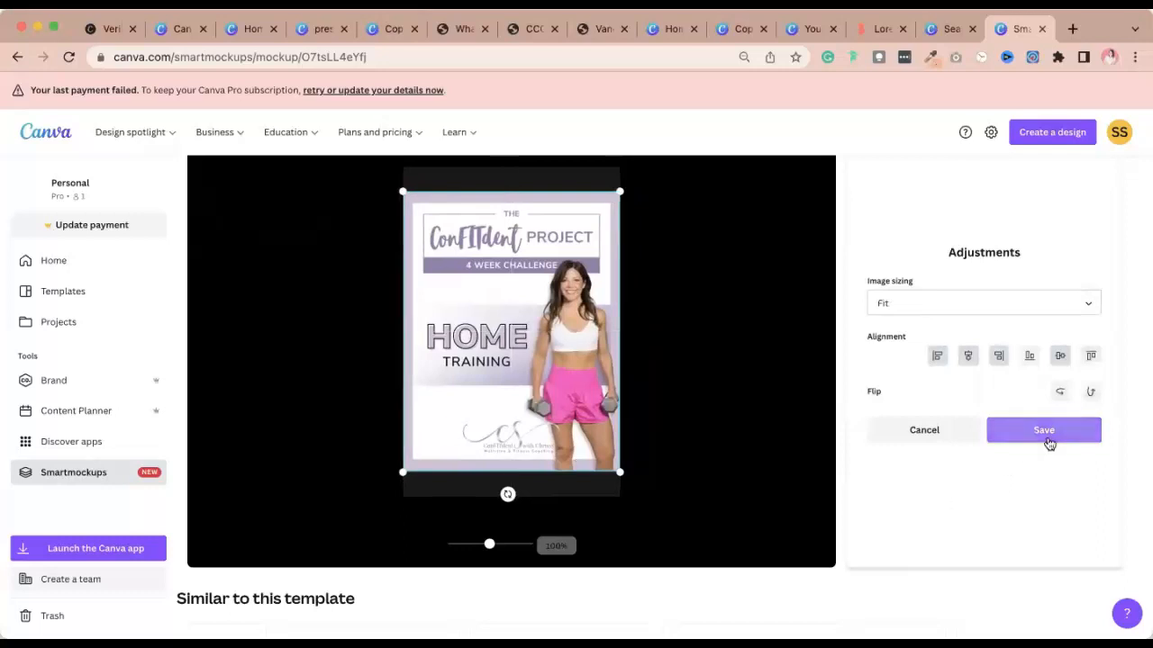
click(1045, 432)
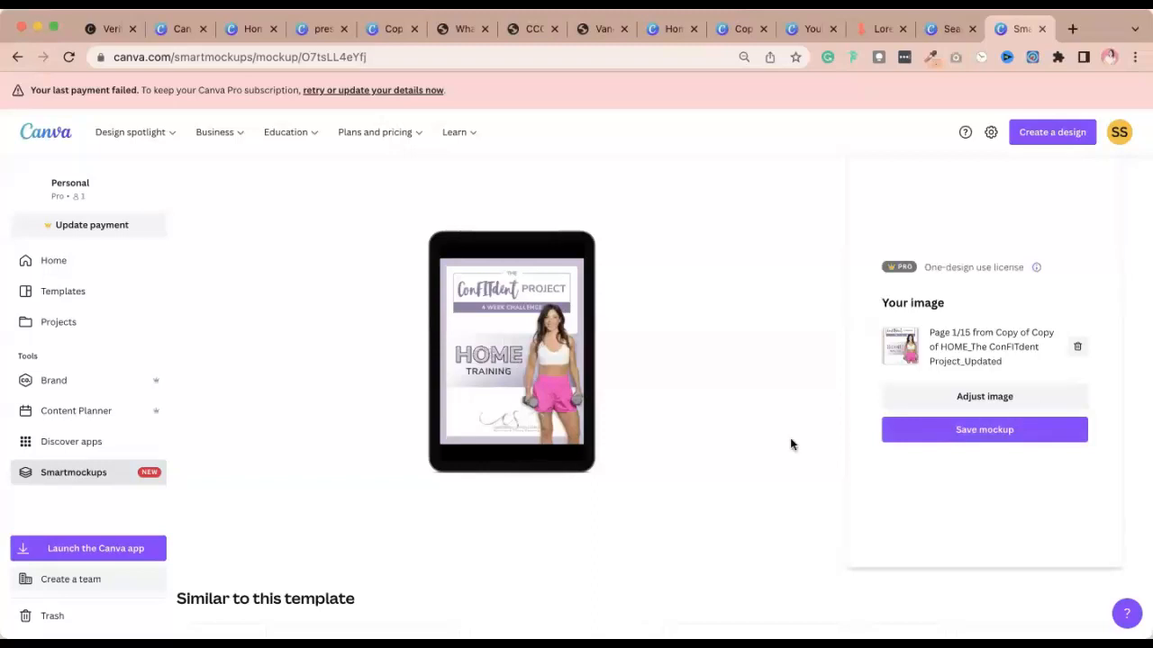
Save the Home Training iPad mockup and use it in a new Instagram Post design.
click(971, 436)
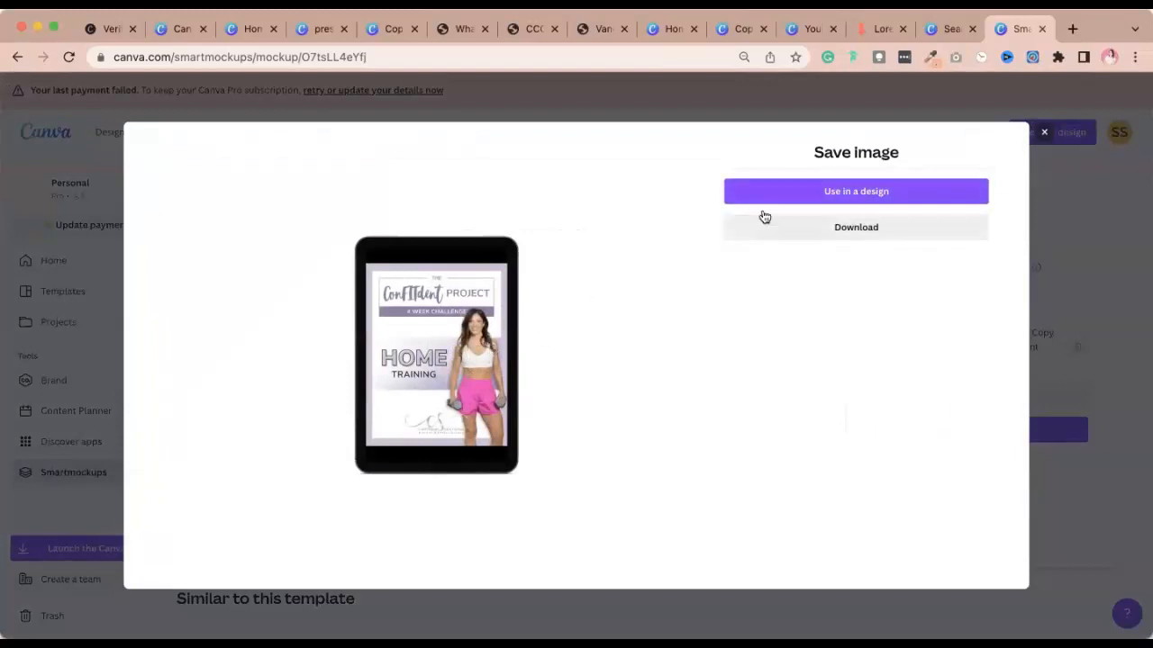
click(828, 196)
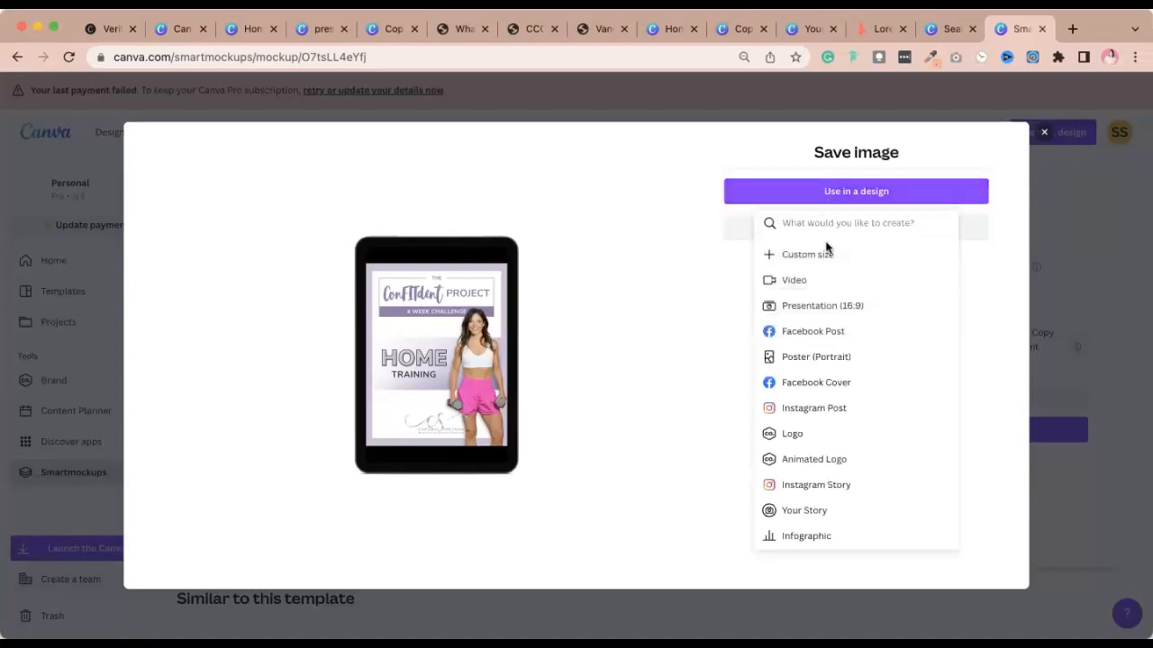
click(813, 410)
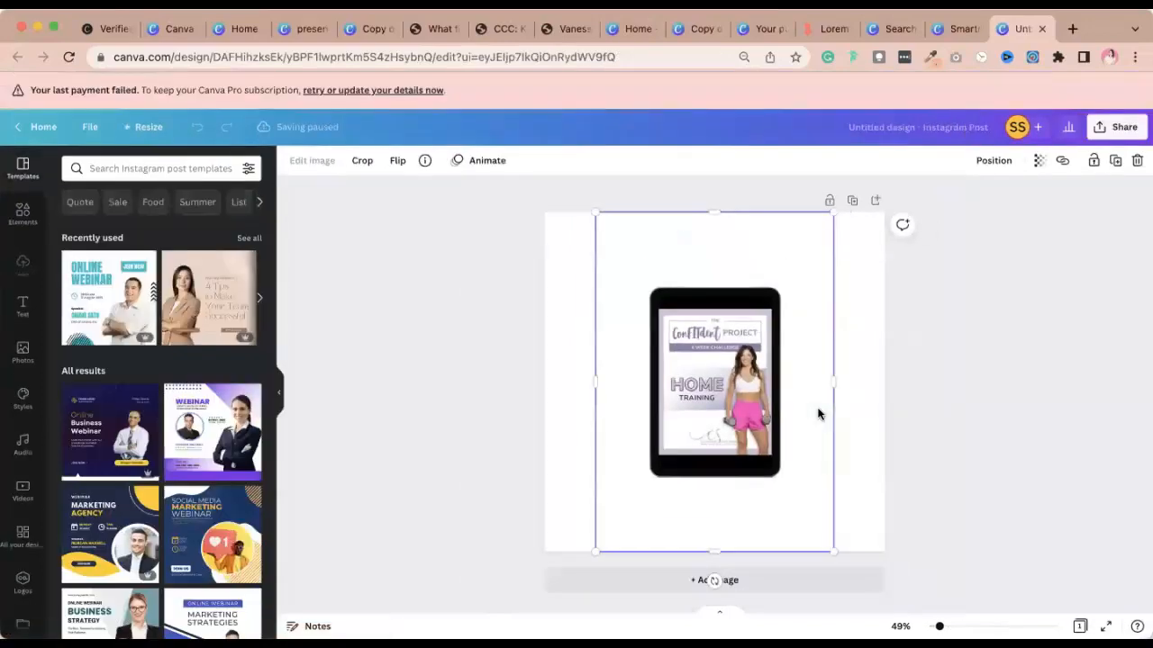
Move the iPad mockup to the left half of the Instagram post, leaving the right half empty, and deselect it.
click(1003, 350)
drag(496, 320, 720, 380)
drag(809, 365, 746, 364)
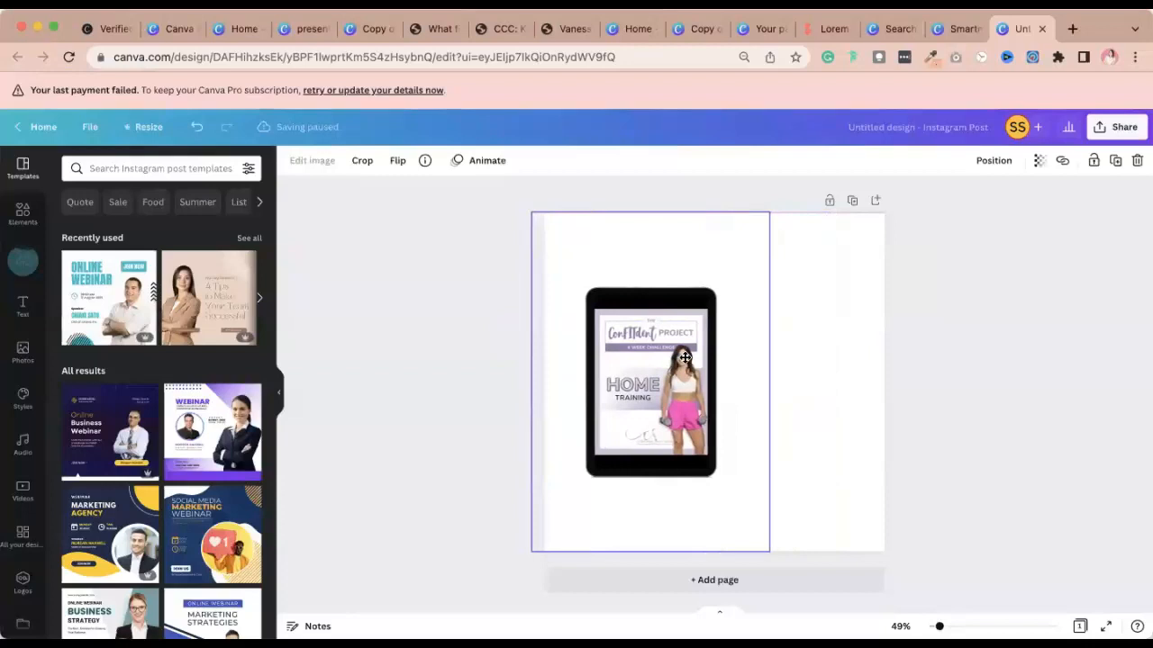
click(1016, 363)
click(863, 377)
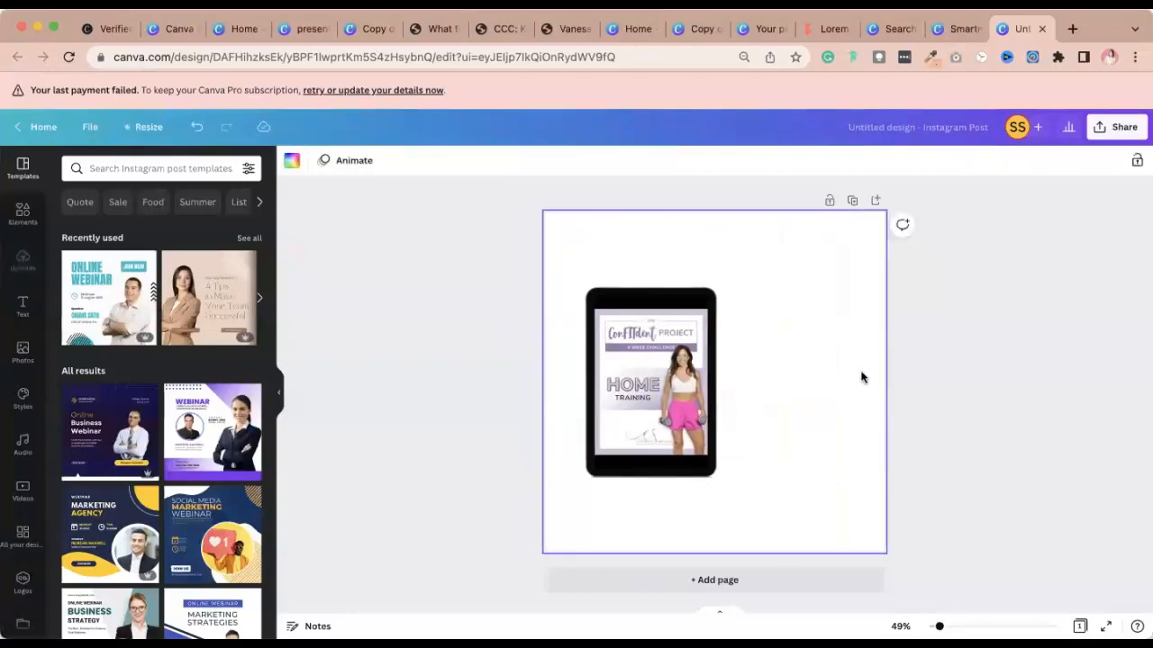
Return to the Smartmockups page, dismiss the saved image dialog and go back to the iPad mockup collection.
click(957, 28)
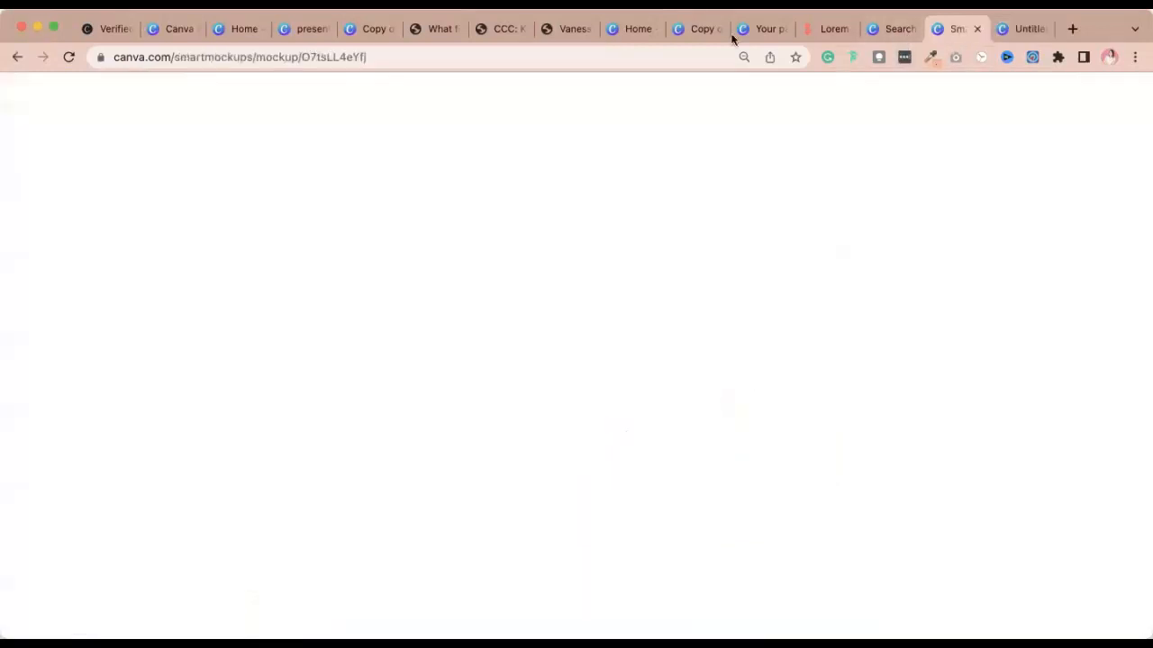
click(1043, 131)
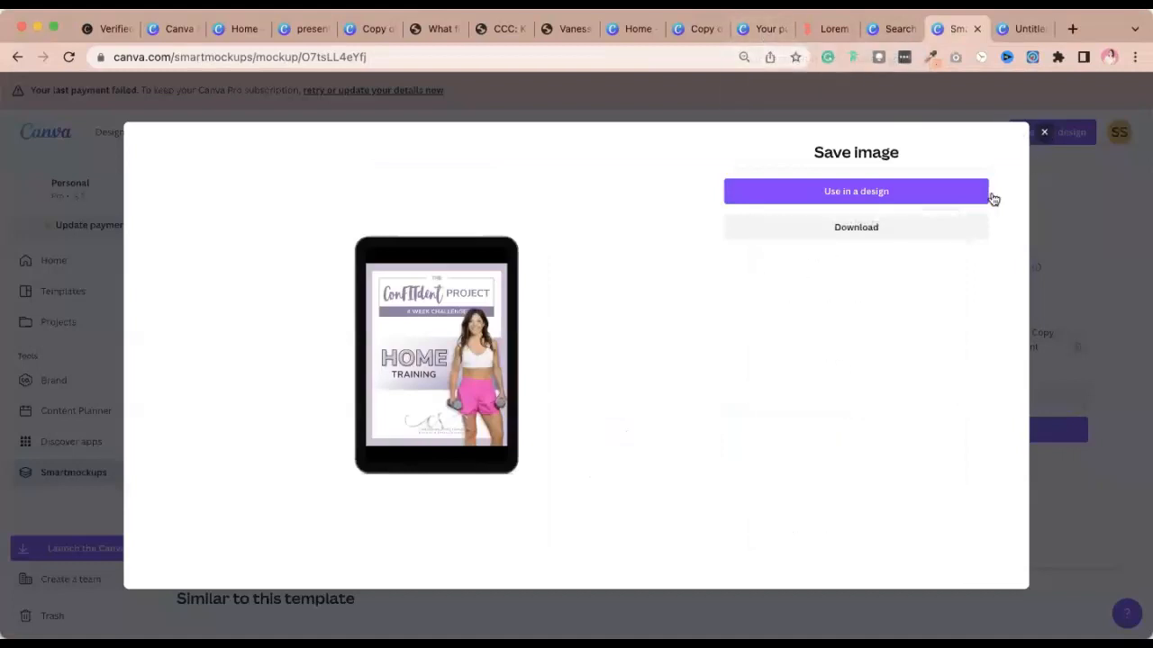
click(1043, 133)
scroll(642, 437, down, 3)
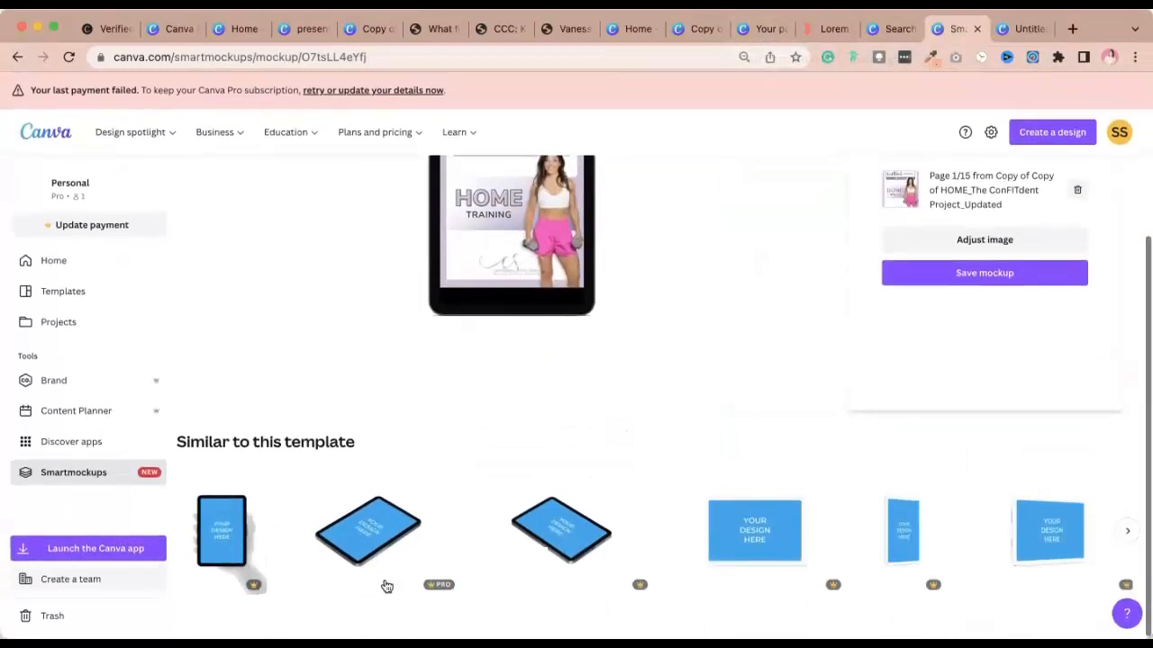
scroll(518, 321, up, 3)
click(195, 188)
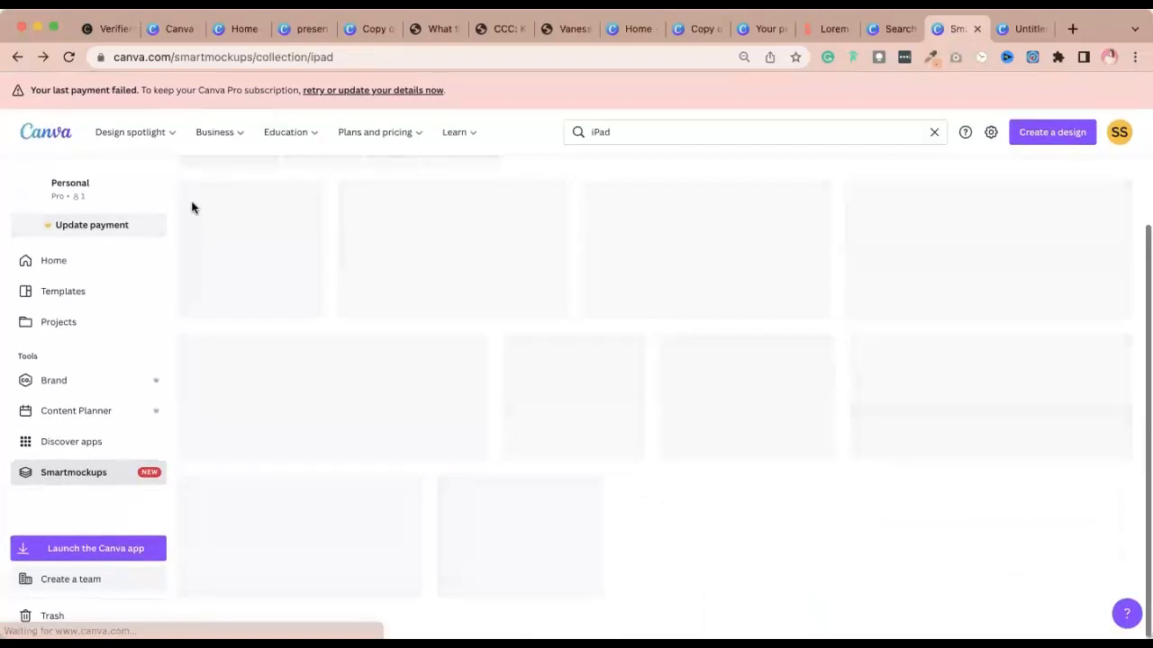
Clear the iPad search and go back through the Tablets collection to the Smartmockups start page.
scroll(558, 270, up, 2)
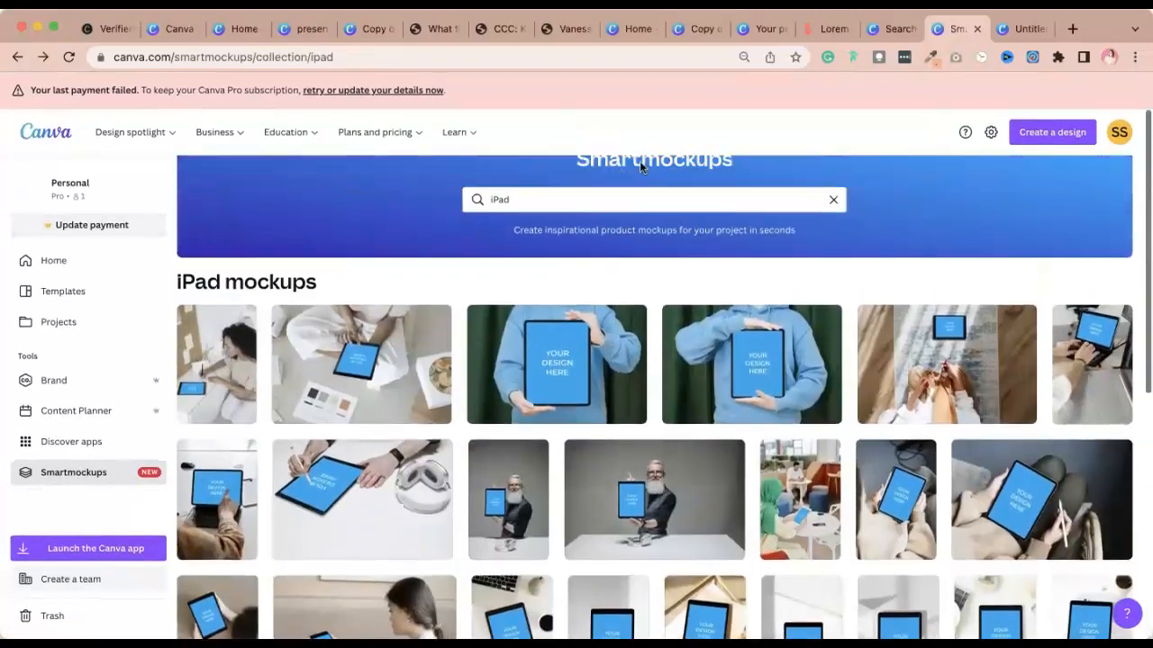
click(570, 199)
click(833, 200)
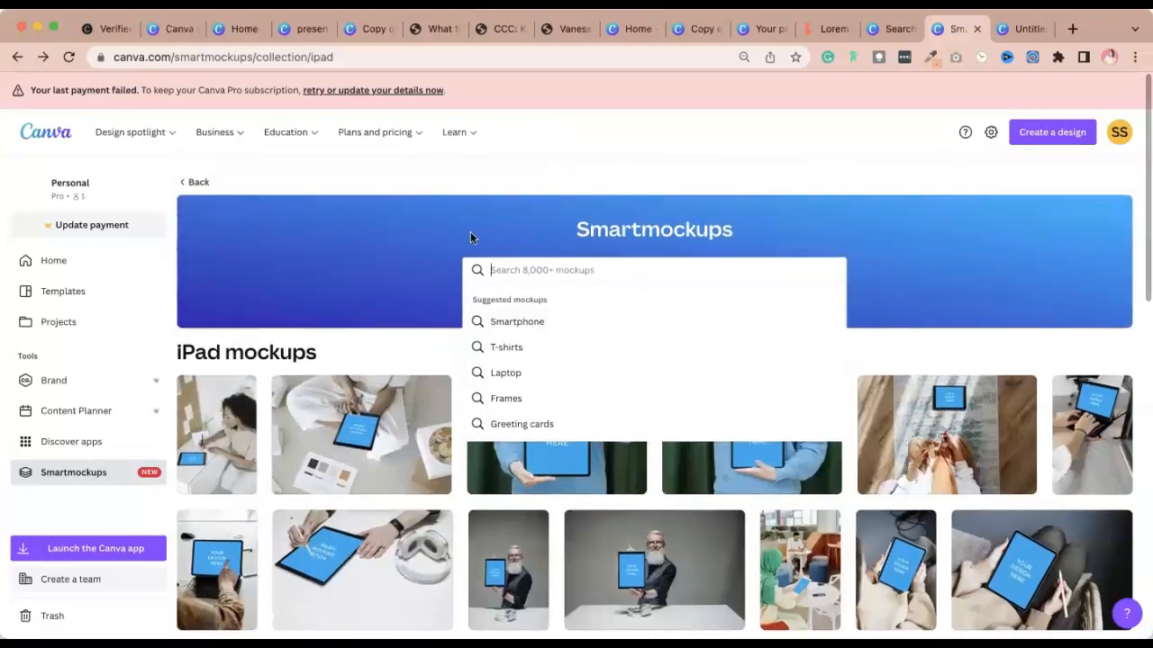
click(235, 363)
click(194, 183)
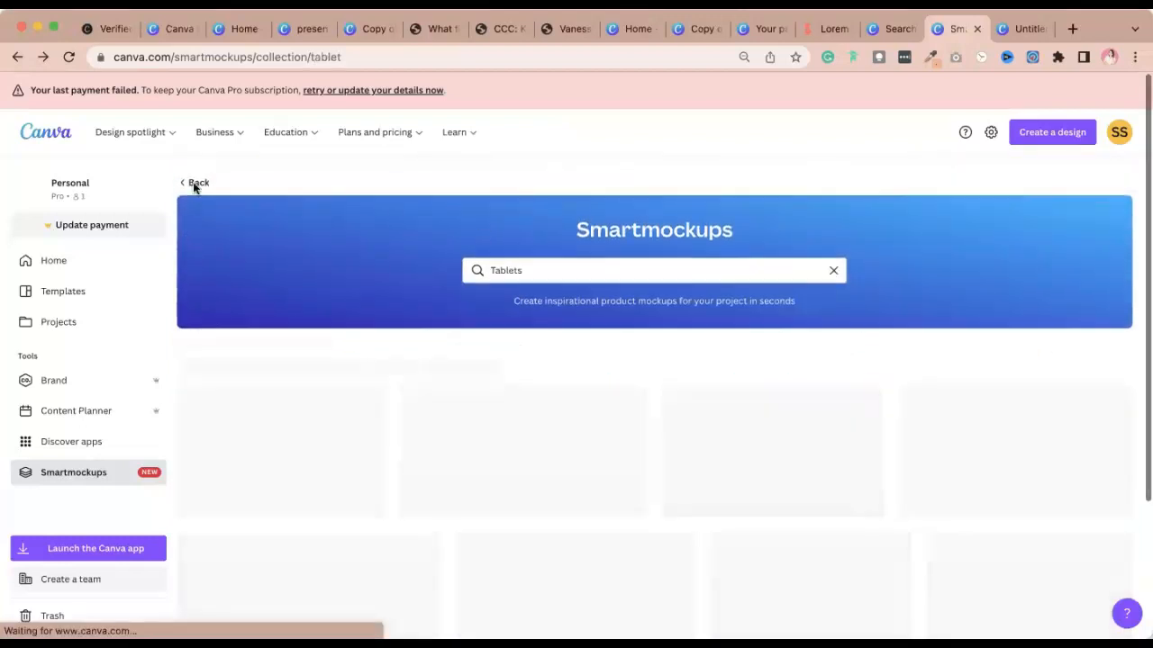
click(195, 183)
Look through the Packaging and Apparel mockup categories and the Trending and New mockup collections.
click(345, 331)
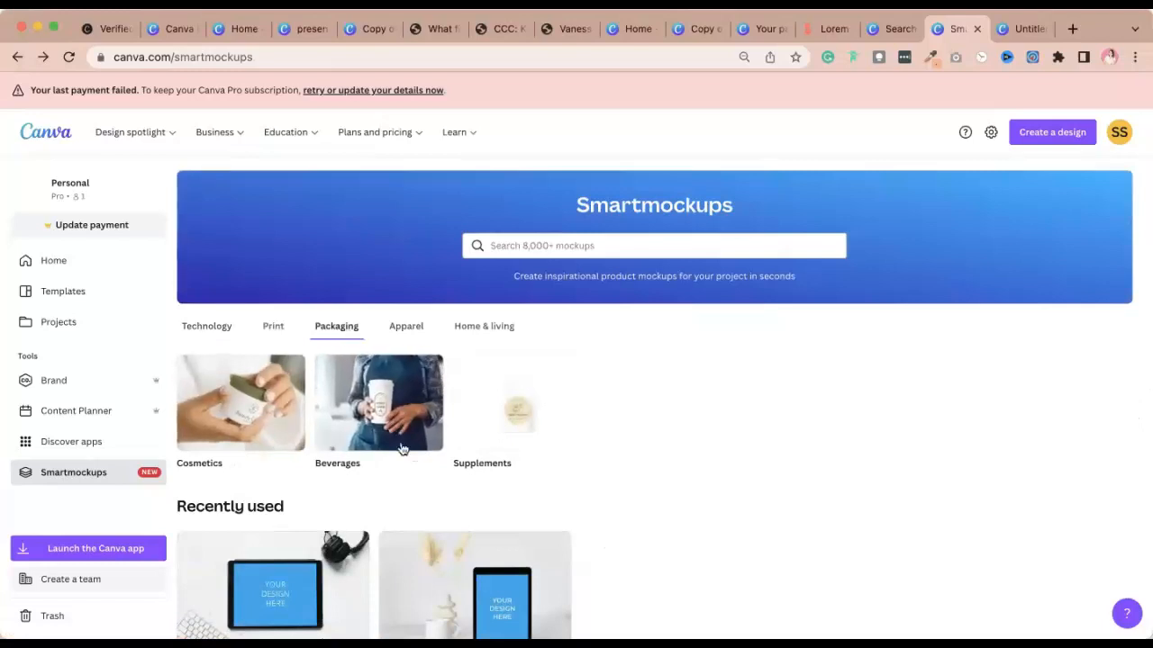
click(404, 333)
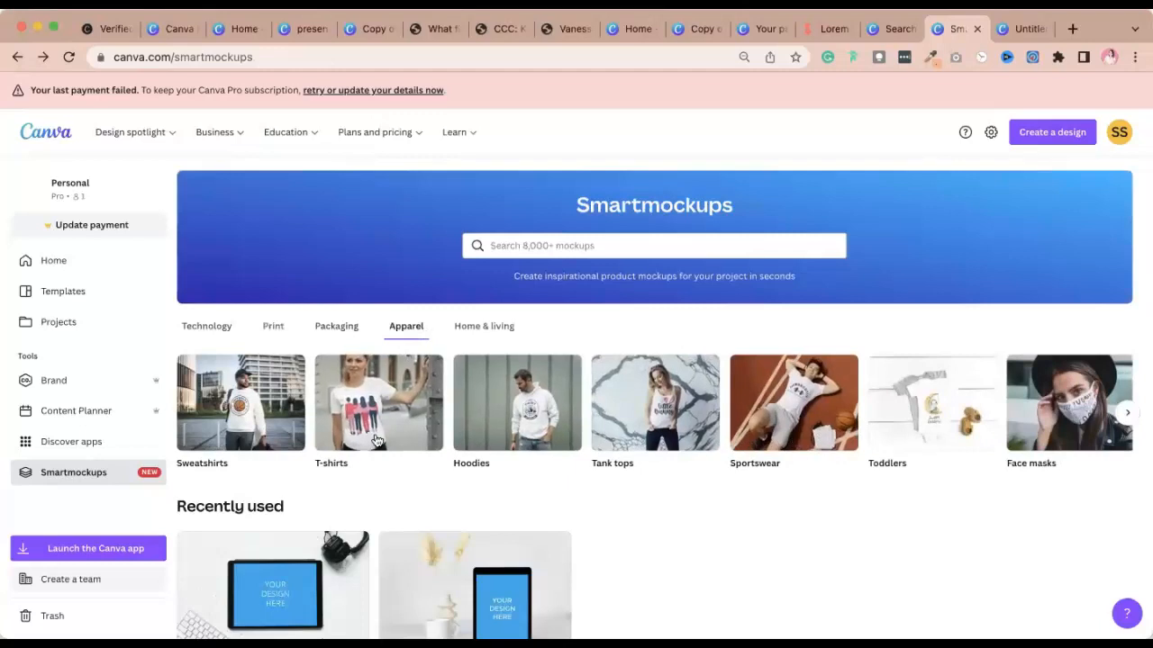
scroll(408, 516, down, 5)
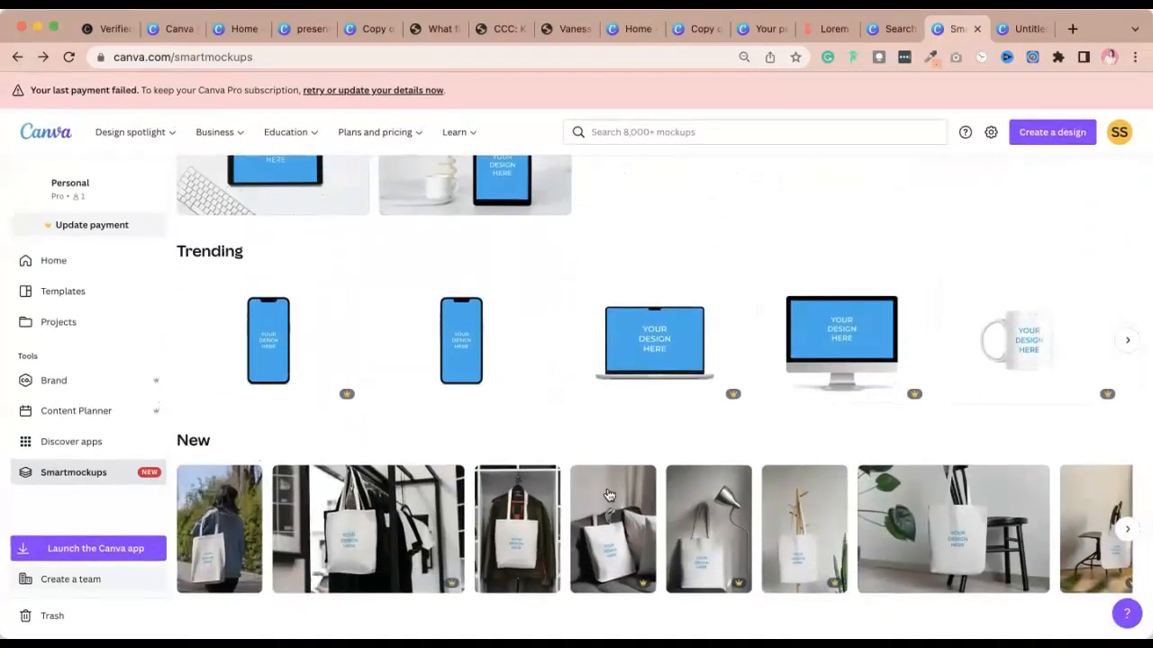
scroll(523, 432, up, 1)
scroll(477, 496, down, 1)
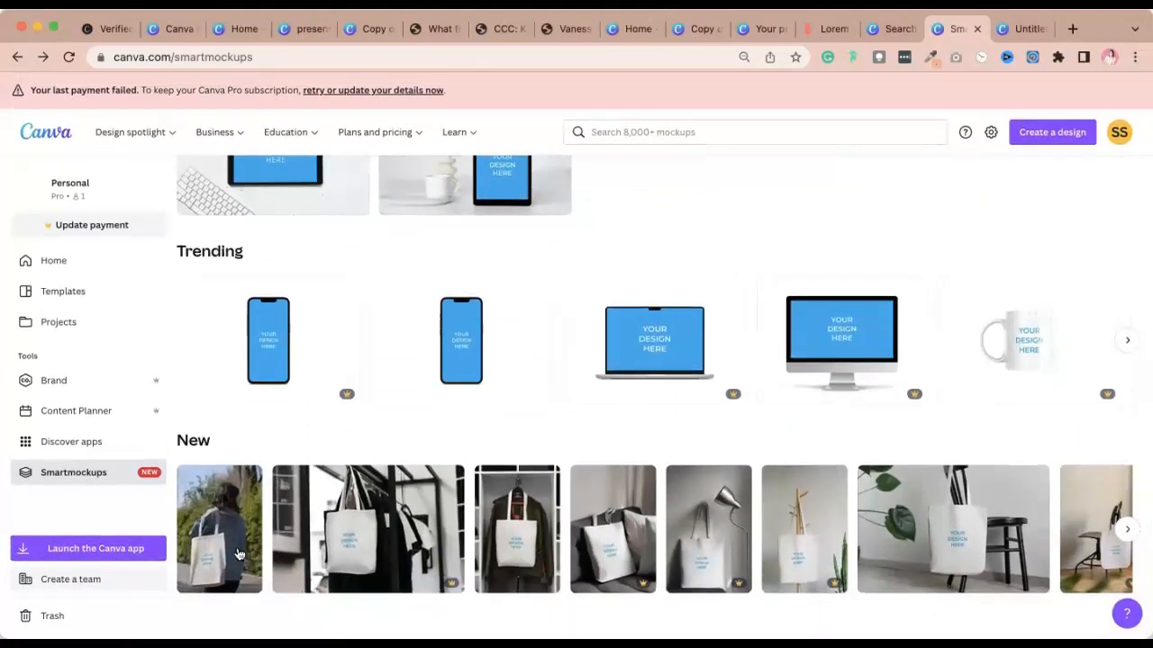
scroll(361, 442, up, 5)
scroll(387, 380, up, 2)
scroll(697, 457, down, 6)
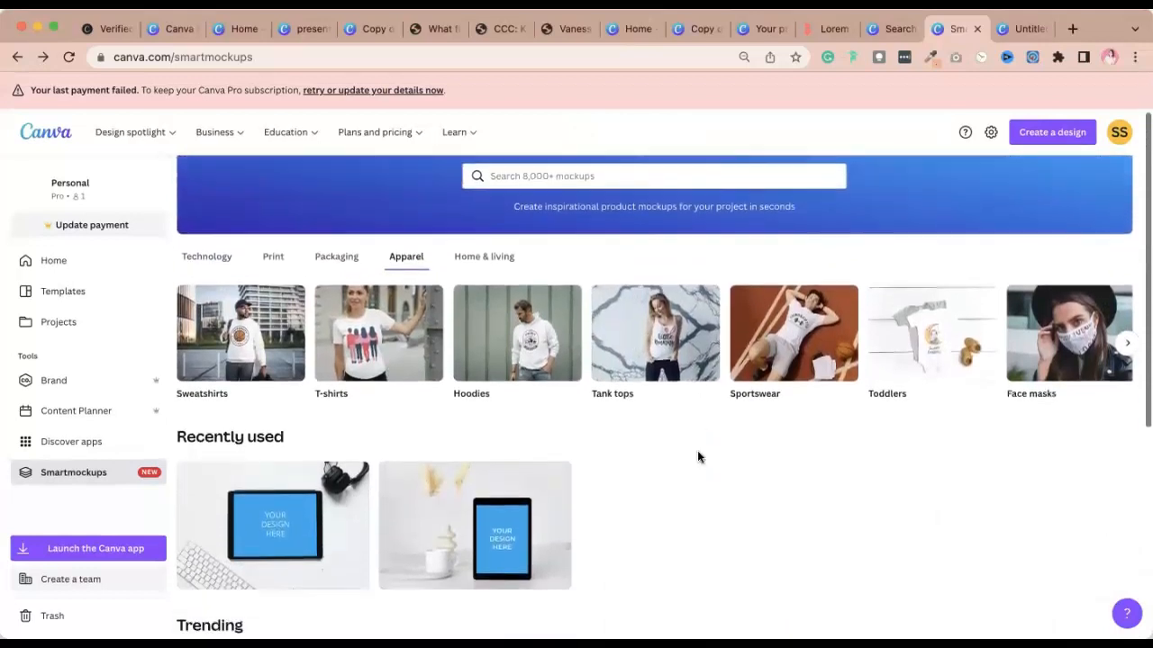
scroll(532, 428, up, 3)
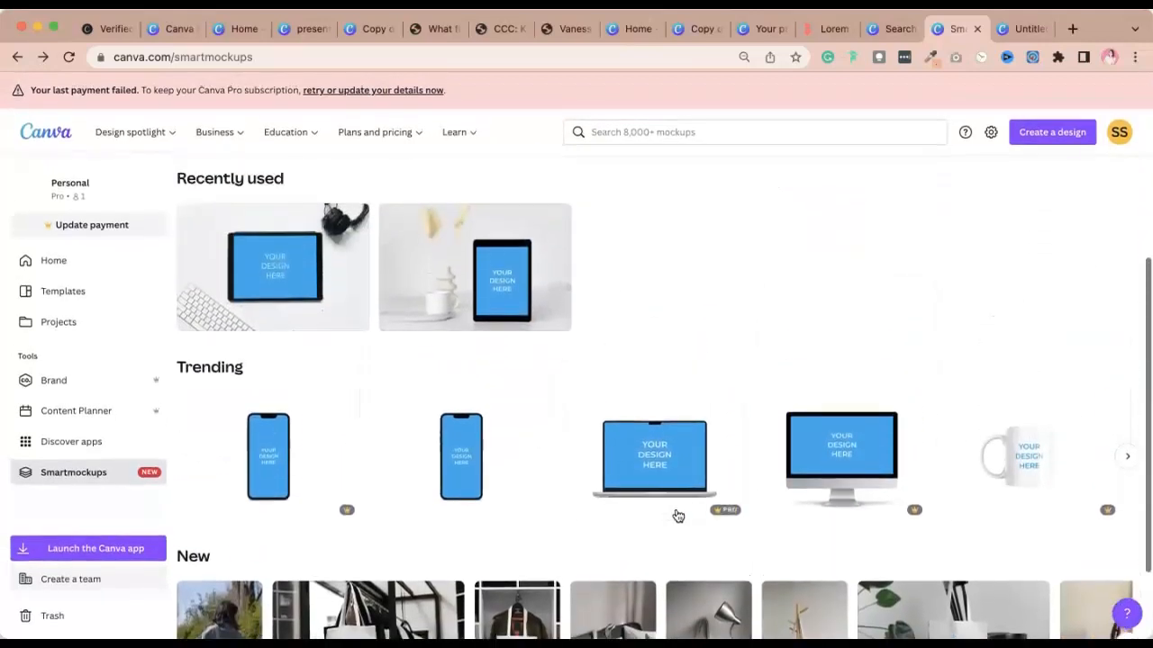
Open the trending front-facing laptop mockup and place the "presentation cover" design on its screen.
click(642, 459)
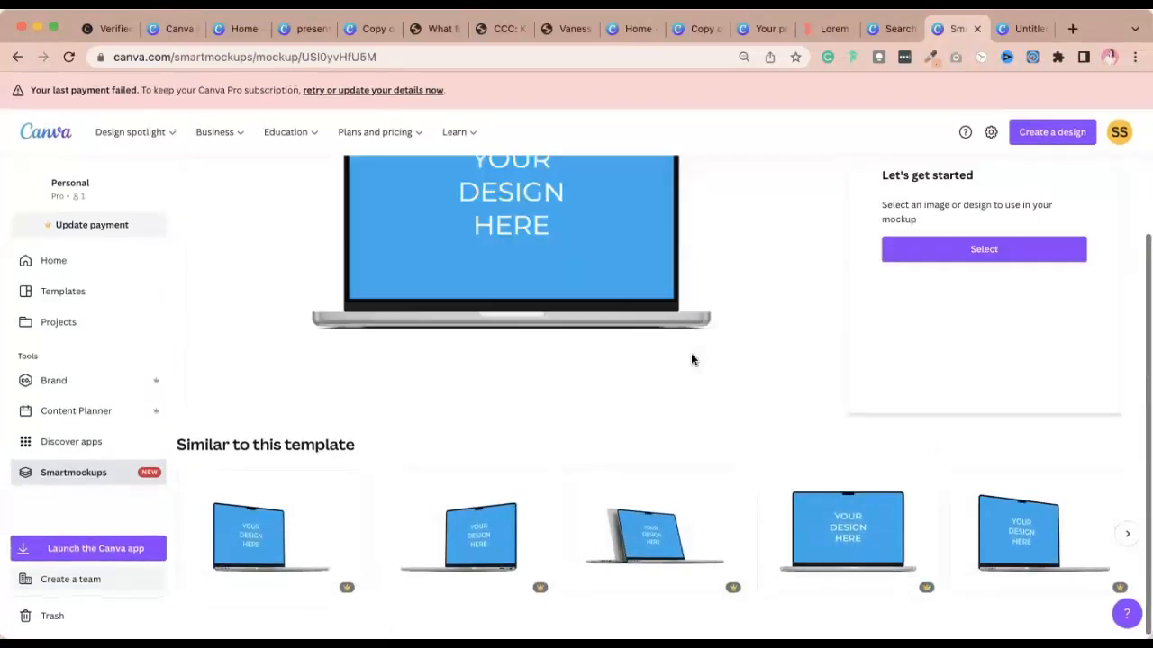
scroll(905, 288, up, 3)
click(965, 365)
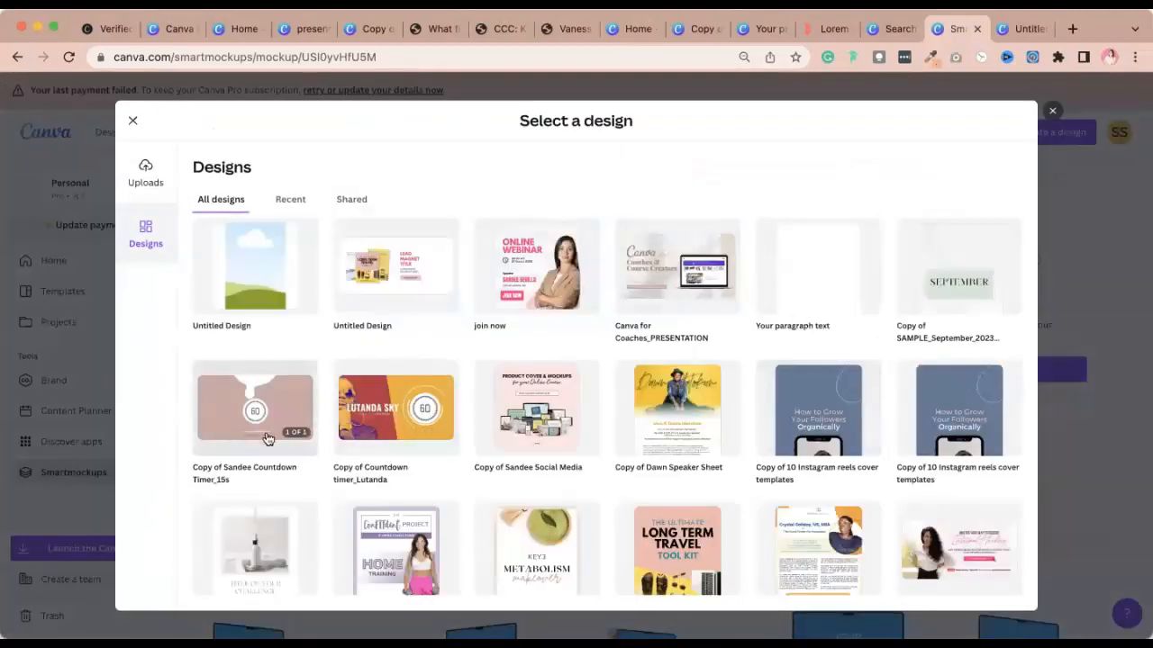
scroll(631, 425, down, 3)
scroll(628, 430, down, 3)
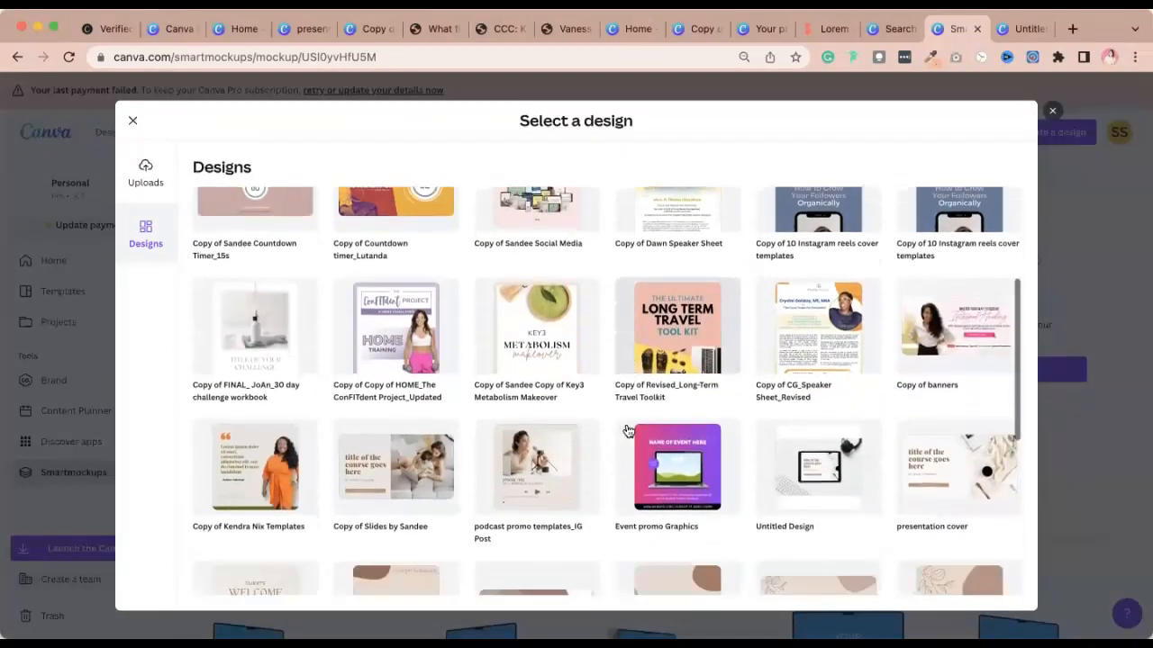
click(915, 402)
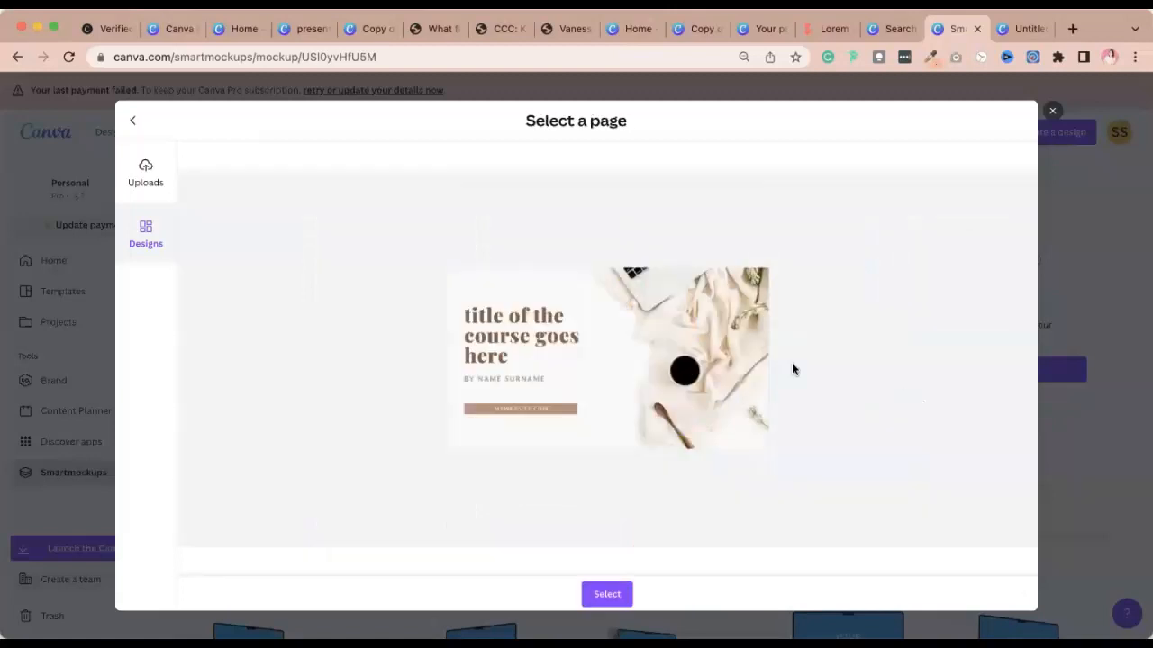
click(606, 594)
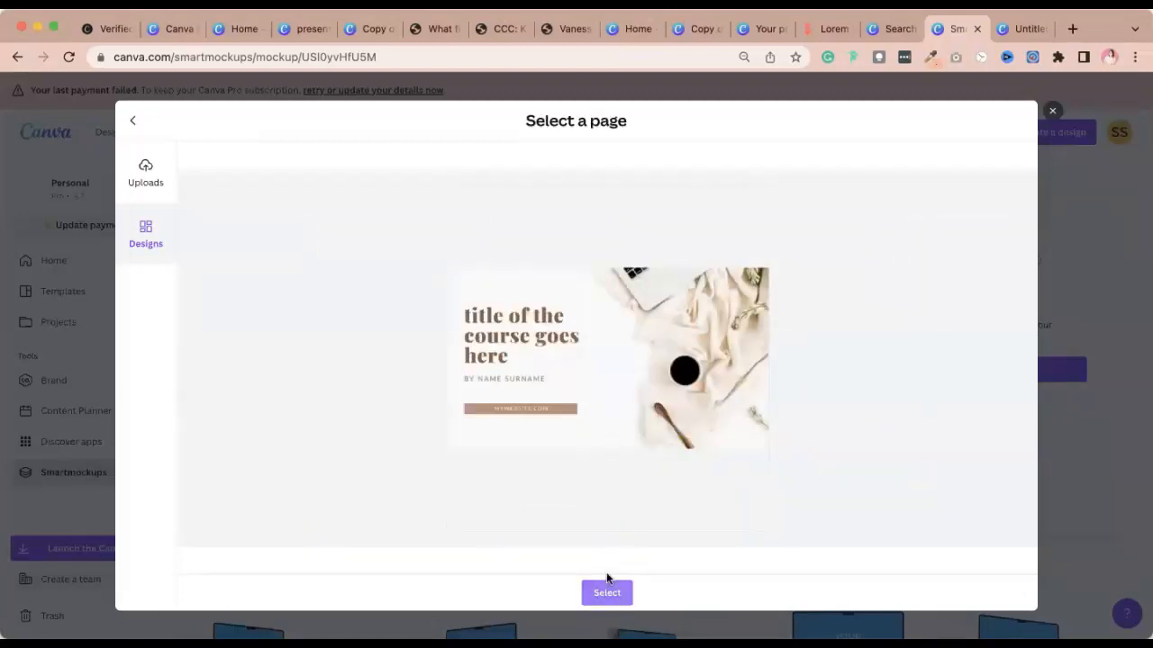
click(605, 590)
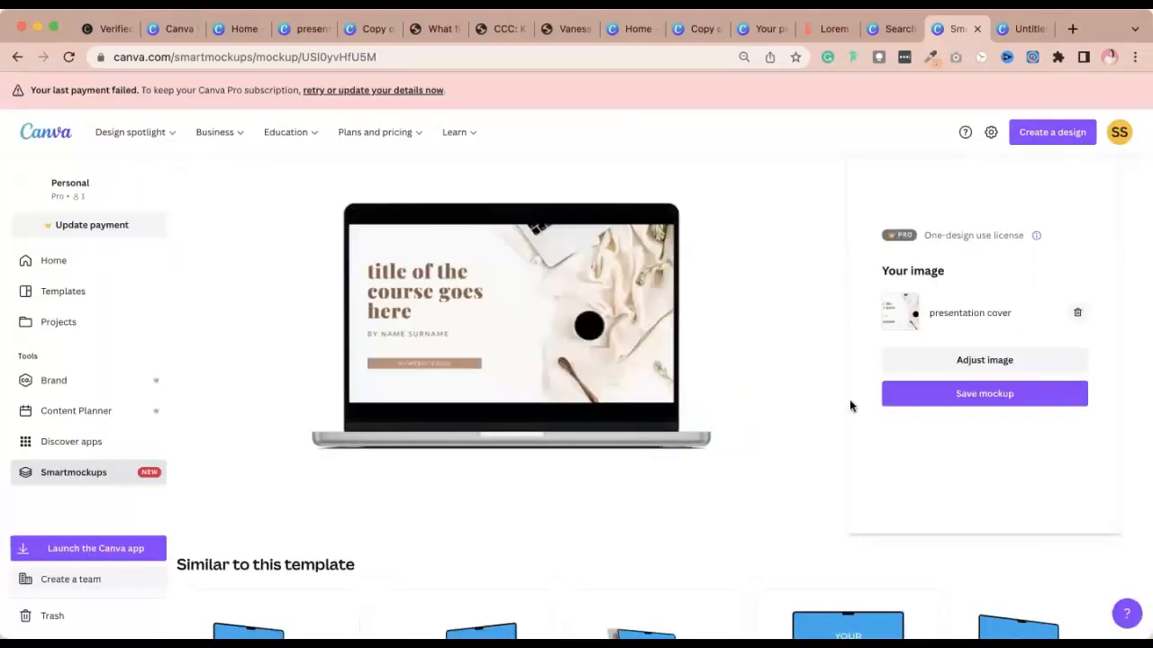
Adjust the cover image so it fills the whole laptop screen, shift it slightly right, and save the mockup.
click(964, 361)
click(919, 282)
click(915, 299)
drag(622, 288, 674, 299)
click(1026, 397)
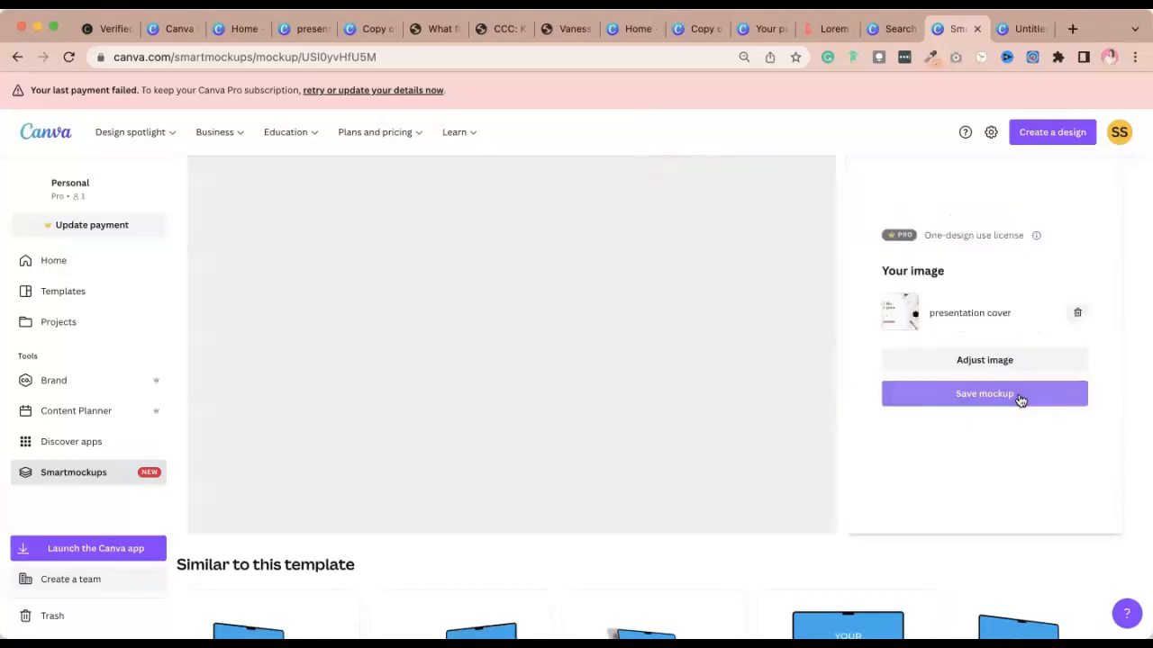
click(939, 393)
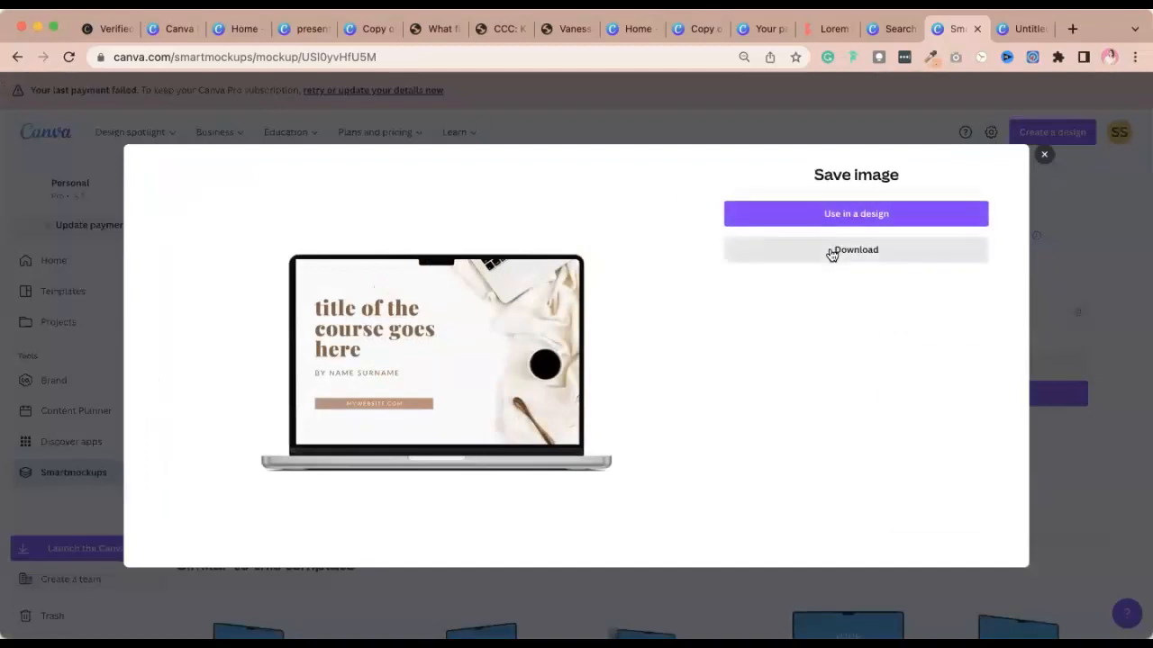
Use the saved laptop mockup in a new Banner (Landscape) design and move it to the left half of the banner.
click(828, 216)
click(810, 222)
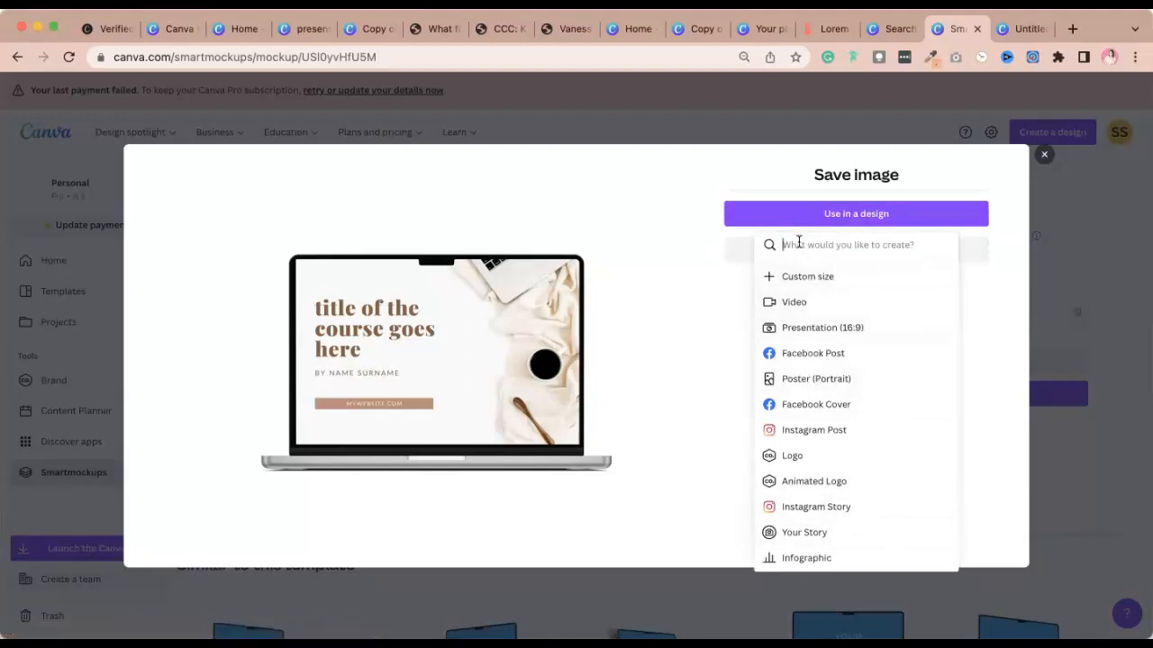
text(banner)
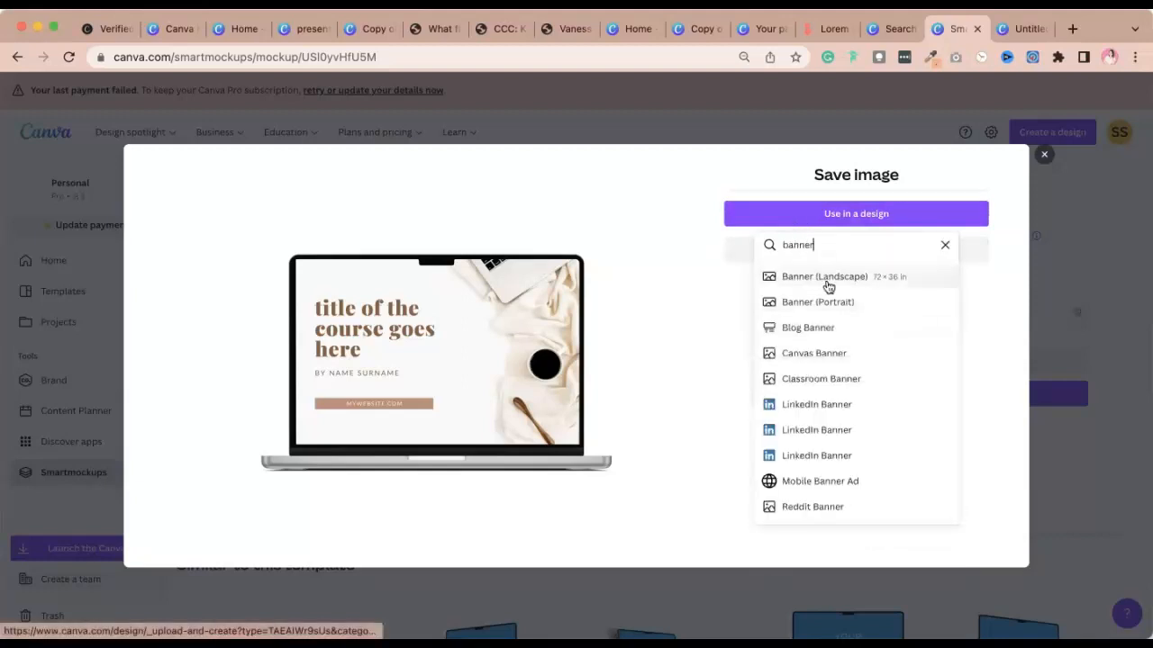
click(823, 280)
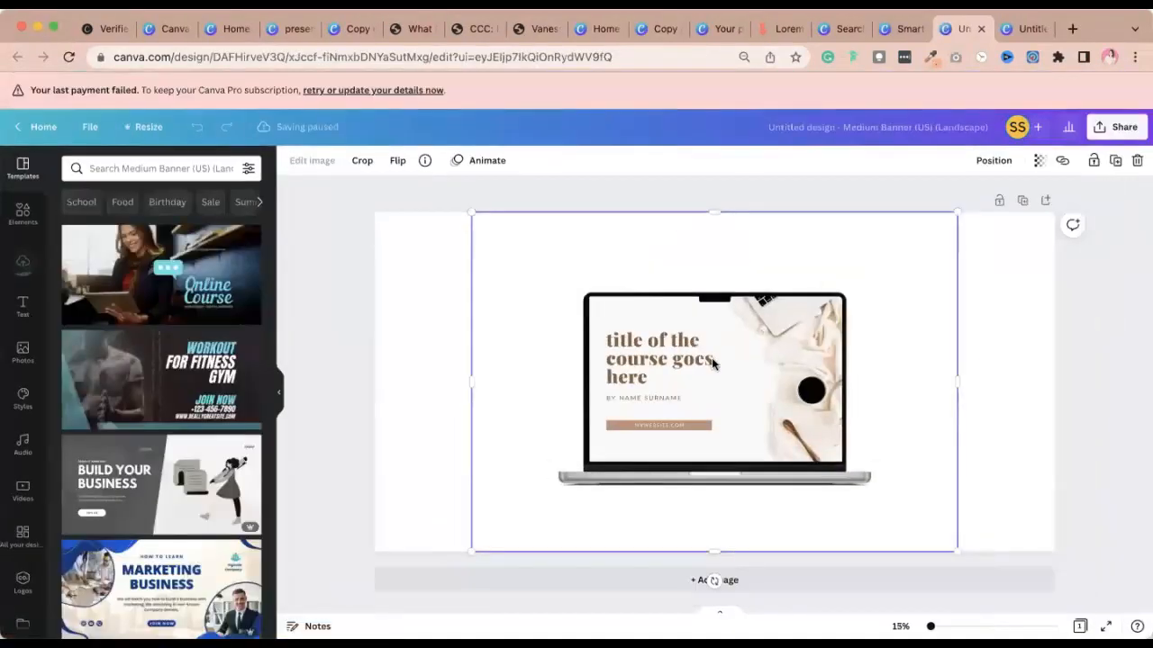
drag(710, 360, 551, 358)
click(1067, 404)
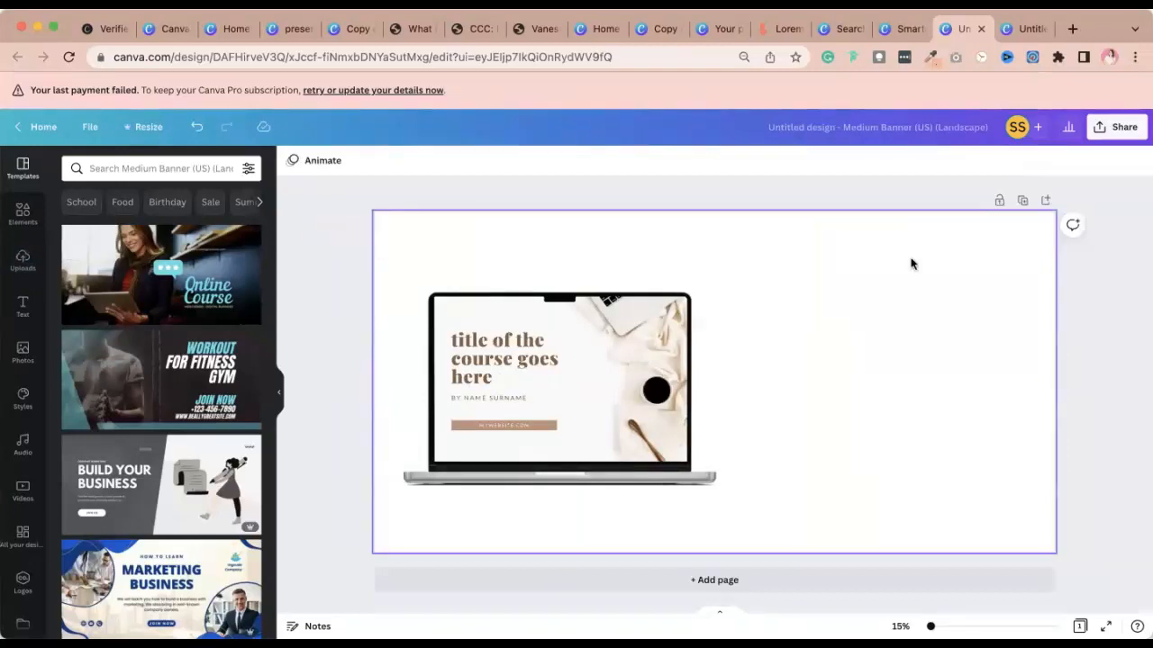
Switch back to the Instagram post design with the lead magnet promos and add a blank page 4 after the last page.
click(156, 33)
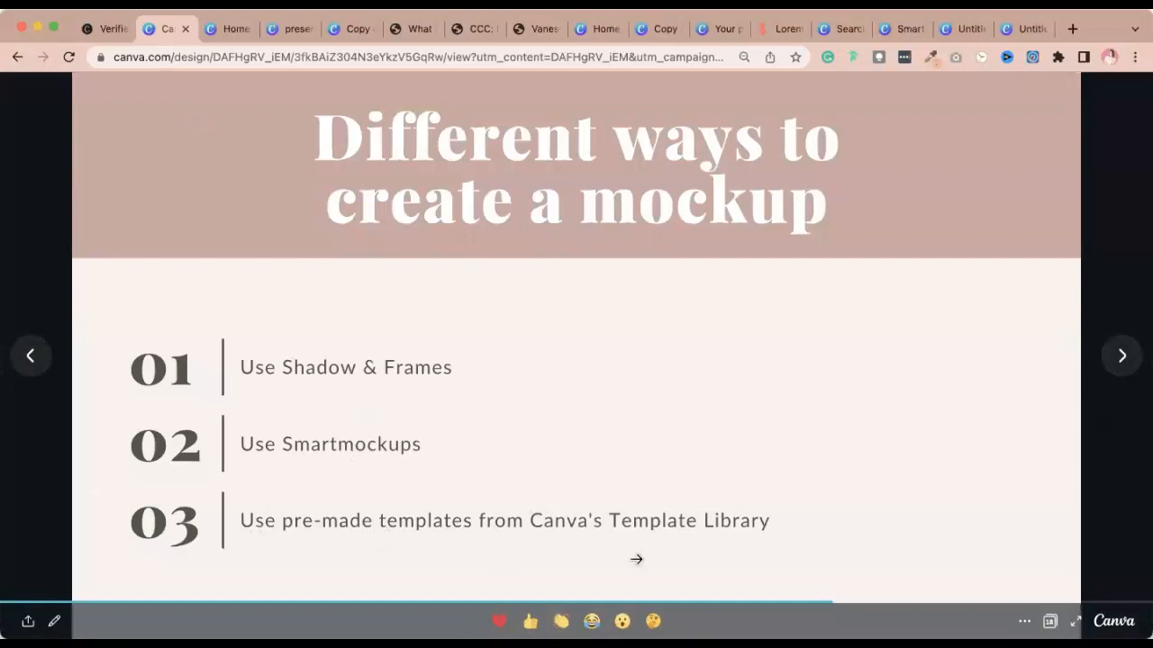
click(963, 29)
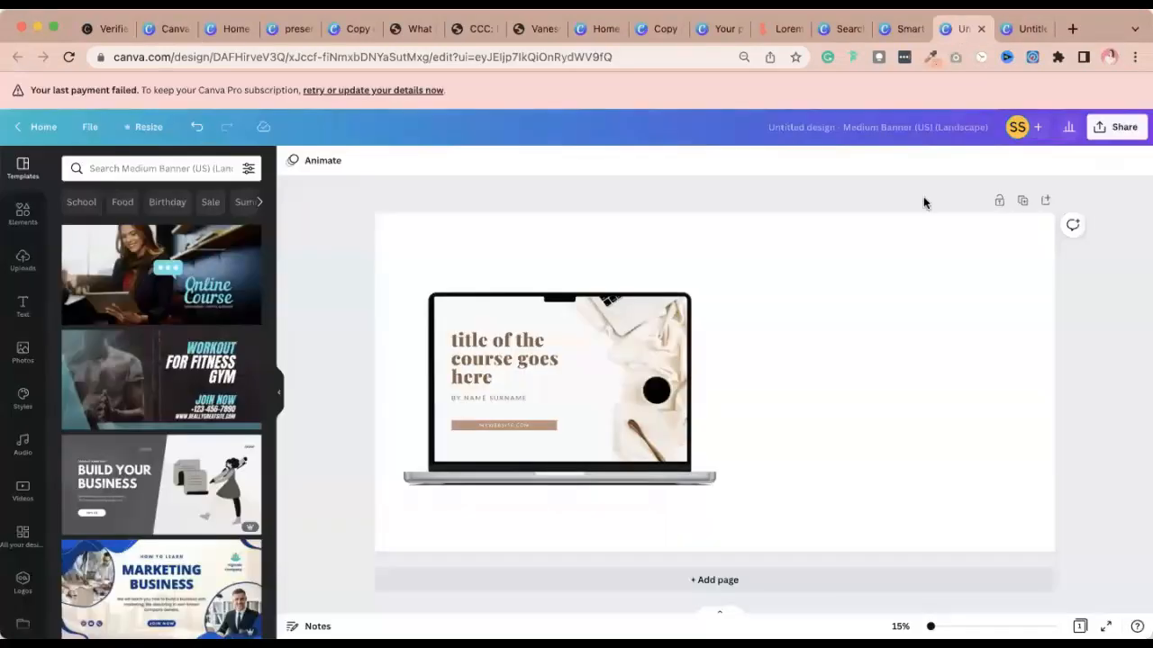
click(830, 32)
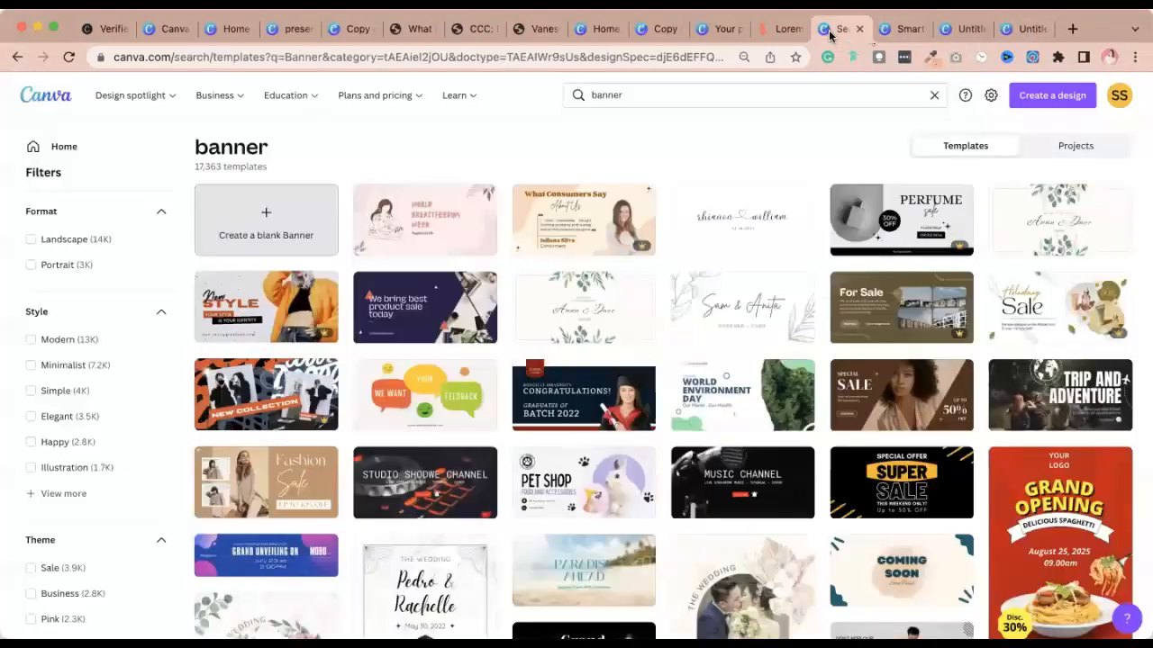
click(914, 35)
click(731, 35)
click(1027, 409)
scroll(1026, 412, down, 5)
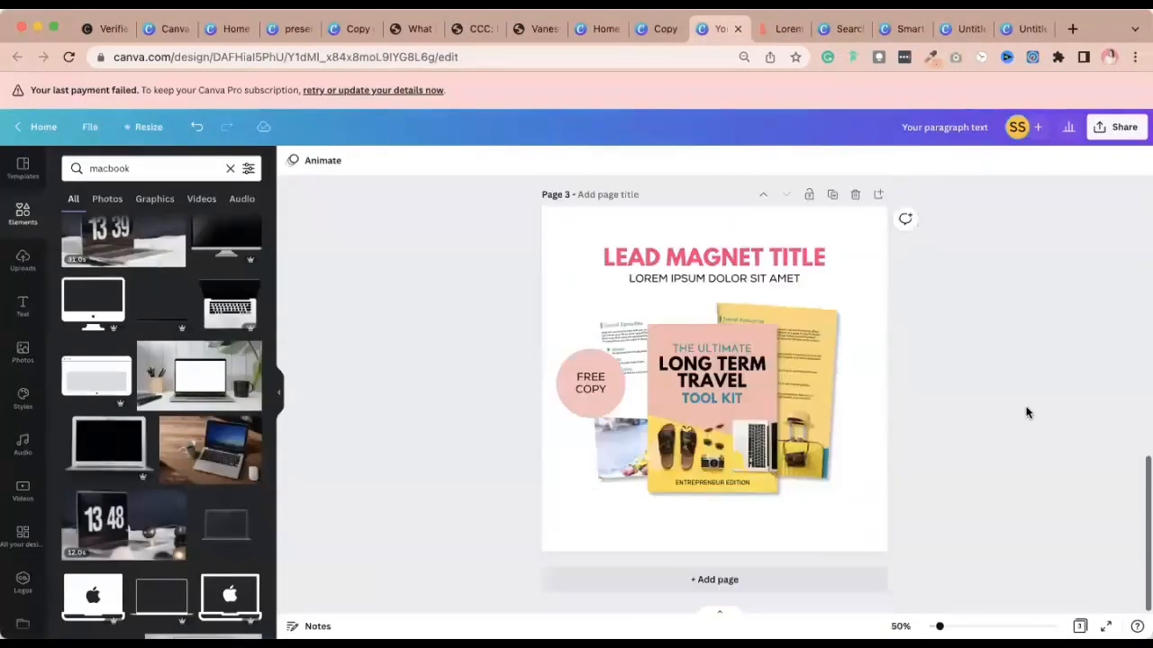
click(813, 587)
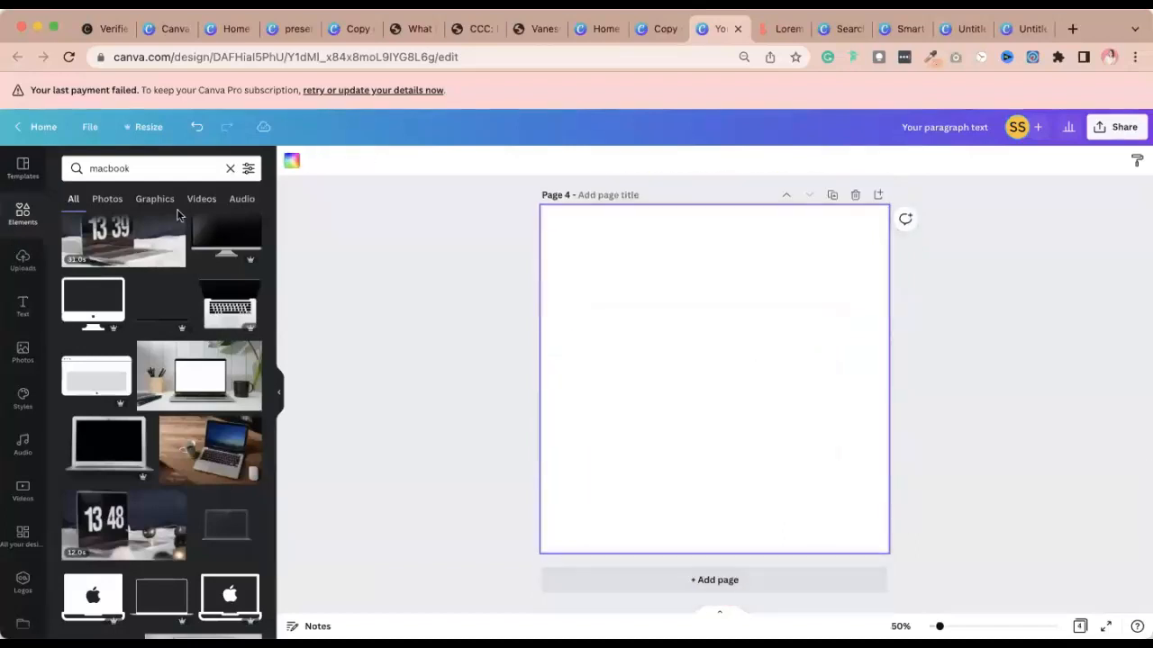
Search the Instagram post templates for "mockups" and apply the "My design package!" multi-device template to page 4.
click(23, 167)
click(115, 168)
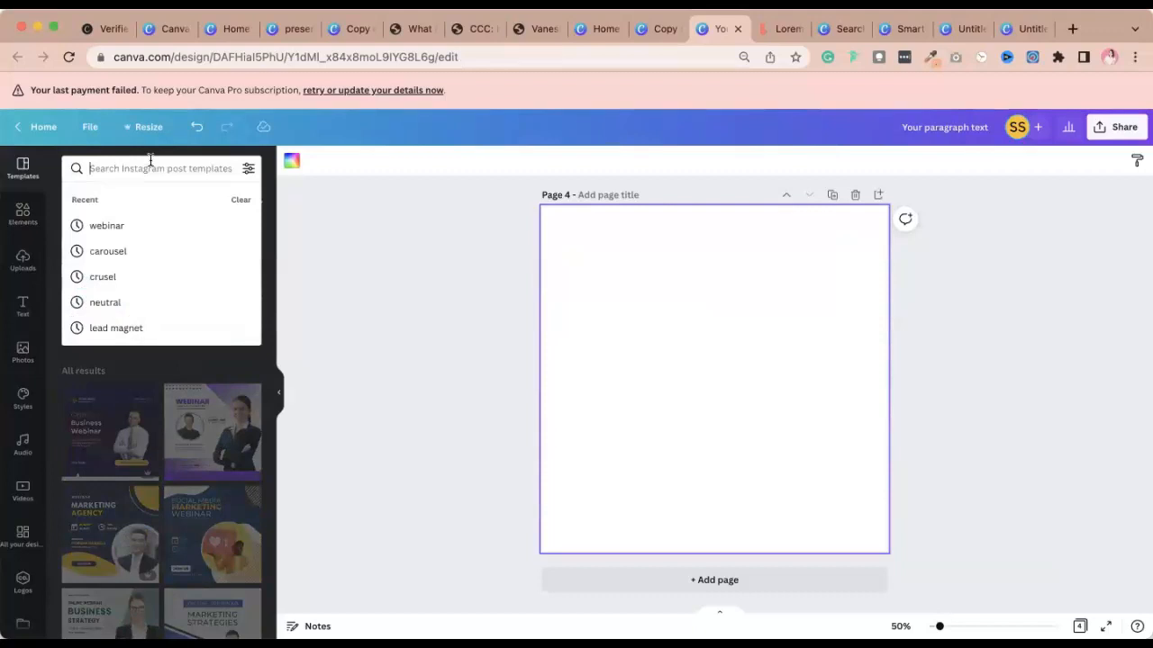
text(mockups)
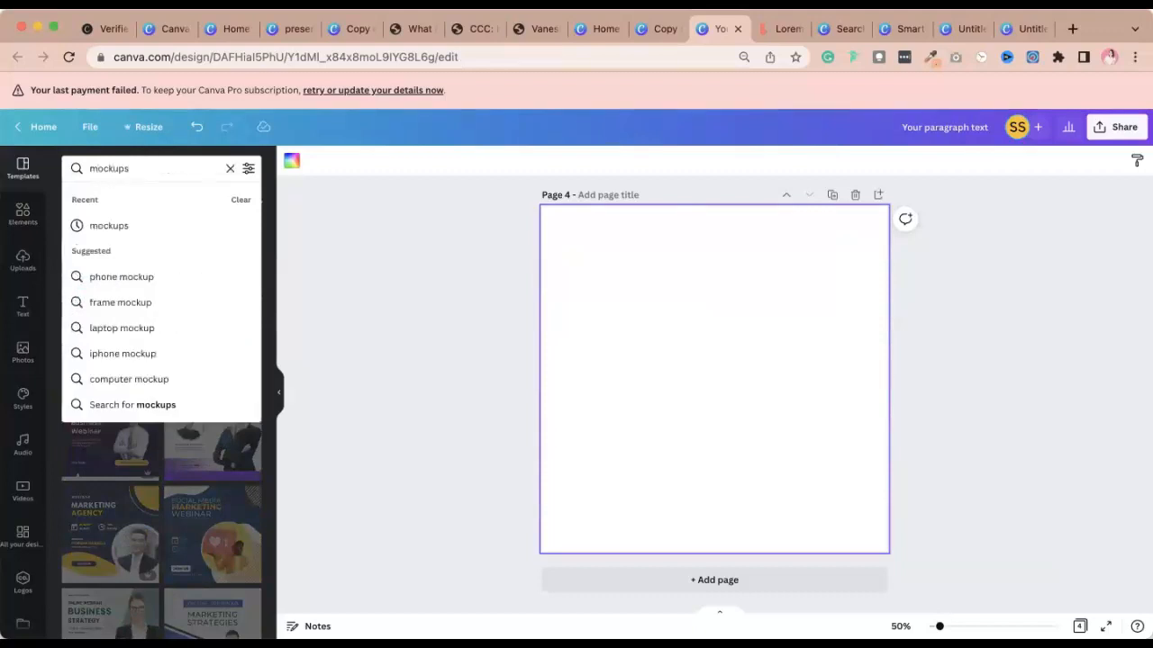
key(Return)
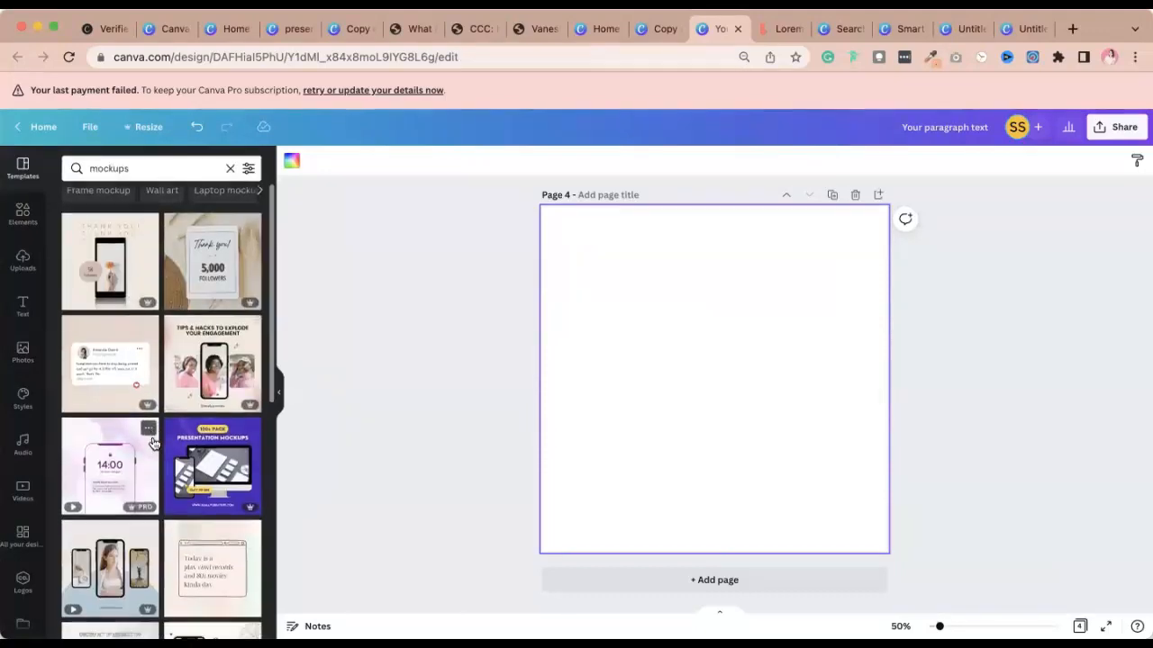
scroll(153, 443, down, 5)
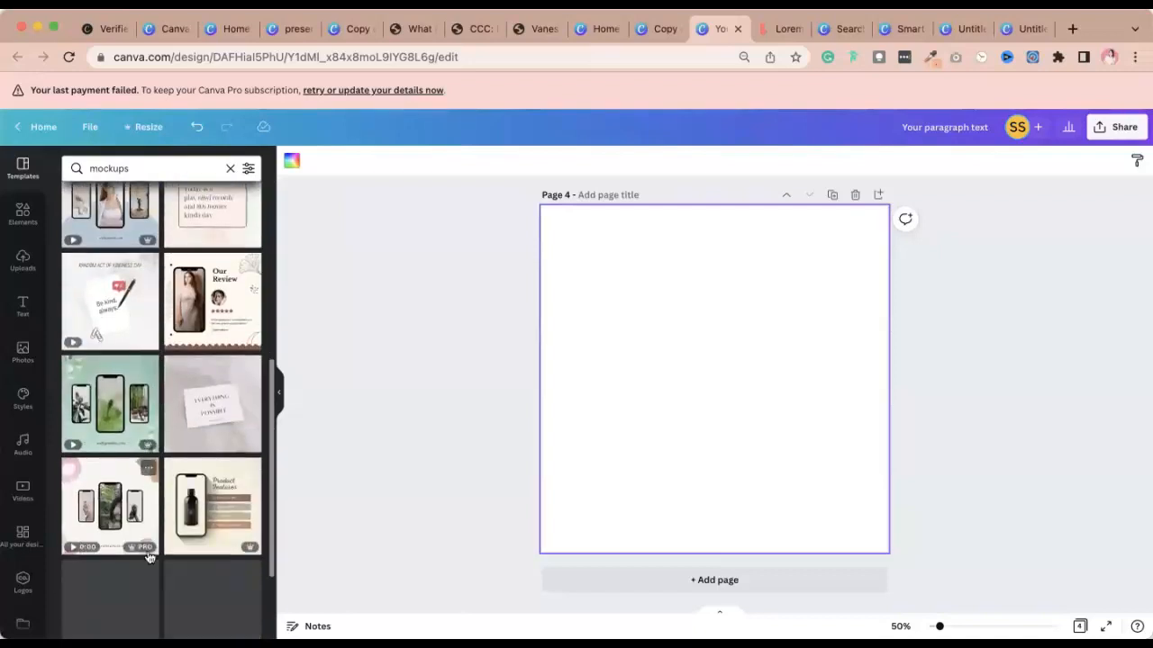
scroll(158, 531, down, 3)
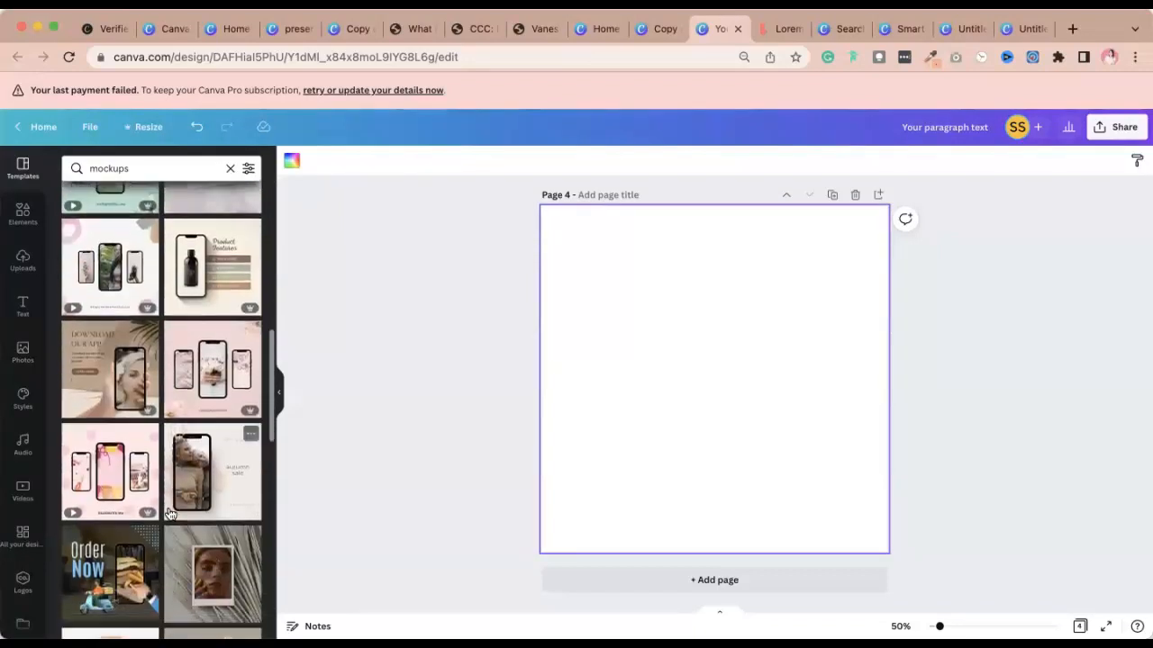
scroll(169, 513, down, 3)
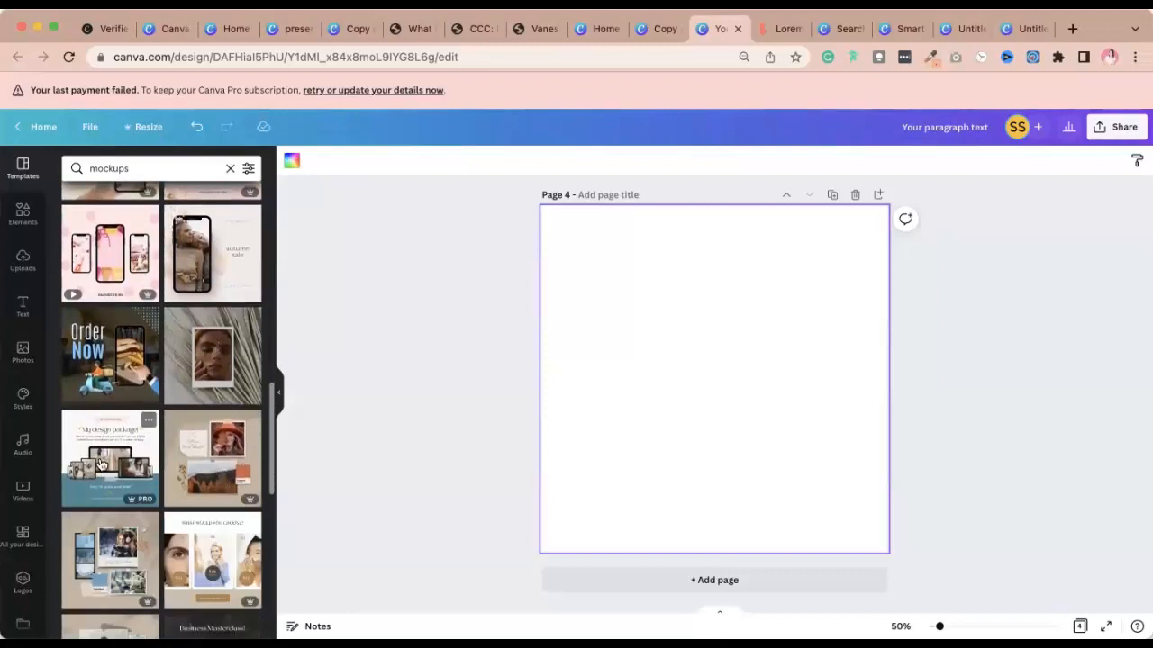
click(102, 464)
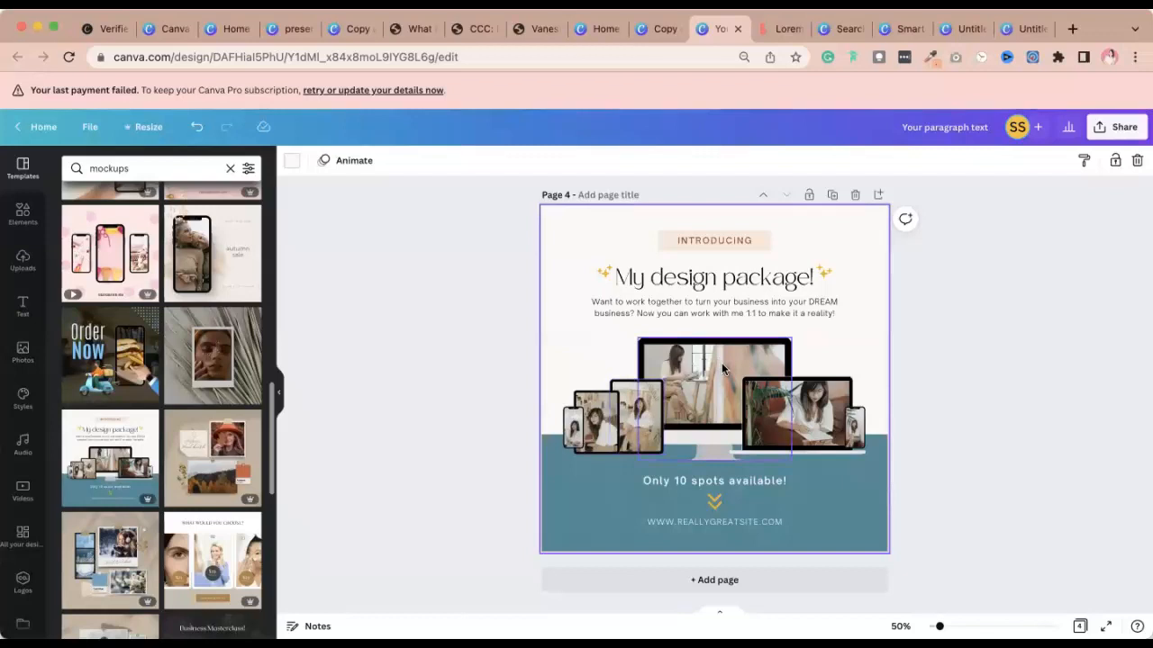
Browse further through the mockup templates for other device and course promo layouts.
scroll(137, 532, down, 15)
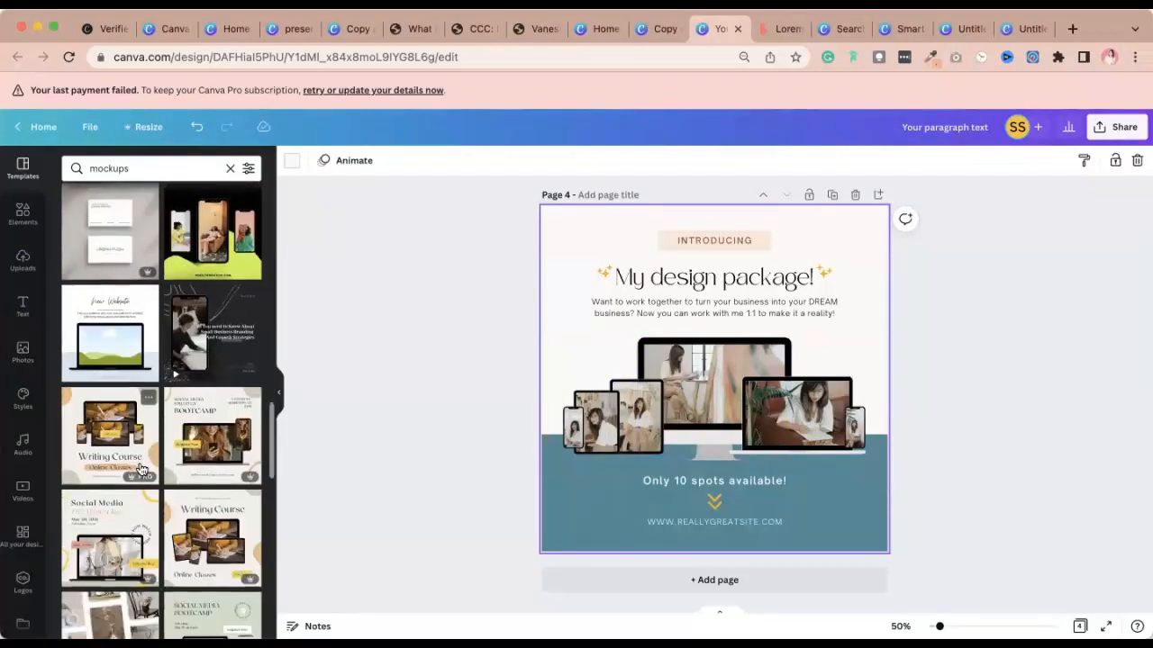
scroll(141, 475, down, 2)
scroll(135, 482, down, 1)
scroll(161, 525, down, 6)
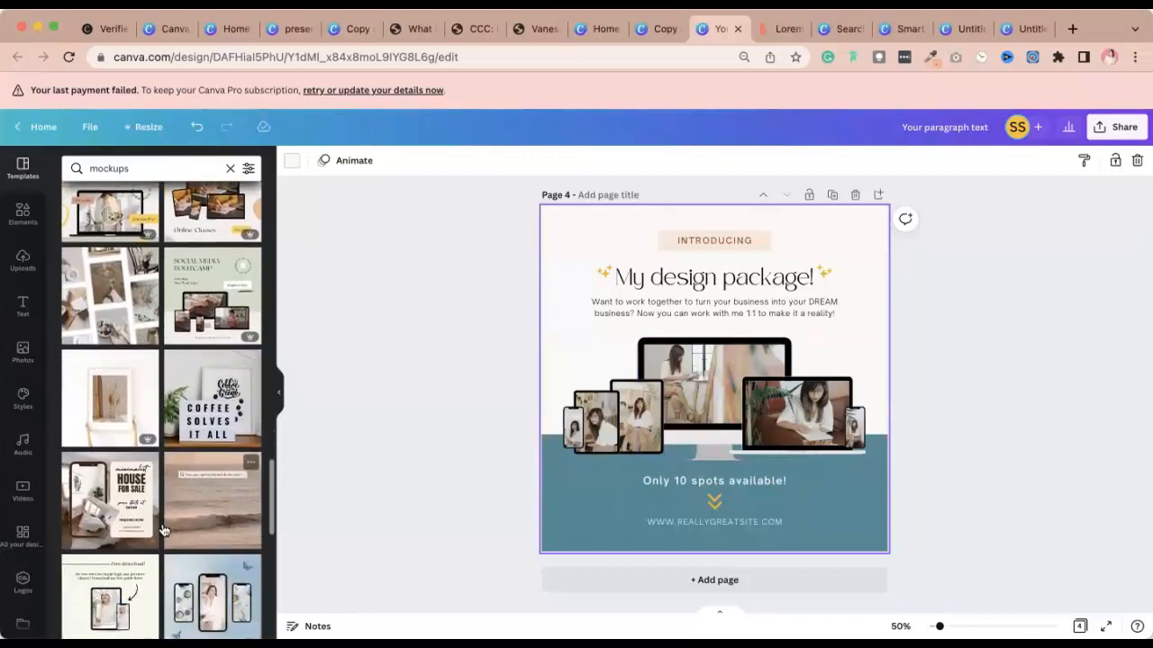
scroll(149, 437, up, 3)
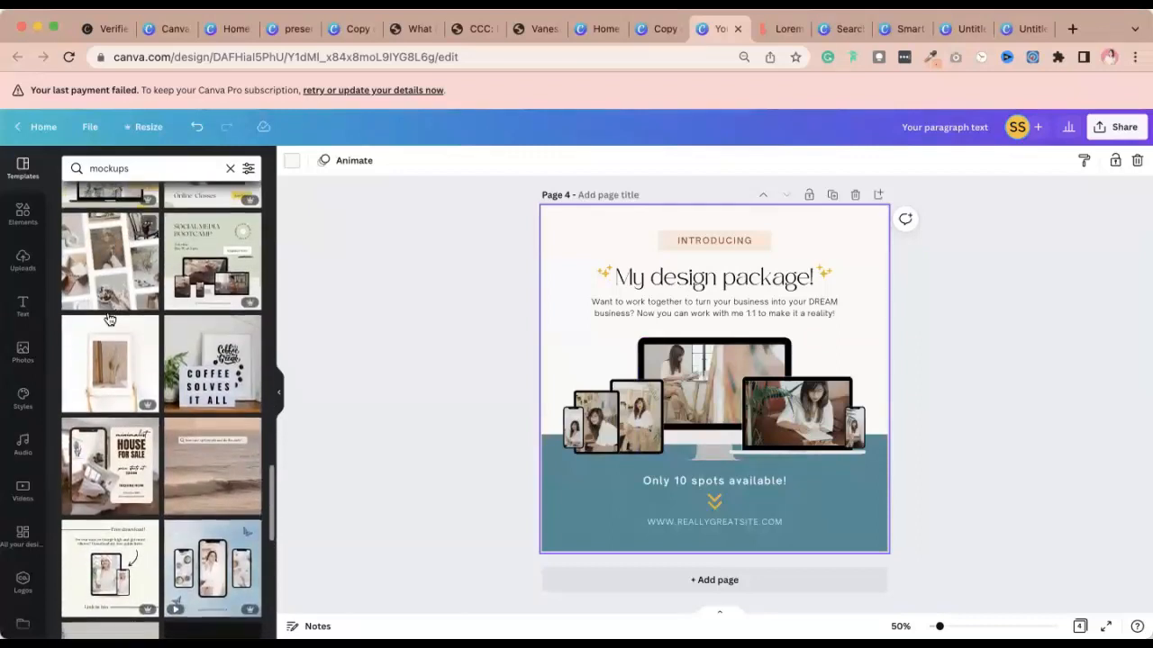
Search the templates by the creator's handle, add a page 5 and apply the tilted photo-grid template to it.
double_click(165, 169)
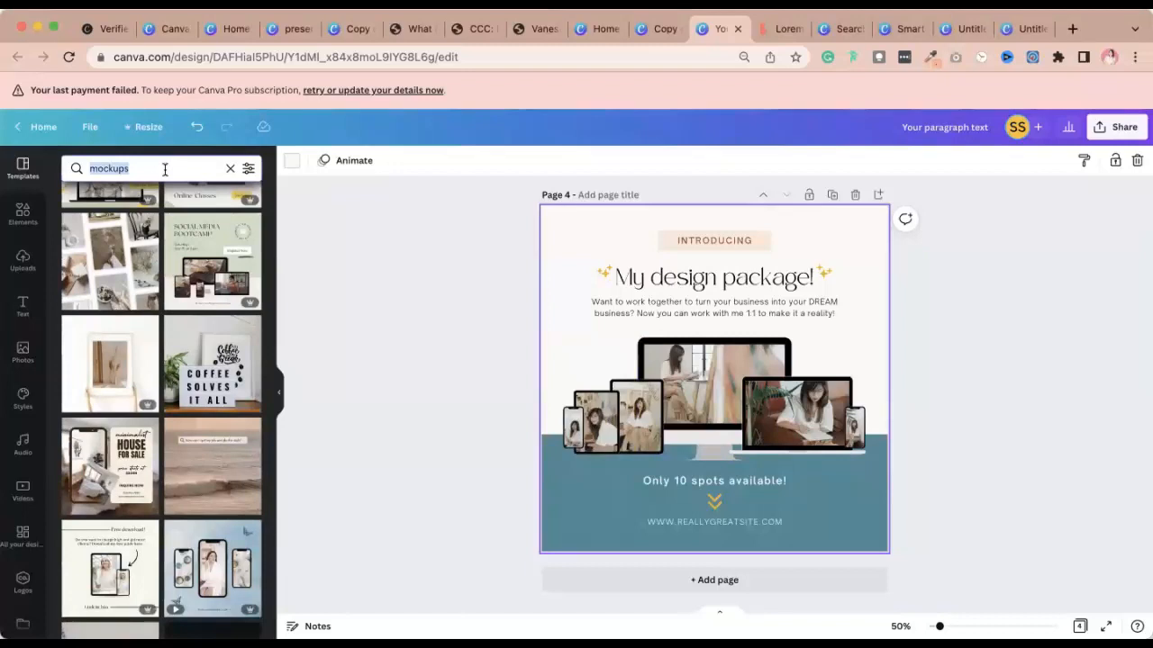
text(@sandeesevillaofficial)
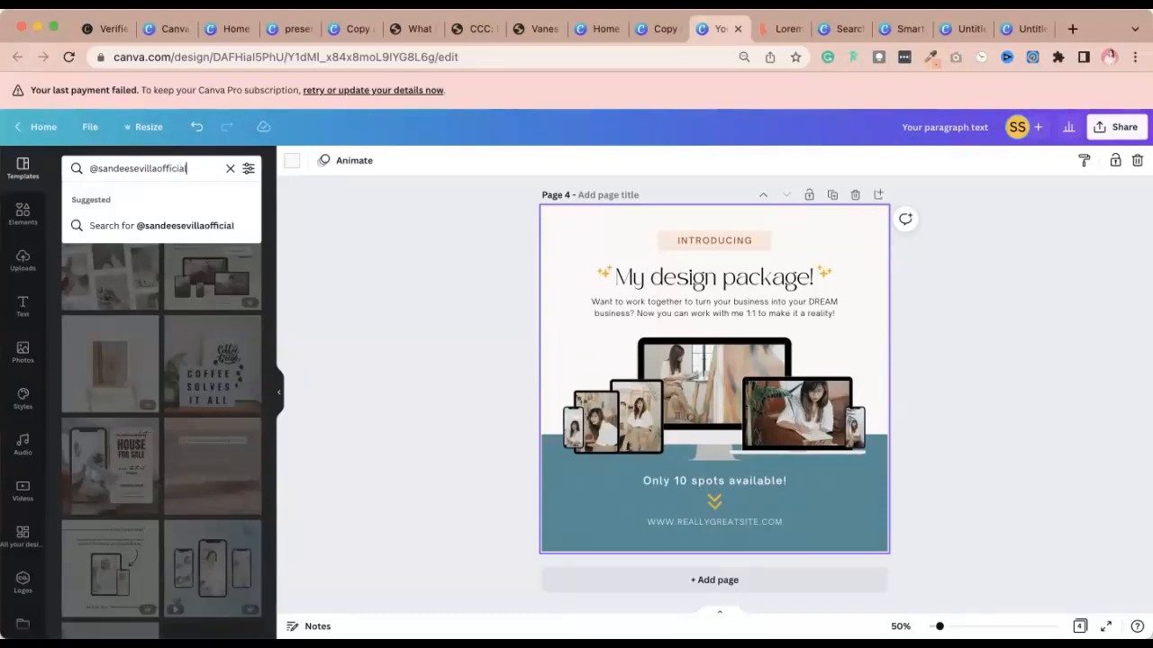
key(Return)
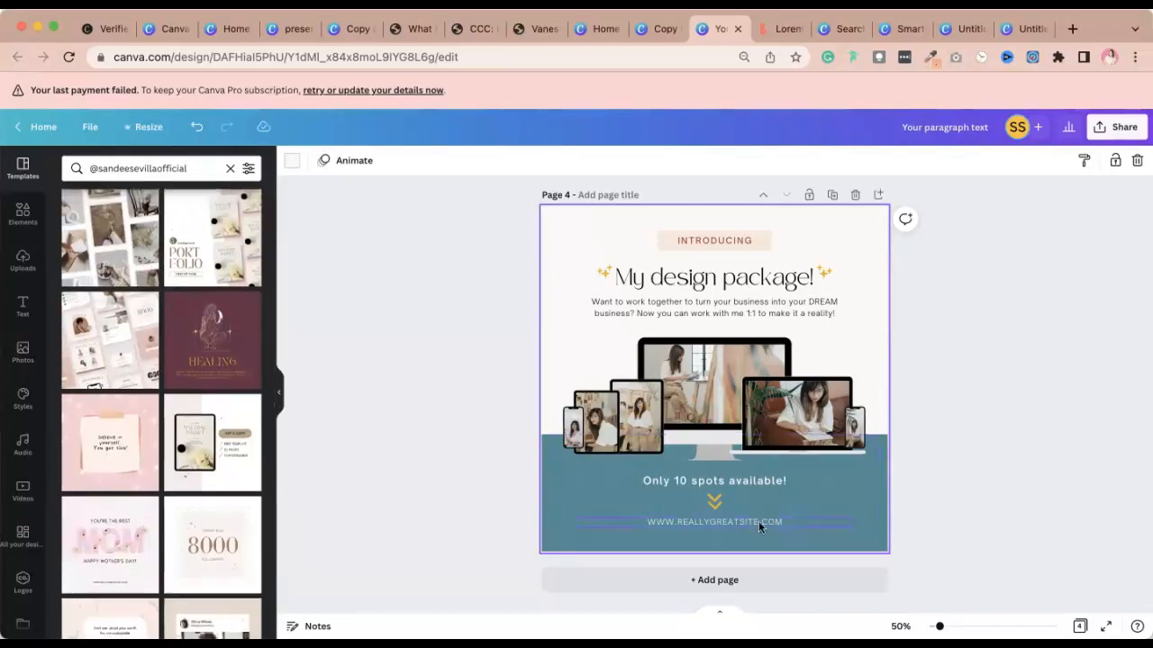
click(734, 587)
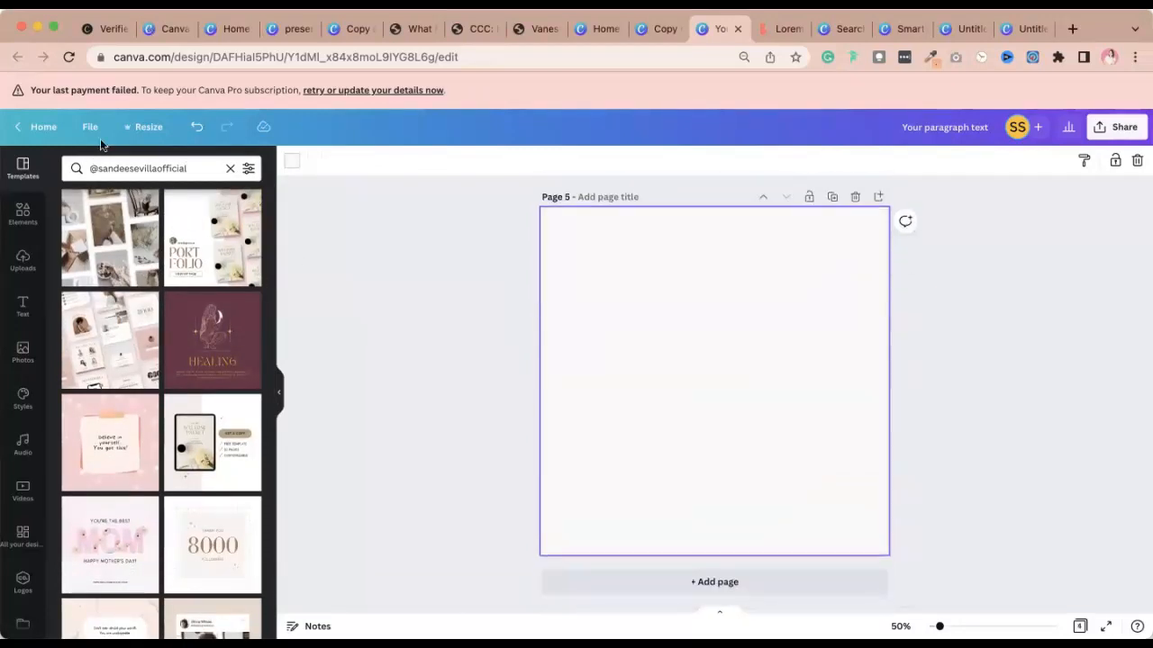
click(97, 240)
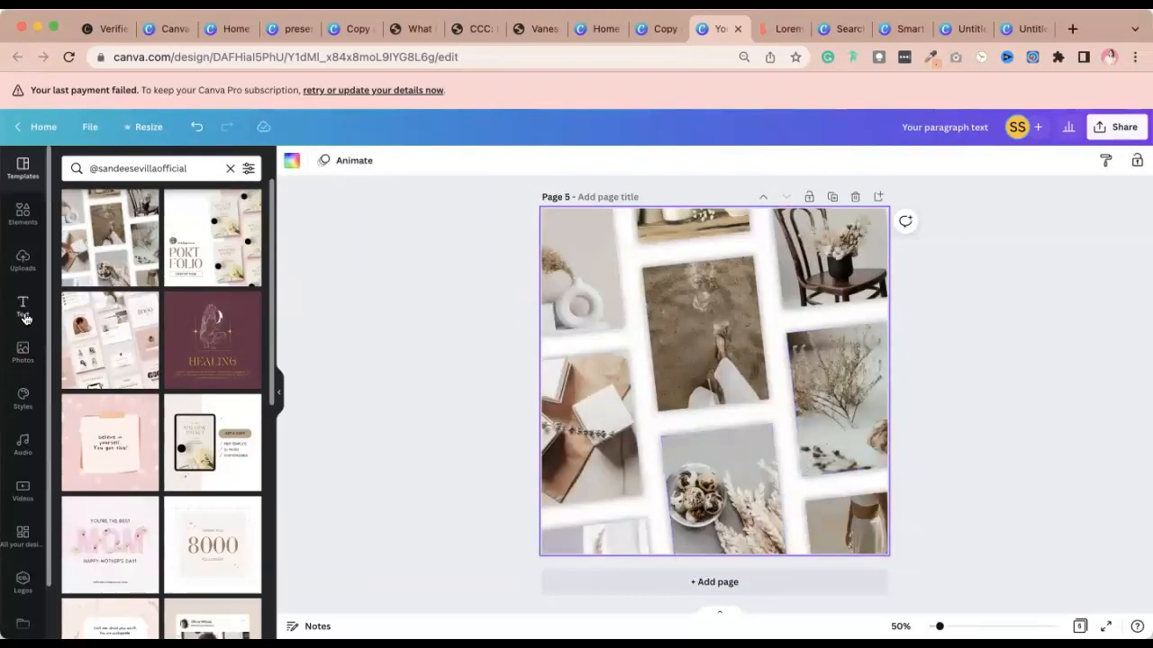
Fill the page 5 grid frames with uploads: the Long Term Travel Tool Kit cover in the center, surrounded by its yellow, pink and teal pages.
click(23, 270)
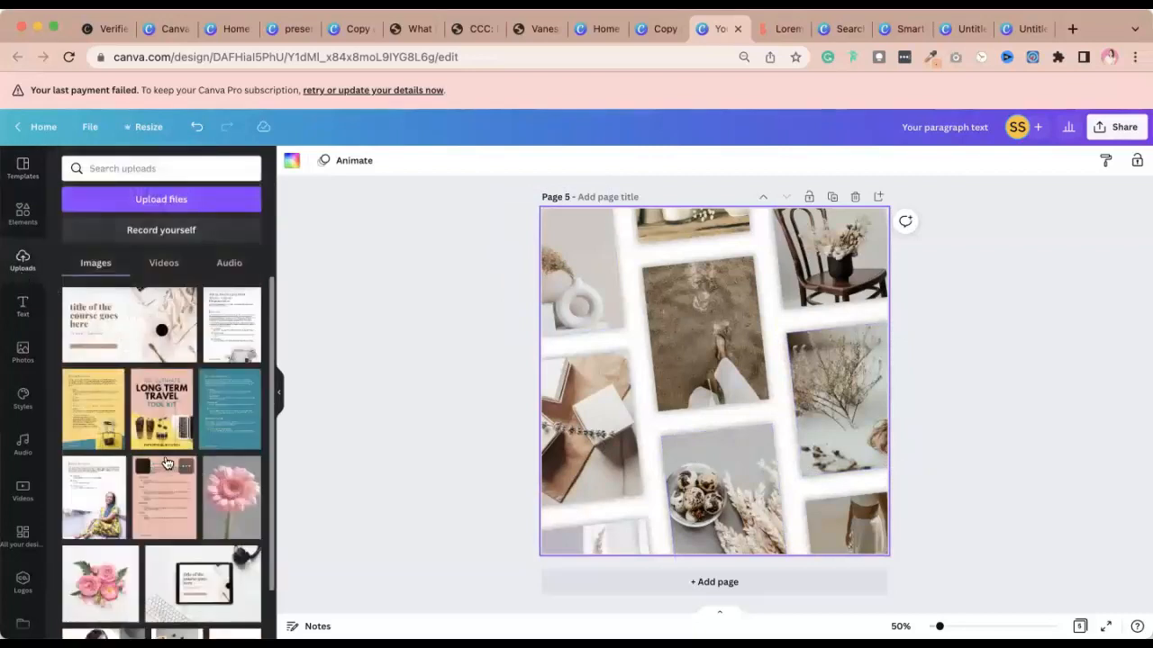
click(191, 409)
drag(717, 332, 677, 325)
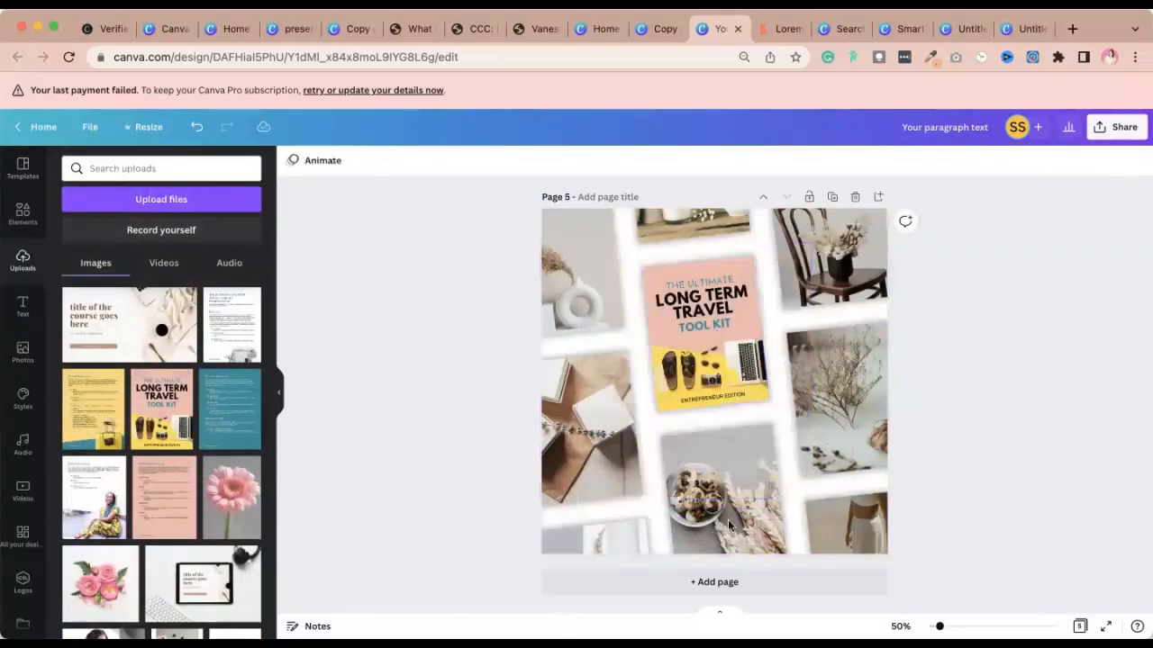
drag(76, 436, 734, 491)
click(170, 504)
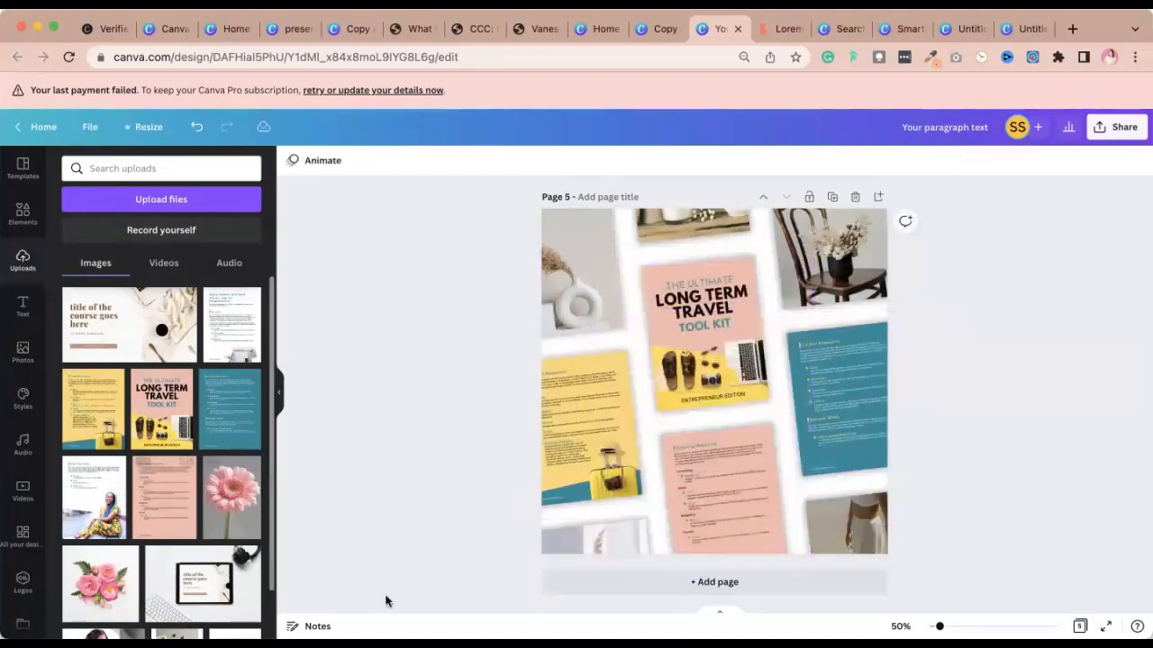
Fill the chair photo's frame on page 5 with the uploaded white page showing the seated woman.
click(93, 497)
drag(674, 386, 824, 263)
scroll(98, 541, down, 2)
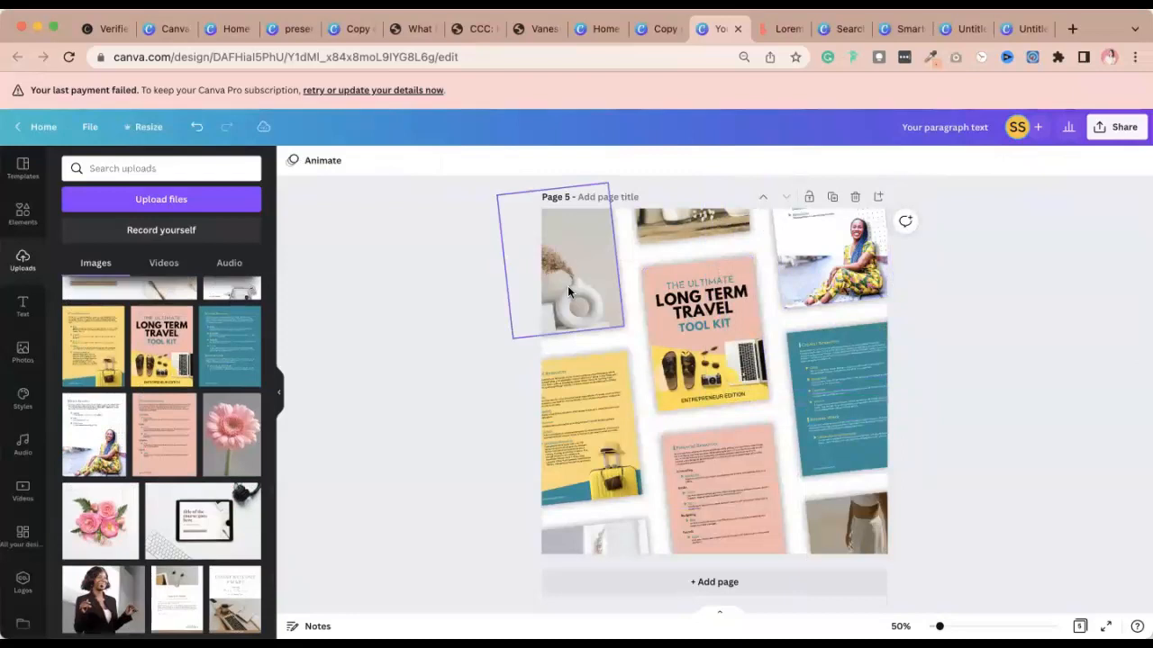
Apply the PORTFOLIO template to page 5 and fill its two upper frames with the Long Term Travel Tool Kit cover and teal page.
click(22, 168)
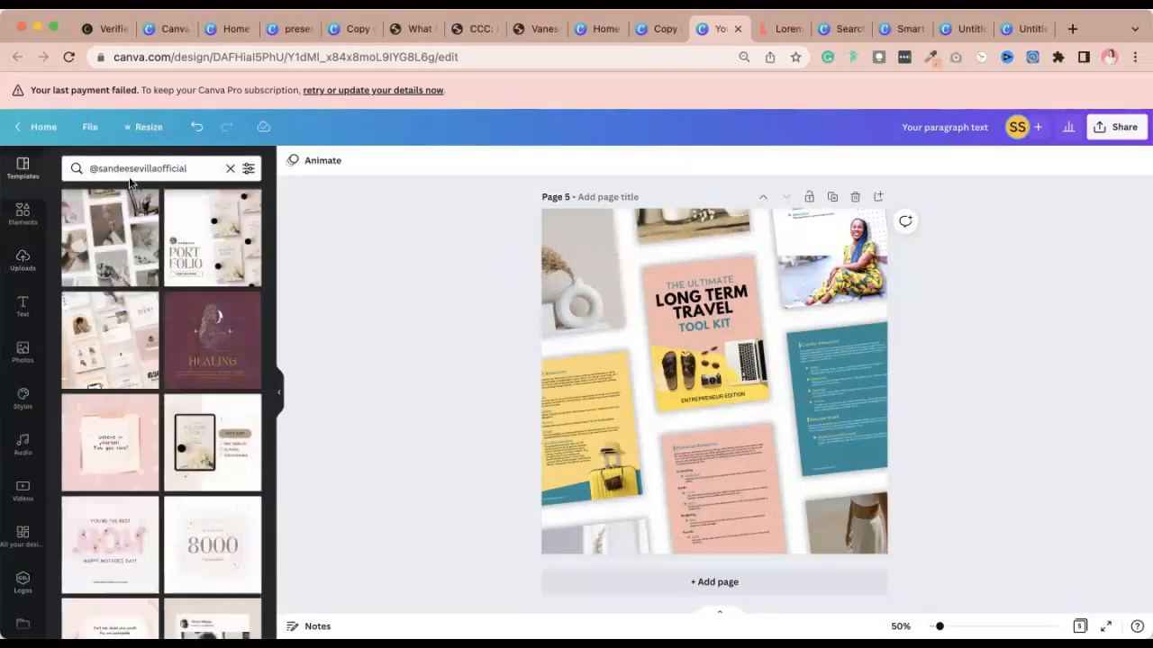
click(206, 259)
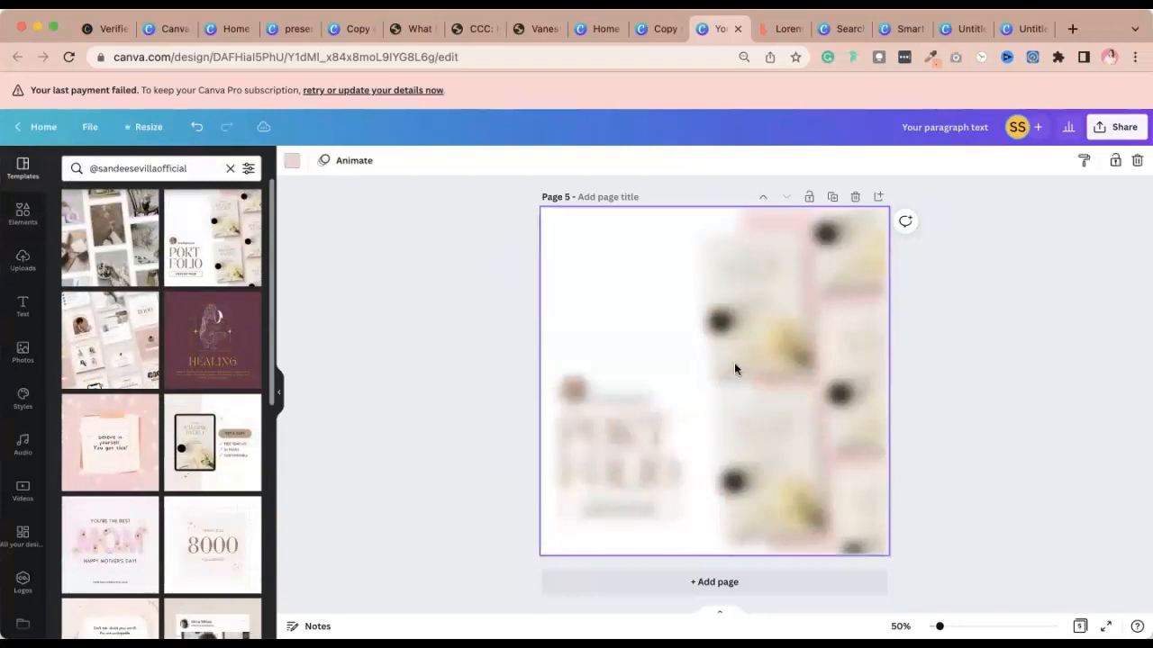
click(19, 266)
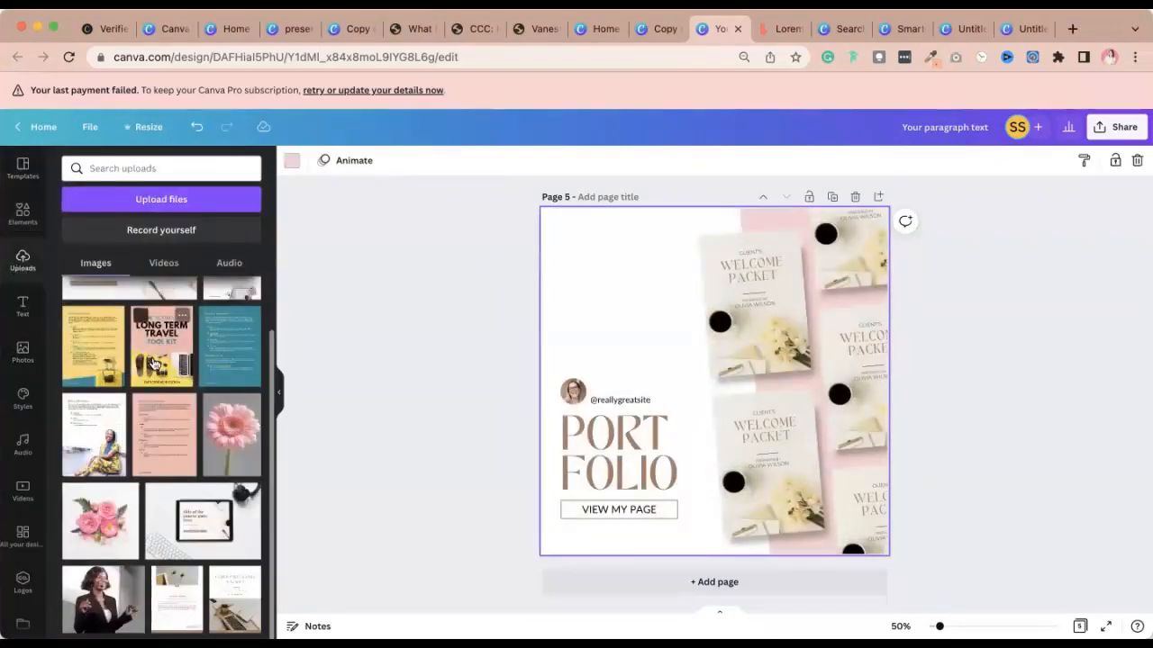
click(161, 347)
drag(699, 323, 842, 257)
click(219, 348)
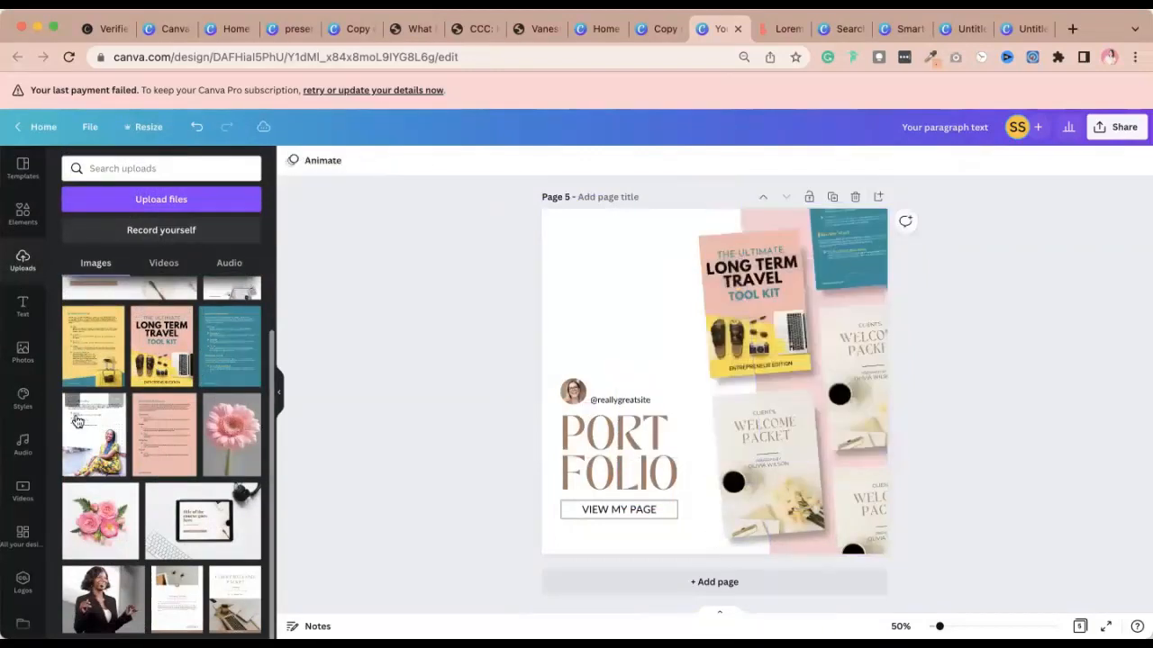
Fill the remaining PORTFOLIO frames on page 5 with the uploaded yellow, white and pink tool kit pages.
click(81, 333)
drag(754, 380, 781, 450)
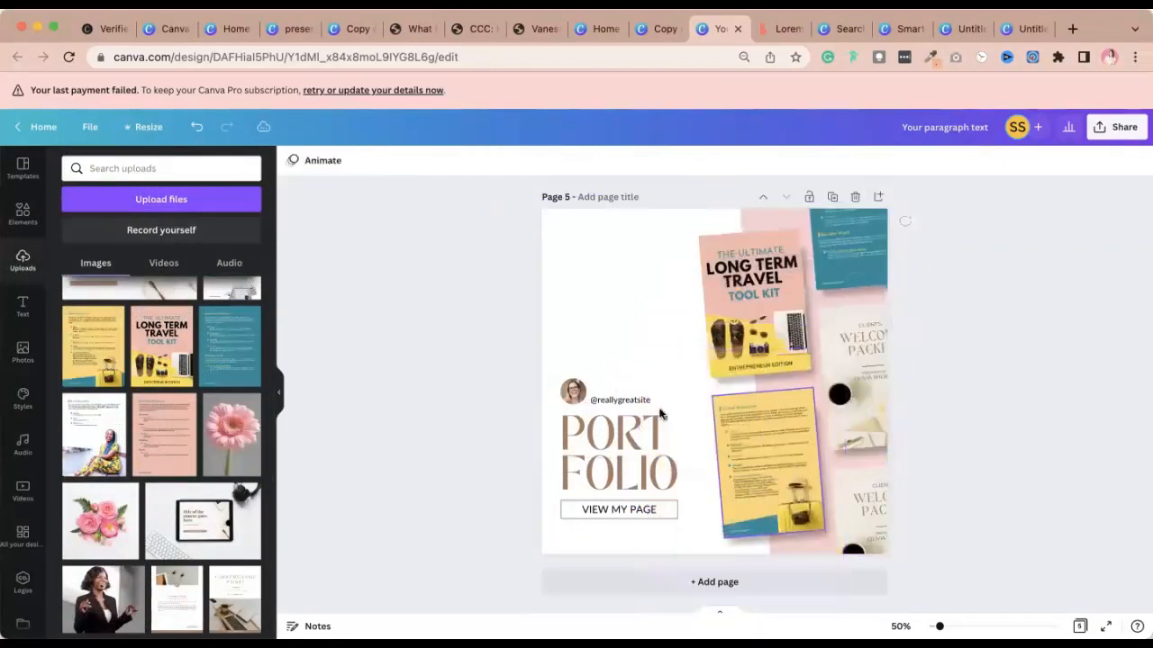
click(77, 433)
drag(757, 392, 835, 386)
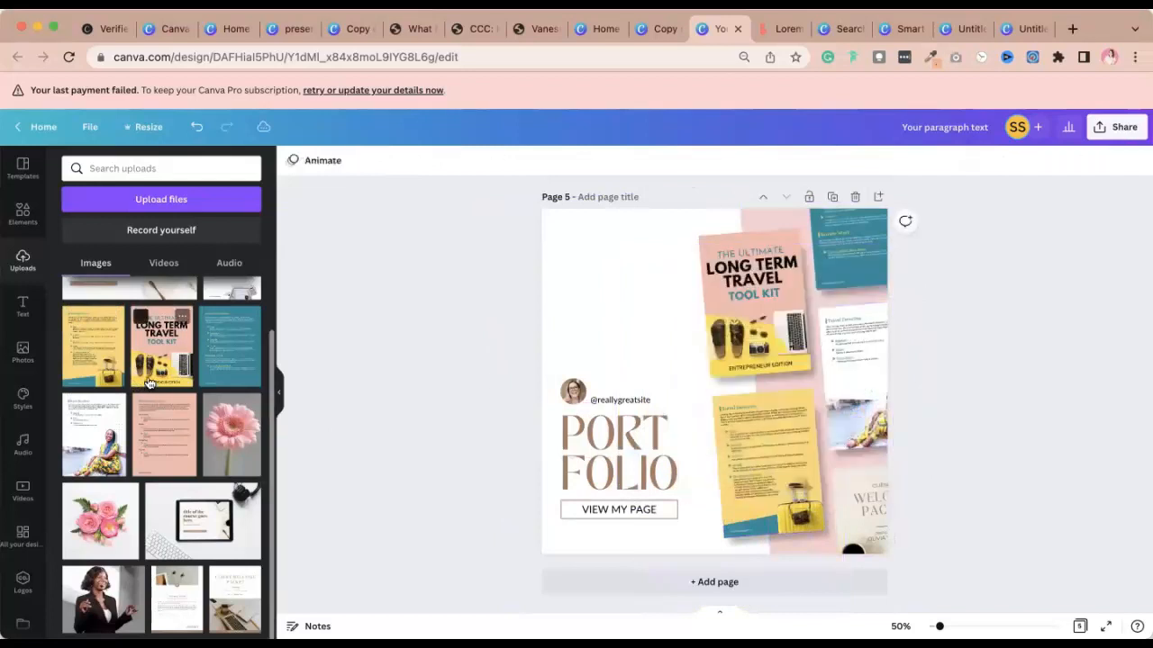
click(163, 435)
drag(718, 441, 857, 520)
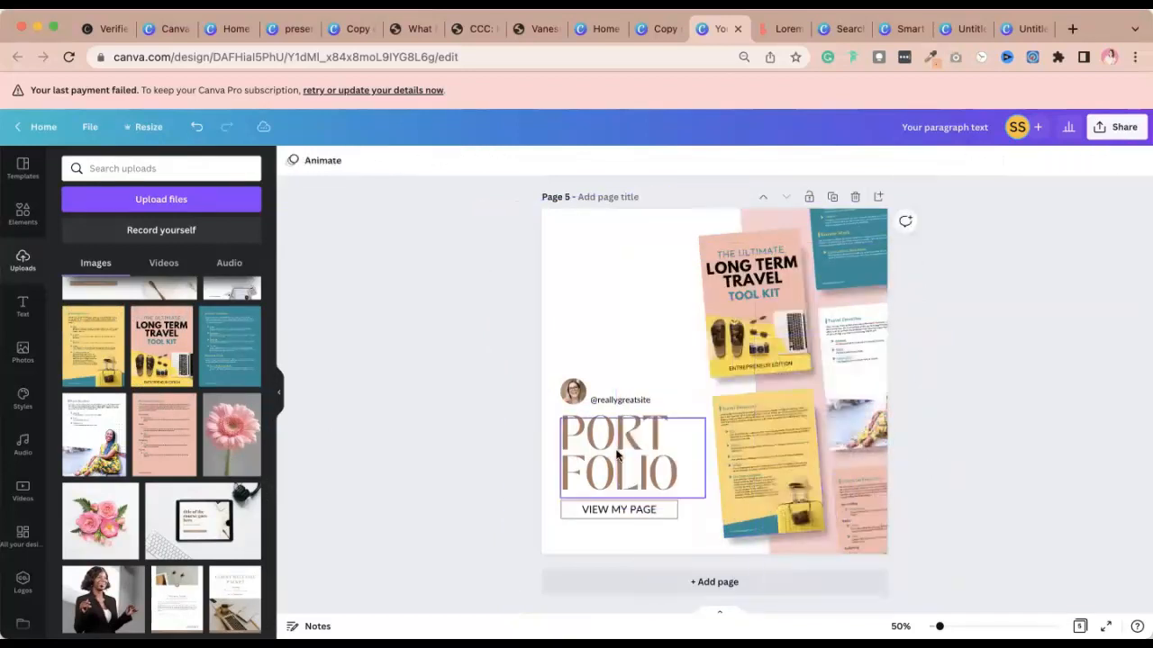
Try deleting the profile, PORTFOLIO heading, page button and white backdrop from page 5, and undo the deletion.
double_click(617, 450)
click(617, 450)
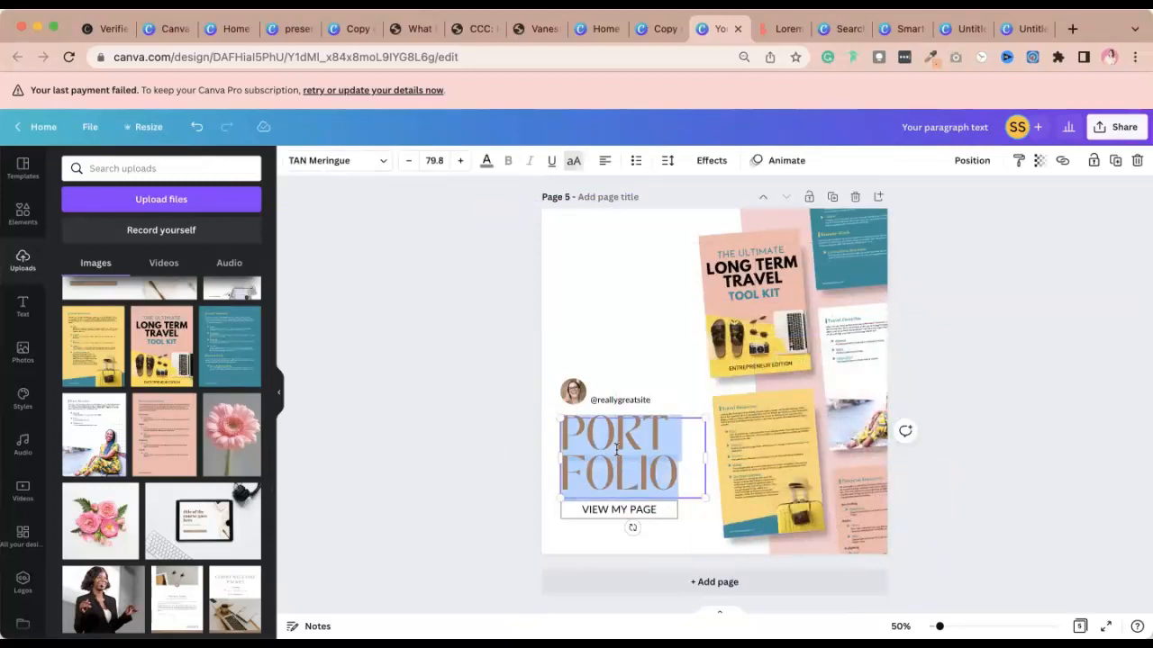
click(965, 411)
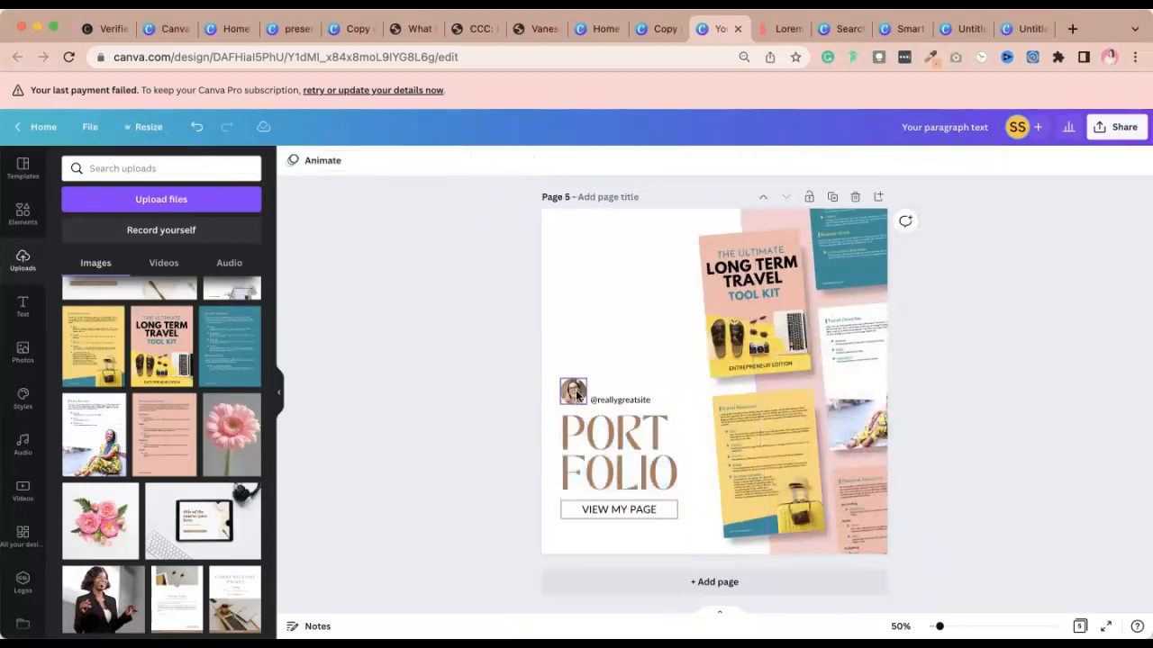
drag(481, 378, 676, 536)
key(Delete)
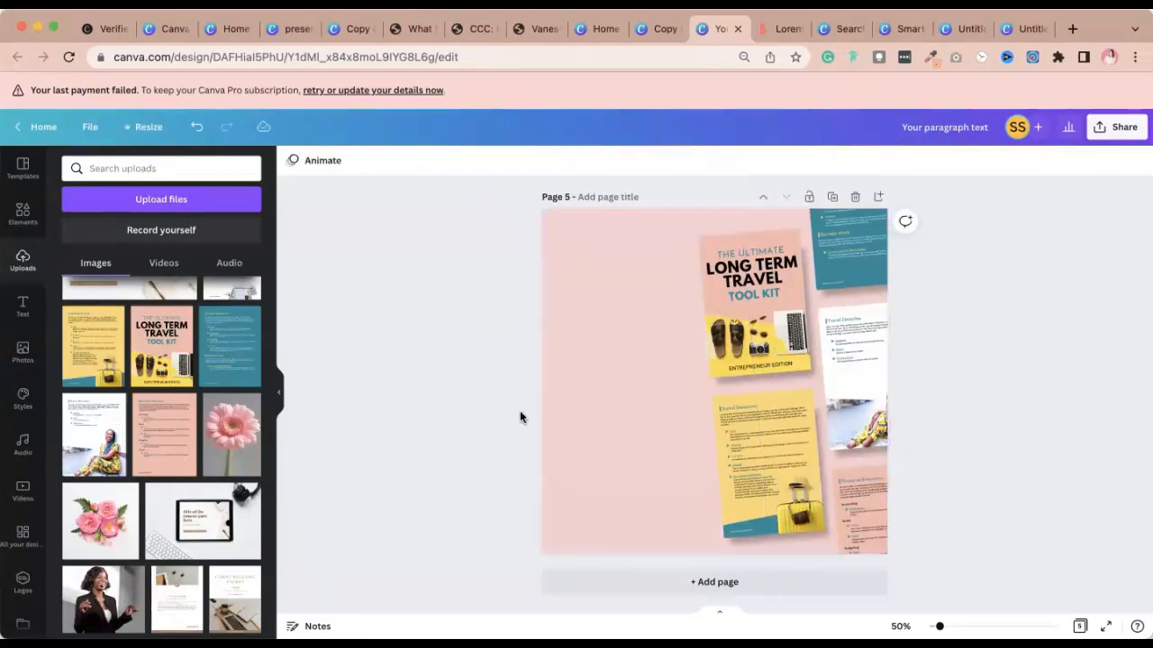
key(ctrl+z)
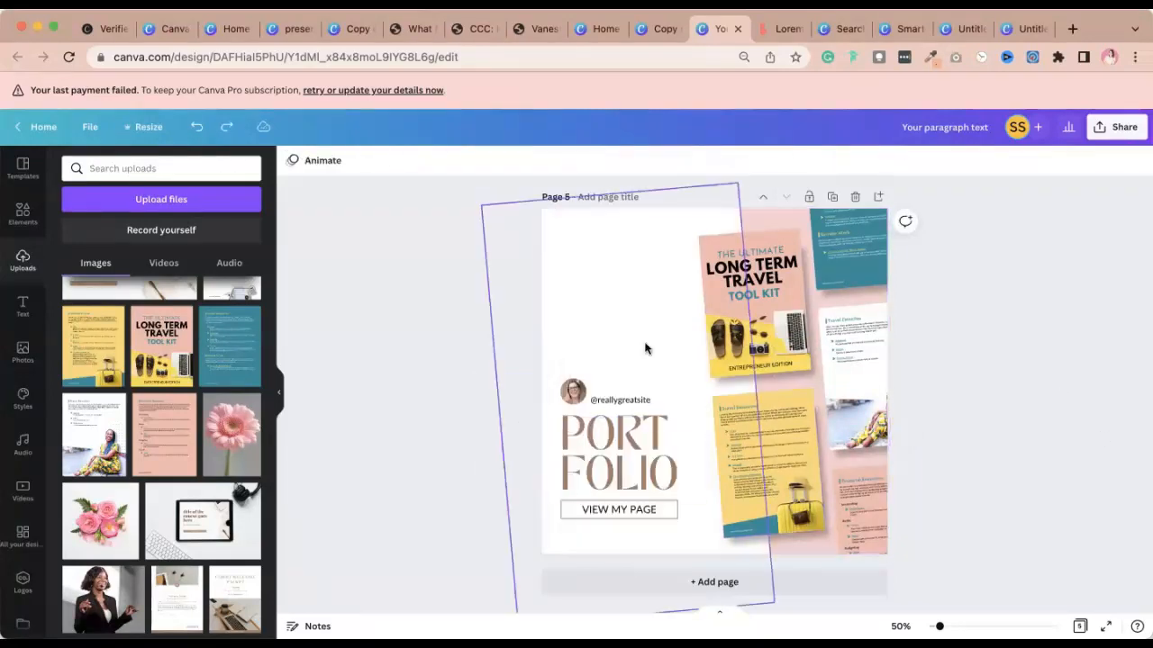
Move and enlarge the laptop mockup with the course title on page 2.
click(20, 216)
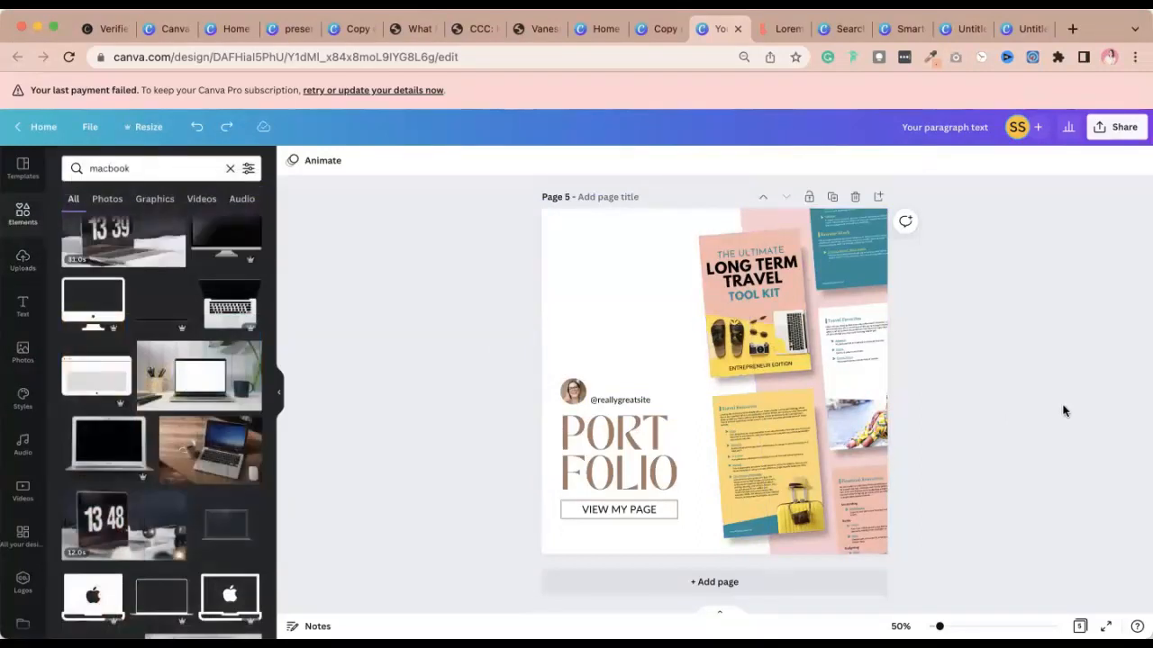
scroll(1029, 423, up, 4)
scroll(689, 389, down, 3)
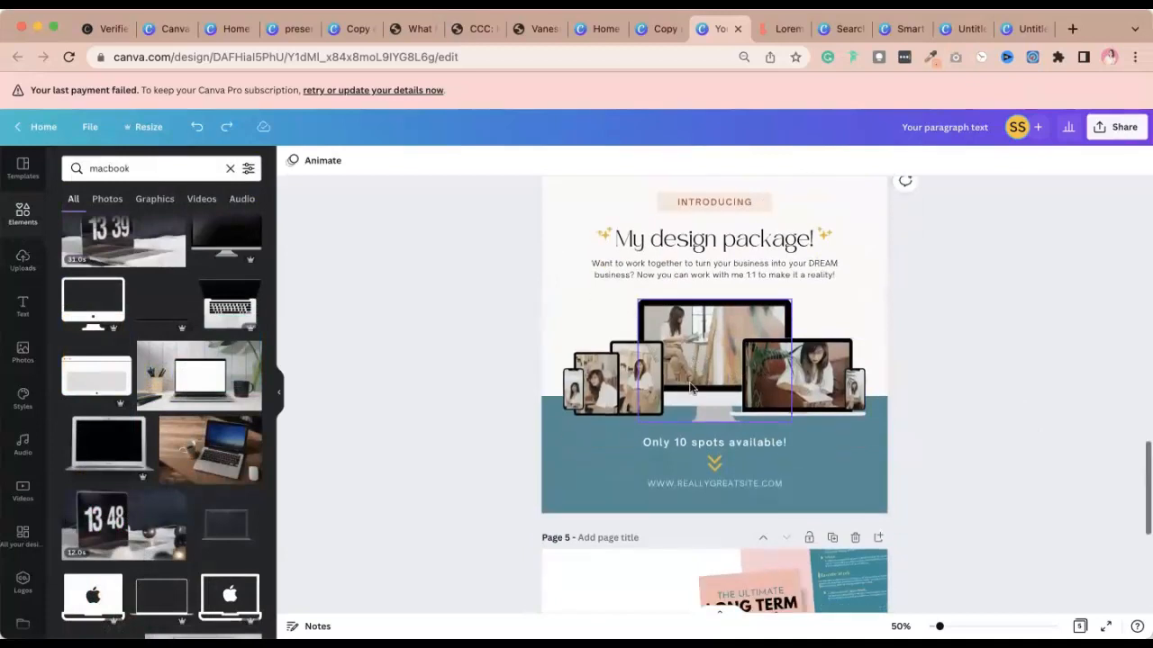
scroll(690, 389, up, 15)
scroll(690, 389, down, 5)
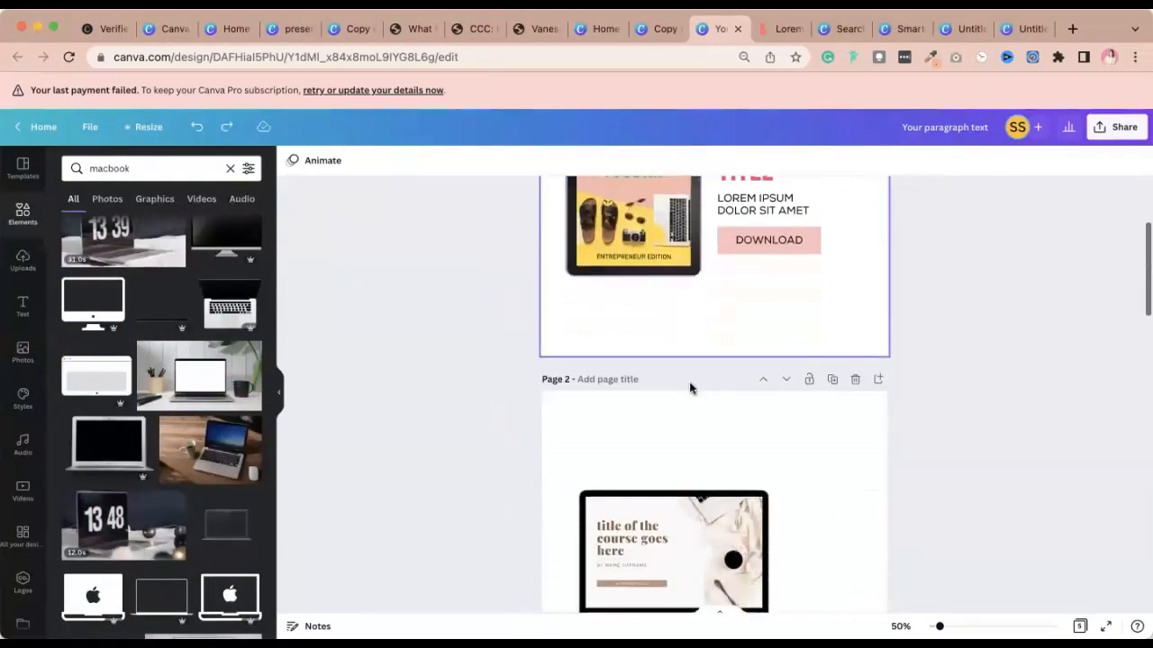
scroll(690, 389, up, 1)
drag(690, 389, 728, 378)
drag(595, 325, 566, 304)
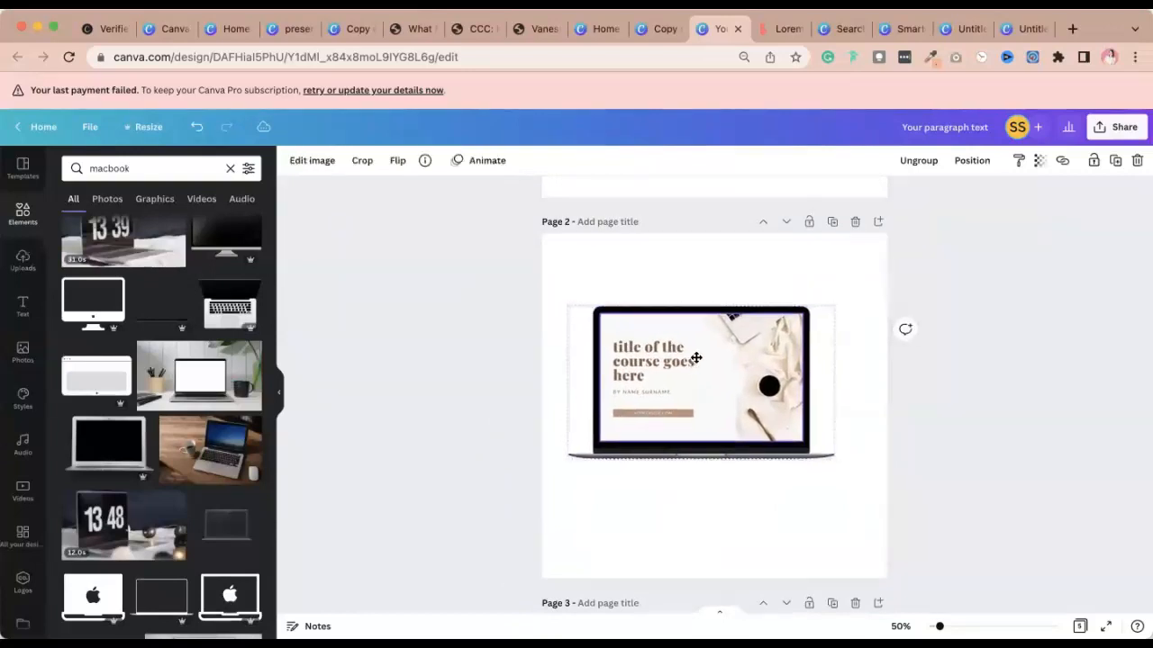
click(1018, 412)
Copy the tablet mockup with the tool kit cover from page 1 and paste it onto page 2.
scroll(654, 350, up, 4)
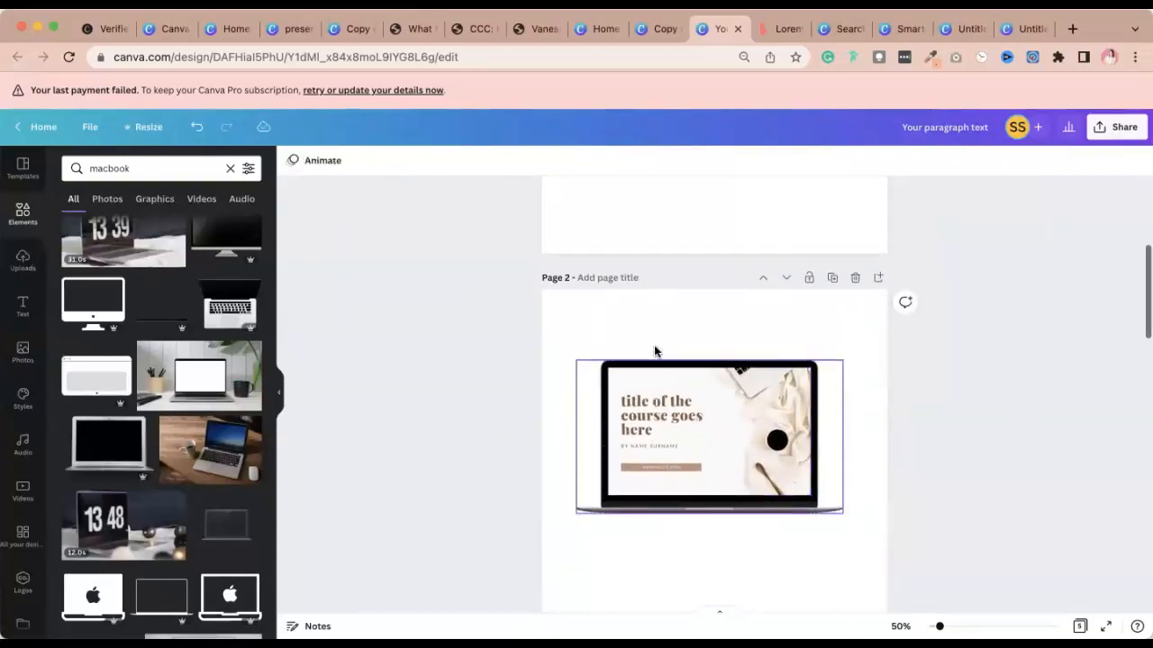
click(628, 340)
scroll(628, 343, down, 5)
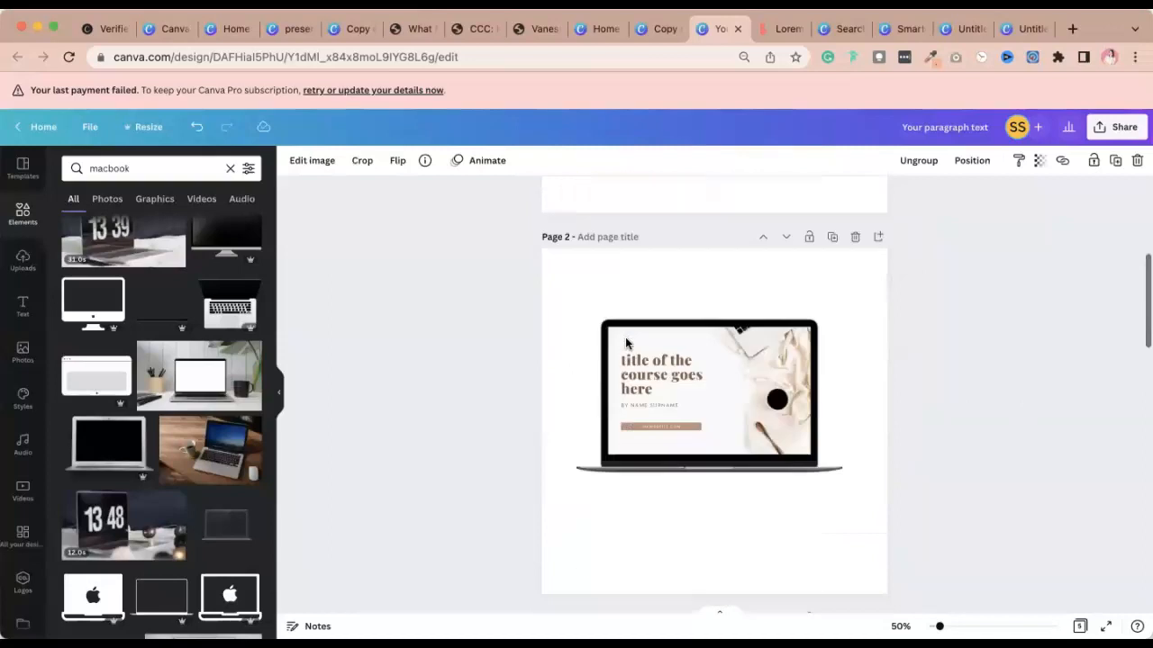
click(680, 461)
key(super+v)
Shrink the tablet mockup on page 2 and place it overlapping the laptop's lower right side.
drag(606, 280, 750, 303)
drag(709, 258, 729, 283)
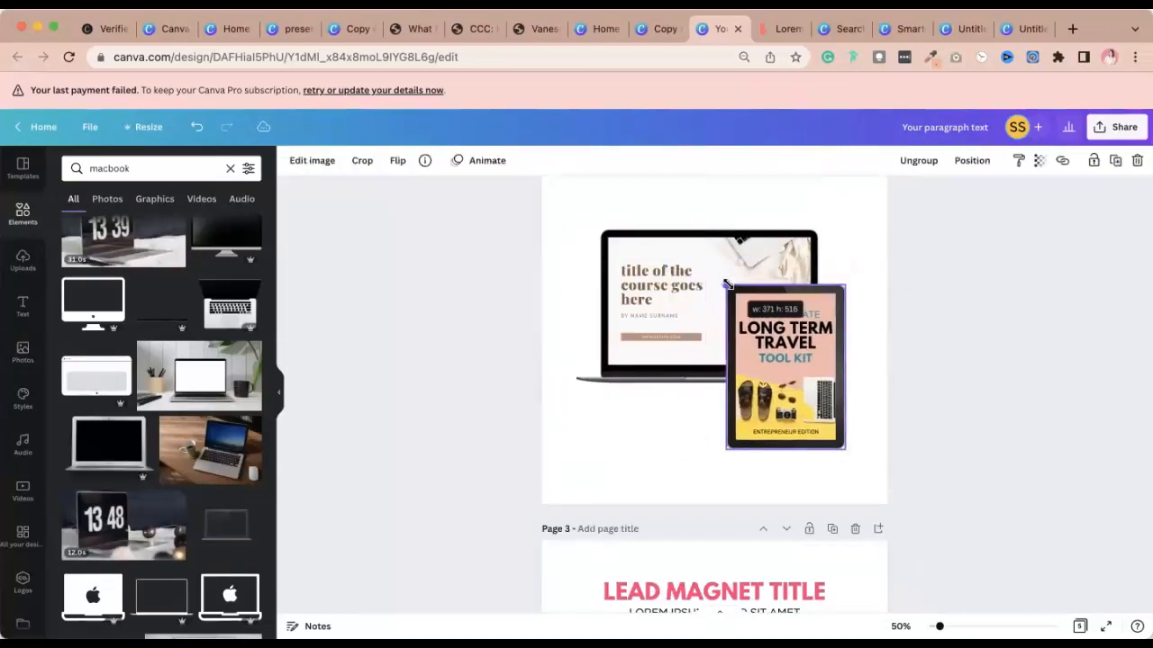
drag(808, 386, 816, 342)
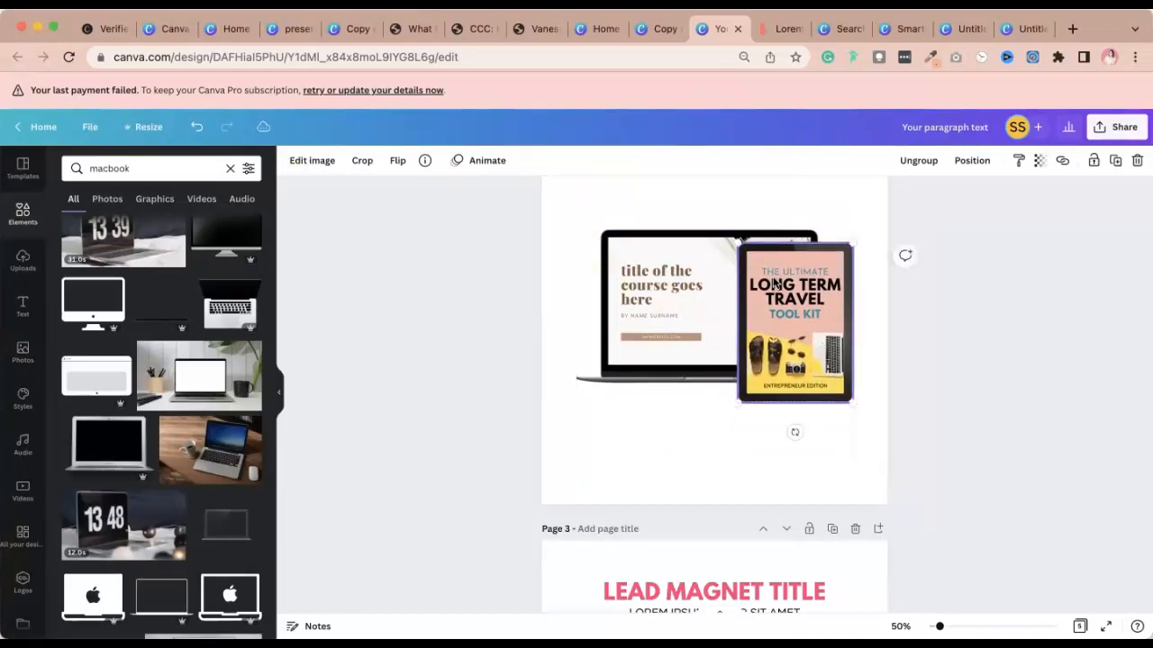
drag(736, 242, 756, 255)
drag(813, 308, 825, 306)
drag(761, 252, 772, 257)
Scale the laptop and tablet mockups on page 2 down together to free space beside the laptop.
drag(507, 301, 831, 326)
drag(577, 229, 616, 247)
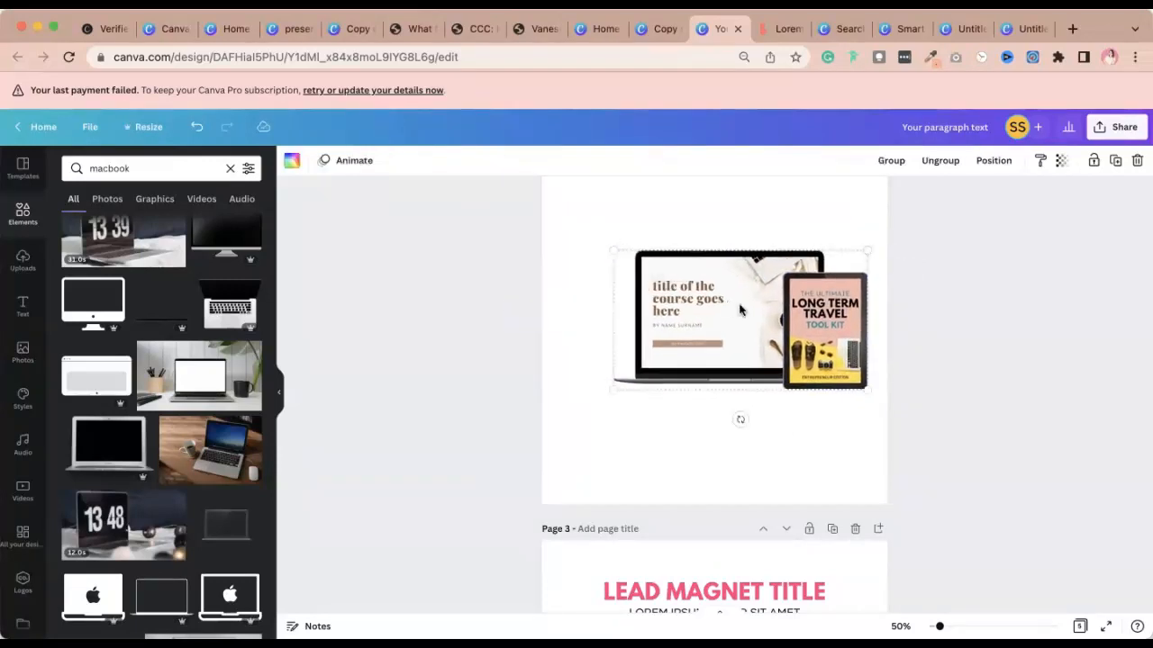
click(1001, 320)
Copy the grouped tool kit cover and pages mockup from page 3 and paste it onto page 2.
scroll(894, 470, down, 3)
scroll(896, 479, up, 2)
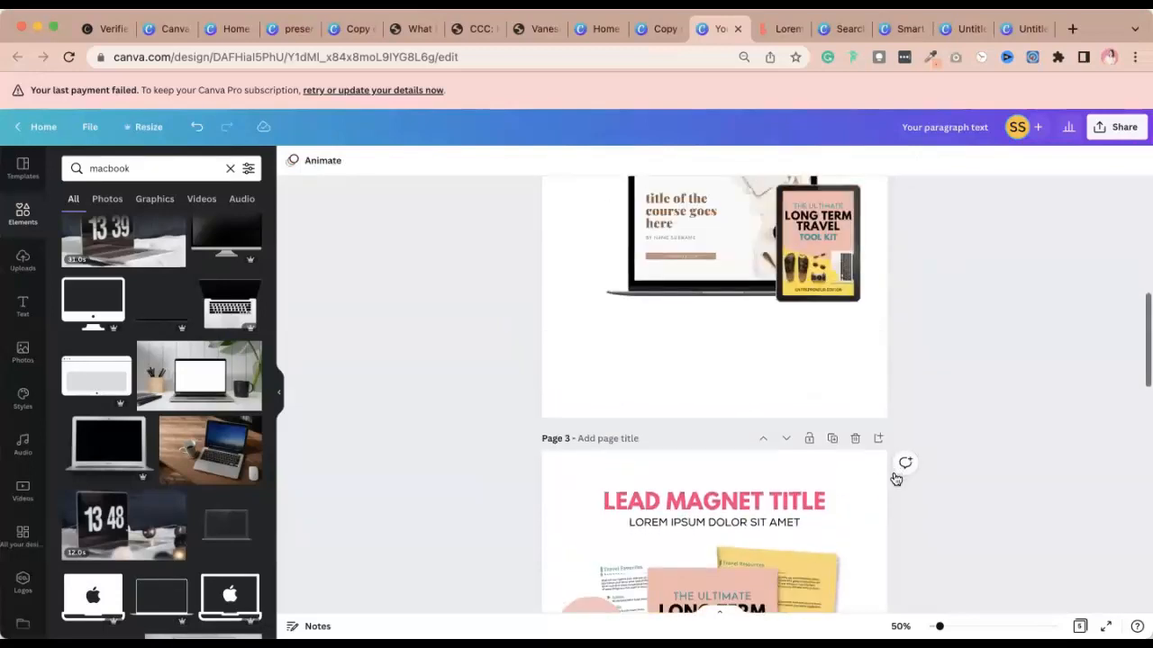
scroll(896, 479, down, 3)
click(606, 468)
click(1072, 415)
click(806, 459)
drag(1029, 445, 723, 457)
scroll(721, 457, up, 5)
click(603, 563)
key(super+v)
scroll(771, 476, down, 2)
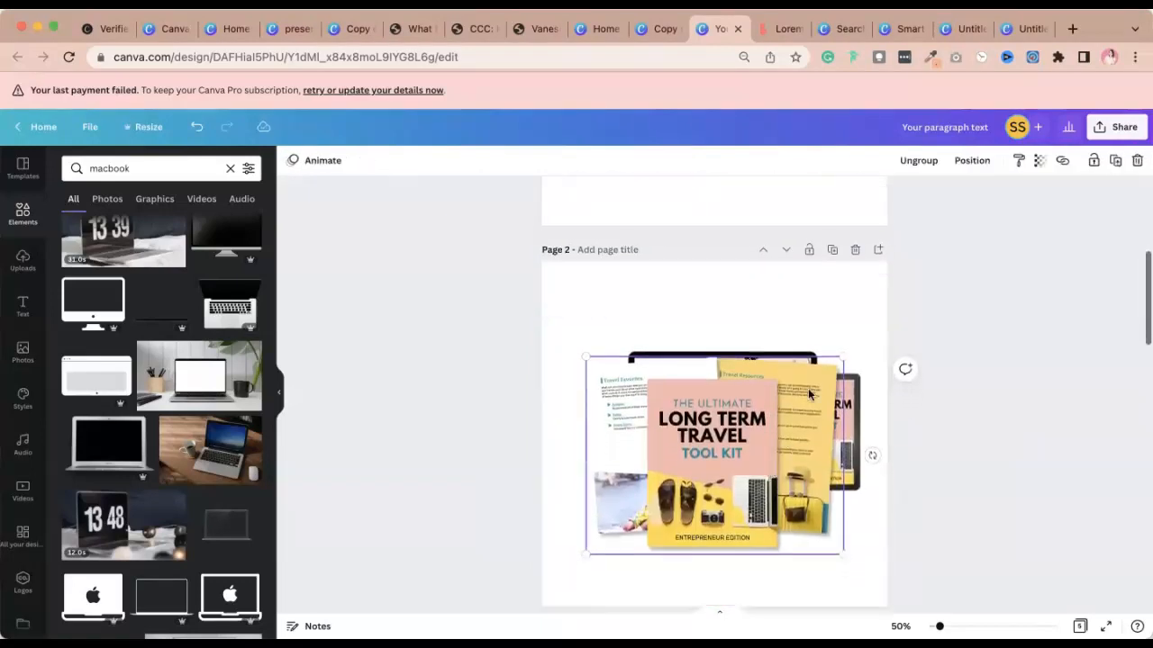
Shrink the pasted cover and pages group and place it overlapping the laptop's lower left side on page 2.
drag(844, 357, 770, 413)
drag(686, 487, 624, 446)
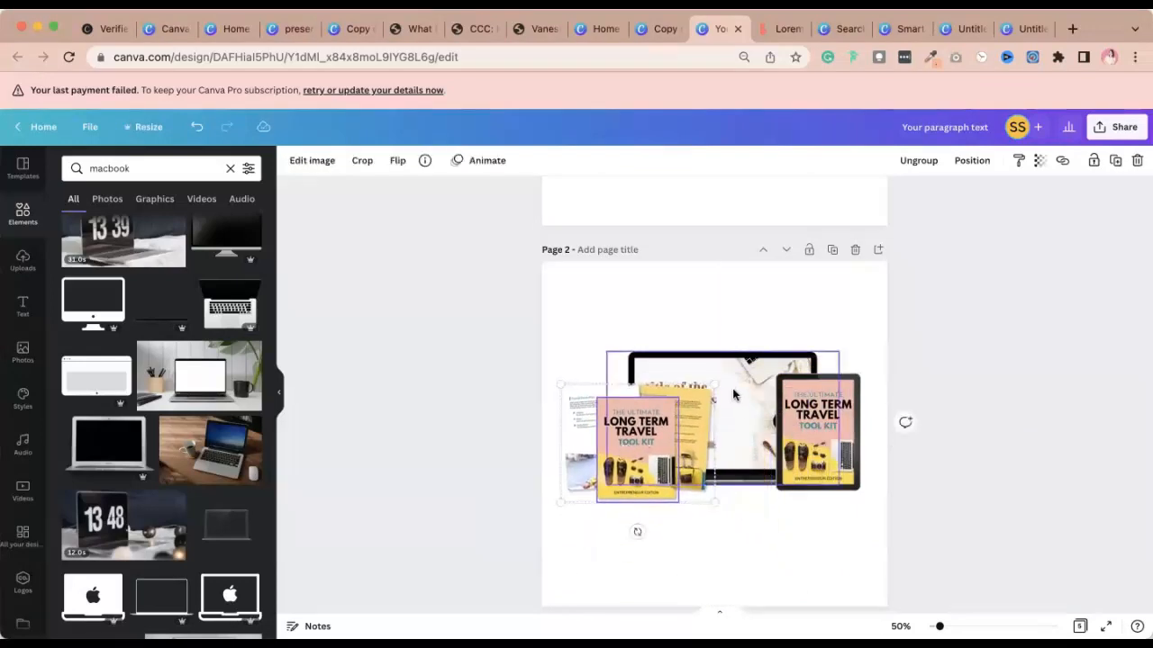
drag(712, 383, 708, 388)
drag(664, 441, 661, 446)
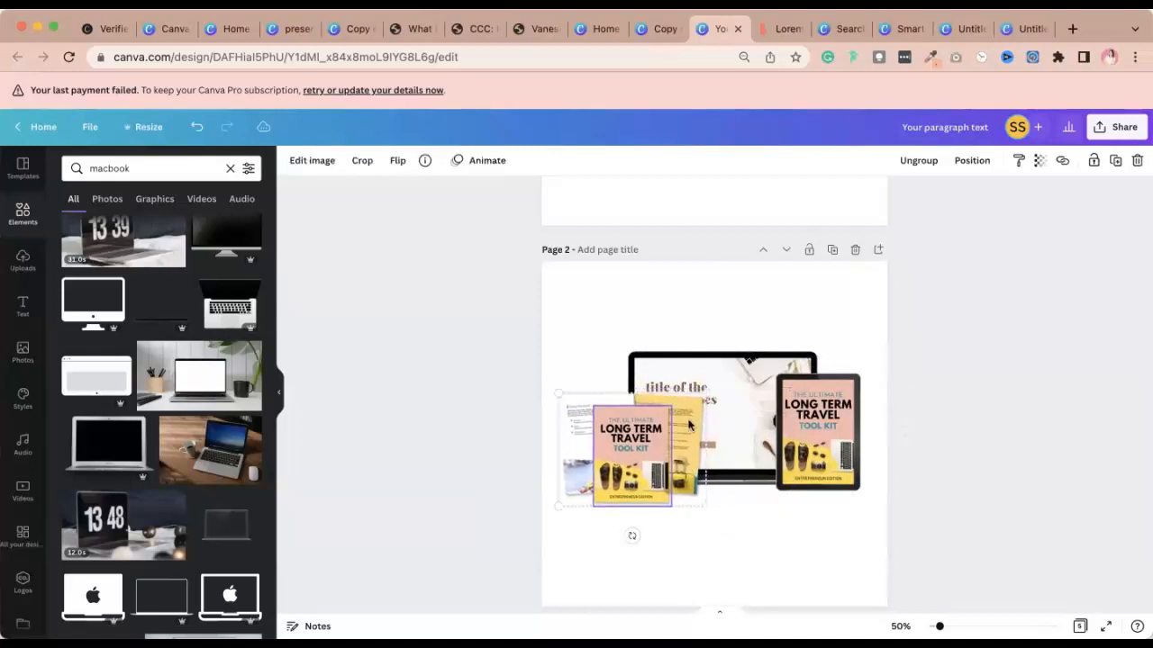
drag(706, 393, 701, 395)
scroll(797, 407, down, 1)
drag(797, 406, 797, 407)
click(1065, 415)
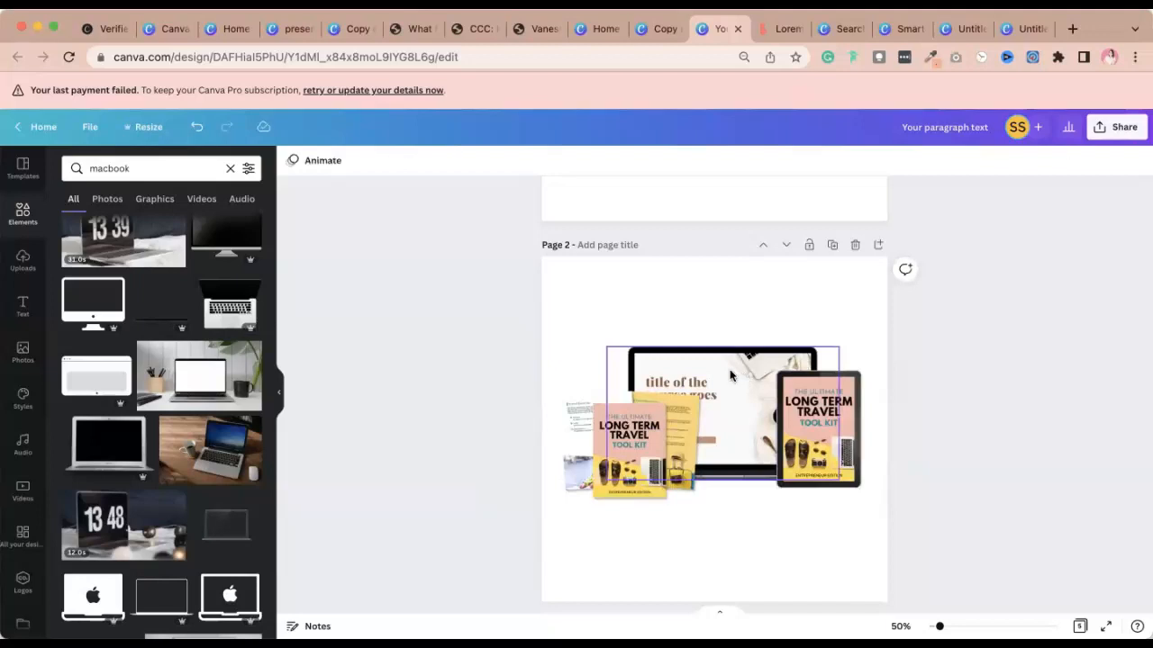
Select the laptop, tablet and page mockups on page 2 together and shift them slightly down and right.
drag(489, 335, 917, 562)
drag(758, 426, 763, 443)
click(1017, 381)
scroll(1004, 414, down, 4)
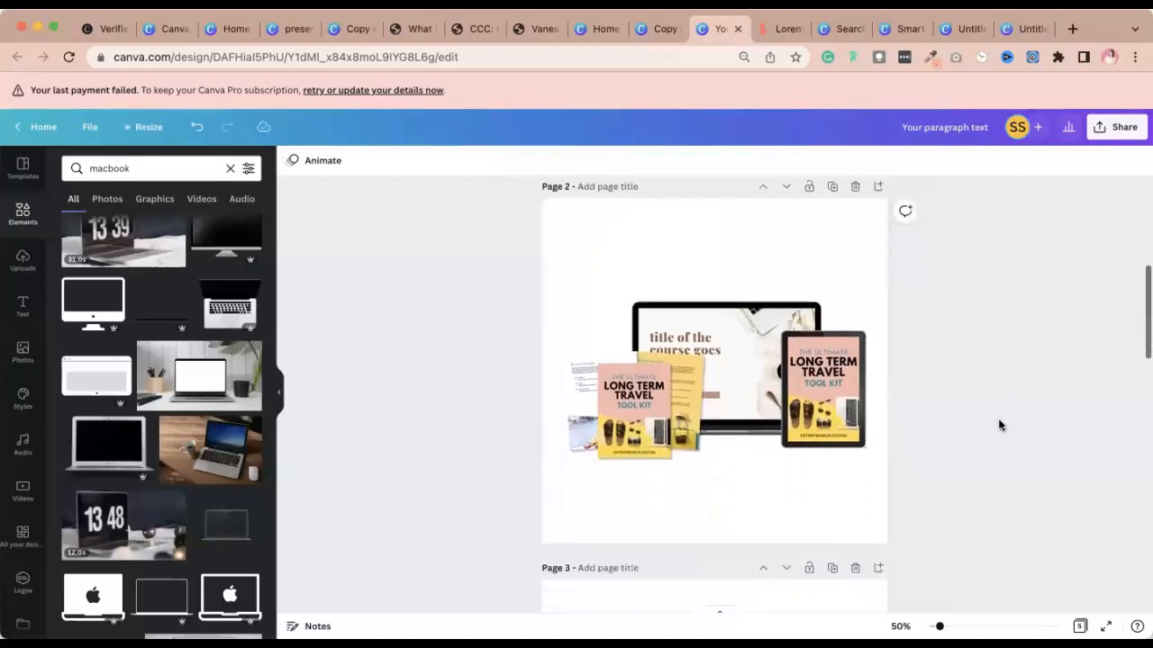
scroll(955, 484, up, 2)
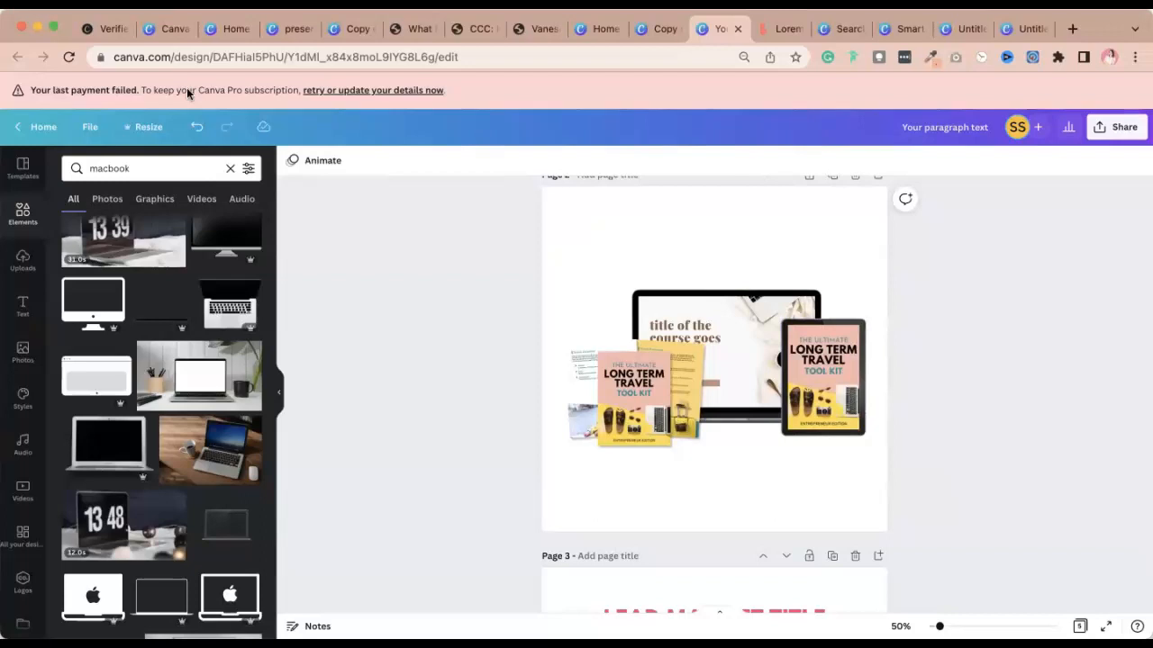
Select the whole mockup arrangement on page 2, and look at the design's sharing and download options.
drag(475, 285, 872, 452)
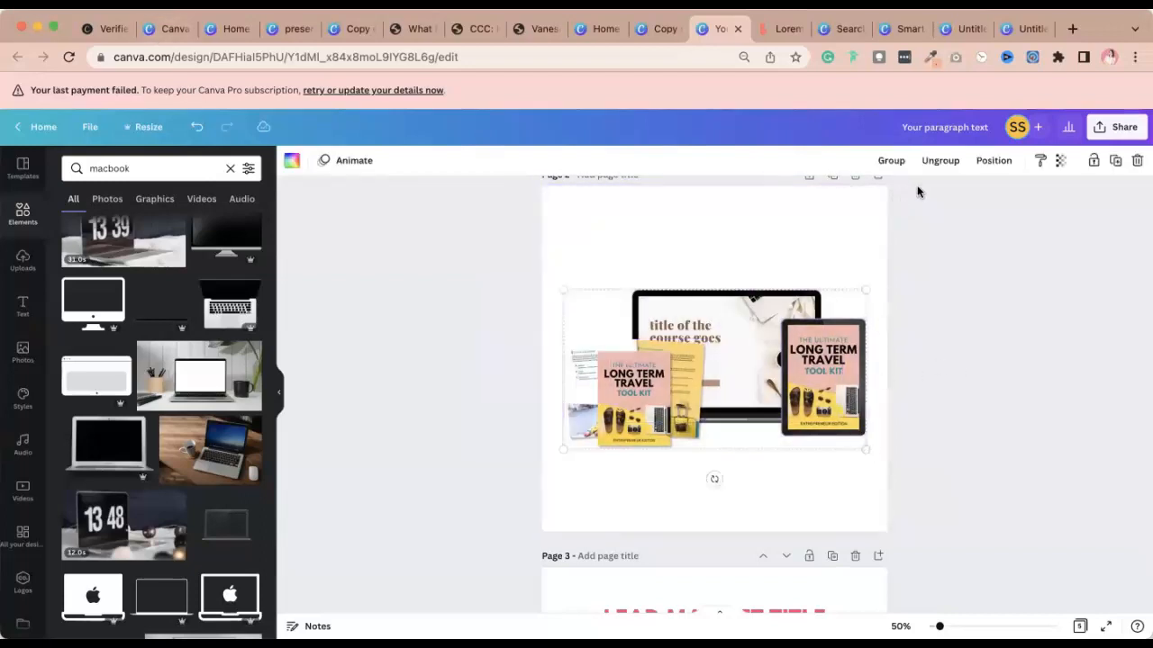
click(622, 239)
click(1117, 127)
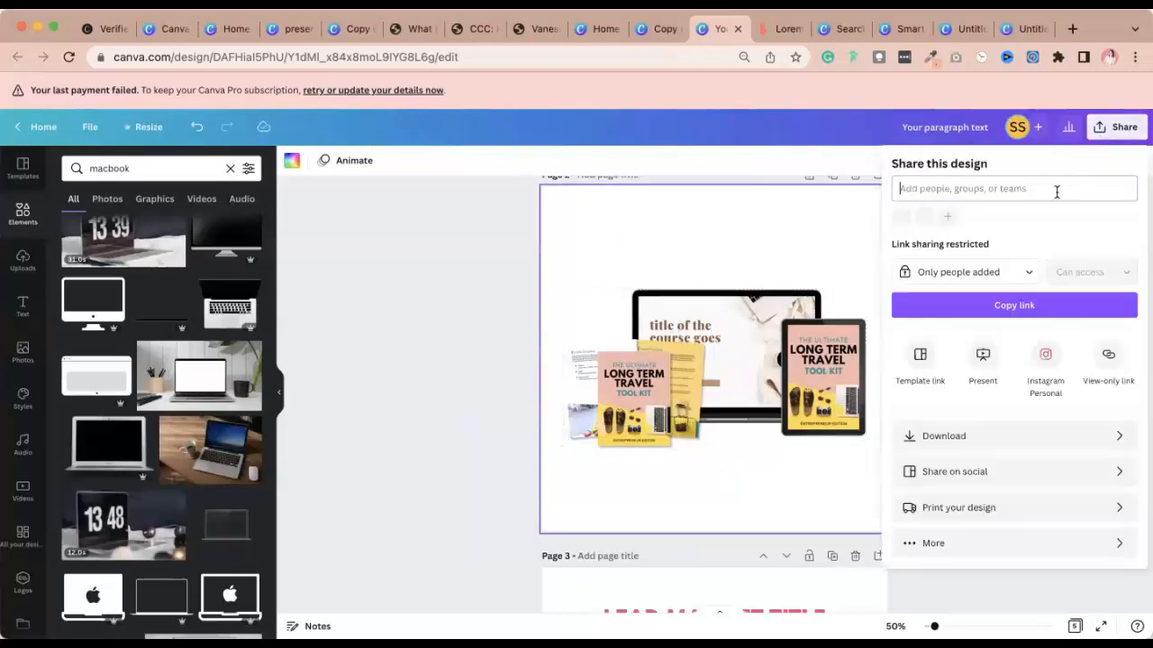
click(508, 216)
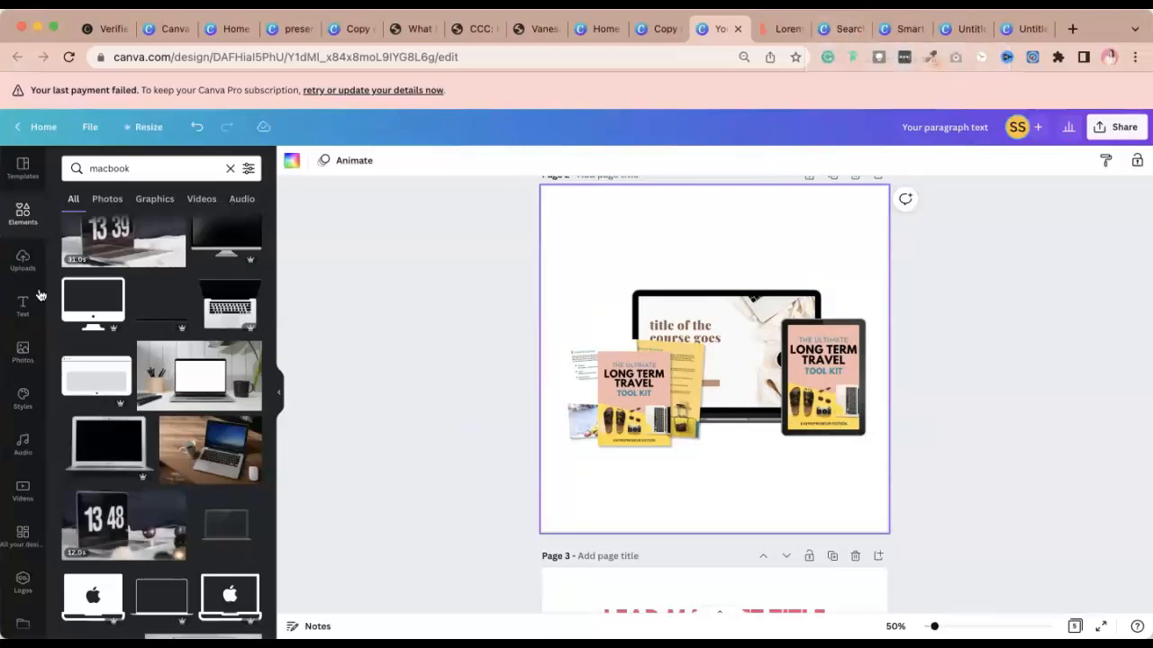
Deselect page 2 and switch to the presentation slide "Different ways to create a mockup".
scroll(20, 551, down, 1)
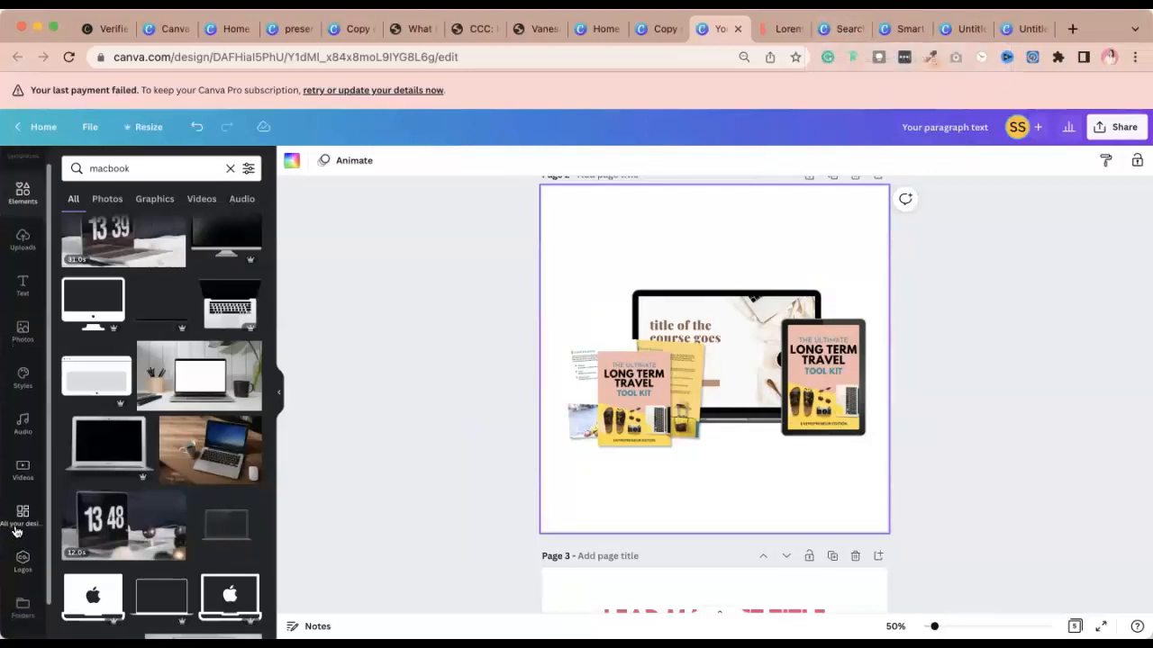
click(1019, 359)
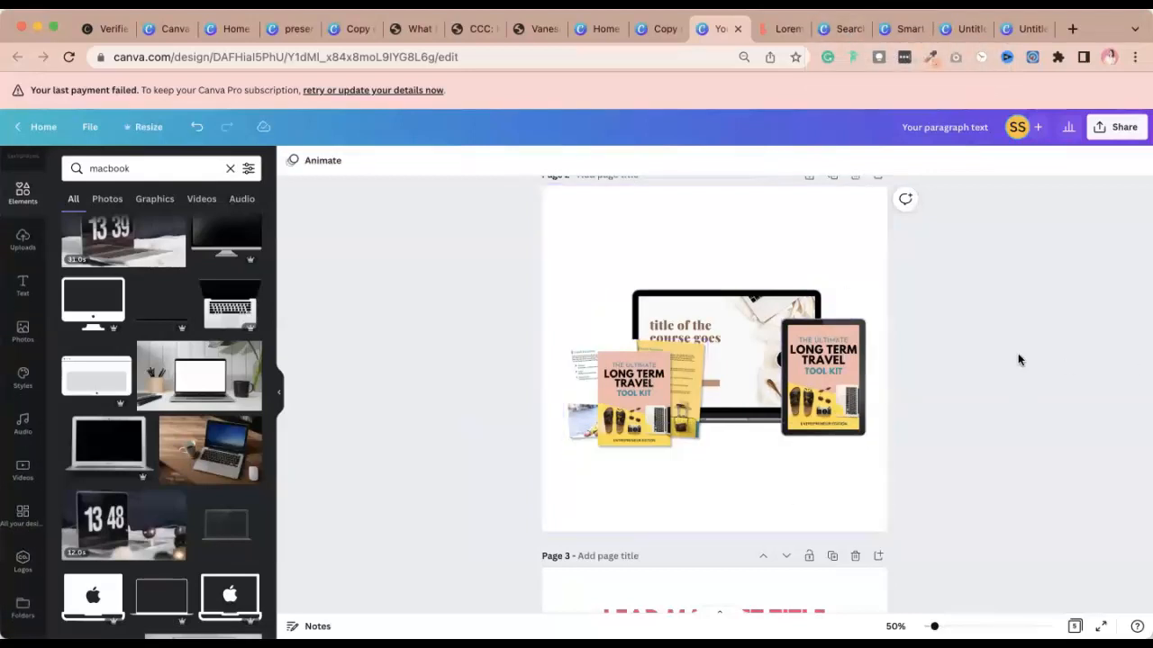
click(163, 31)
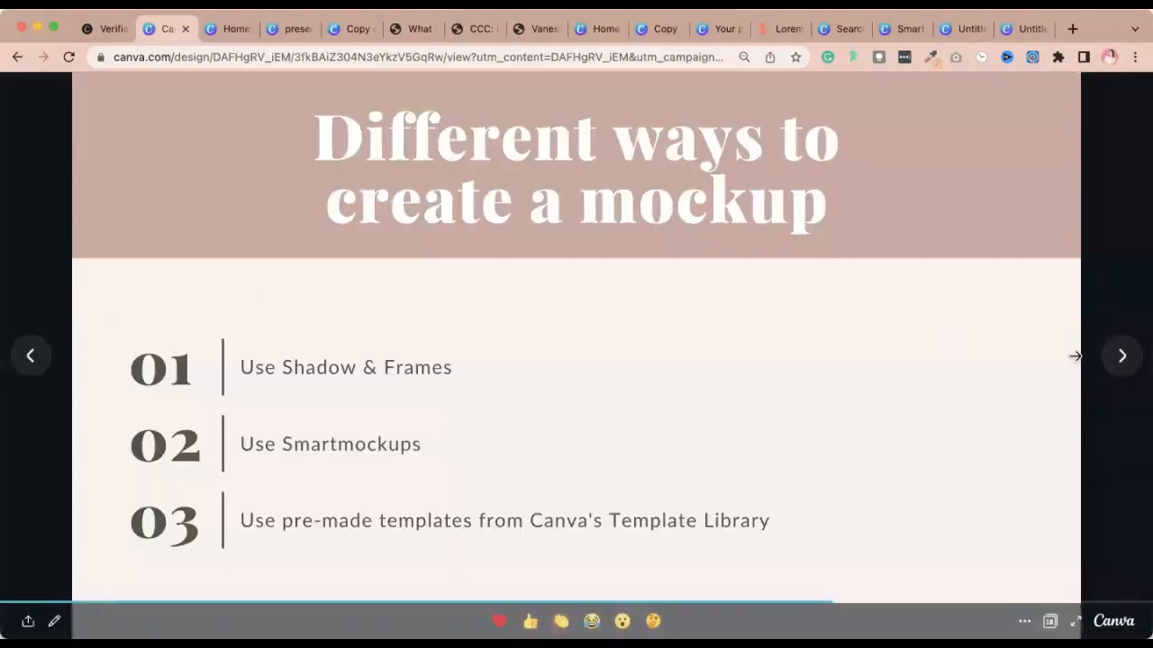